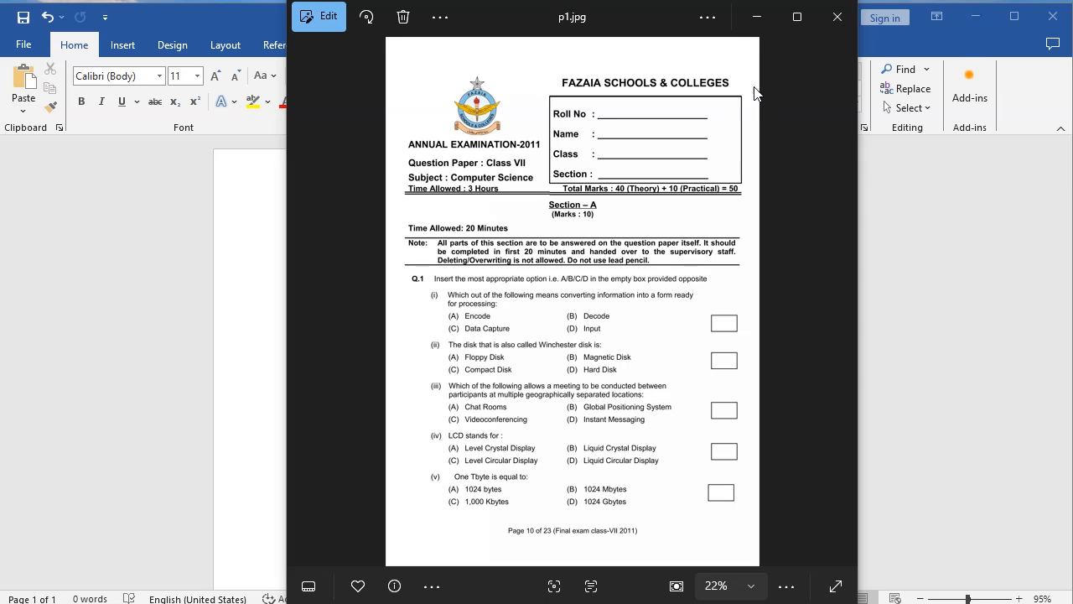
Minimise the reference exam paper image and check the blank document's paper size and page orientation
click(758, 26)
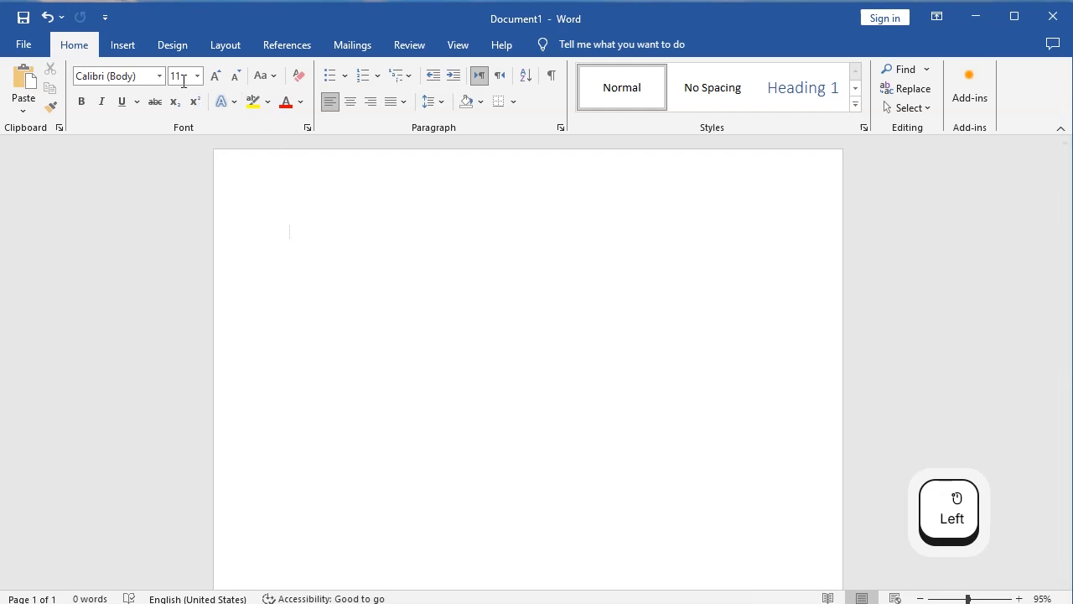
click(226, 46)
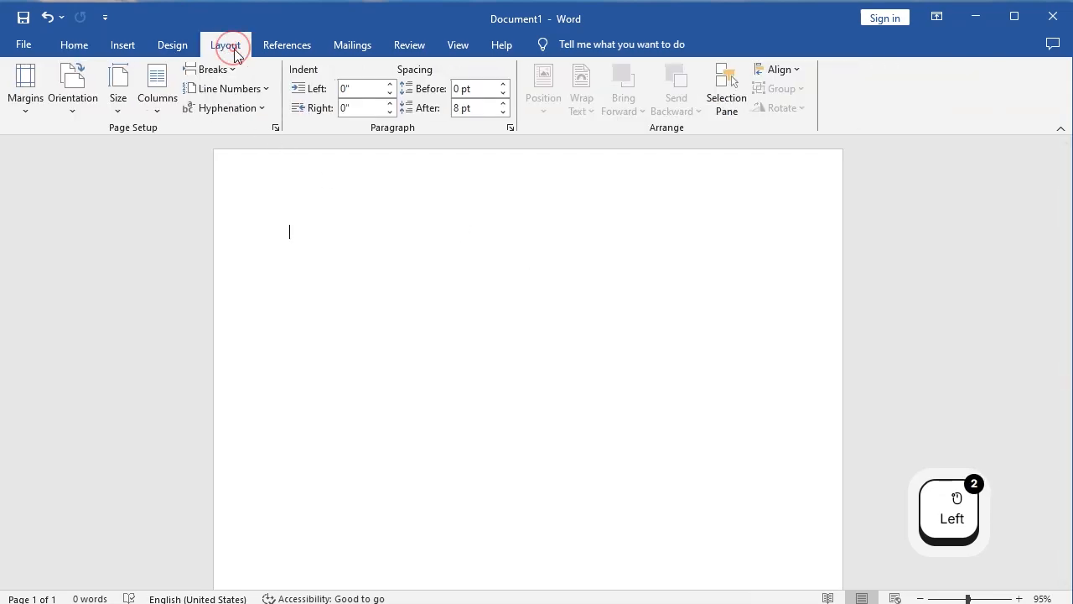
click(117, 117)
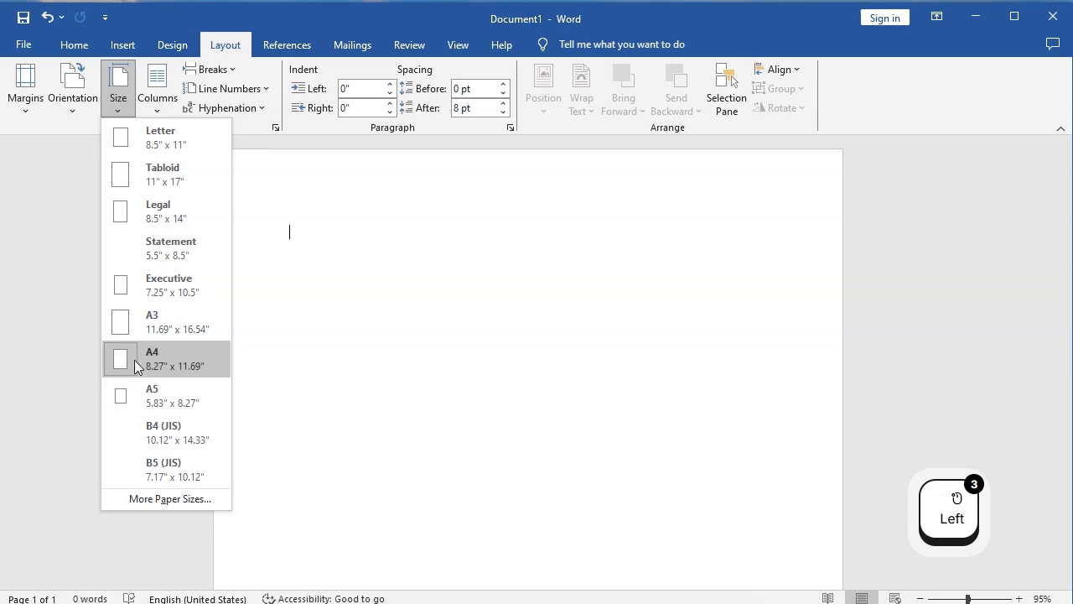
click(63, 114)
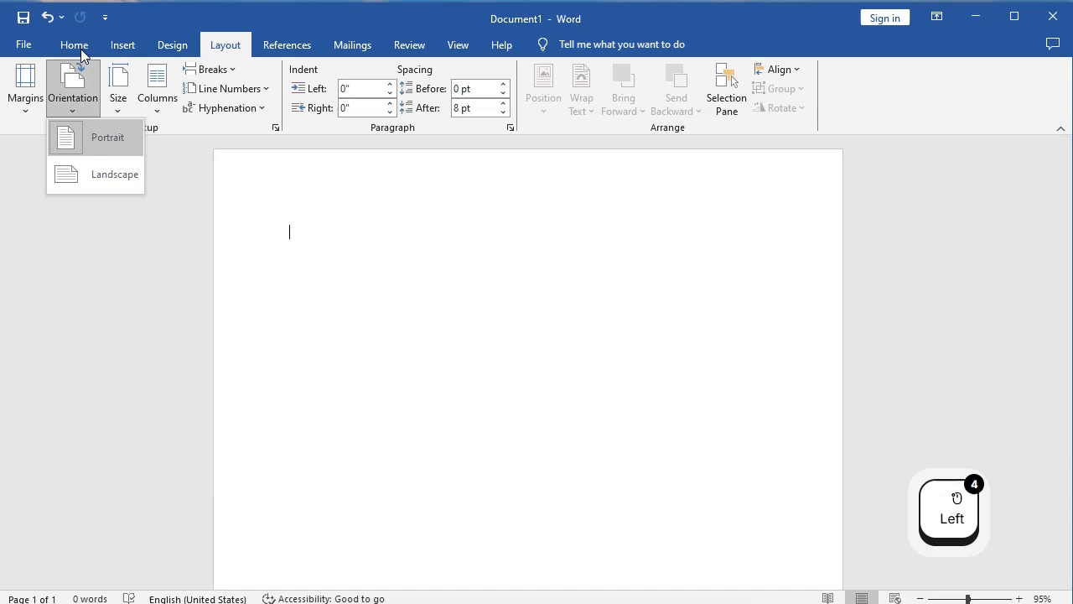
click(80, 52)
click(75, 46)
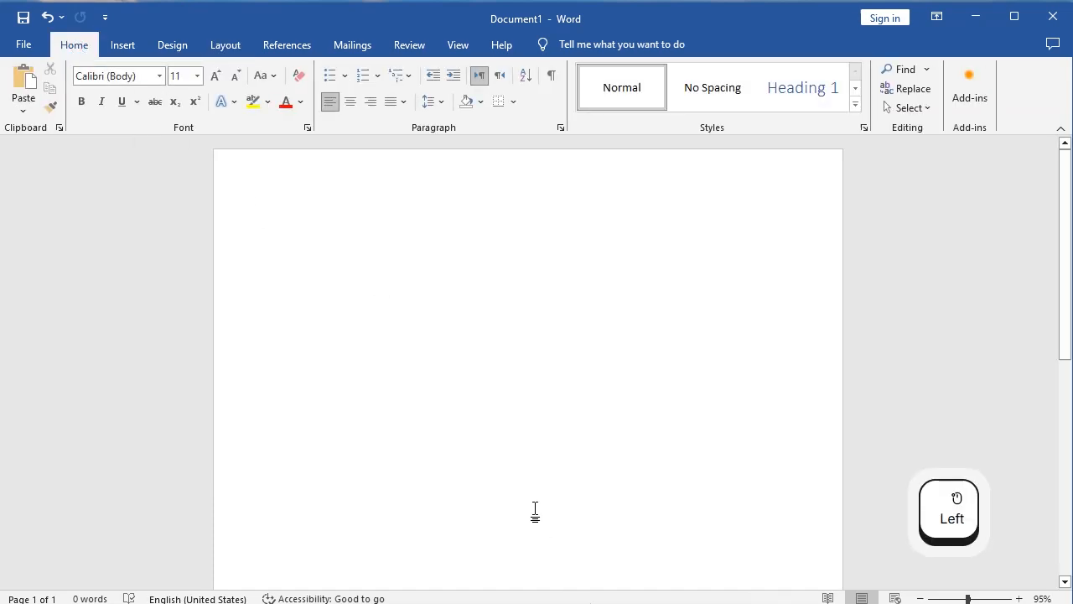
Insert a text box about 4.04" wide and 0.54" high in the upper-right area of the page
click(122, 48)
click(226, 70)
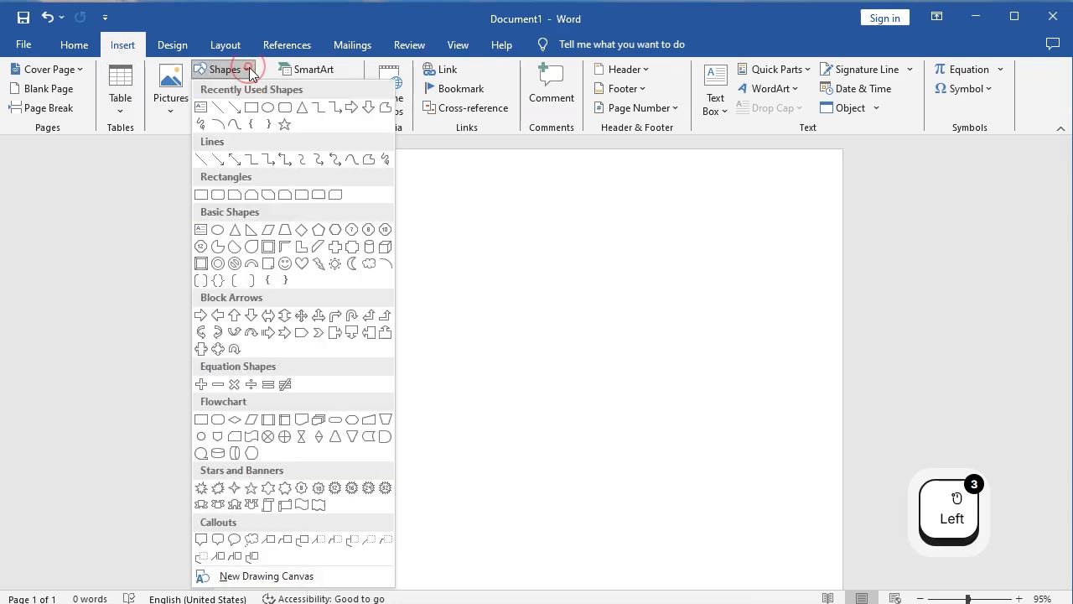
click(199, 231)
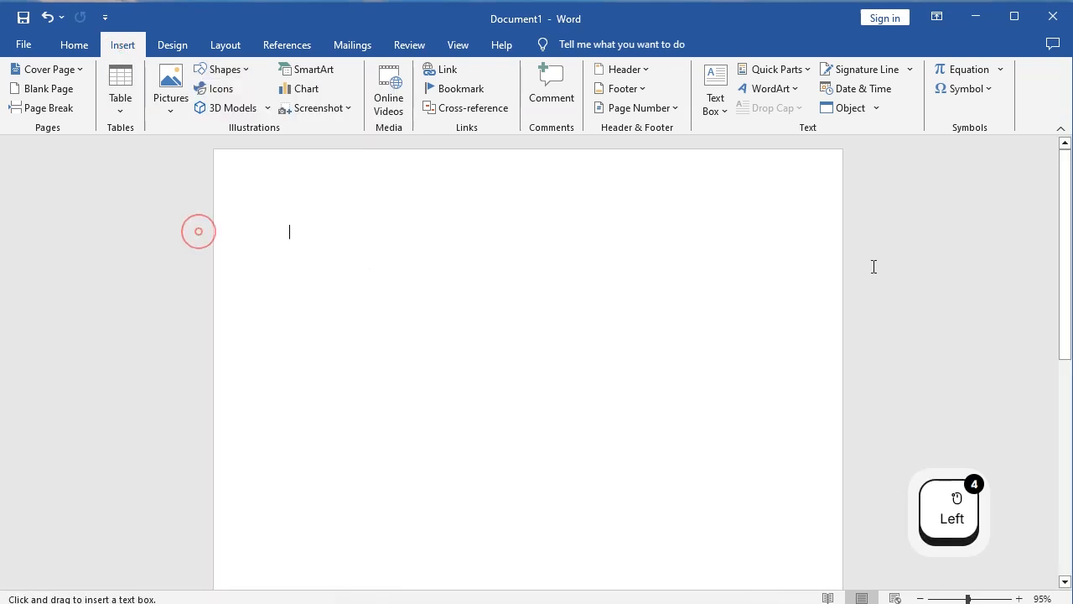
drag(496, 189, 805, 230)
click(757, 216)
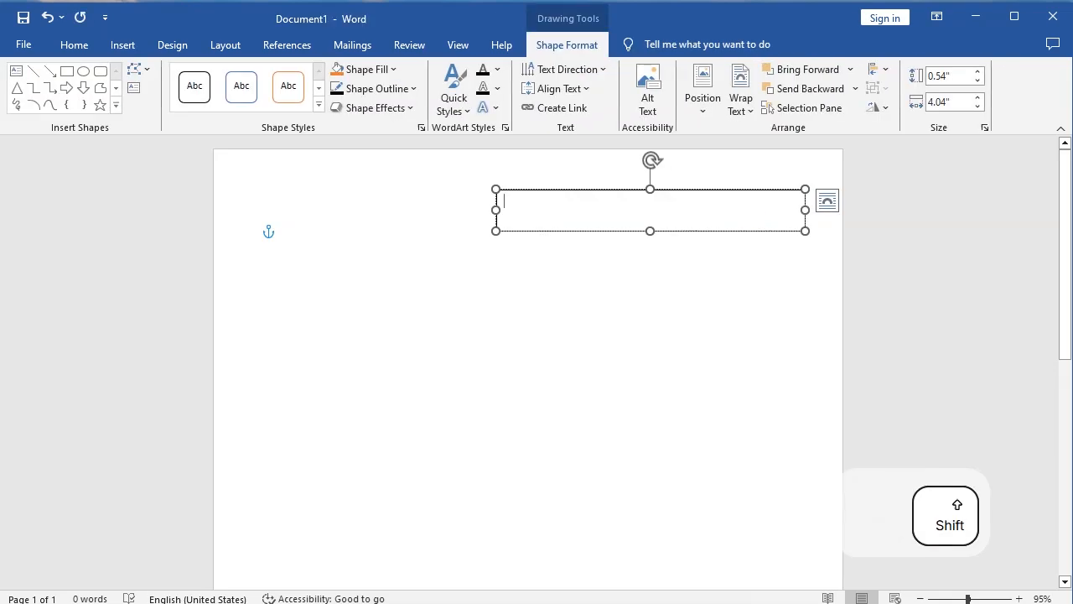
Enter the heading "Federal Institute of Technical & Skills" in the text box
text(Federal )
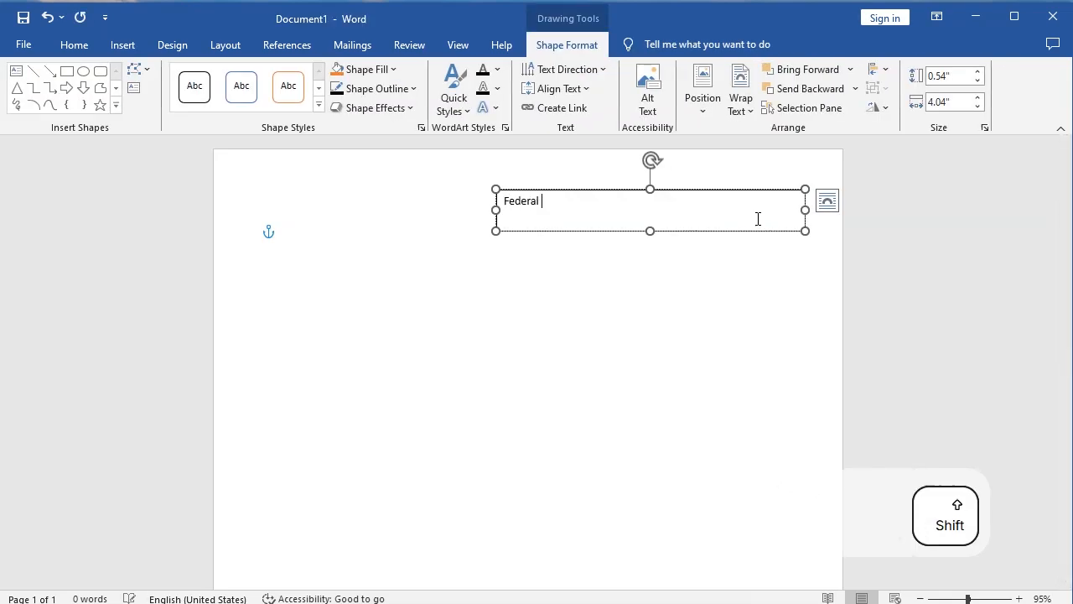
text(Institute)
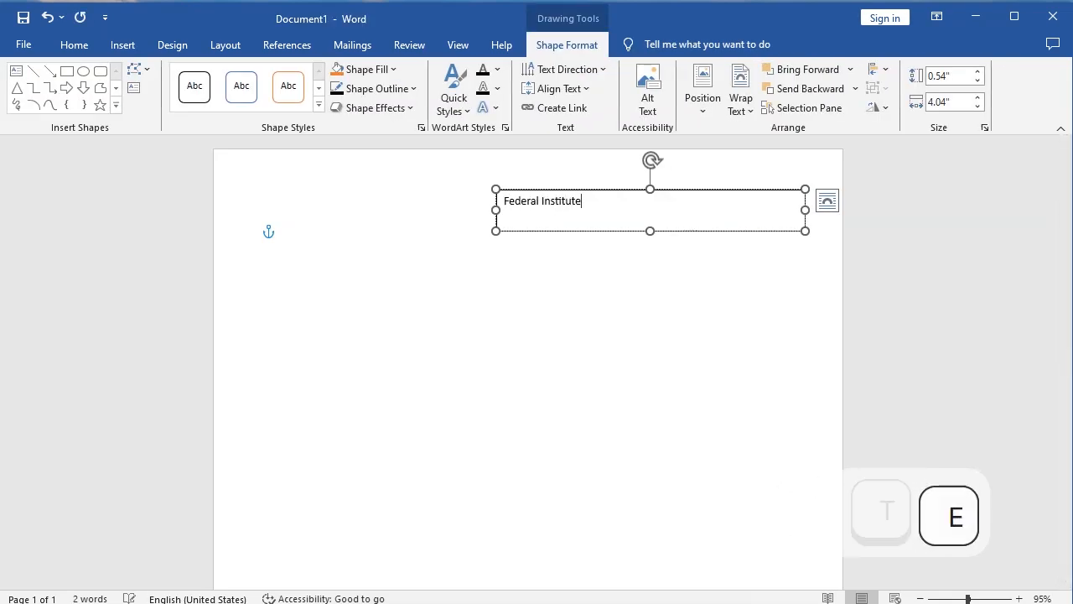
text( of Techn)
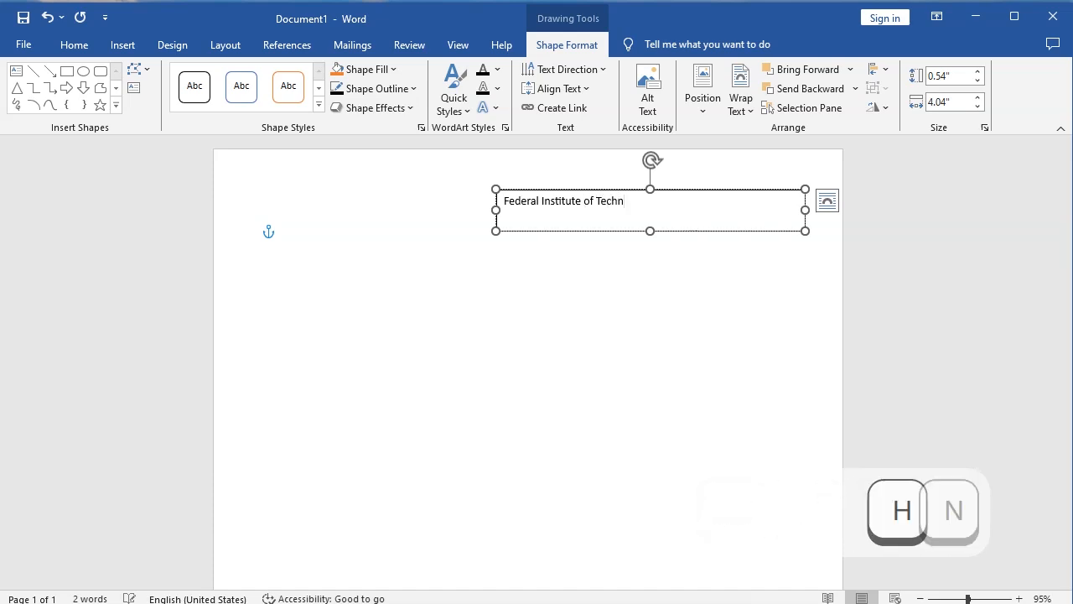
text(ical & )
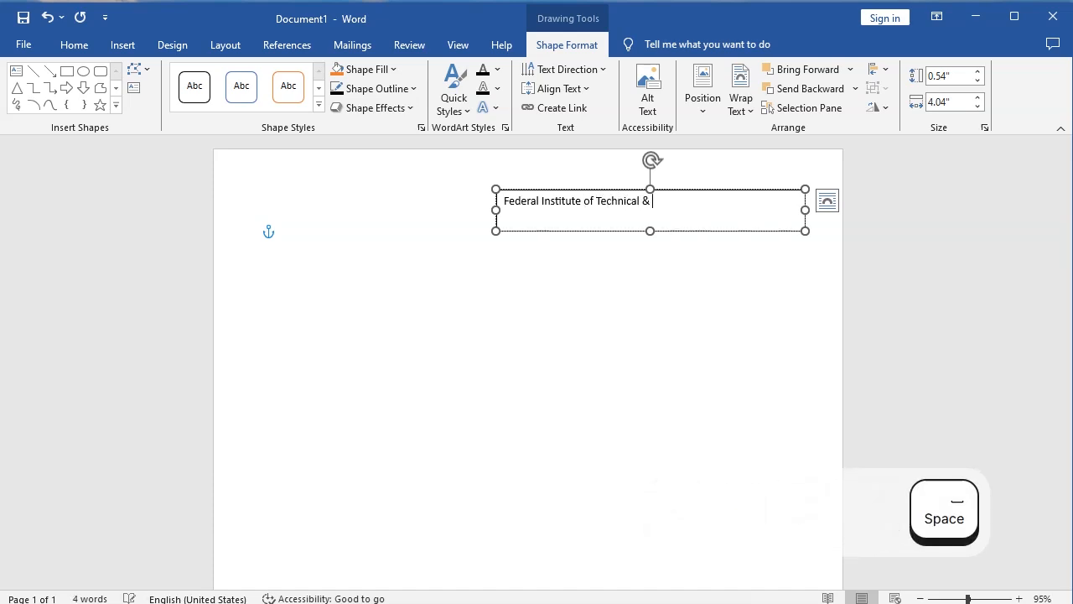
text(Skilss)
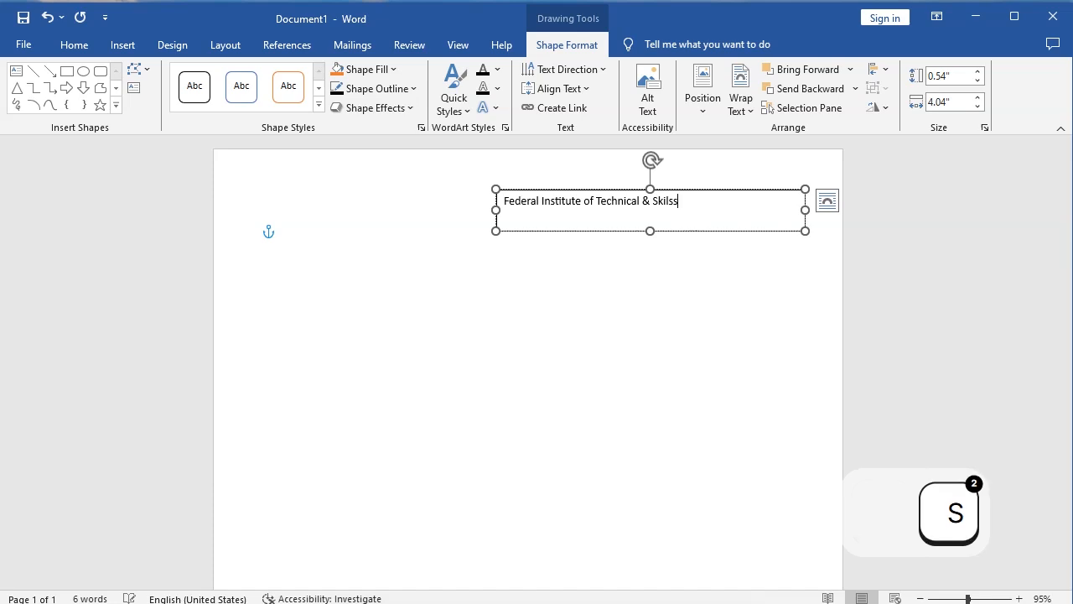
key(BackSpace)
key(BackSpace)
text(ls)
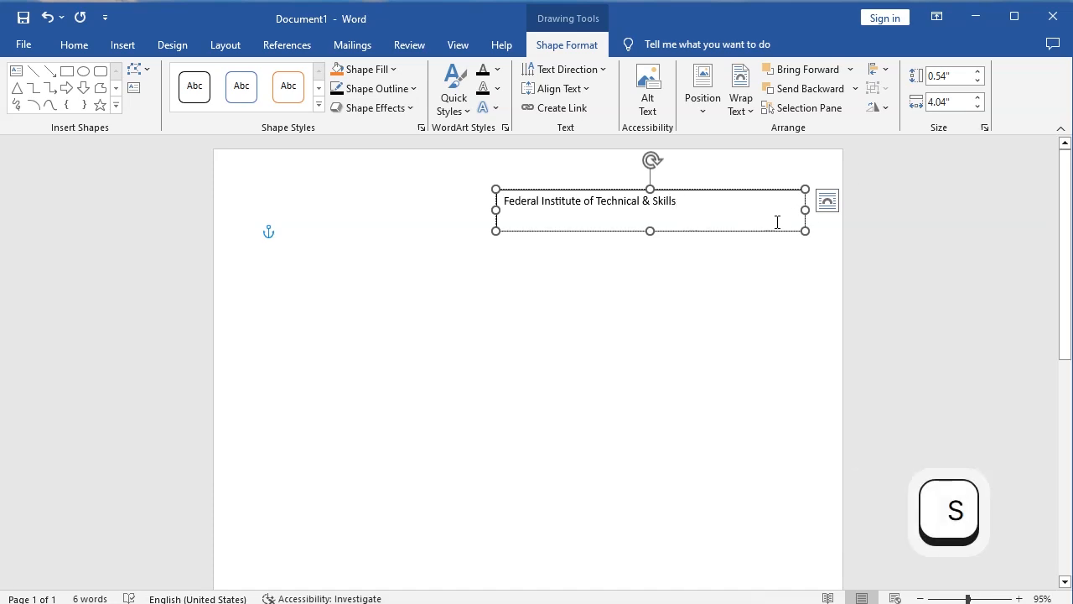
Move the heading text box slightly towards the page's upper-right corner and place a duplicate directly beneath it
drag(763, 191, 778, 181)
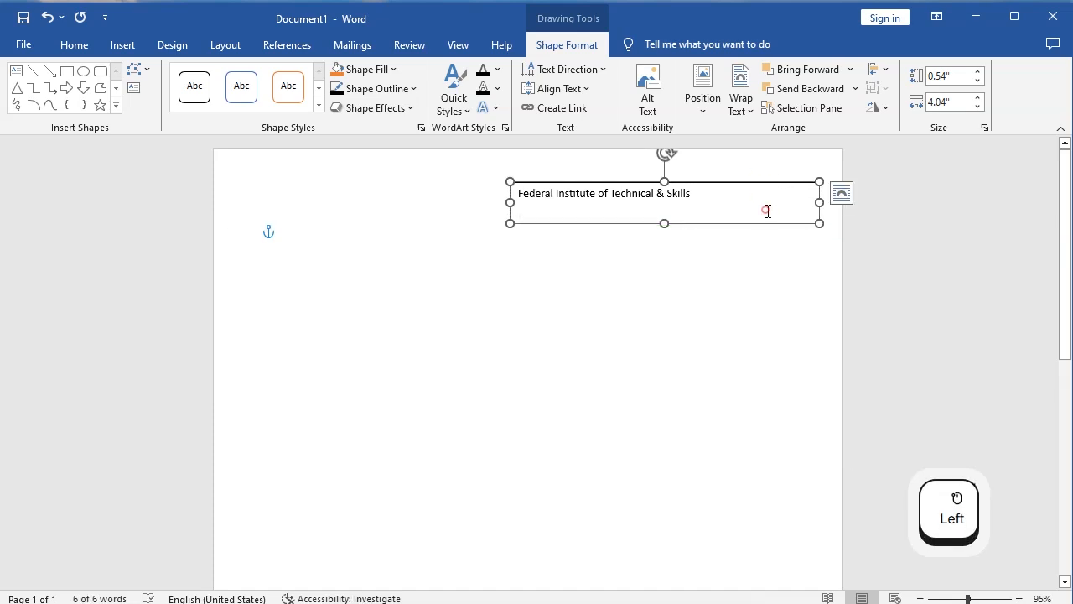
click(727, 202)
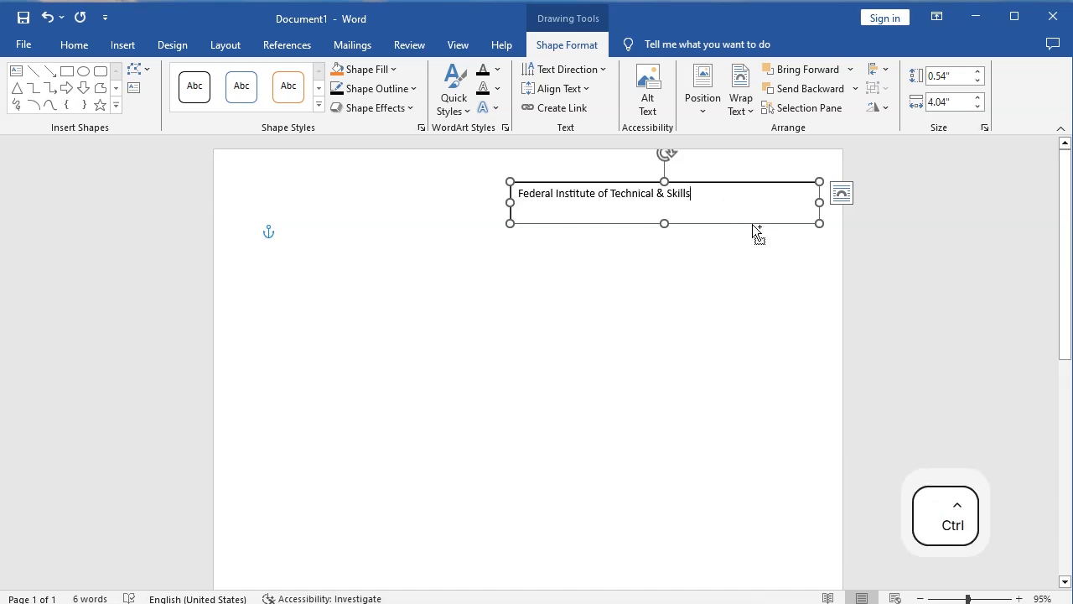
drag(752, 224, 752, 271)
Replace the duplicate box's text with a tab-aligned "Name :" label followed by an underscore fill-in line
drag(704, 235, 527, 242)
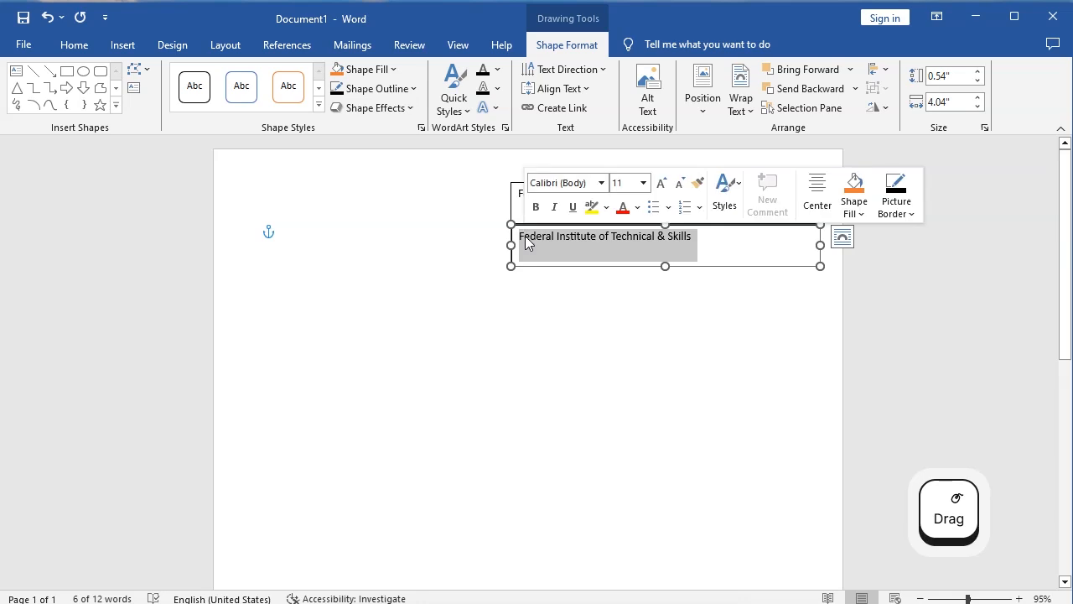
text(Name)
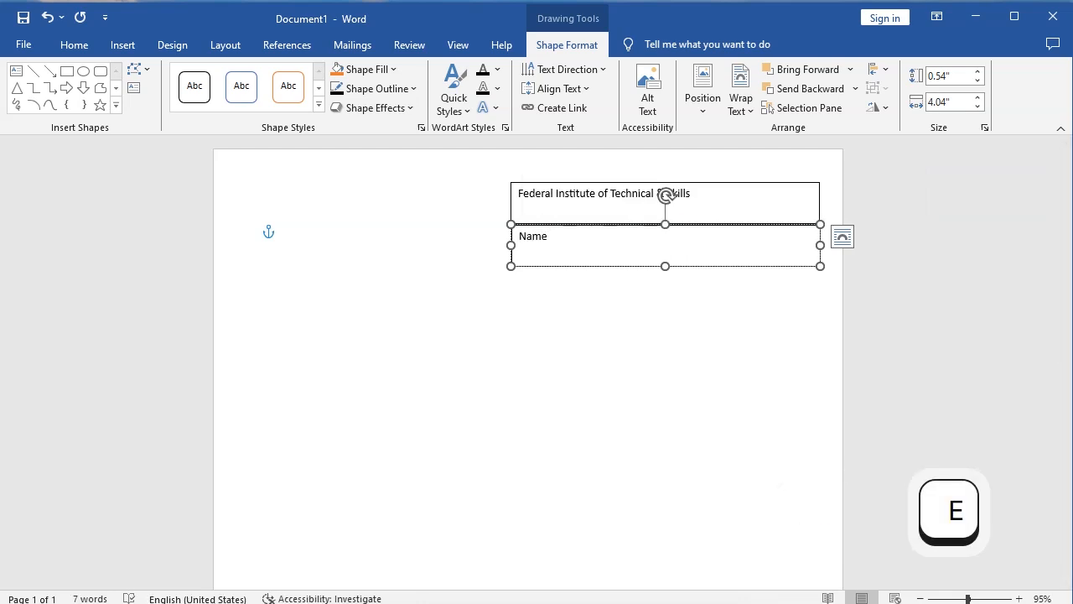
key(Tab)
text(:)
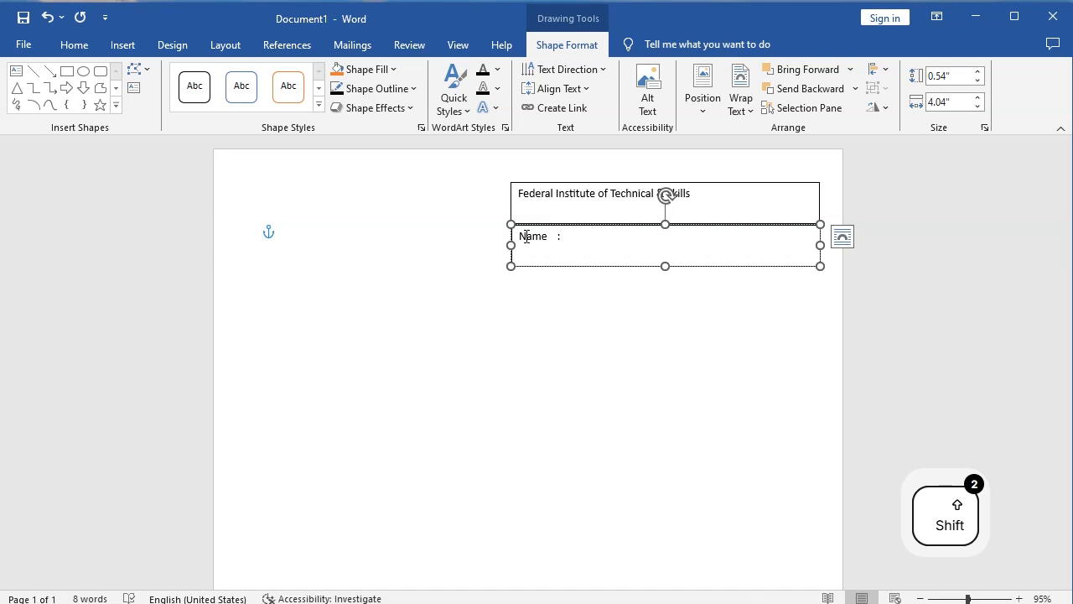
text(_______________________)
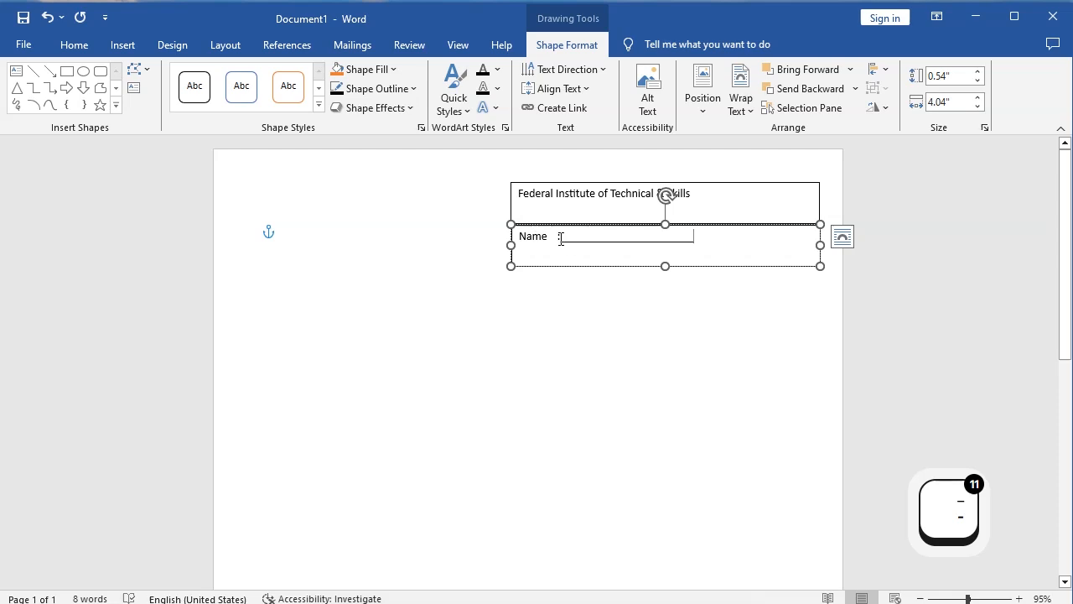
click(560, 238)
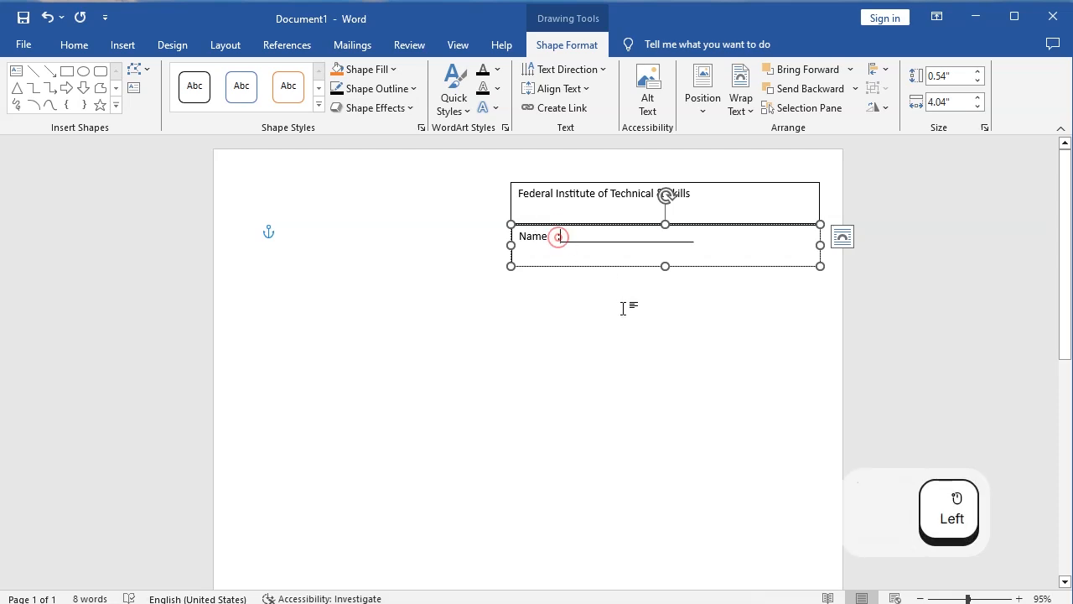
key(space)
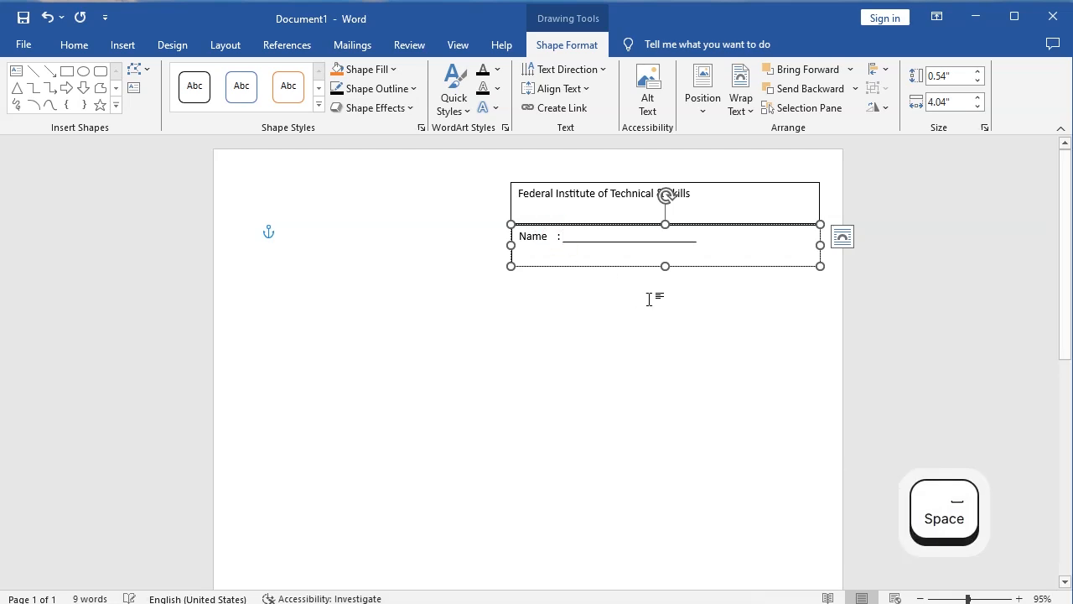
Add a "Roll No :" label with an underscore fill-in line below Name, enlarging the box to about 1.11" high
click(719, 239)
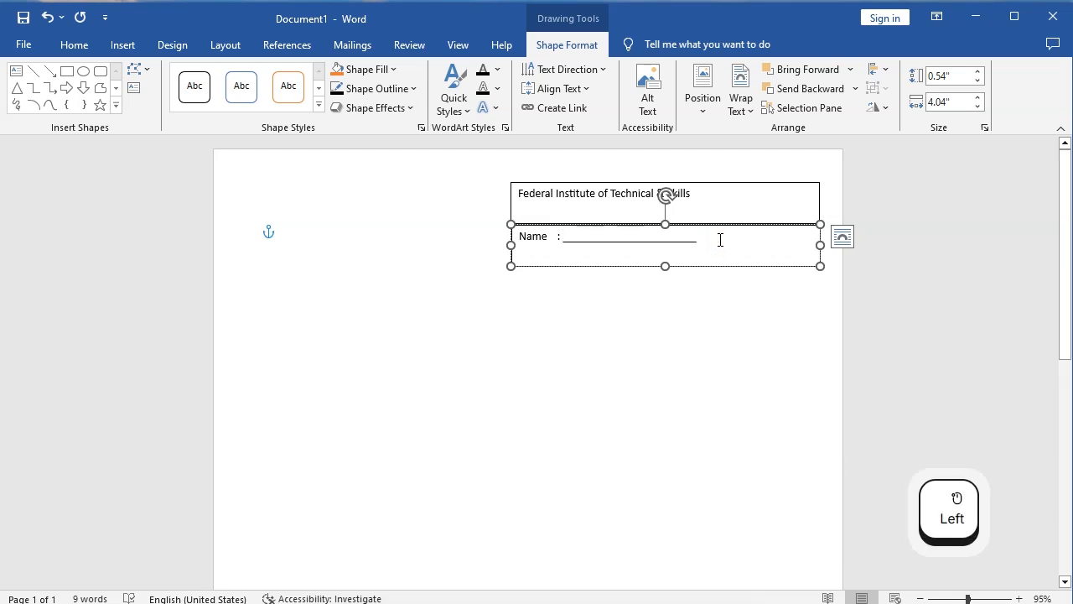
key(Return)
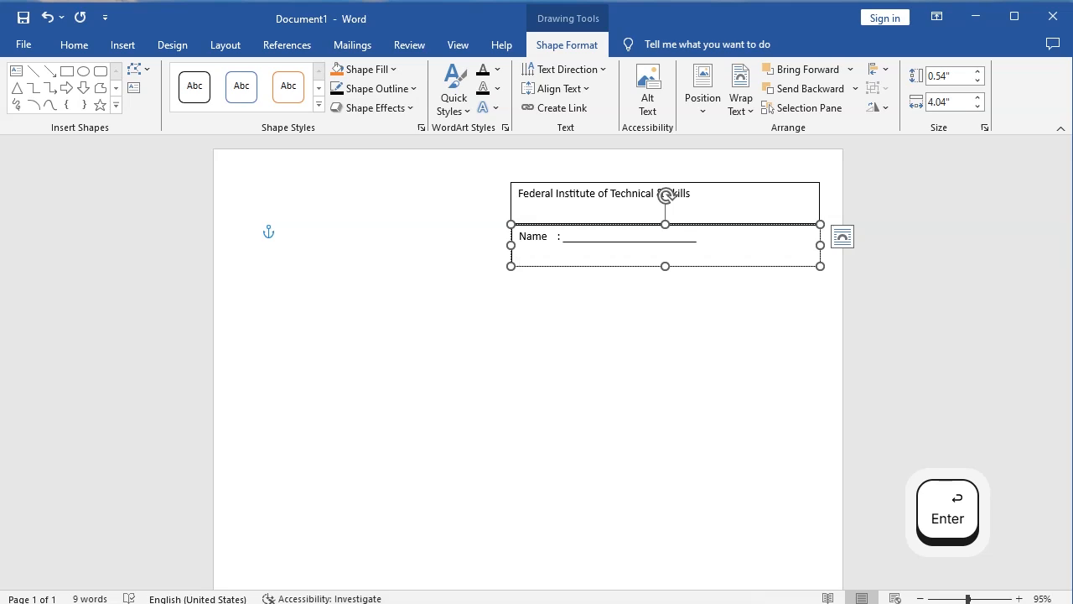
text(Roll O)
drag(666, 267, 673, 311)
click(573, 262)
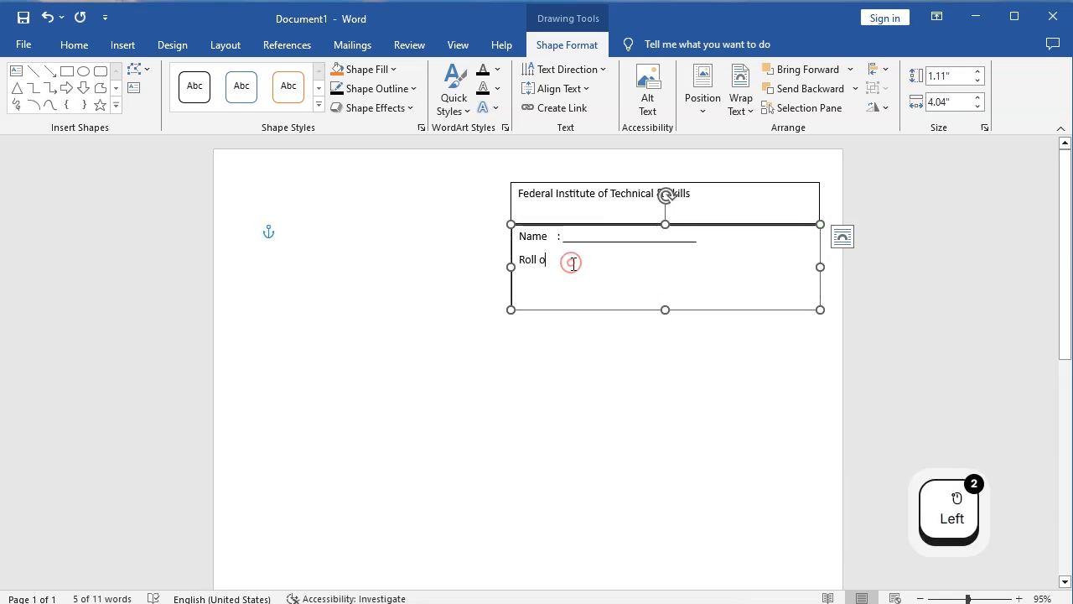
key(BackSpace)
text(No)
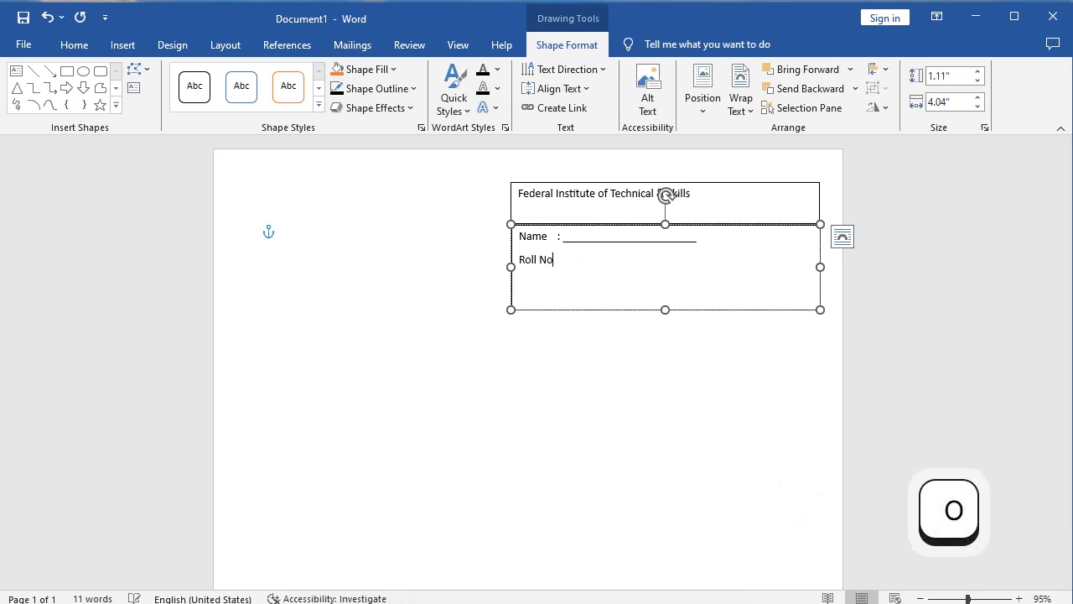
text( :)
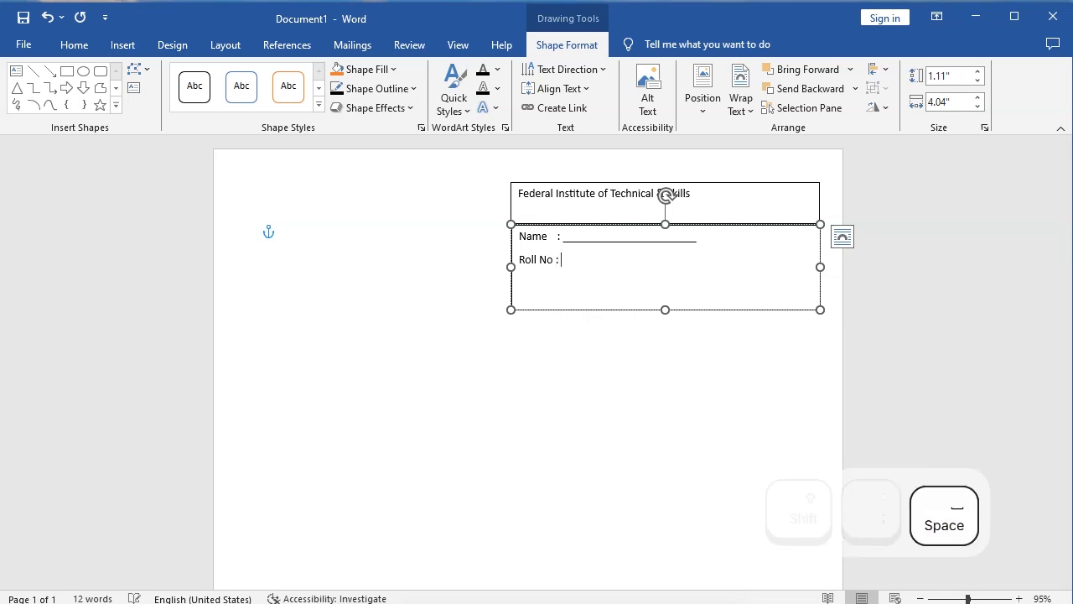
text( _______________________)
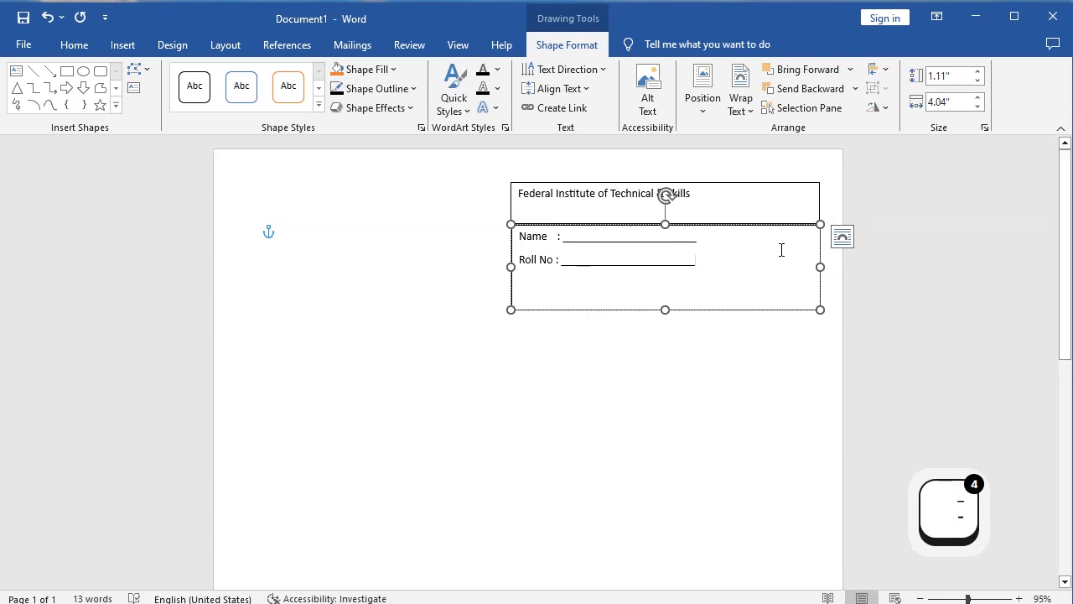
Add a tab-aligned "Class :" label below Roll No with an underscore fill-in line matching the length of the others
key(Return)
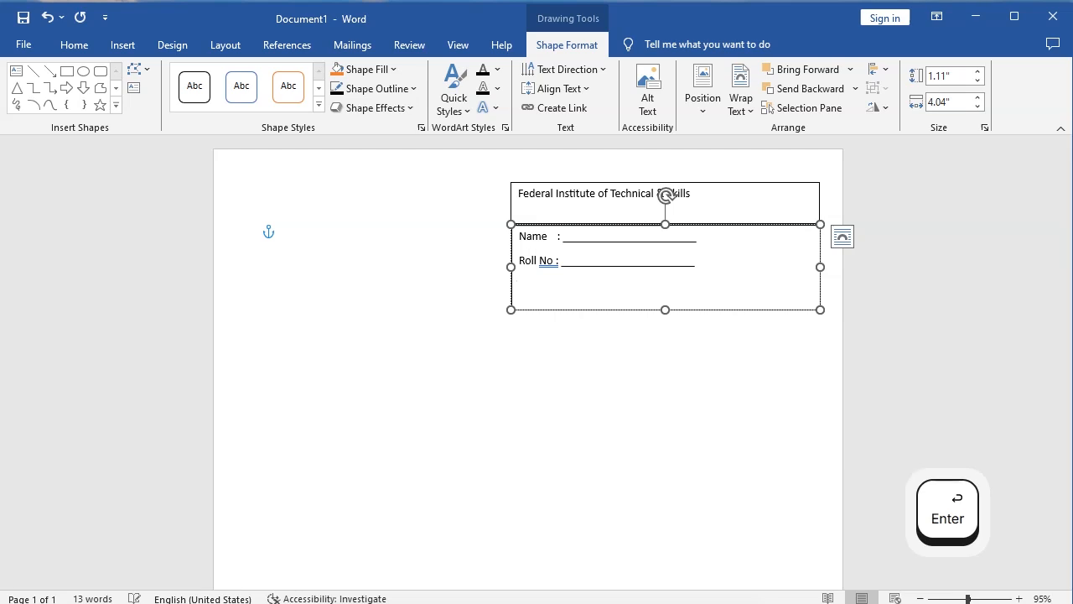
text(Class)
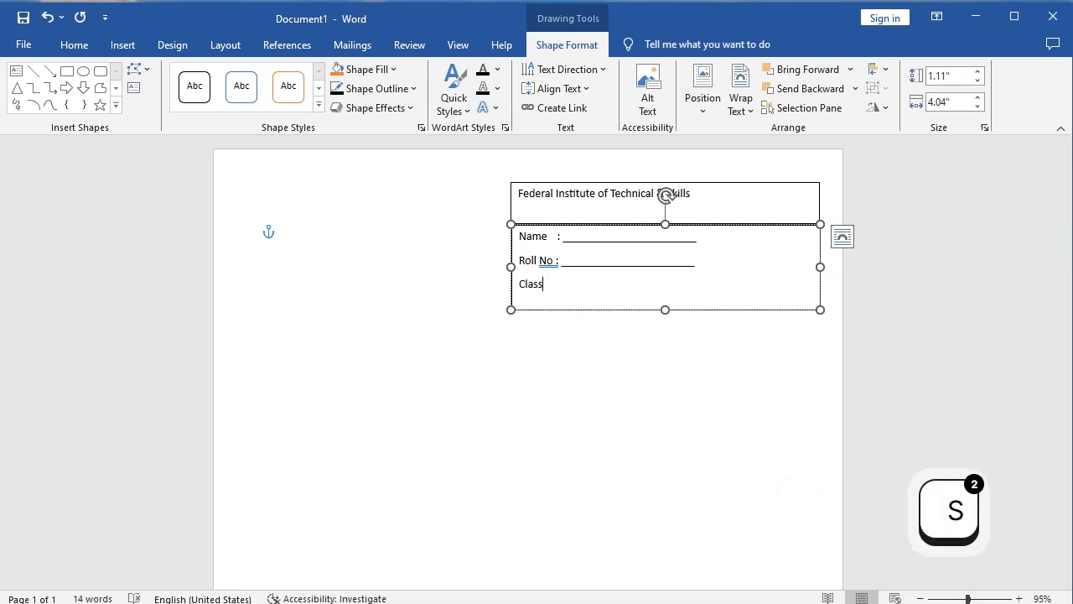
key(Tab)
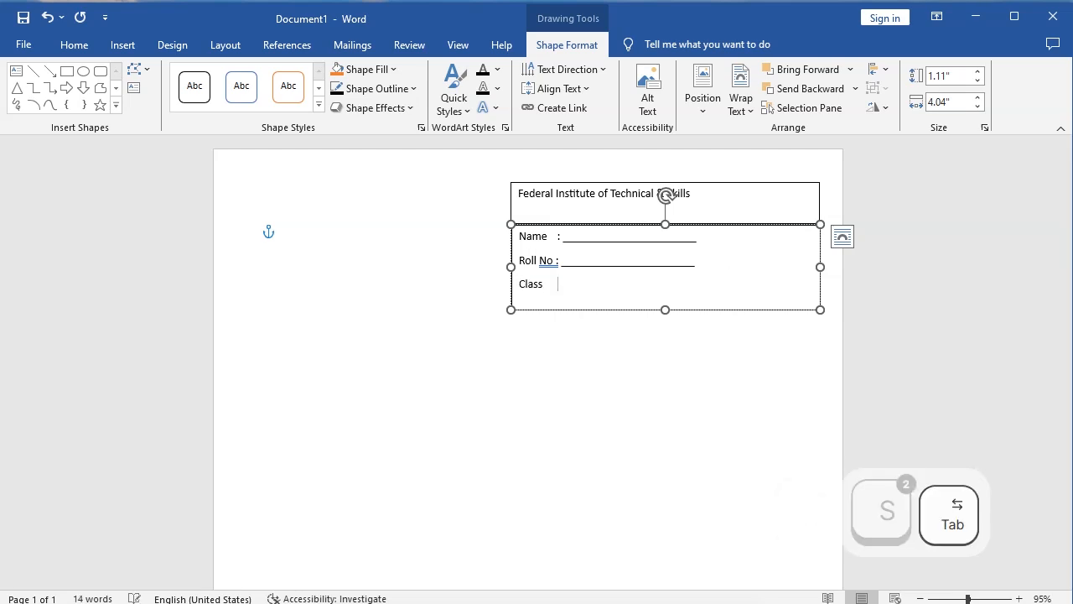
text(:)
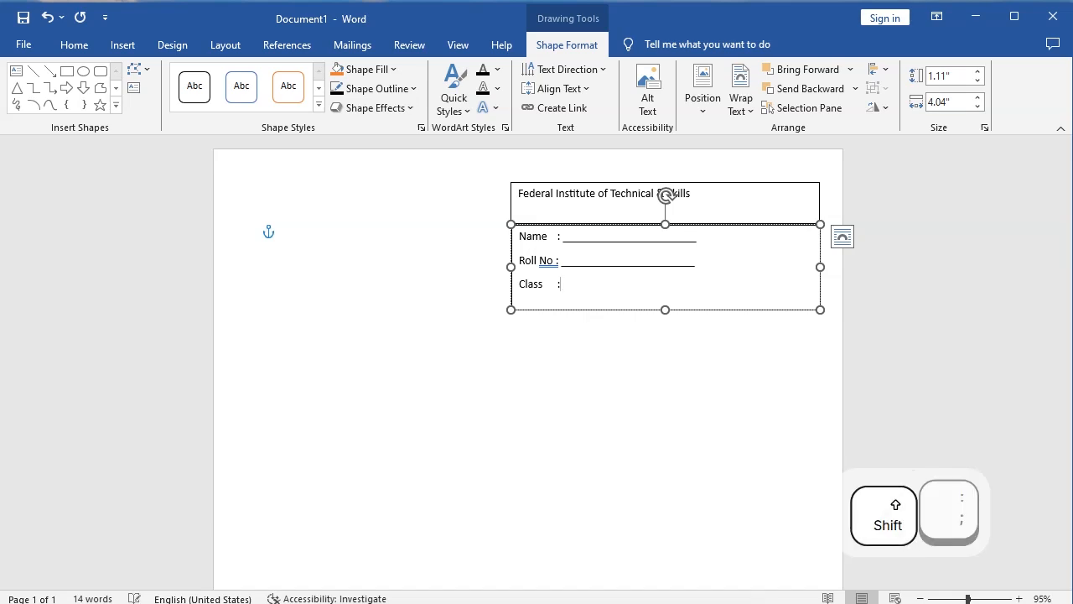
text( _)
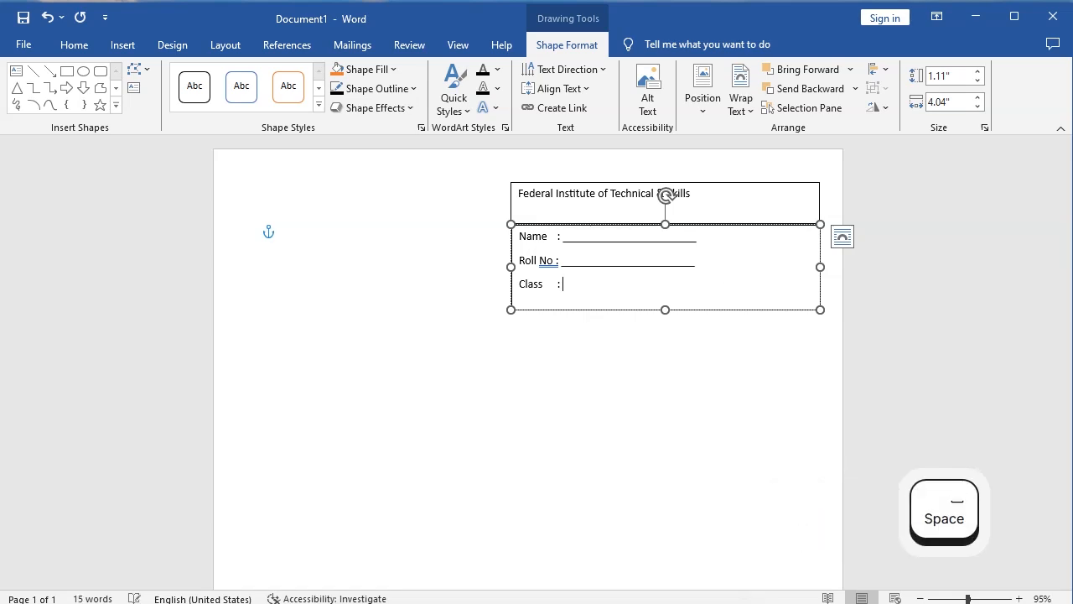
text(___________)
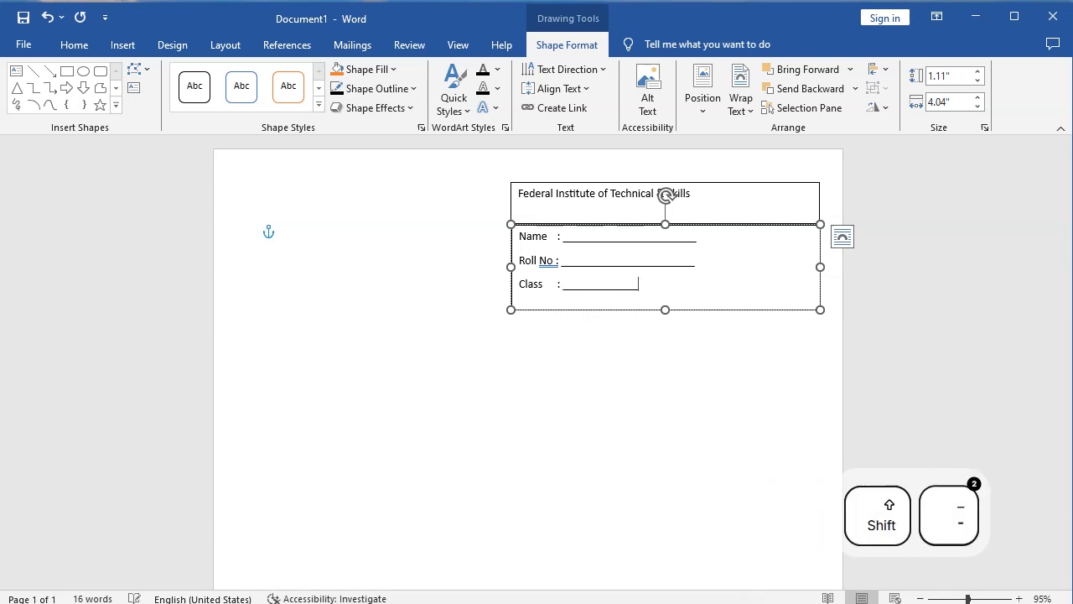
text(_______________________)
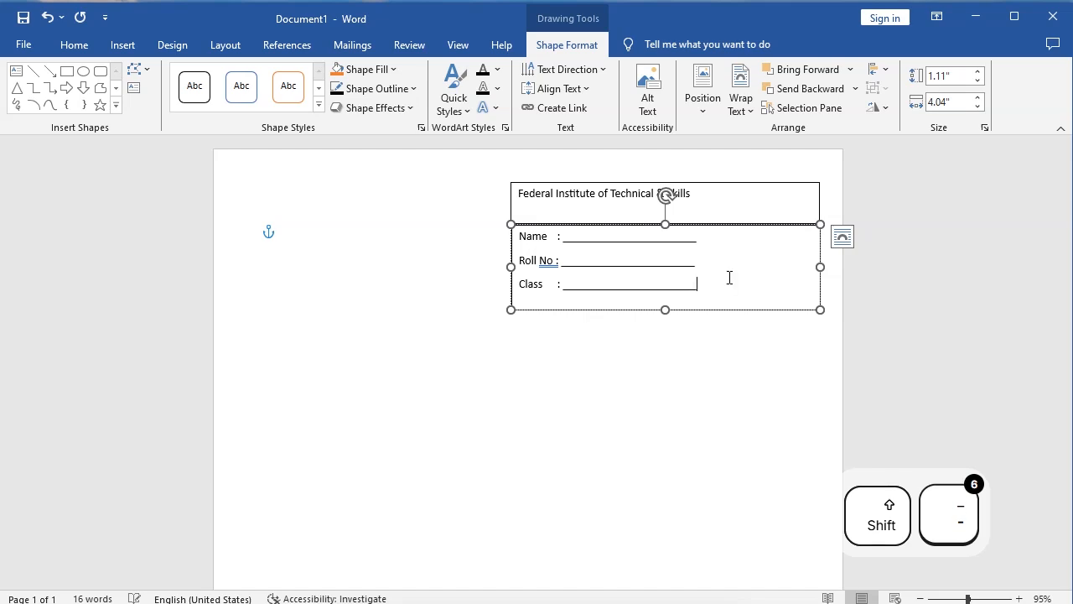
Add a tab-aligned "Section :" label with an underscore fill-in line below Class, enlarging the details box to about 1.51" high
key(Return)
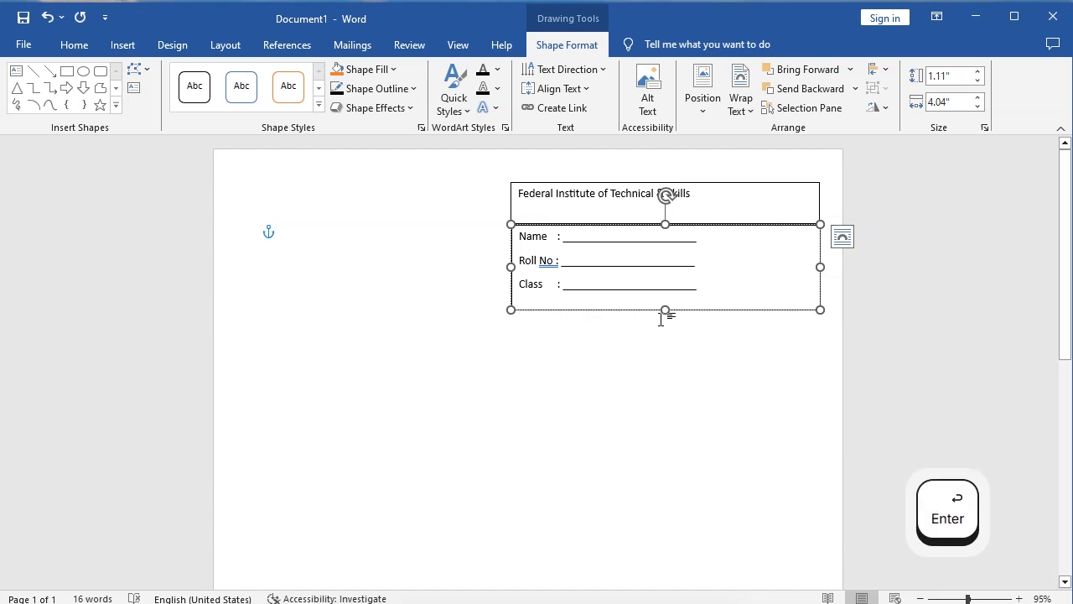
drag(663, 310, 664, 339)
click(556, 307)
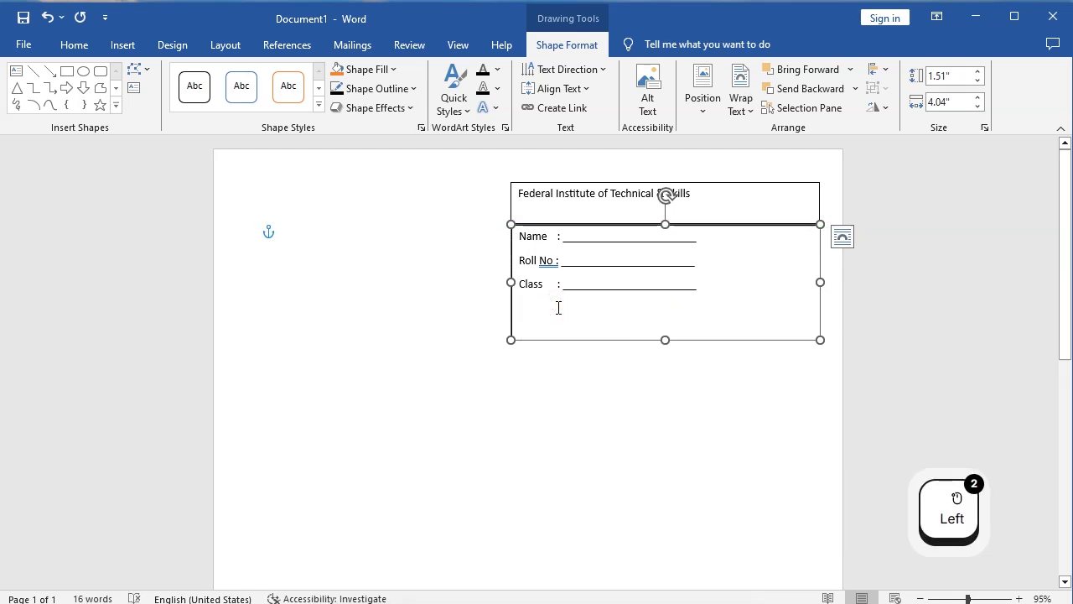
text(Section)
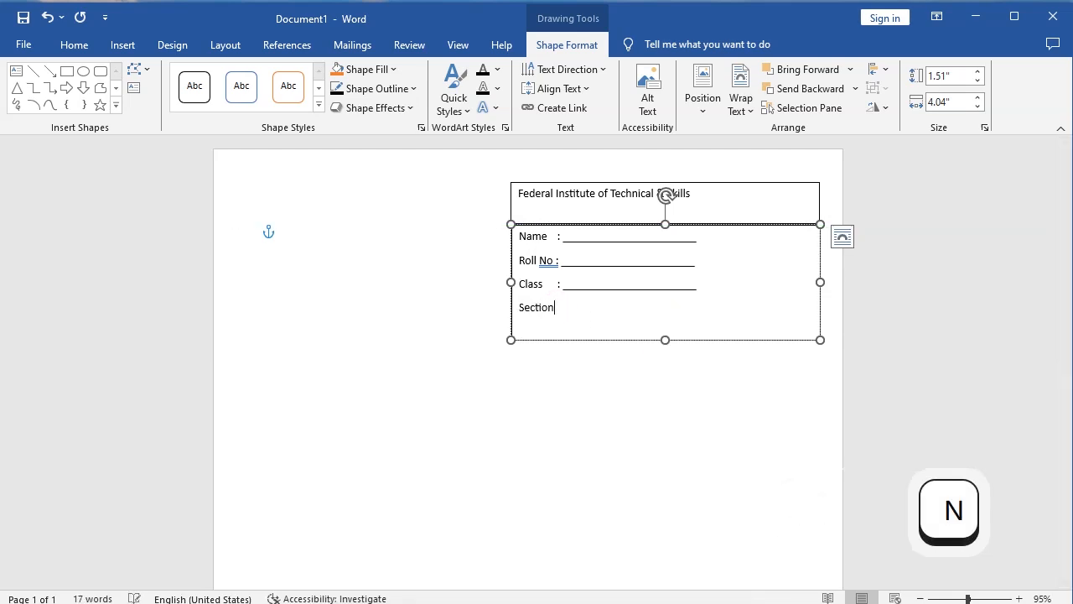
key(Tab)
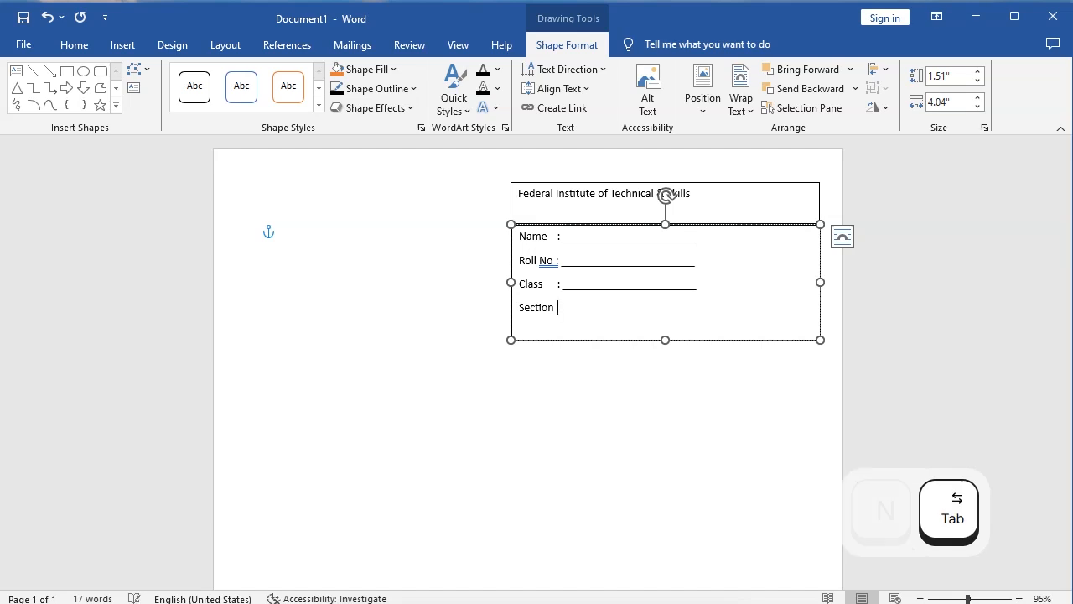
text(:)
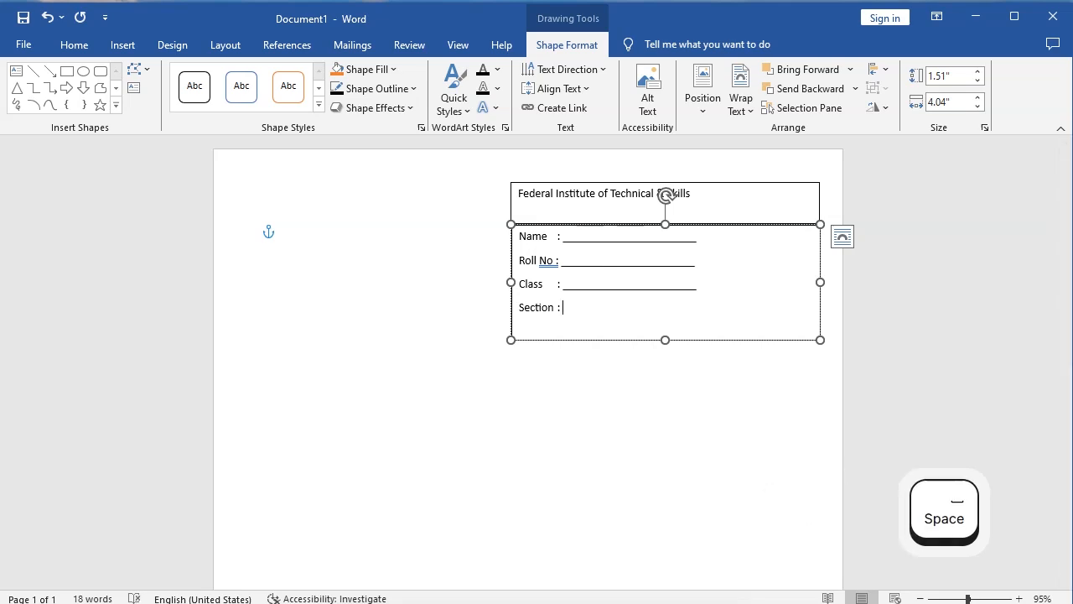
text( _________________)
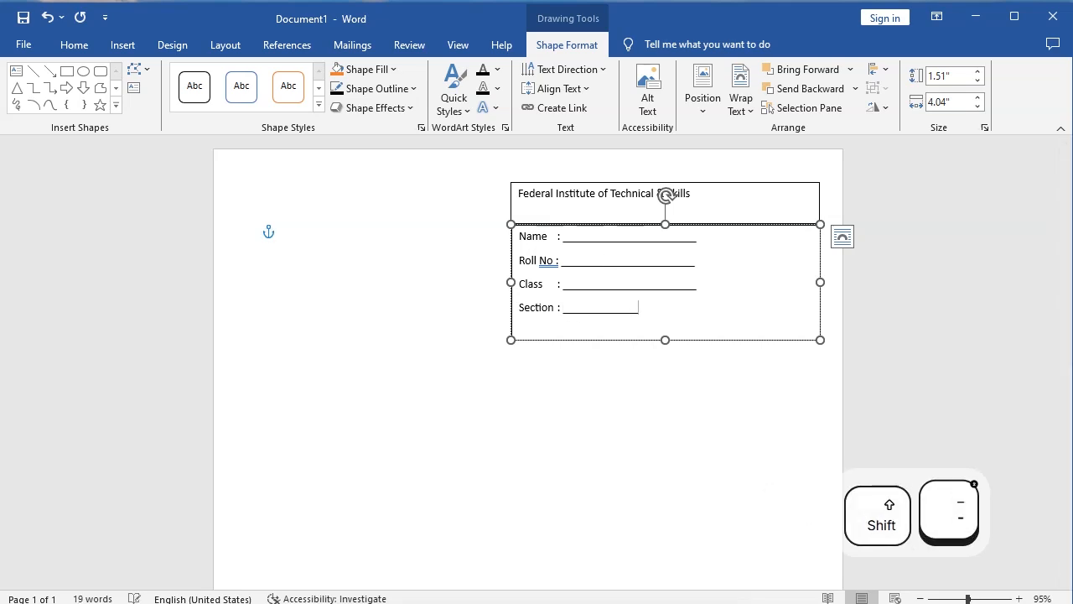
text(____________)
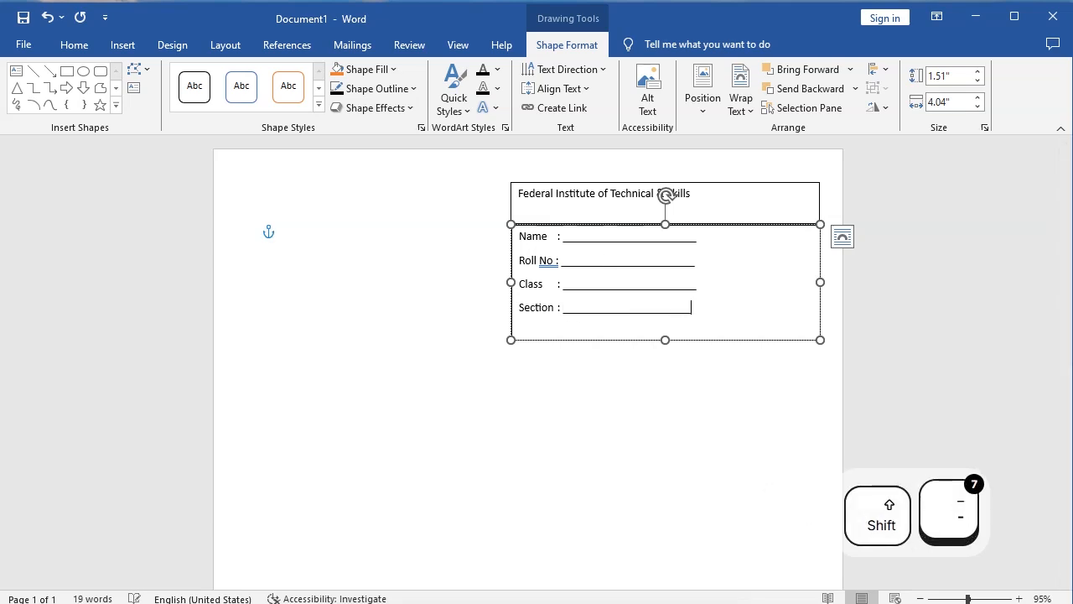
text(_)
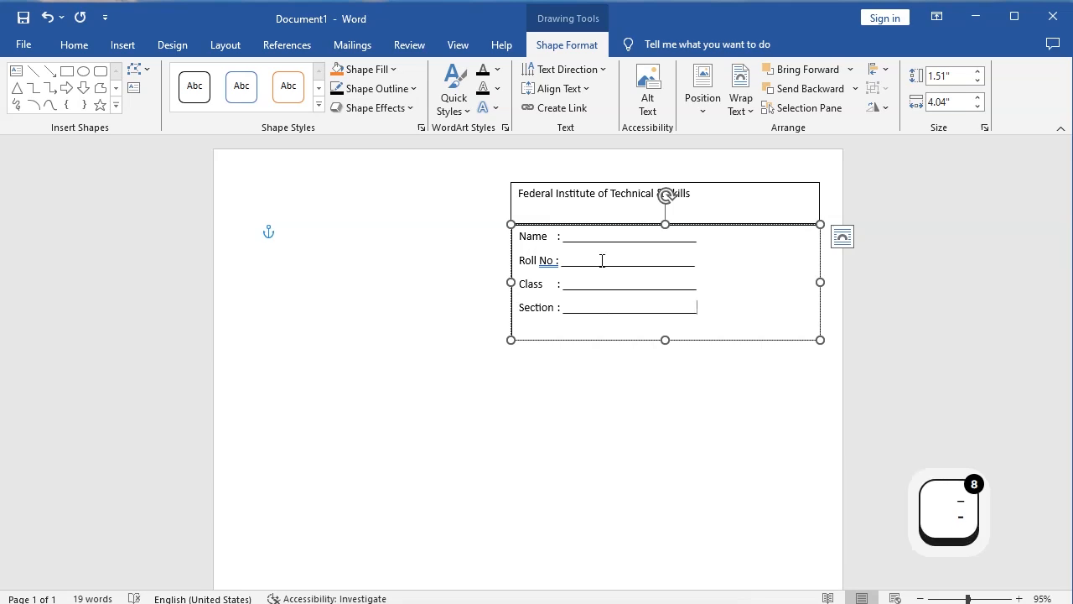
Indent the colons and fill-in lines of Name, Roll No, Class and Section with tabs so they align in one column
click(557, 238)
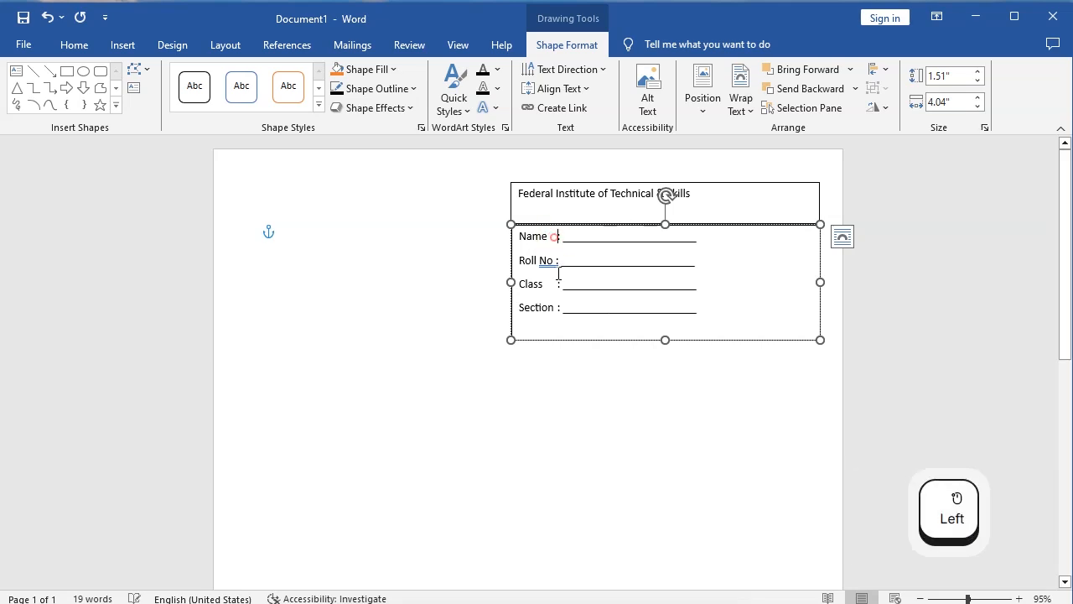
key(Tab)
click(556, 260)
click(555, 260)
key(Tab)
key(Tab)
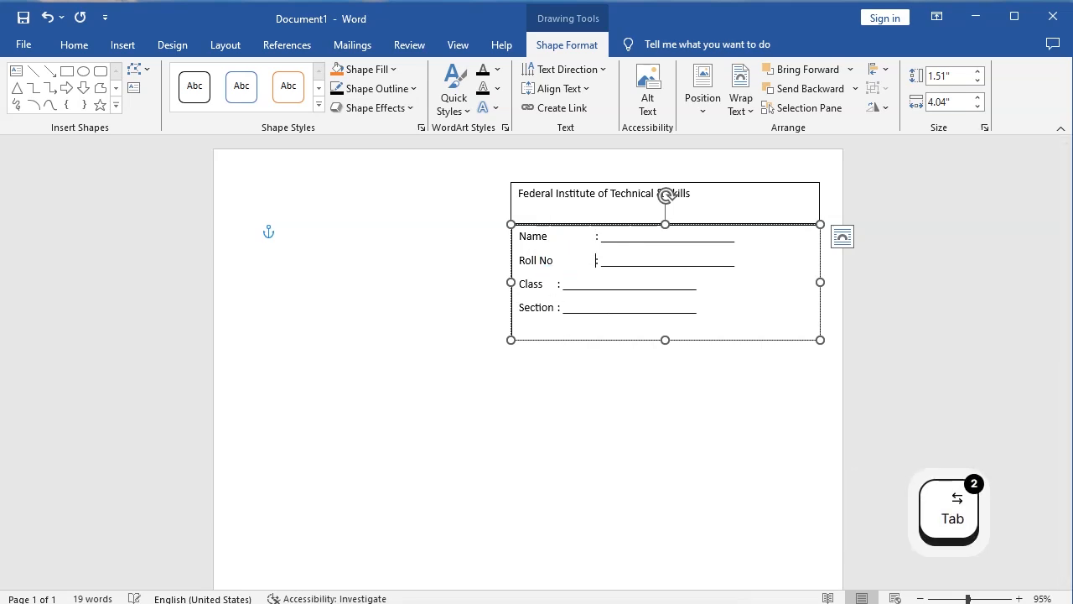
click(556, 284)
key(Tab)
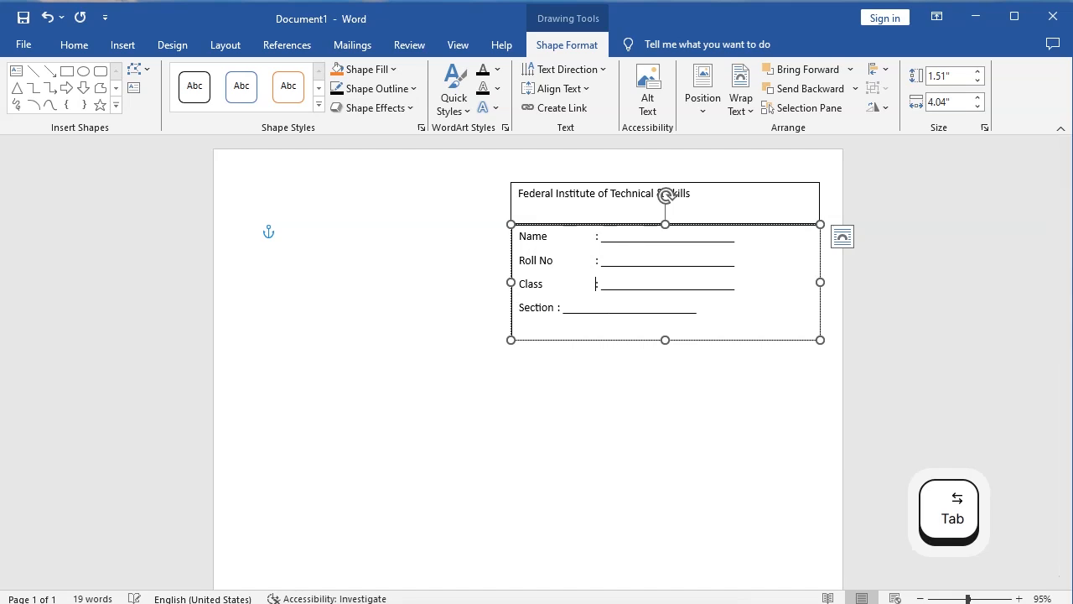
click(555, 308)
key(Tab)
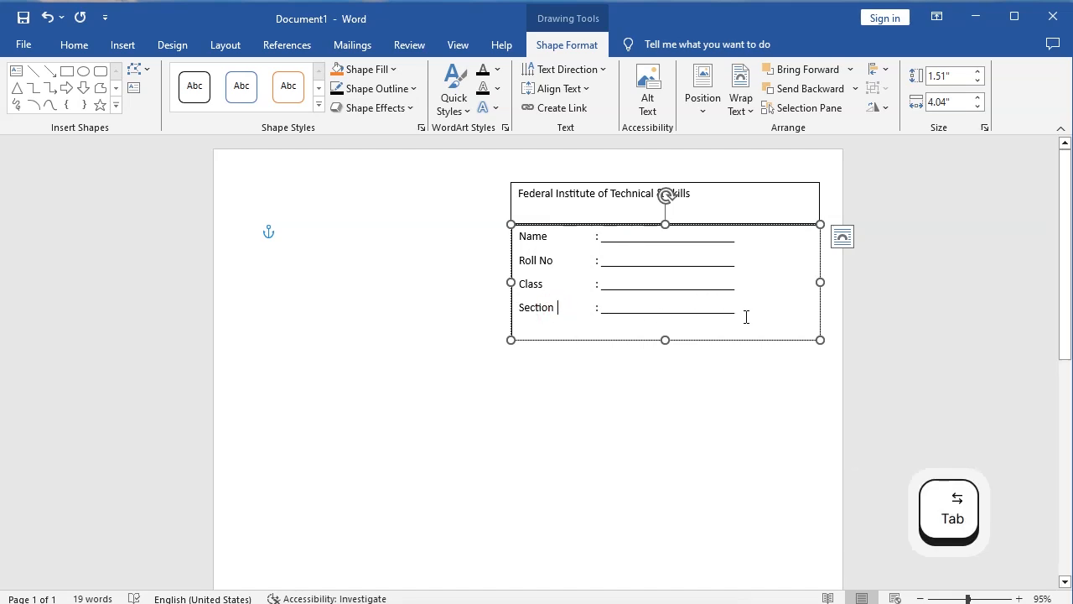
Make all the text in the student details box bold
click(754, 317)
key(ctrl+a)
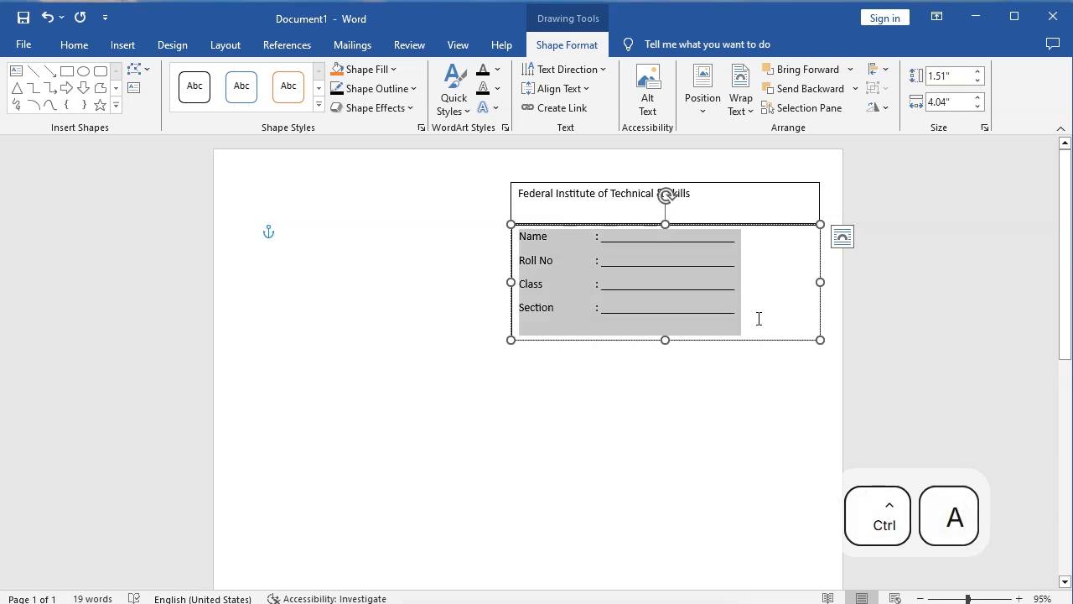
key(ctrl+b)
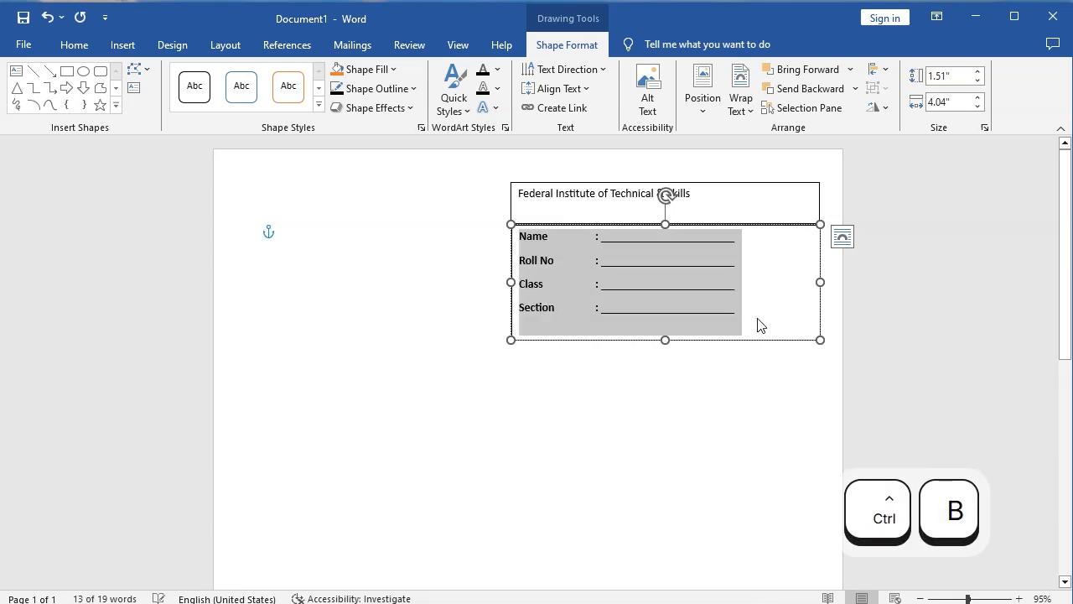
click(717, 285)
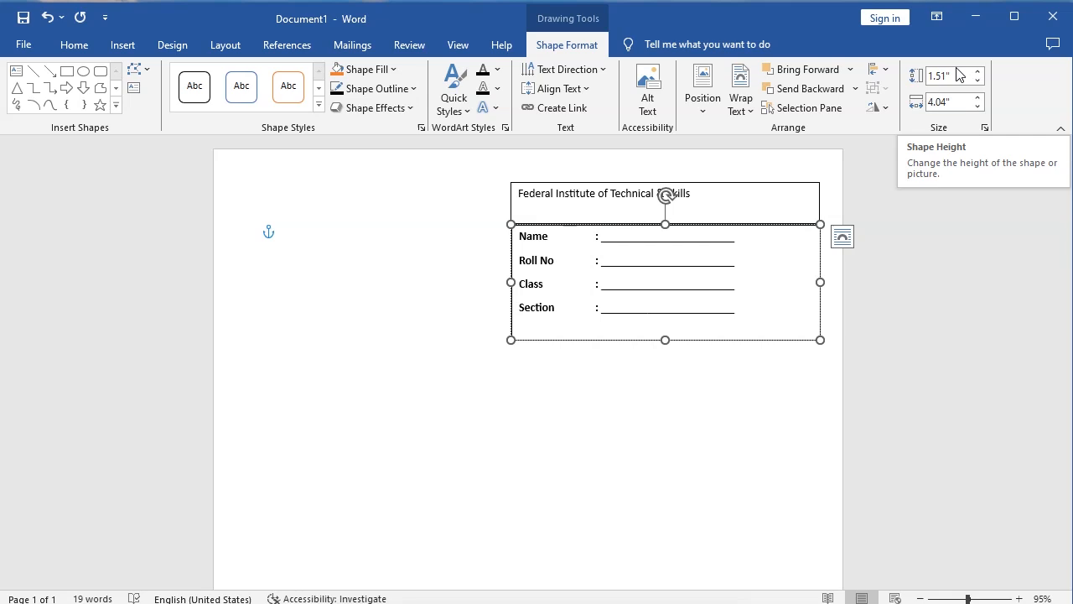
Insert the FITS logo picture "WhatsApp Image 2026-05-15 at 2.23.29 AM" from the Downloads folder into the page body
click(364, 356)
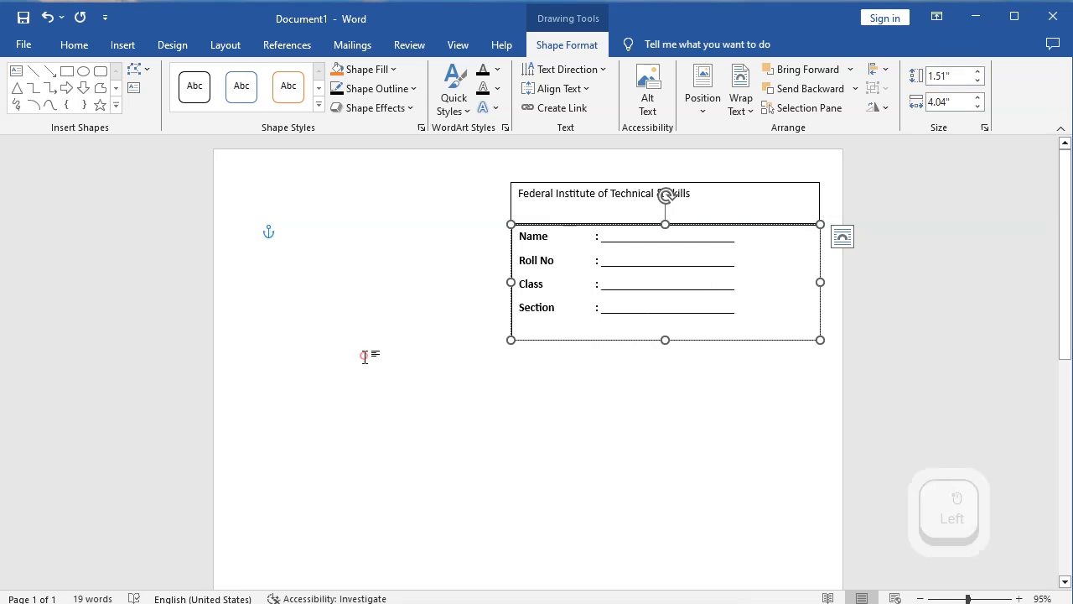
click(111, 49)
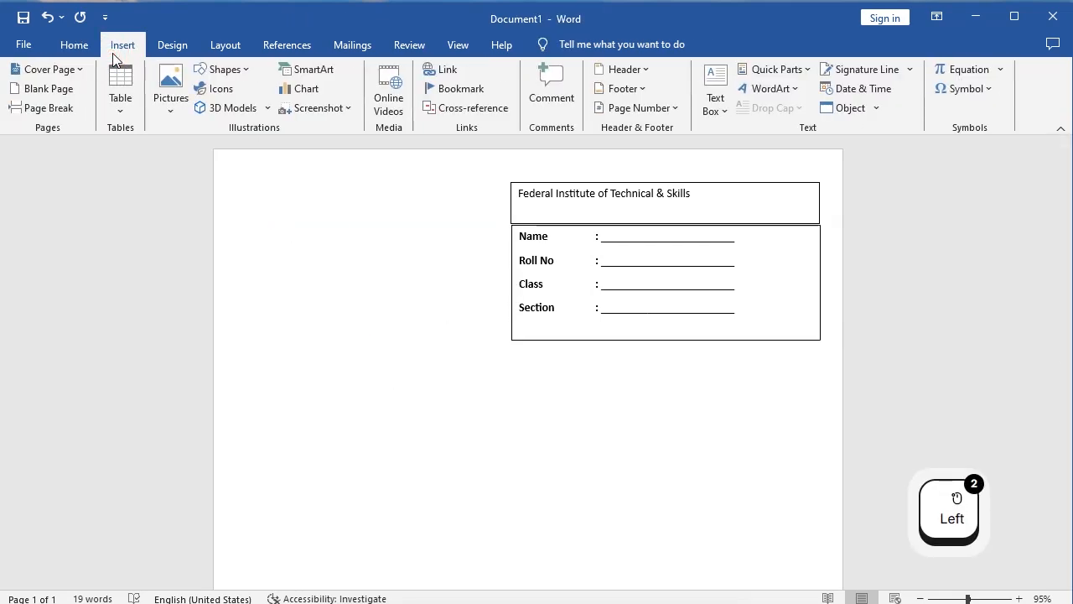
click(168, 101)
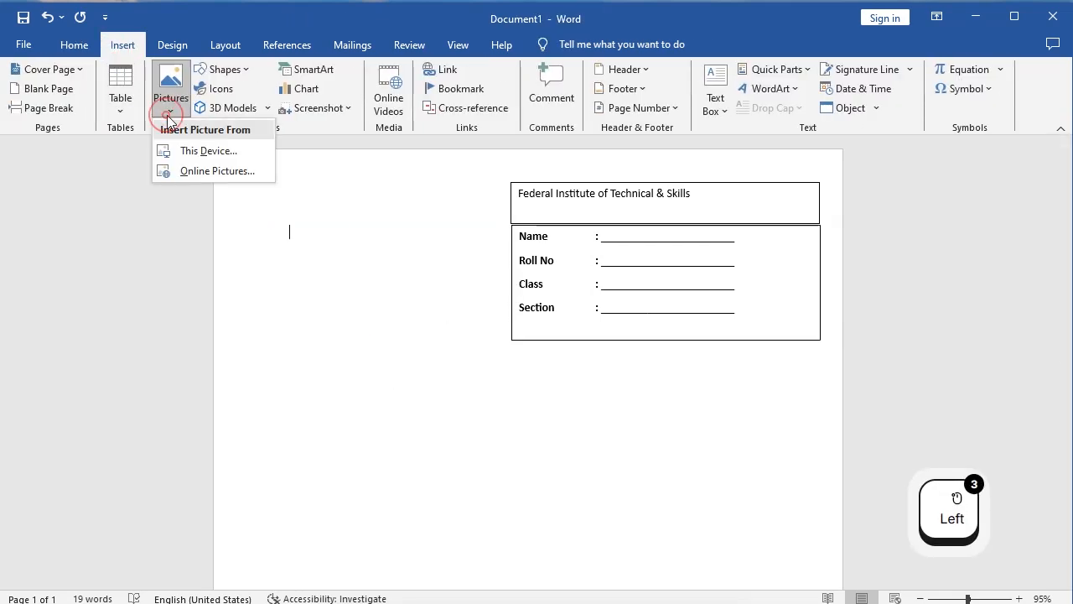
click(207, 153)
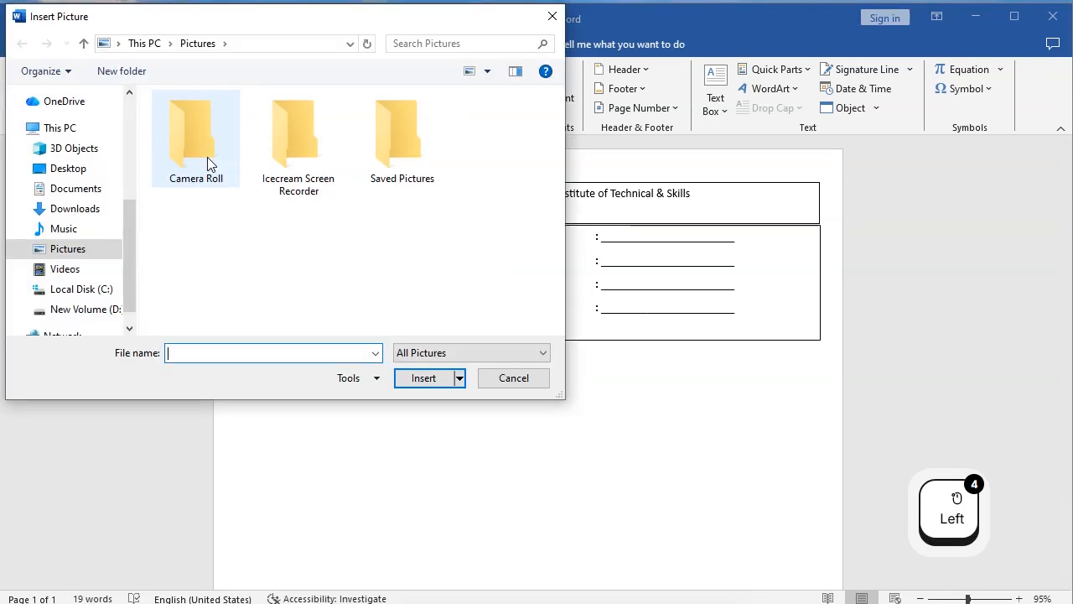
click(110, 309)
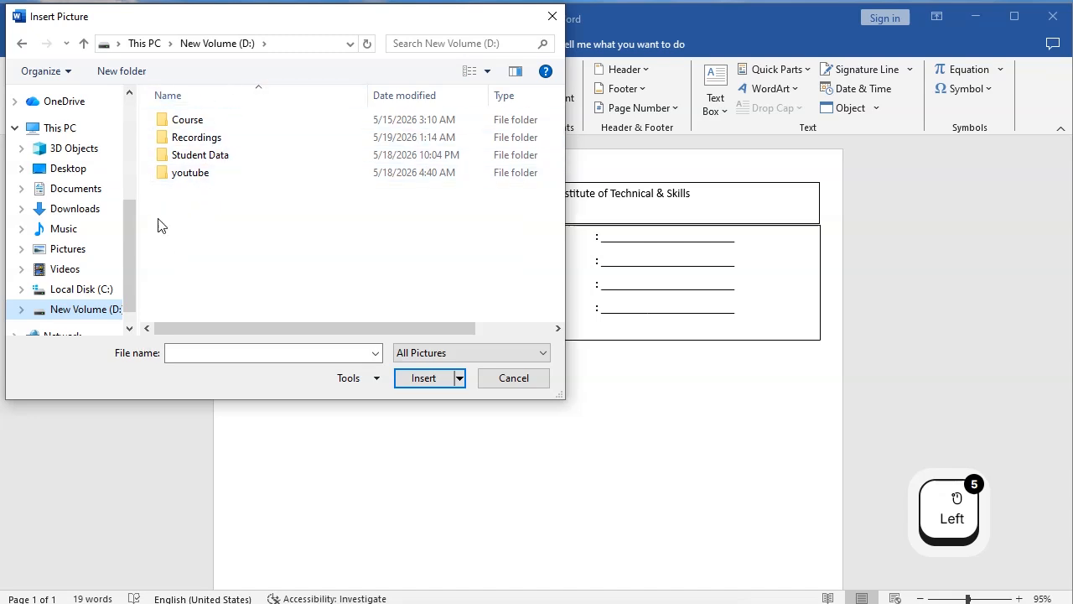
click(88, 208)
drag(559, 134, 559, 201)
click(184, 267)
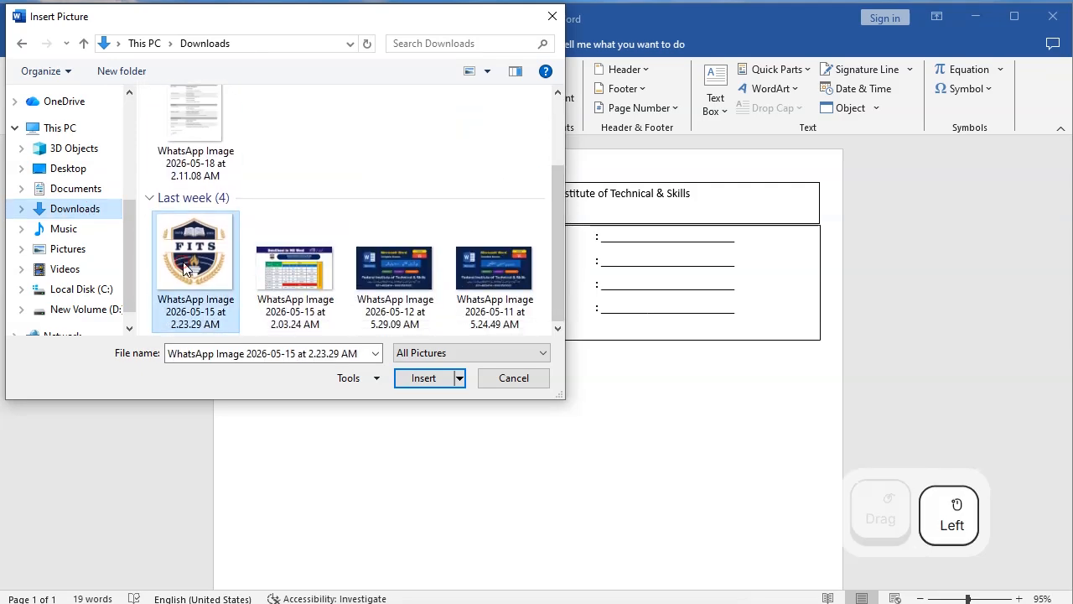
click(423, 377)
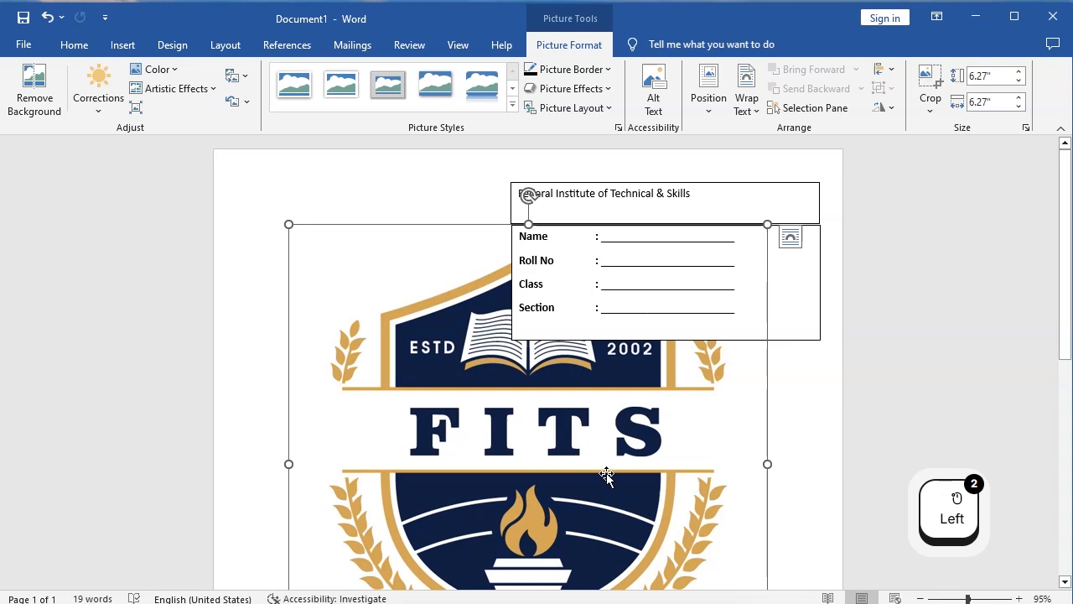
Set the logo's text wrapping to In Front of Text and move the picture slightly up the page
click(790, 242)
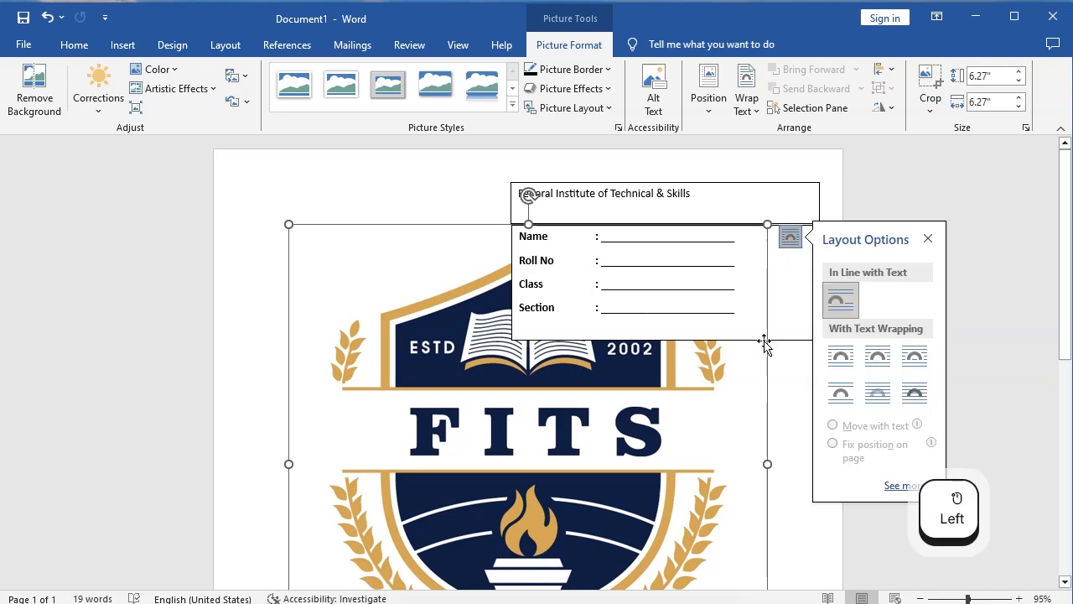
click(916, 394)
drag(703, 424, 690, 390)
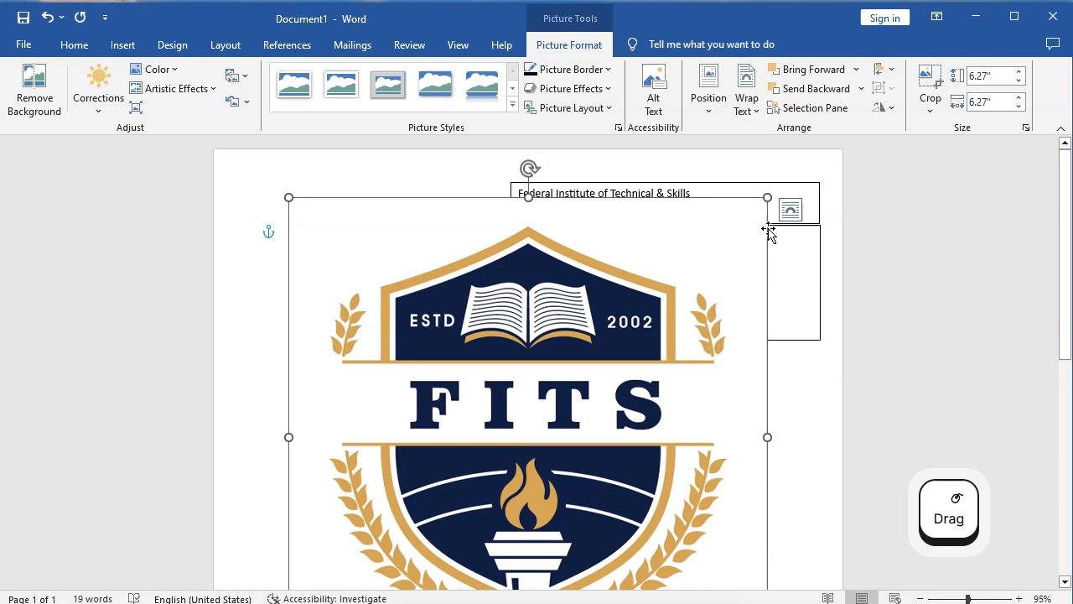
Shrink the logo proportionally to about 1.44" square and place it near the page's upper-left corner, beside the heading box
drag(767, 198, 472, 492)
scroll(386, 570, down, 7)
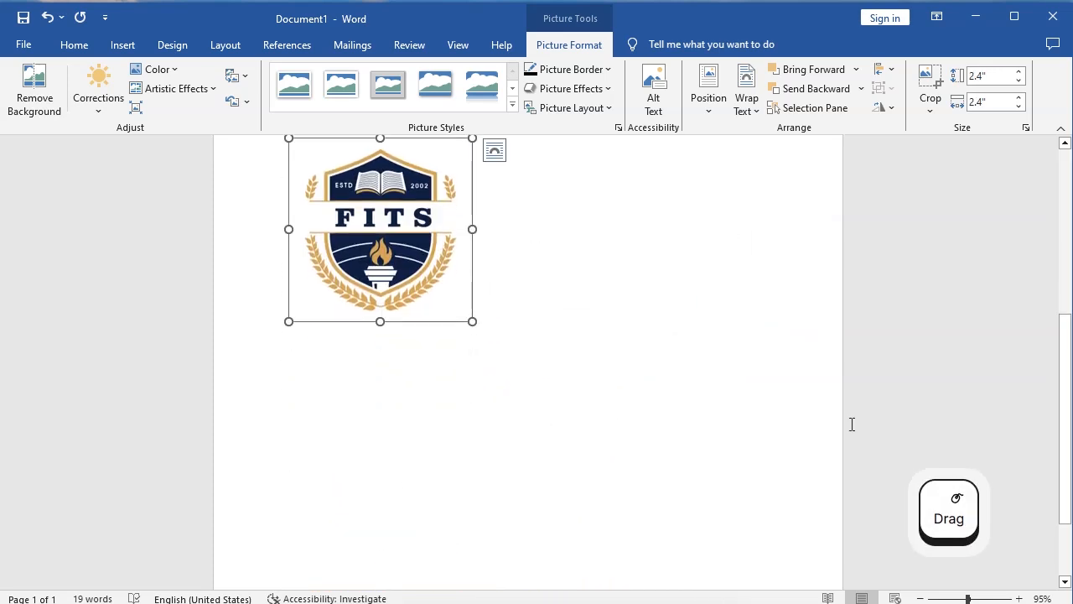
click(1068, 308)
drag(363, 562, 388, 331)
drag(472, 247, 408, 312)
drag(352, 392, 369, 251)
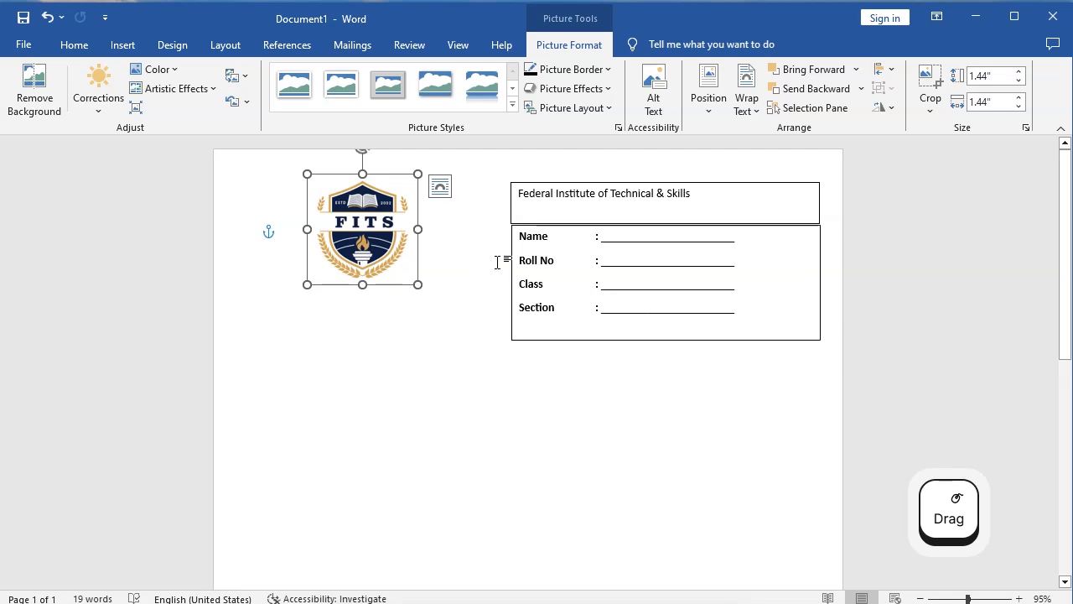
Place a duplicate of the institute heading box below the logo, narrowed to fit beside the student details box
click(738, 203)
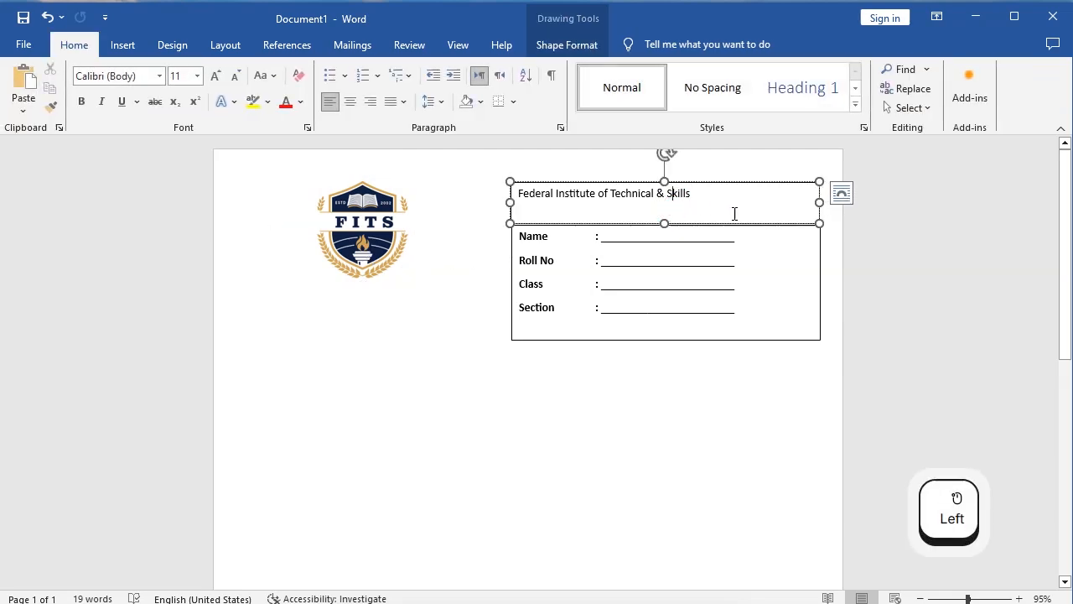
click(710, 209)
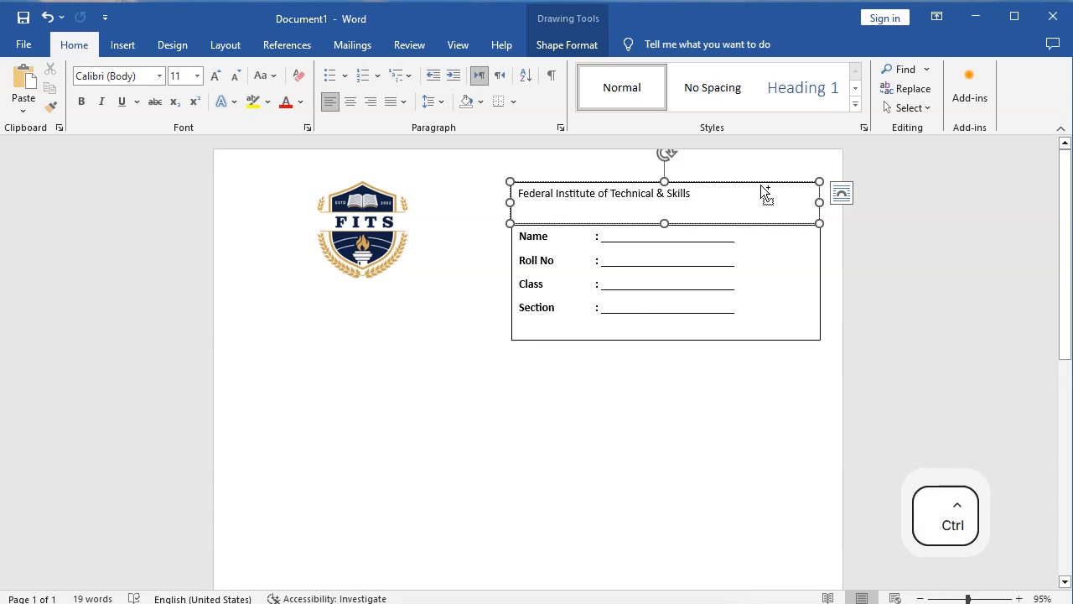
drag(761, 187, 455, 301)
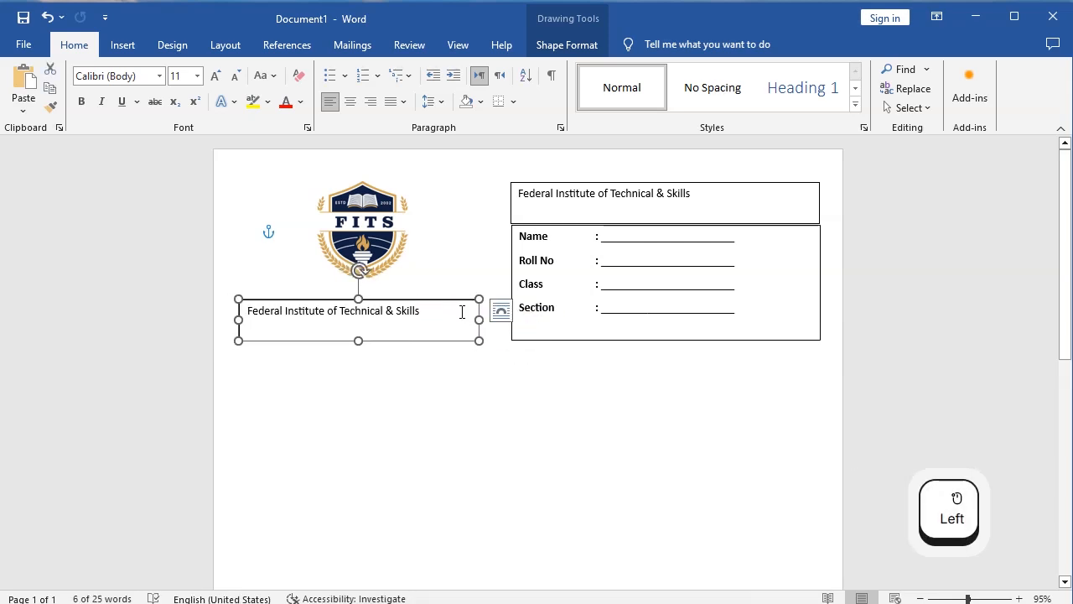
Replace the duplicate box's text with "Annual Examination -2011" and shift the box slightly right beneath the logo
click(434, 317)
key(ctrl+a)
text(Annual )
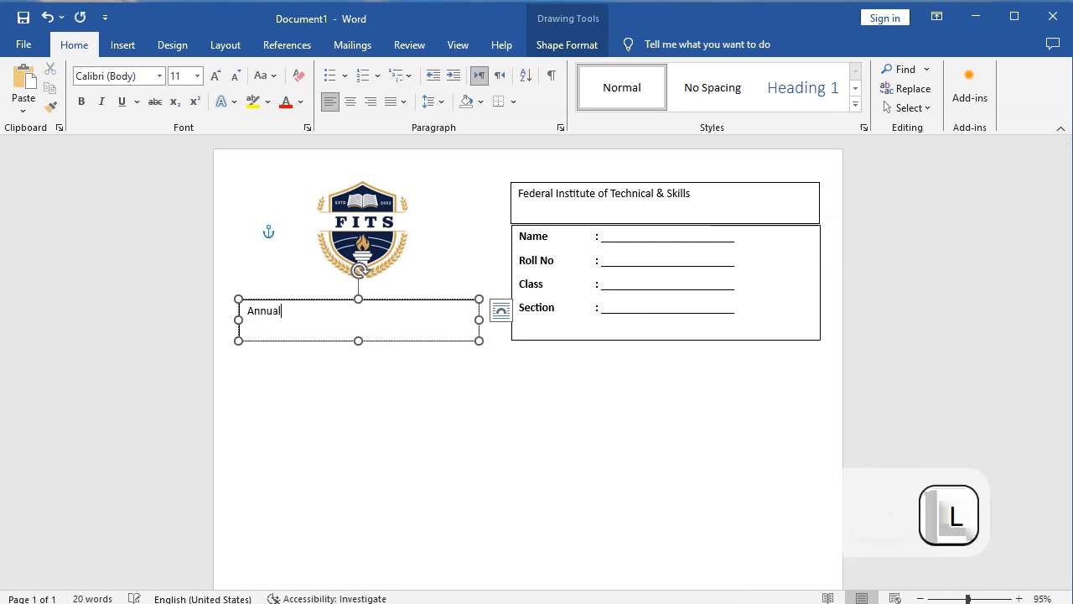
text(Ex)
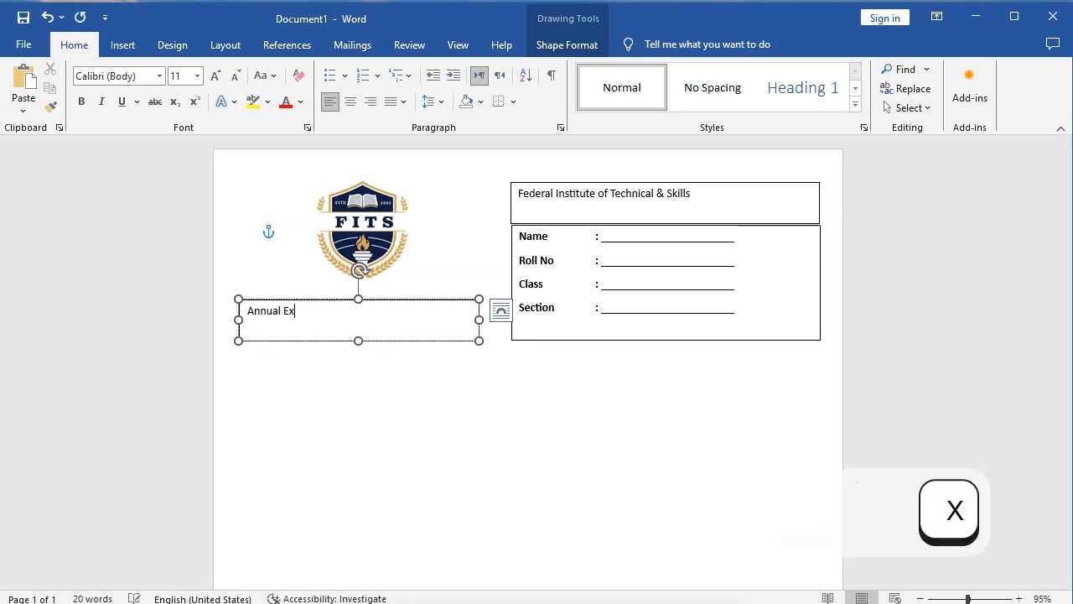
text(amination )
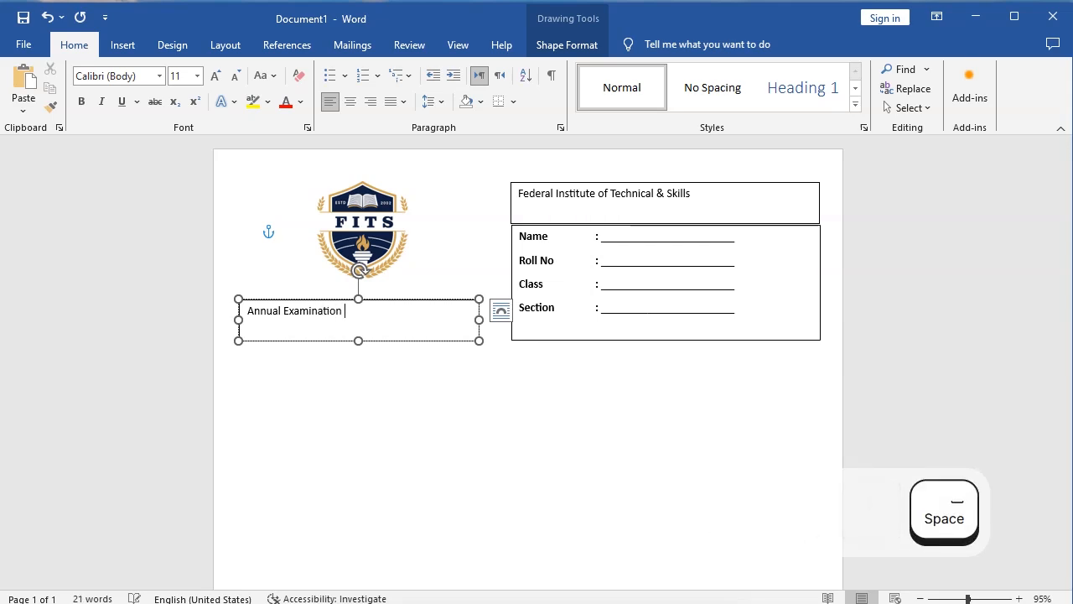
text(-2011)
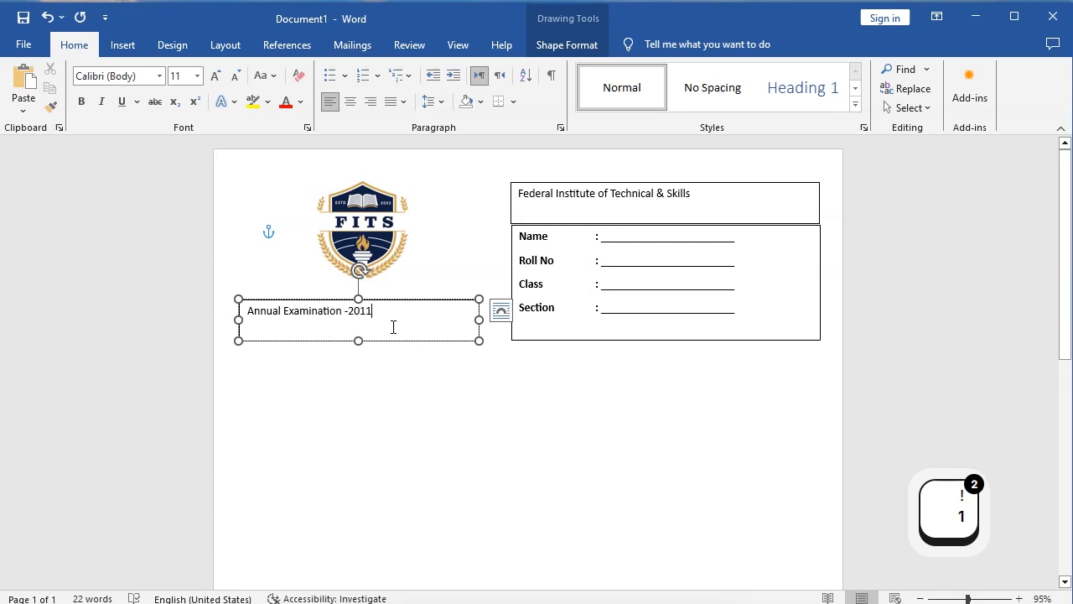
drag(390, 301, 404, 299)
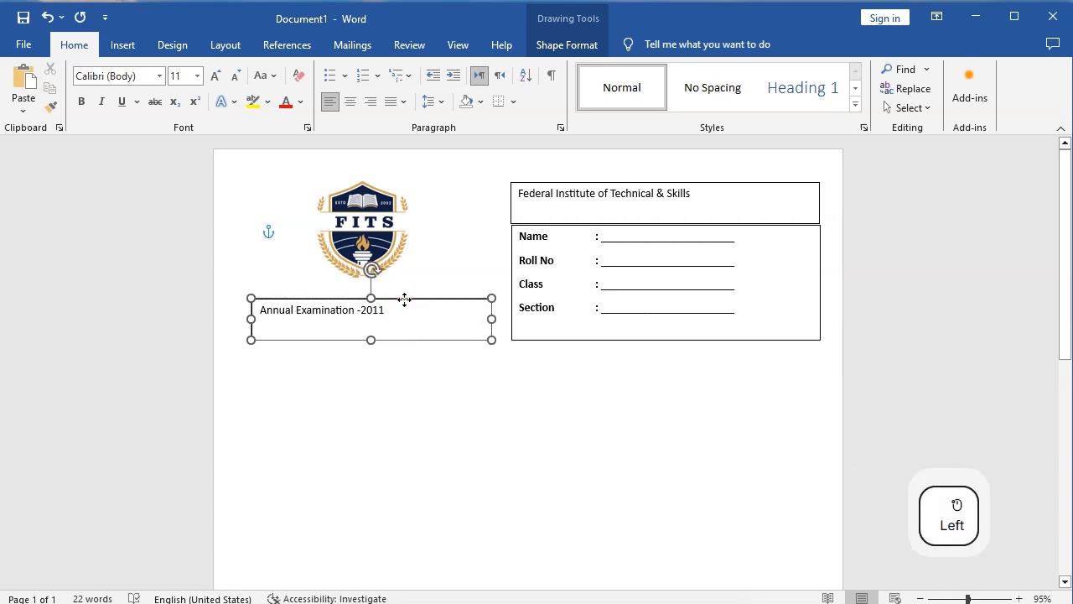
click(404, 299)
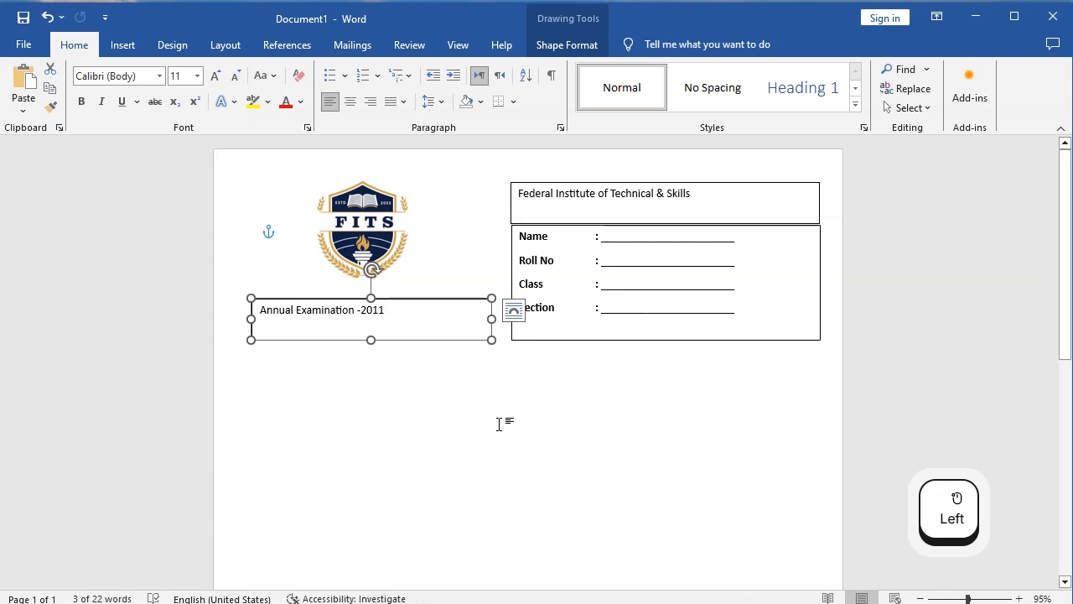
Extend the exam title box downward and add a second line reading "Question Paper : Class VII"
click(371, 340)
drag(371, 341, 371, 373)
click(402, 319)
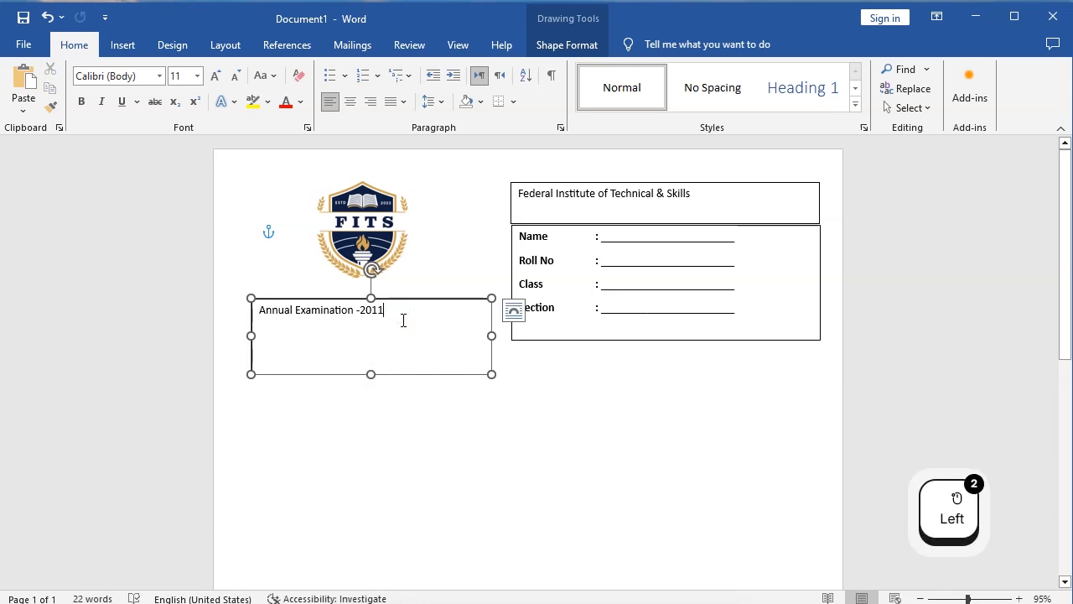
key(Return)
text(Question )
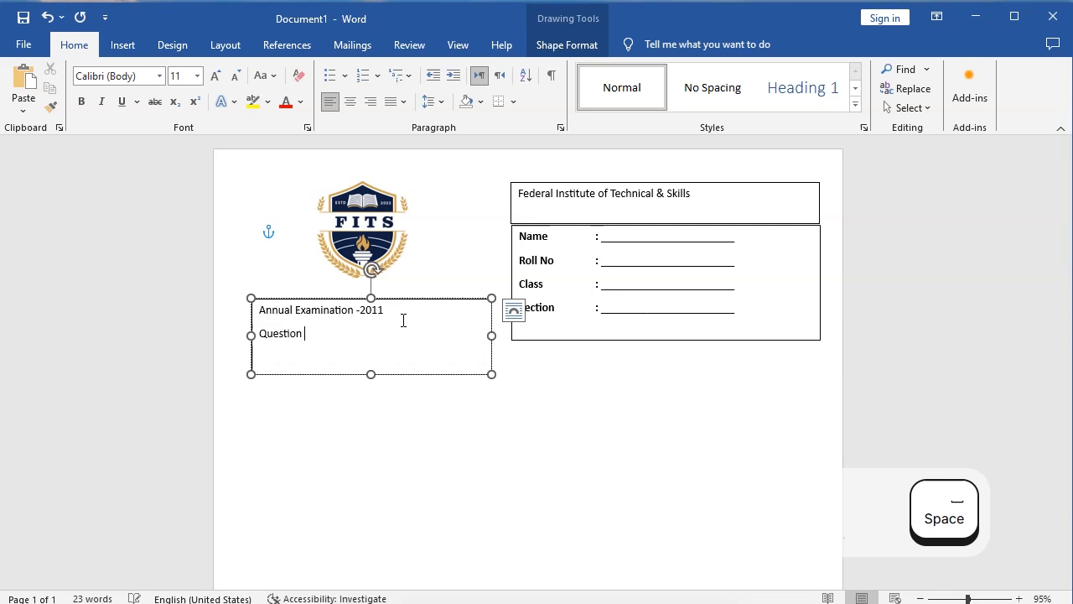
text(Paper)
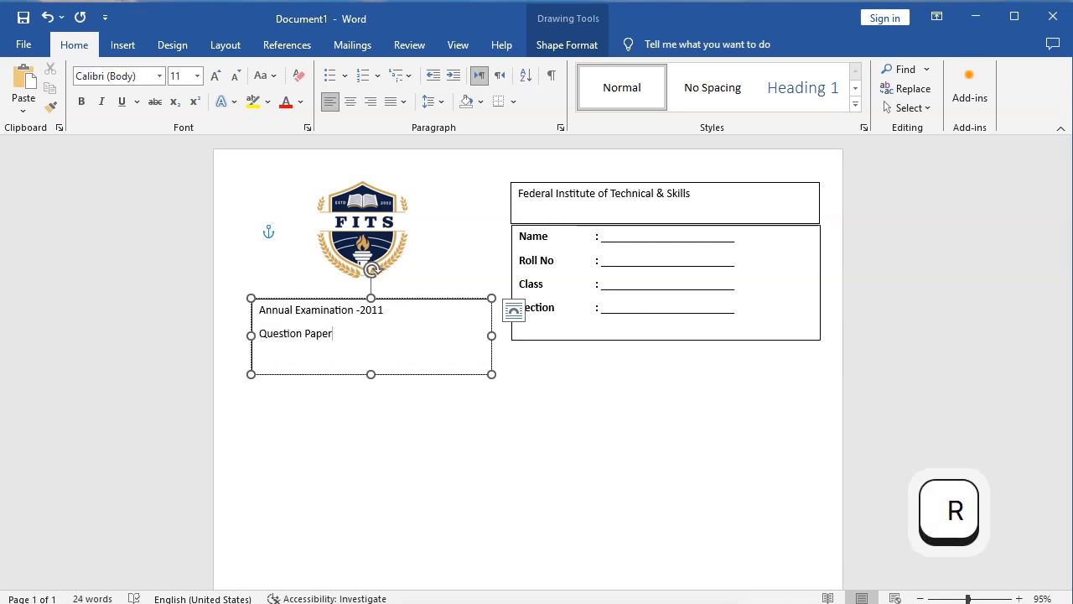
key(Tab)
text(: Class)
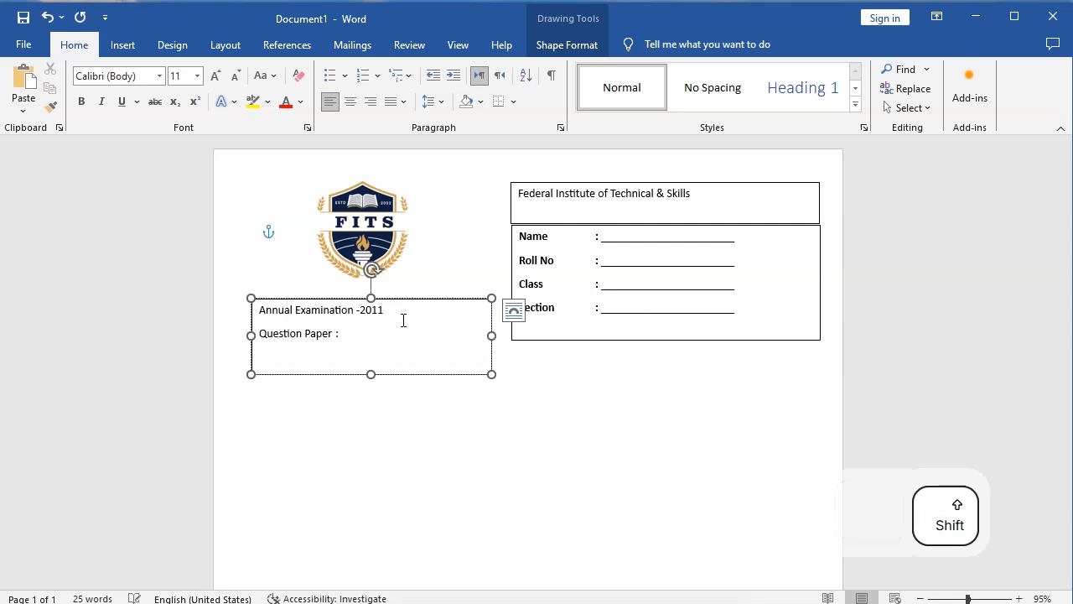
text( VI)
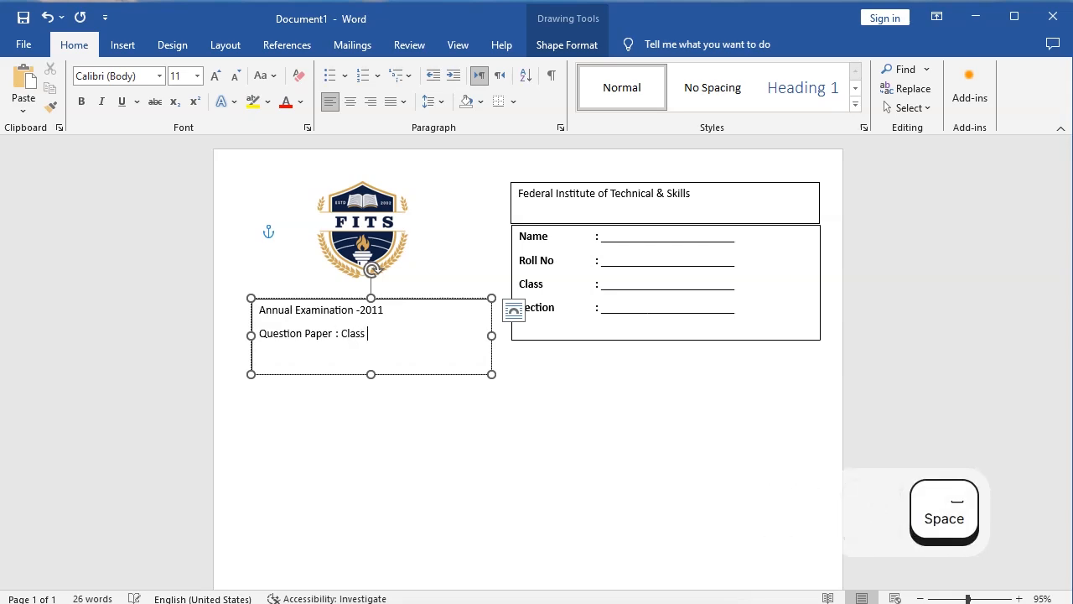
text(I)
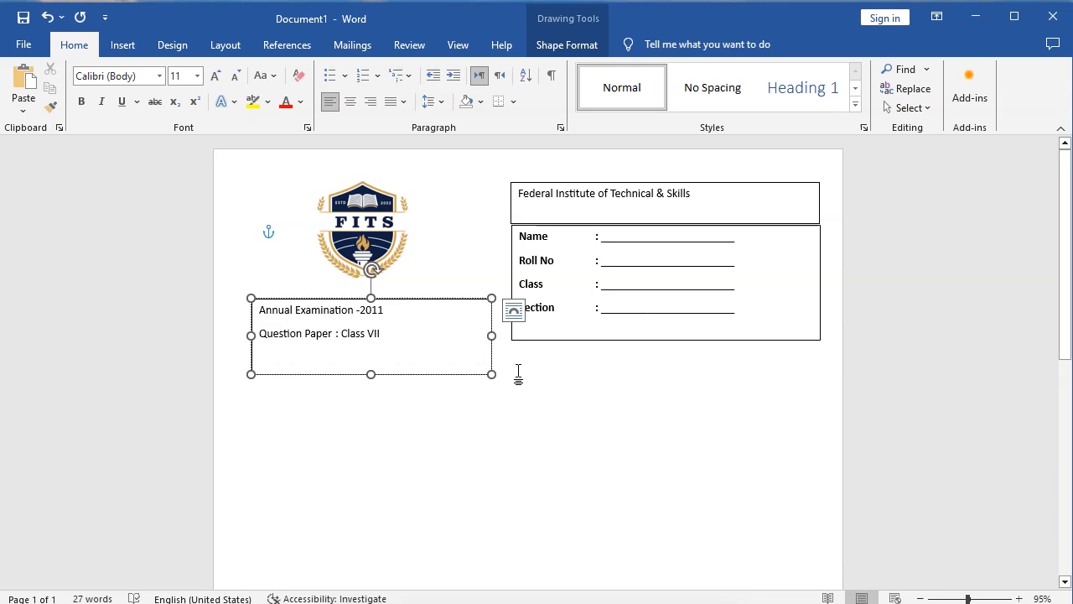
Add a third line reading "Subject : Computer Science" to the exam title box
key(Return)
text(Subject)
key(Tab)
text(:)
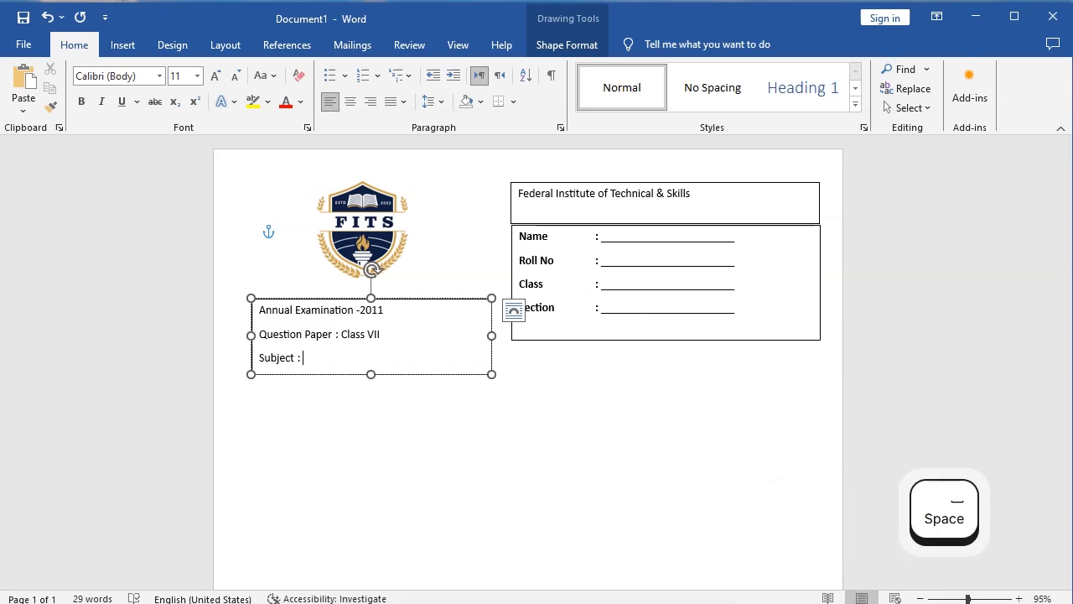
text( Computer Ecien e)
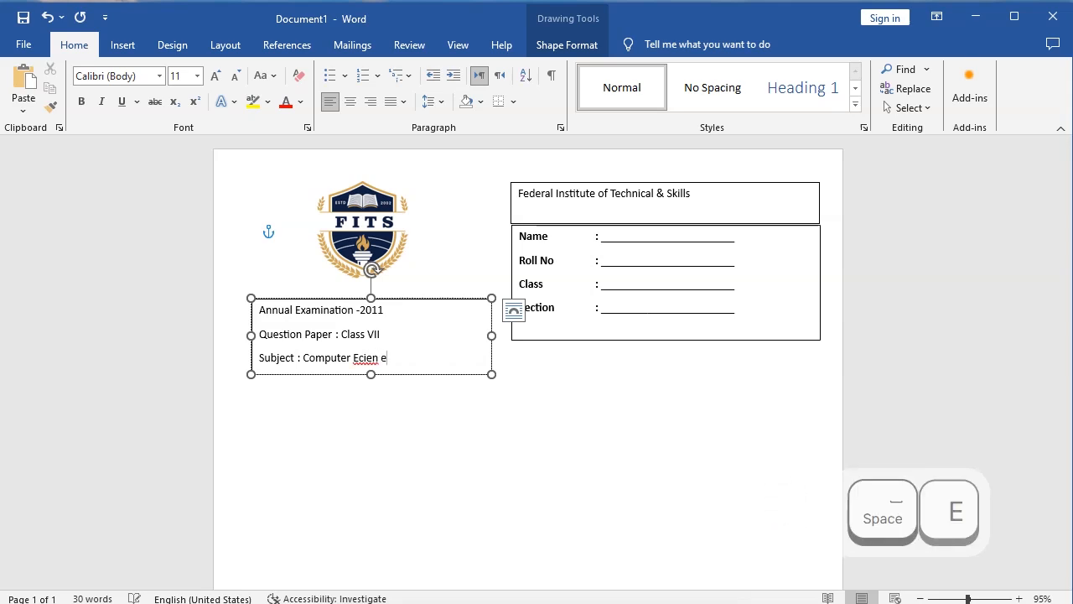
key(BackSpace)
key(BackSpace)
key(BackSpace)
key(BackSpace)
key(BackSpace)
key(BackSpace)
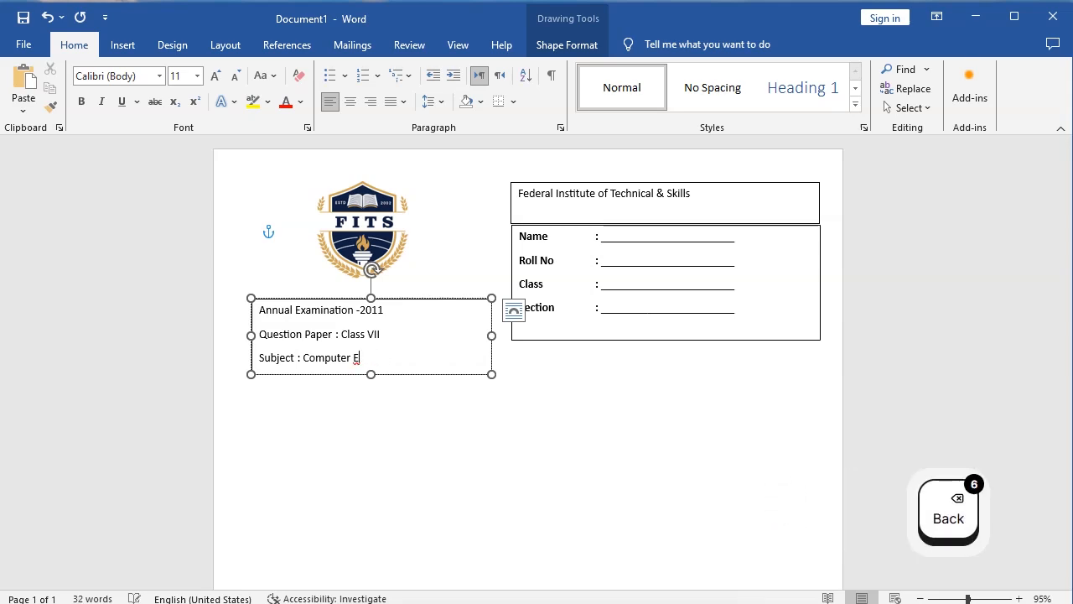
text(Science)
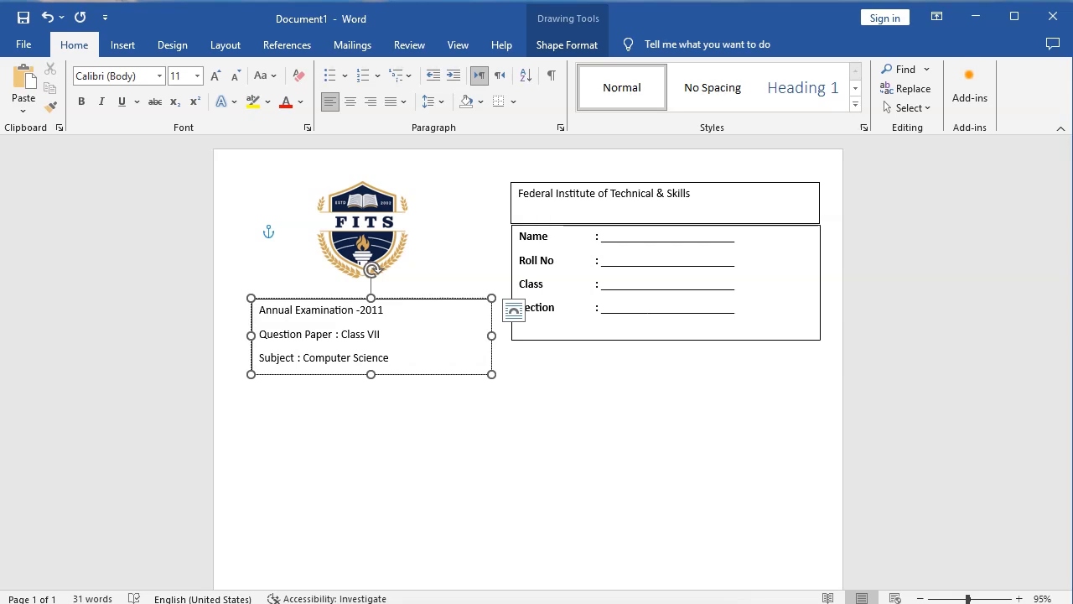
Add a fourth line reading "Time Allowed : 3 Hours" and make the exam box tall enough to show it
key(Return)
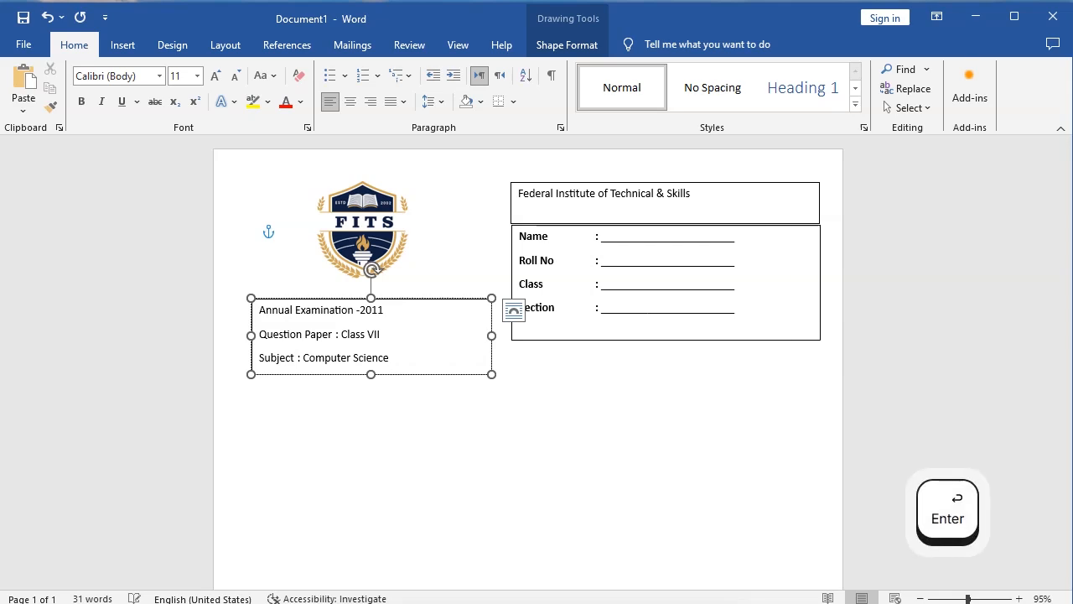
text(Time )
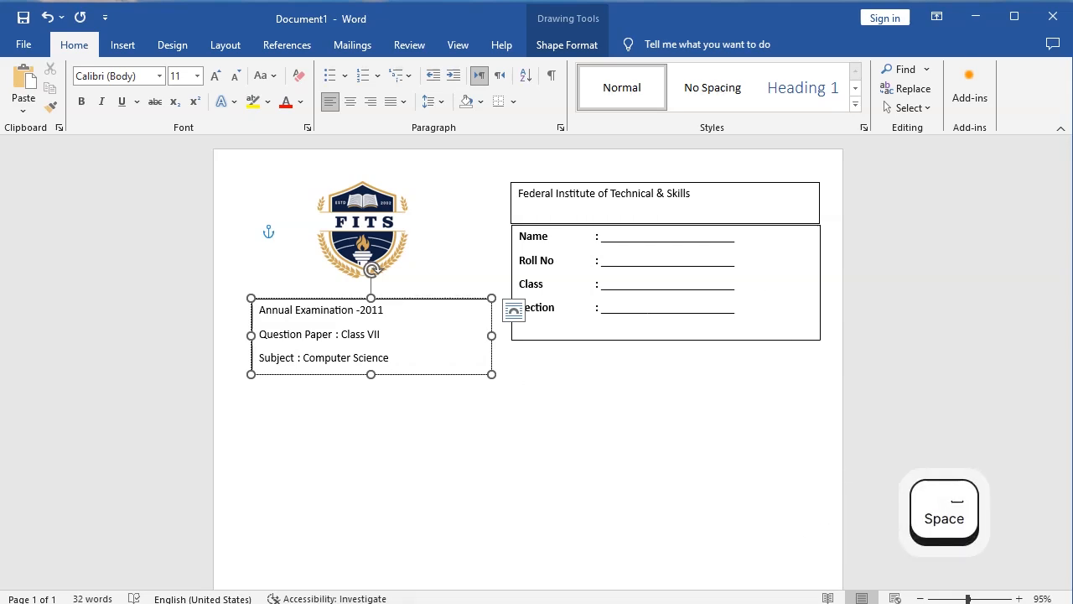
text(Allowed)
key(Tab)
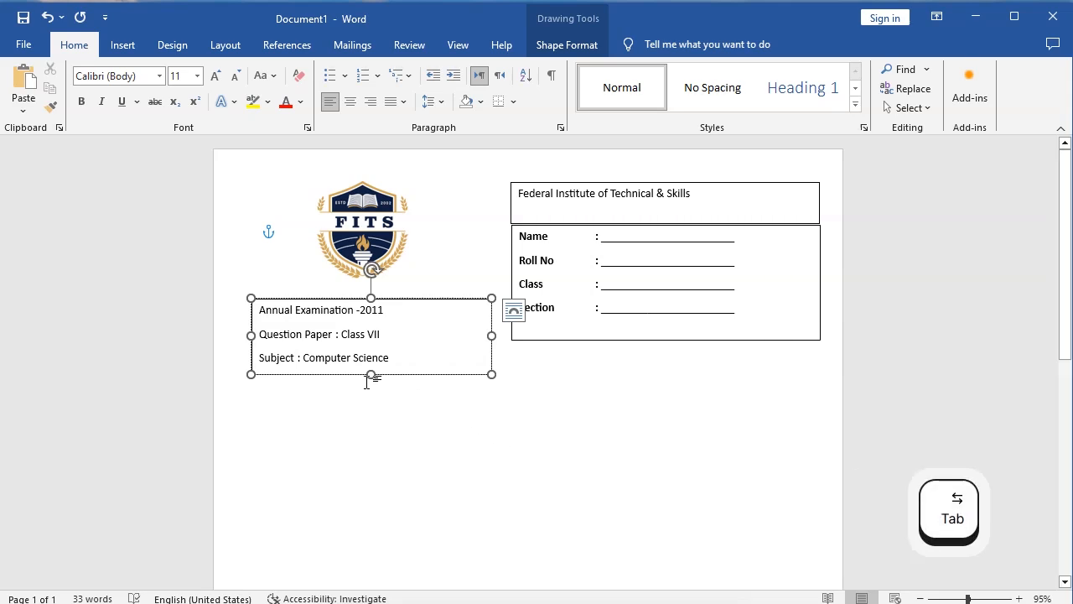
drag(369, 375, 371, 434)
click(400, 419)
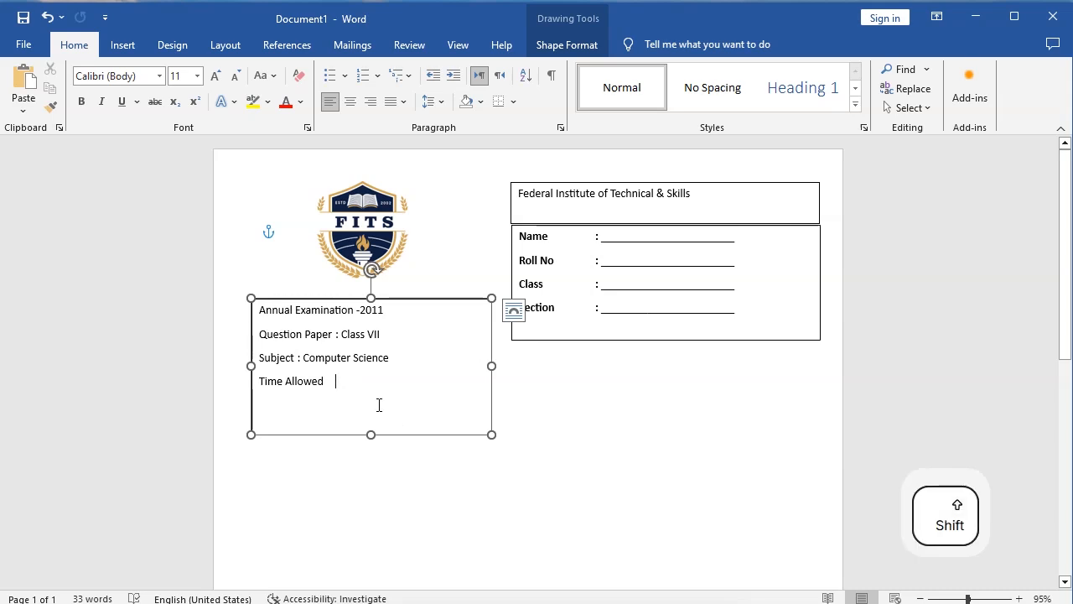
text(:)
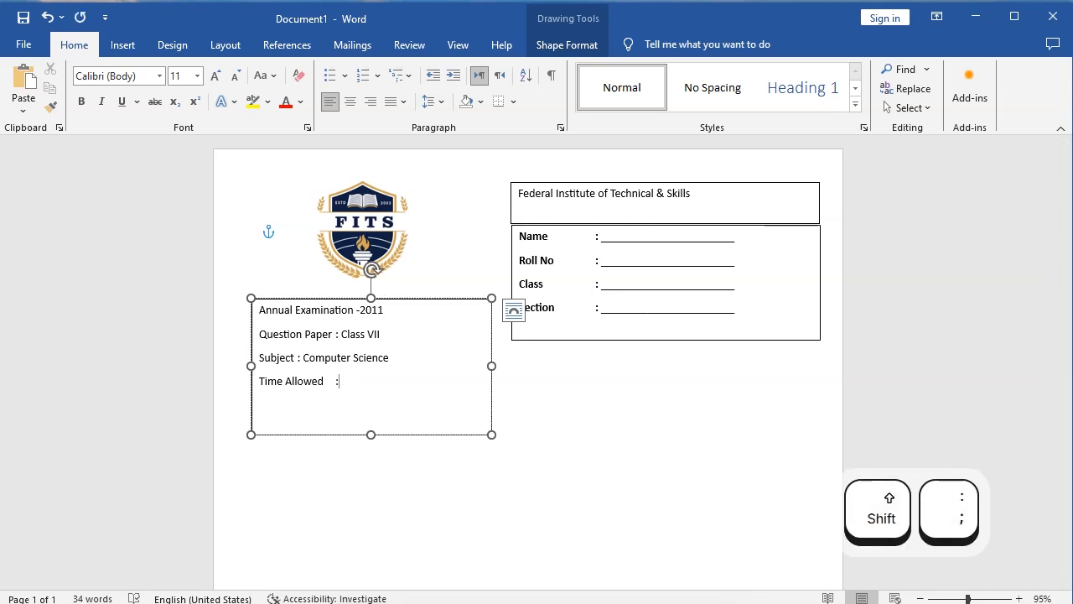
text( 3 Hours)
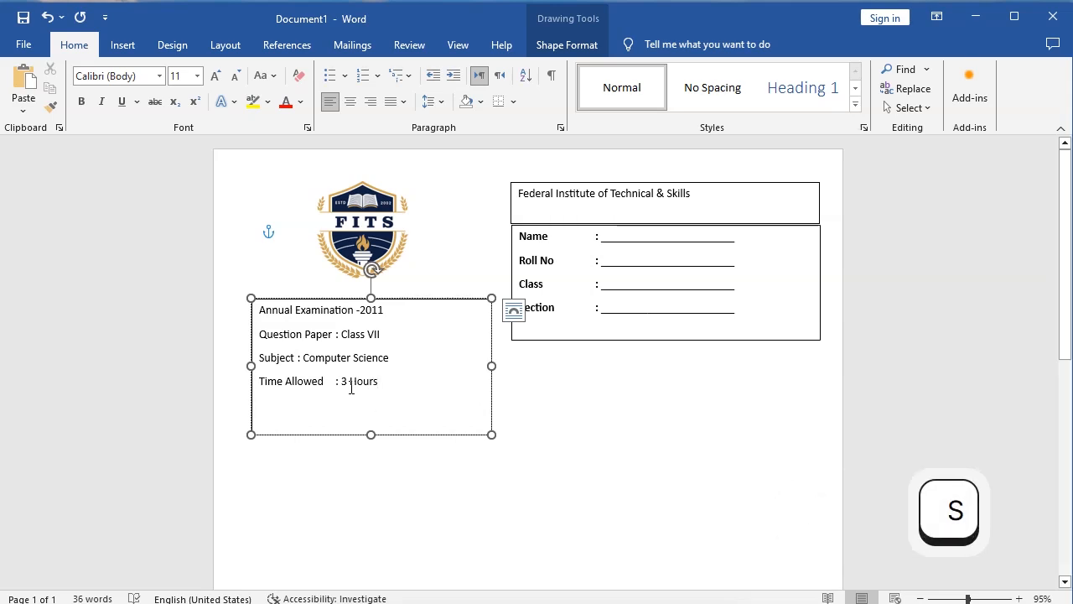
Align the colons of the Question Paper, Subject and Time Allowed lines one tab stop beyond the longest label
click(296, 356)
key(Tab)
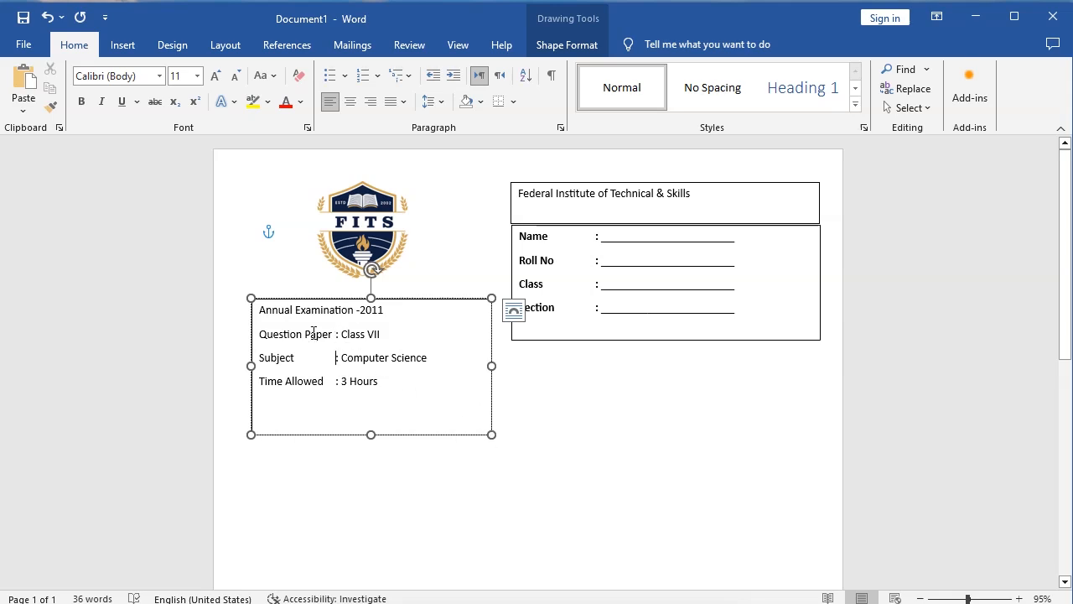
key(Left)
key(Tab)
key(BackSpace)
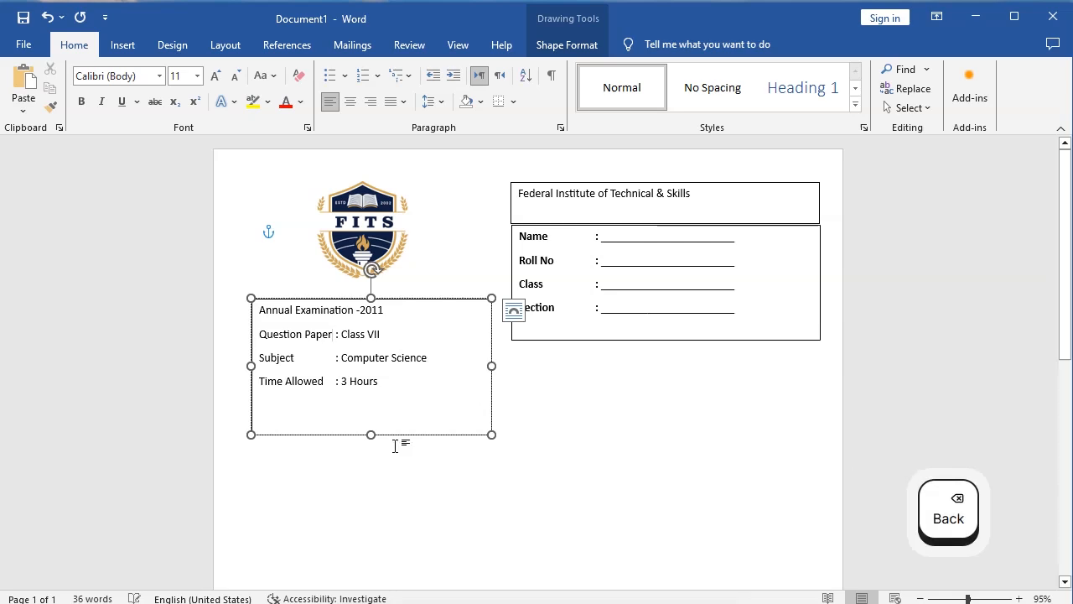
key(Tab)
click(335, 359)
key(Tab)
click(331, 383)
key(Left)
key(Tab)
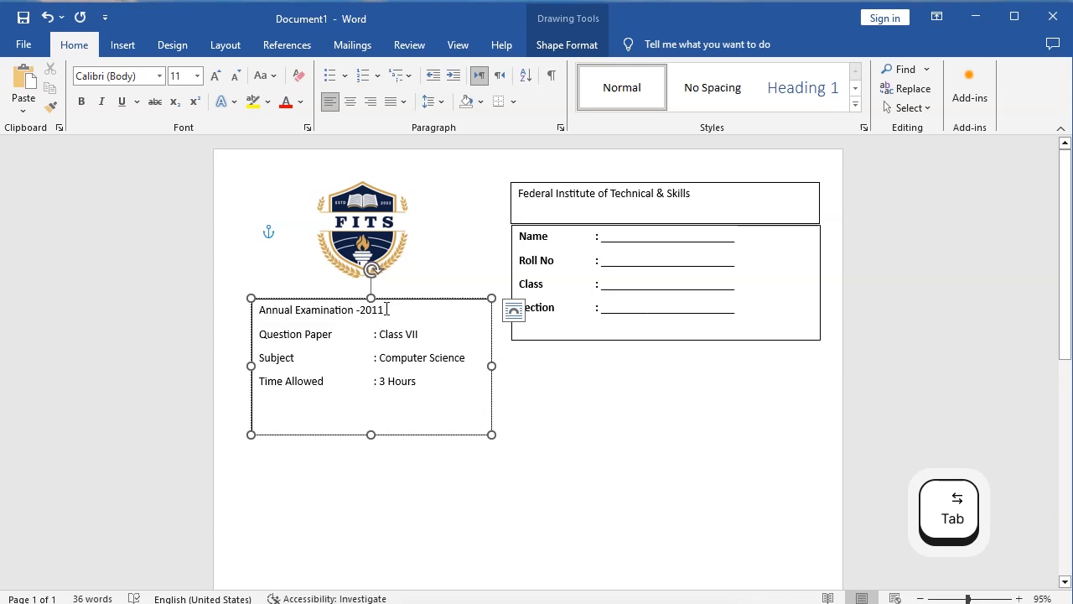
Center the "Annual Examination -2011" line and shorten the exam box to fit just below the Time Allowed line
drag(390, 309, 287, 308)
click(349, 102)
drag(370, 435, 369, 399)
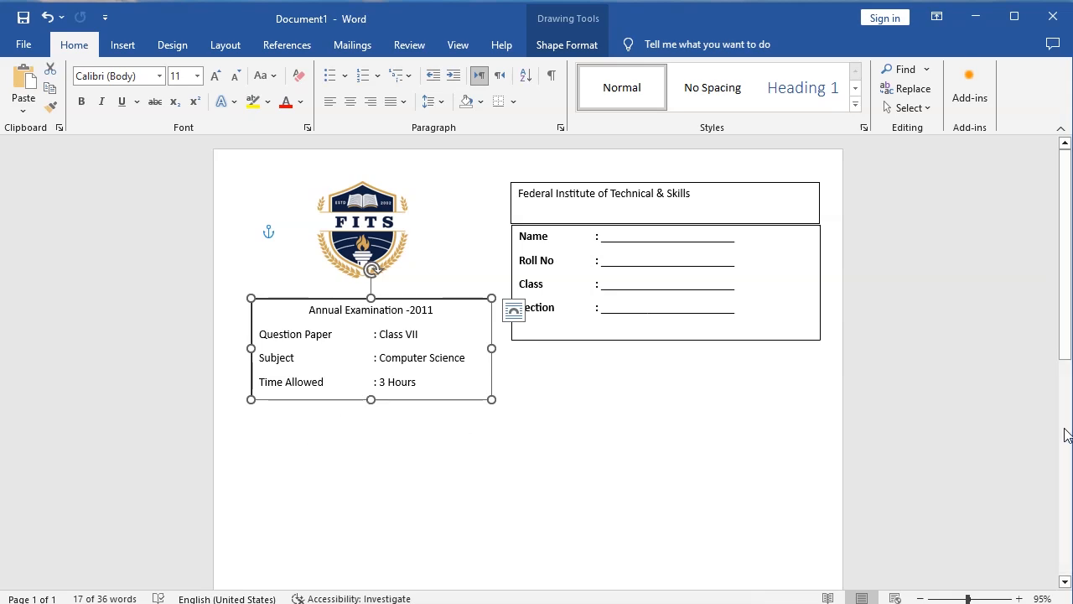
Place a duplicate of the exam box directly beneath the original and widen it to the student details box's outer edge
drag(1068, 355, 1068, 390)
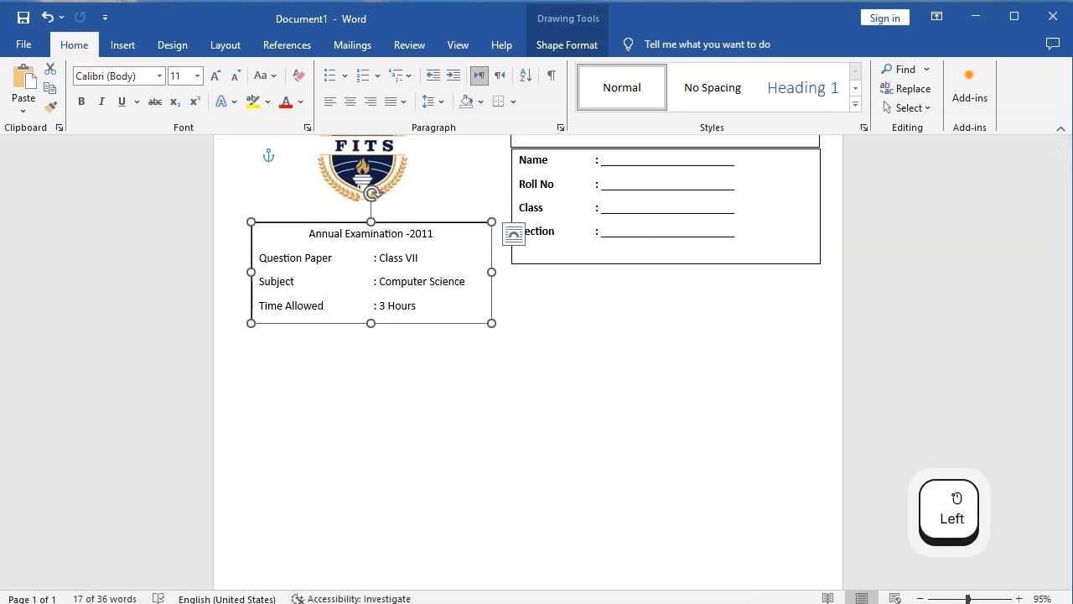
double_click(444, 263)
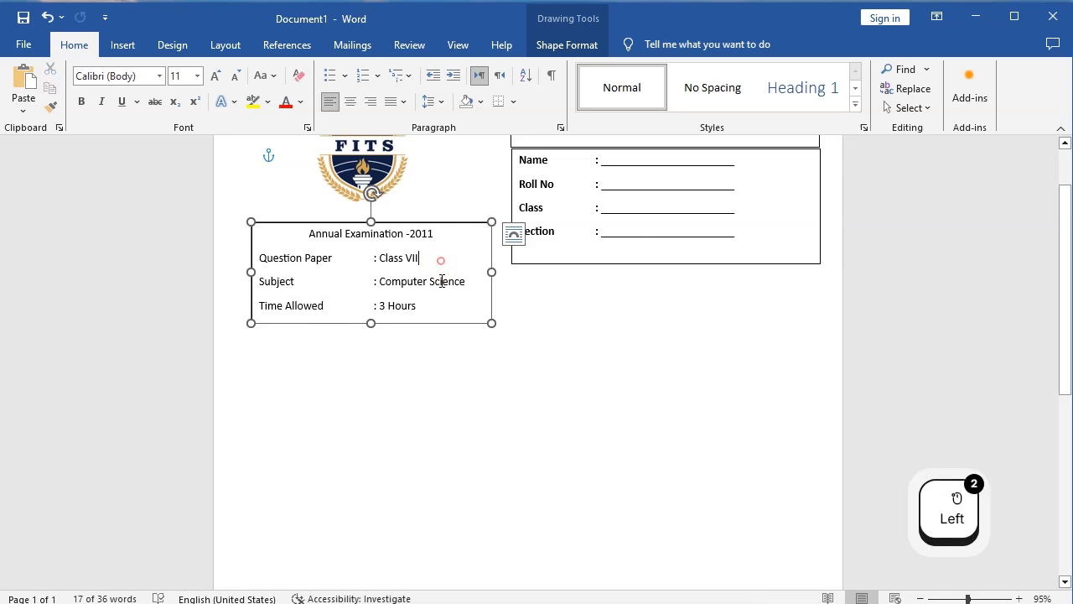
click(446, 263)
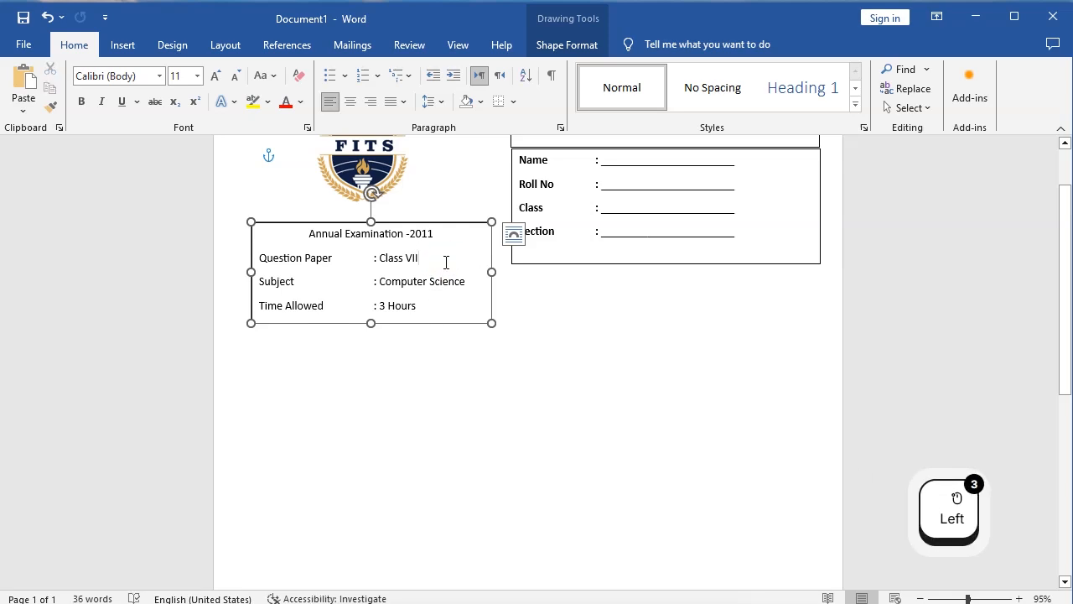
key(ctrl)
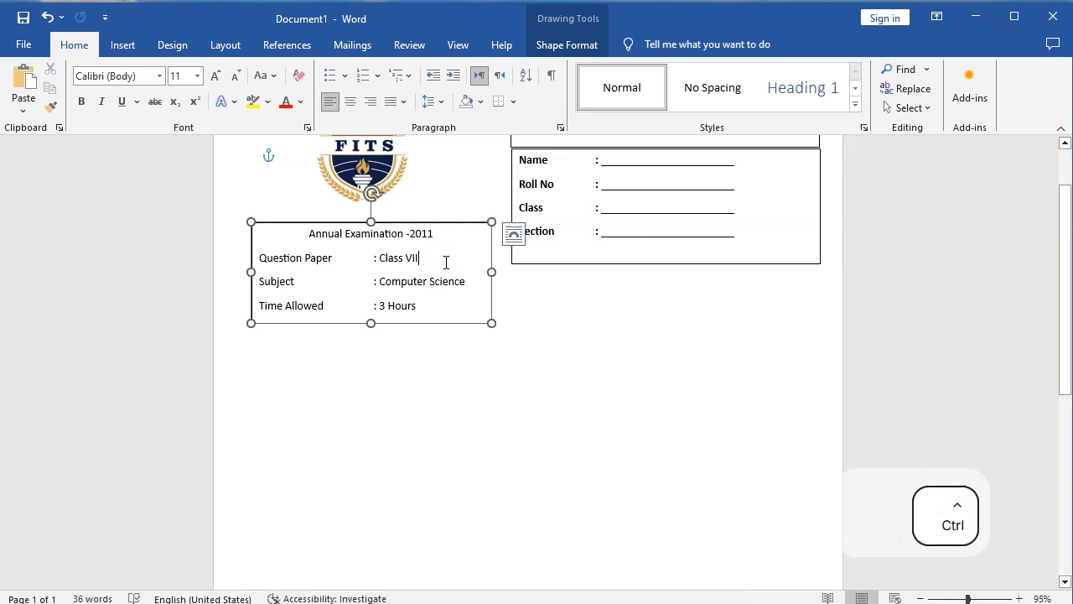
ctrl+click(464, 326)
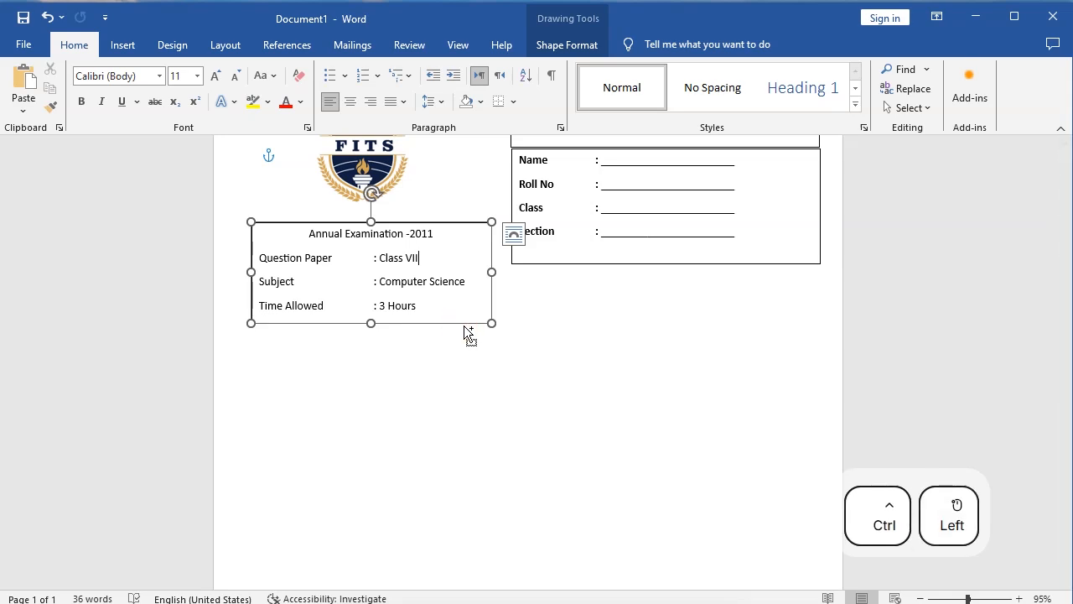
drag(465, 327, 464, 424)
drag(1066, 279, 1067, 243)
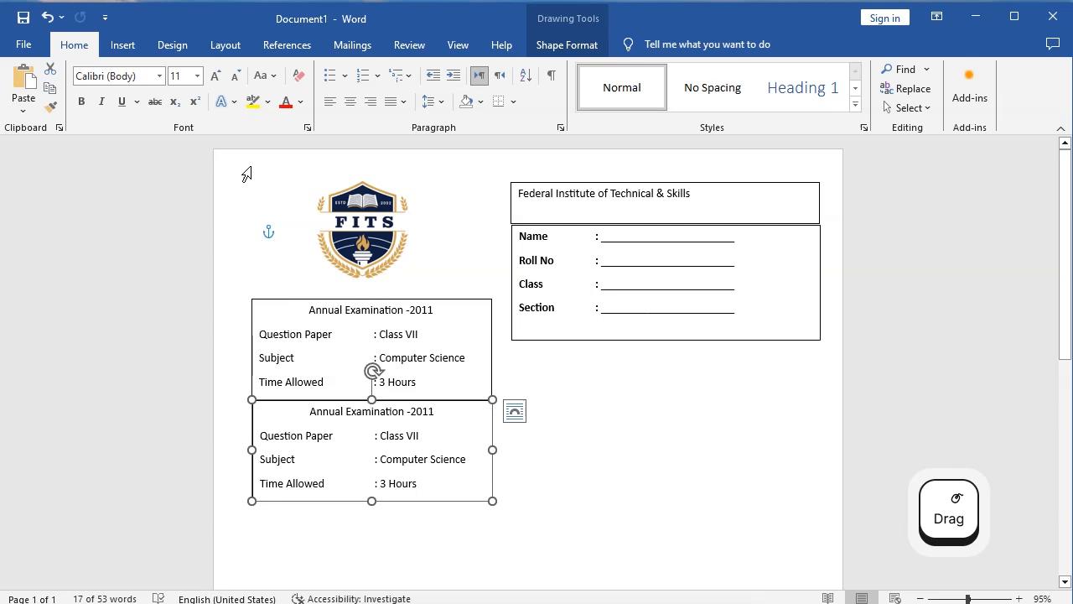
drag(1067, 257, 1067, 318)
drag(493, 315, 820, 316)
Delete all text from the wide duplicate box and reduce its height to a narrow strip
click(540, 321)
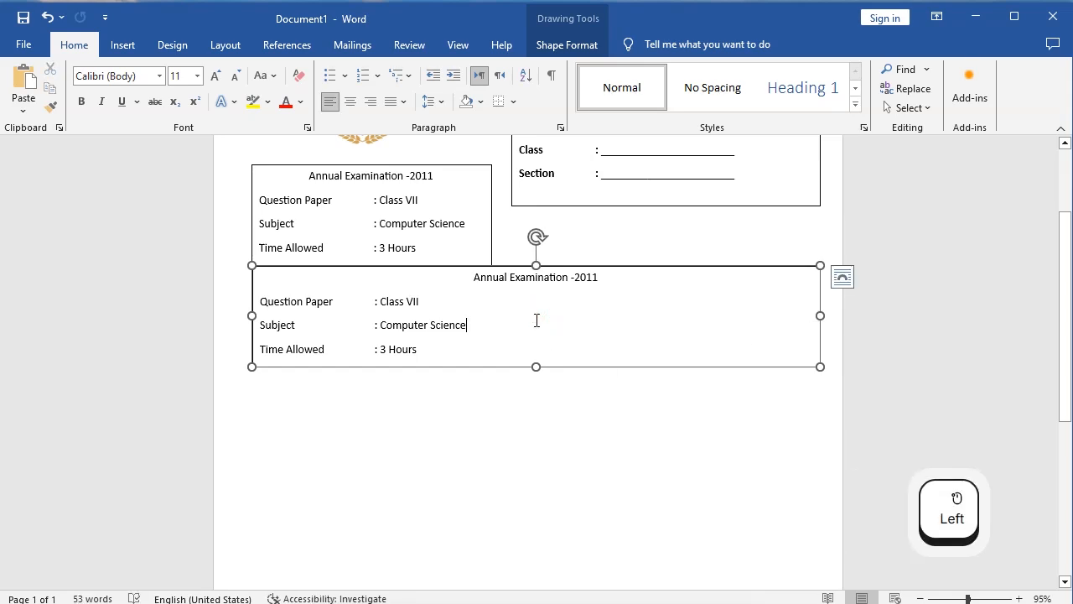
key(ctrl+a)
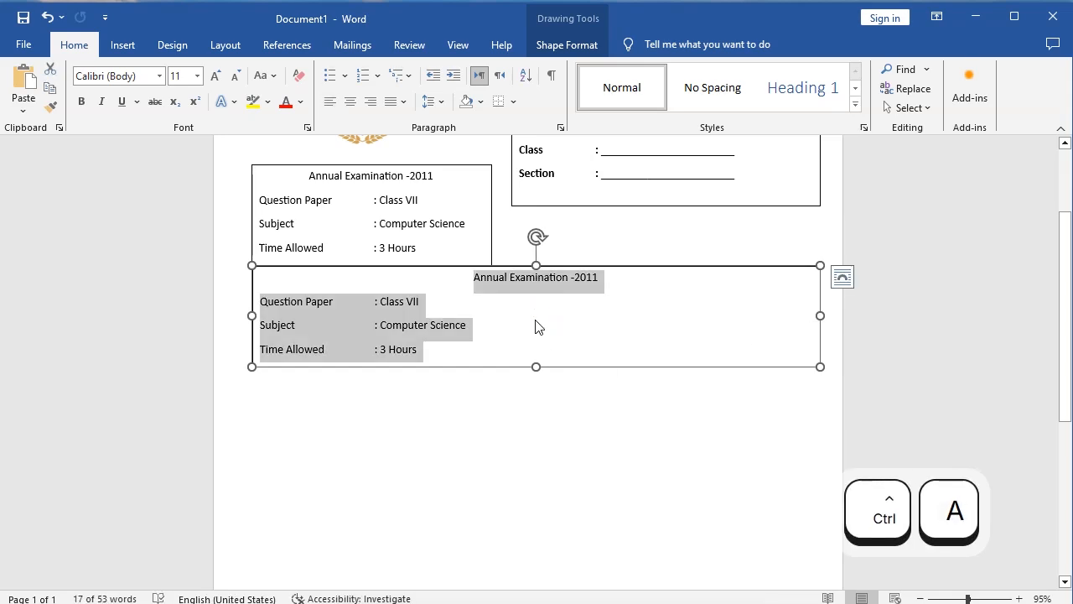
key(BackSpace)
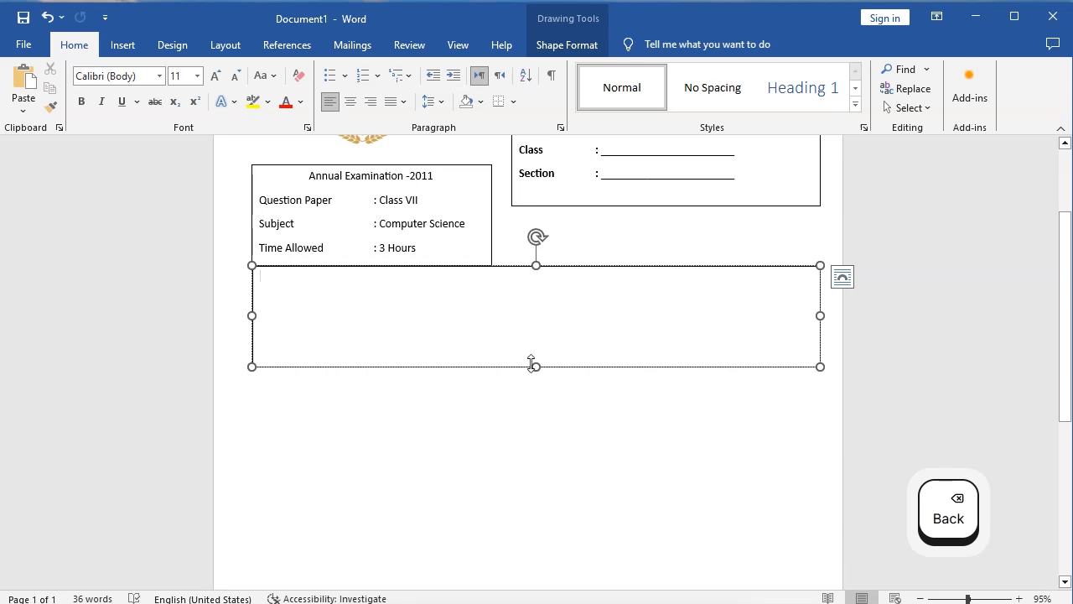
drag(535, 366, 530, 303)
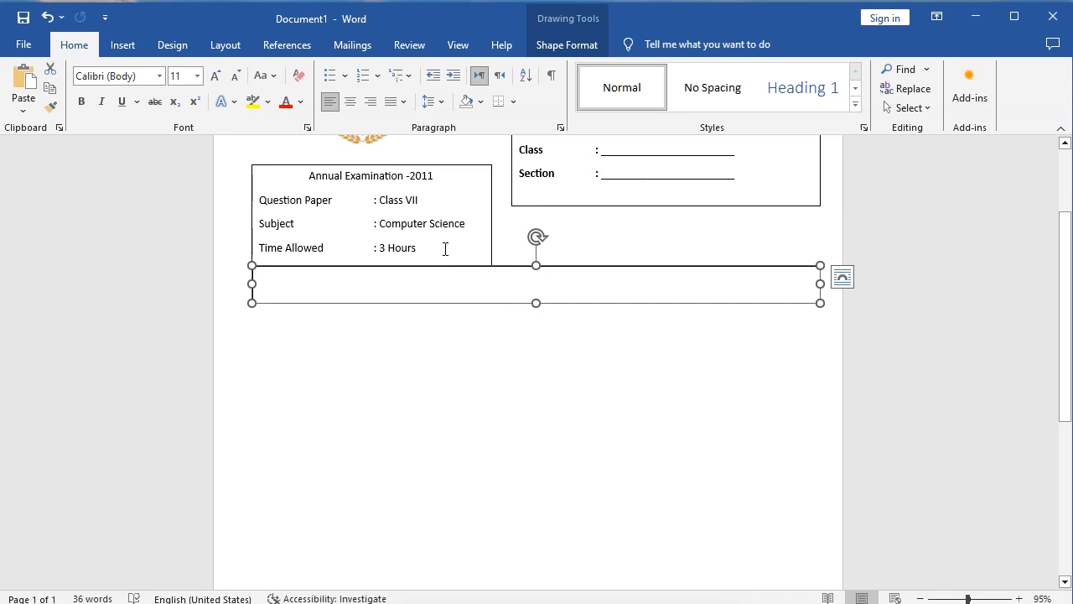
Move the "Time Allowed : 3 Hours" line from the exam box into the wide strip and add tab spacing after it
drag(420, 247, 269, 242)
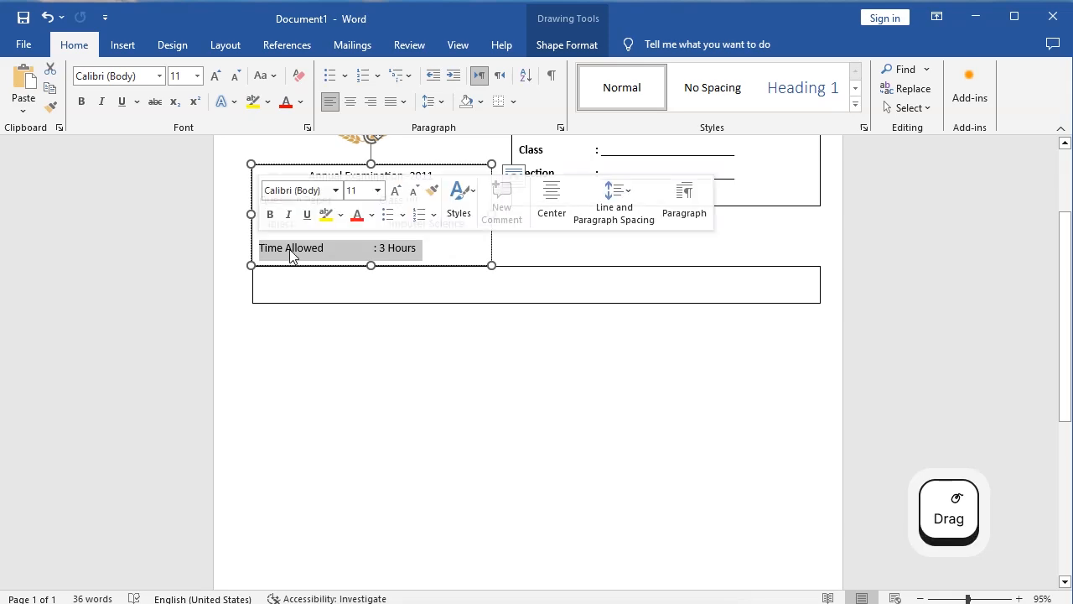
right_click(291, 250)
click(326, 287)
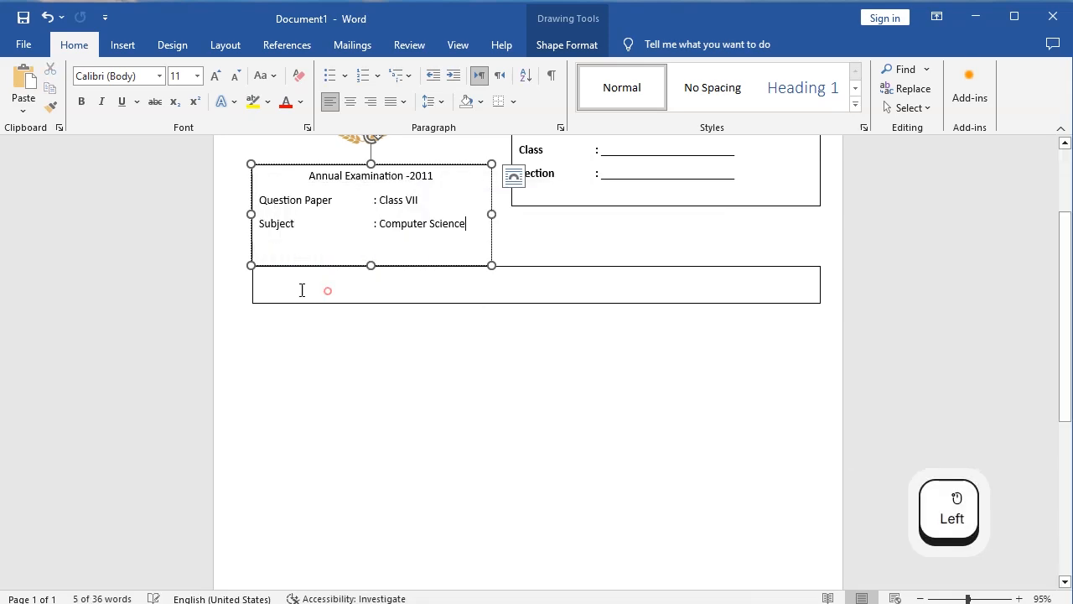
click(270, 285)
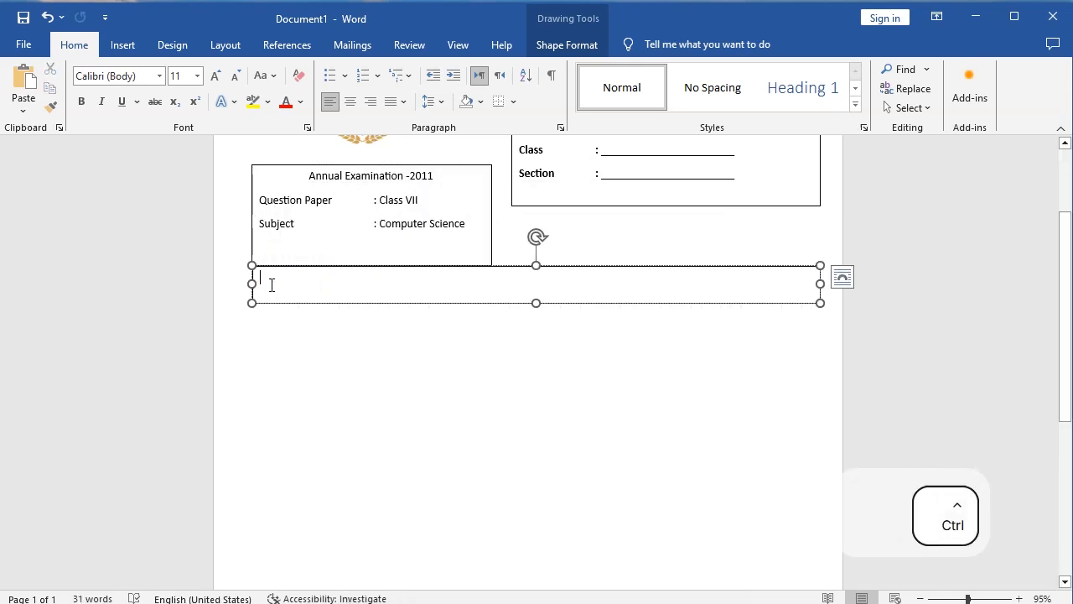
key(ctrl+v)
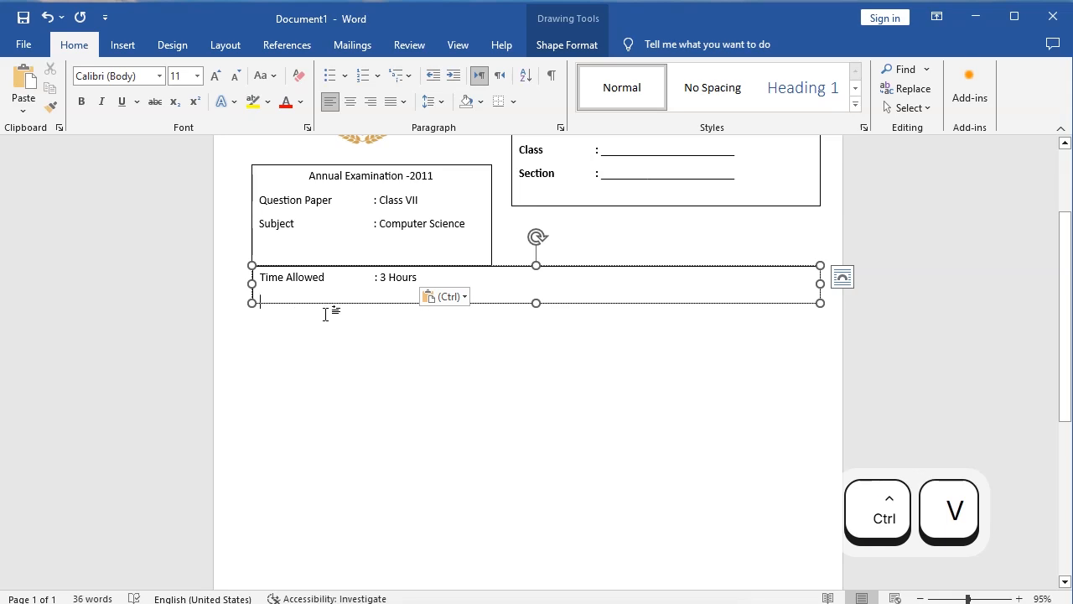
click(422, 277)
key(Tab)
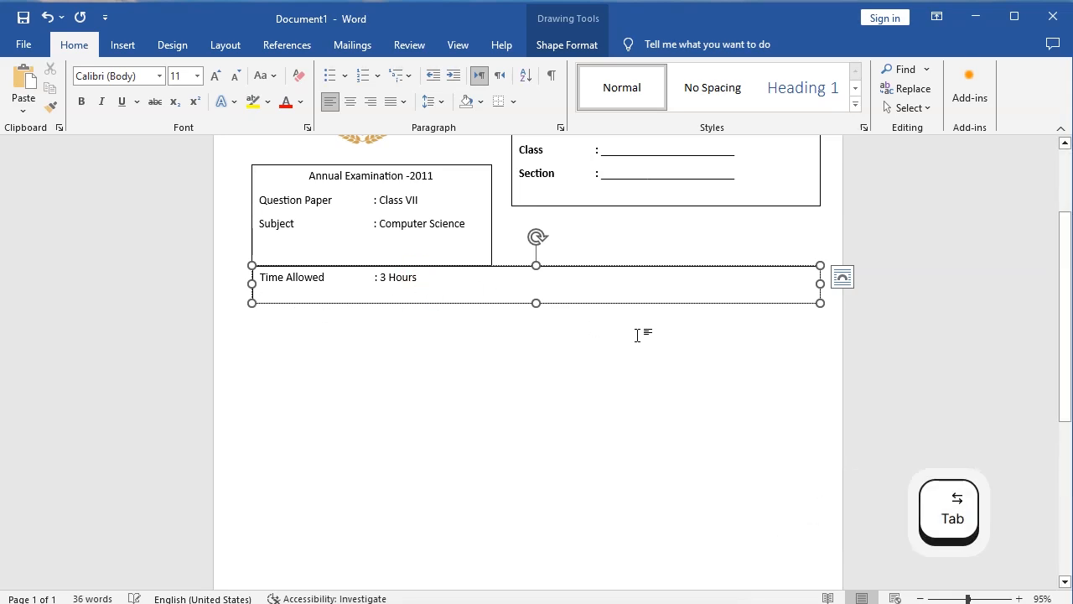
Add "Total Marks : 40 (Theory) + 10 (Practical) = 50" after the Time Allowed entry in the wide strip, with tab spacing before the colon
key(Tab)
text(Total Marks)
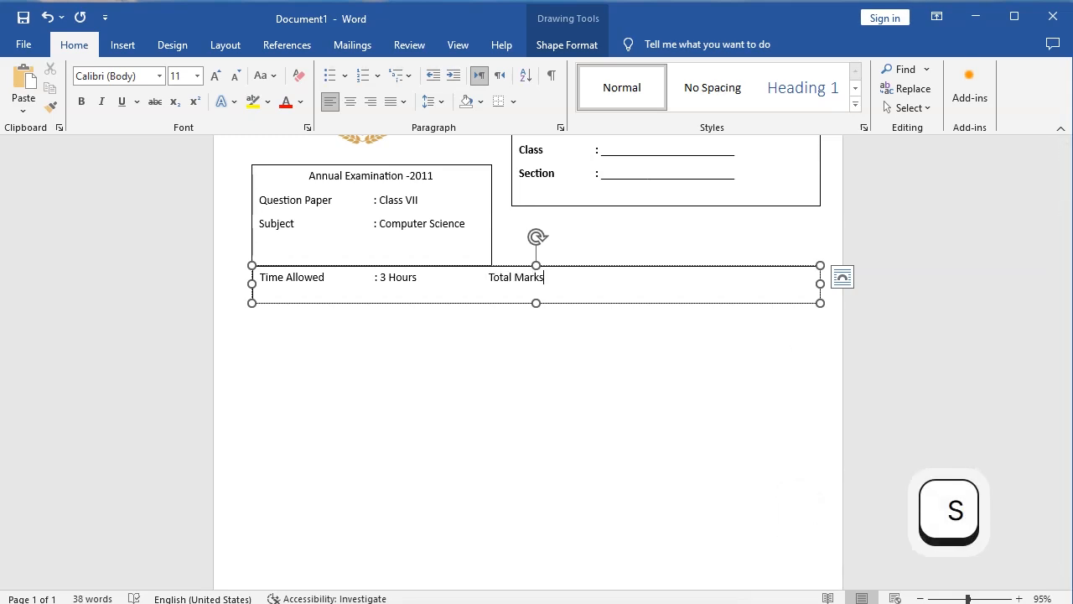
key(Tab)
text(: 40 ()
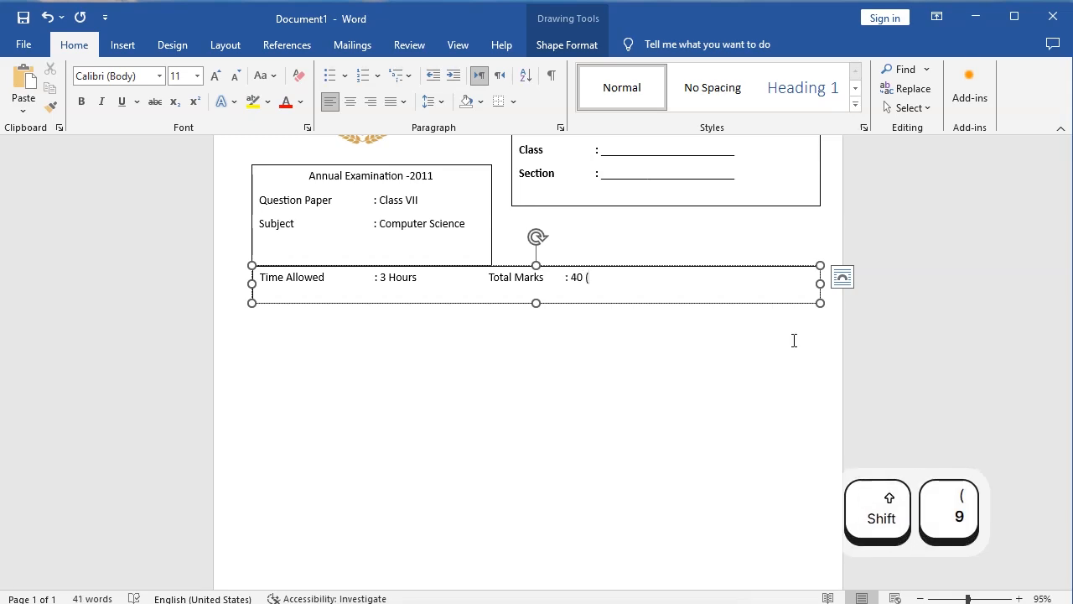
text(Theory)
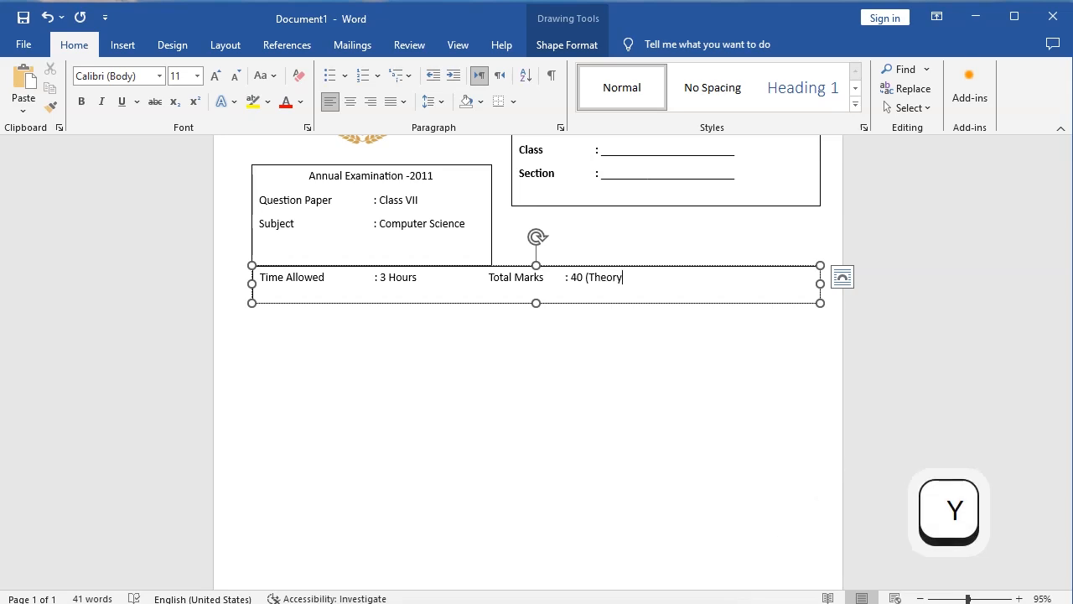
text())
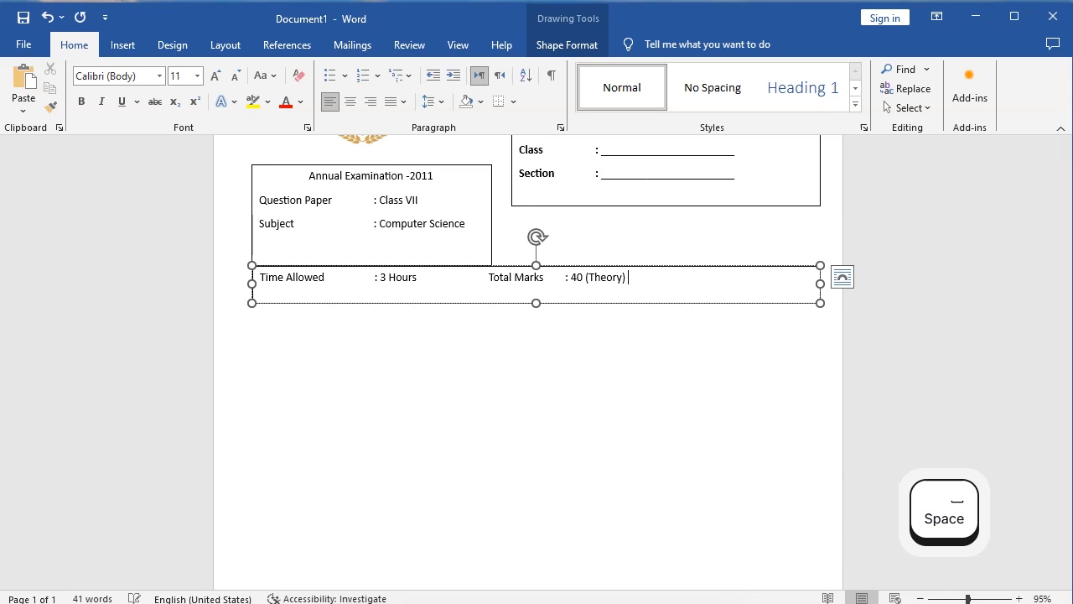
text( +)
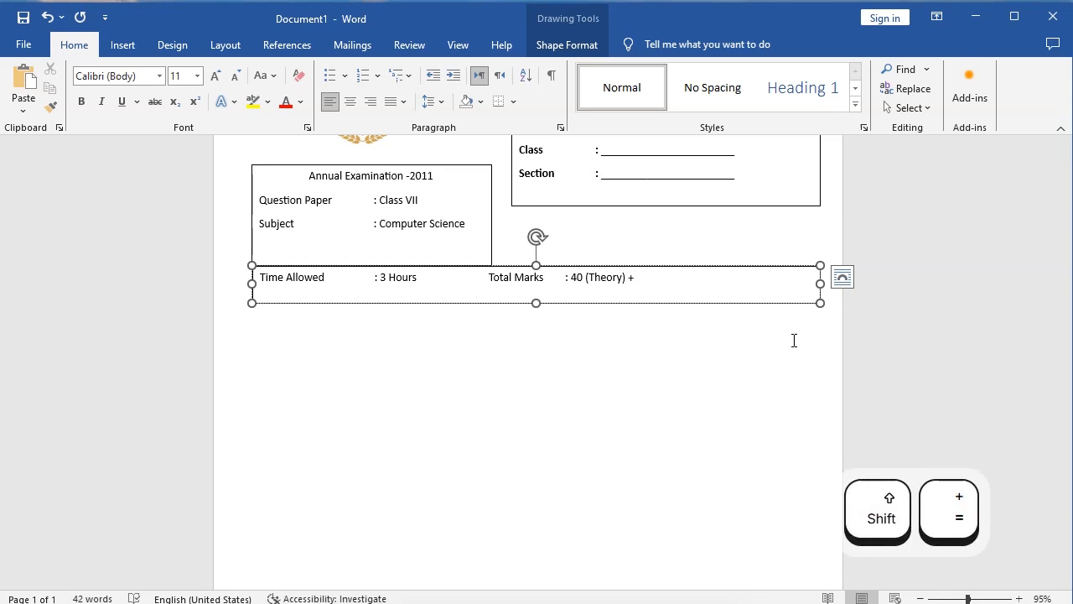
text( 10)
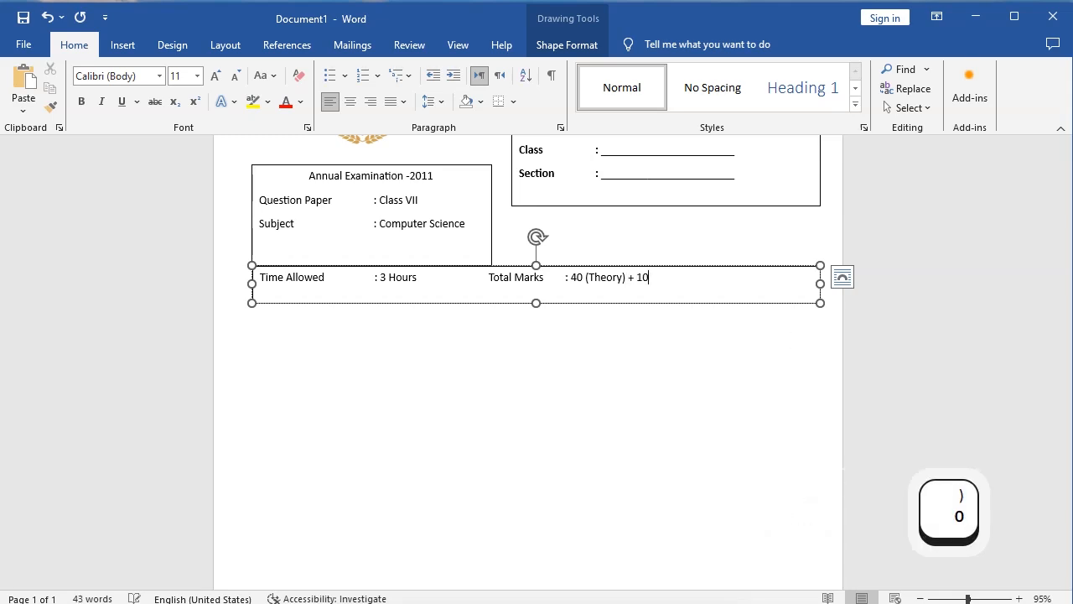
text( ()
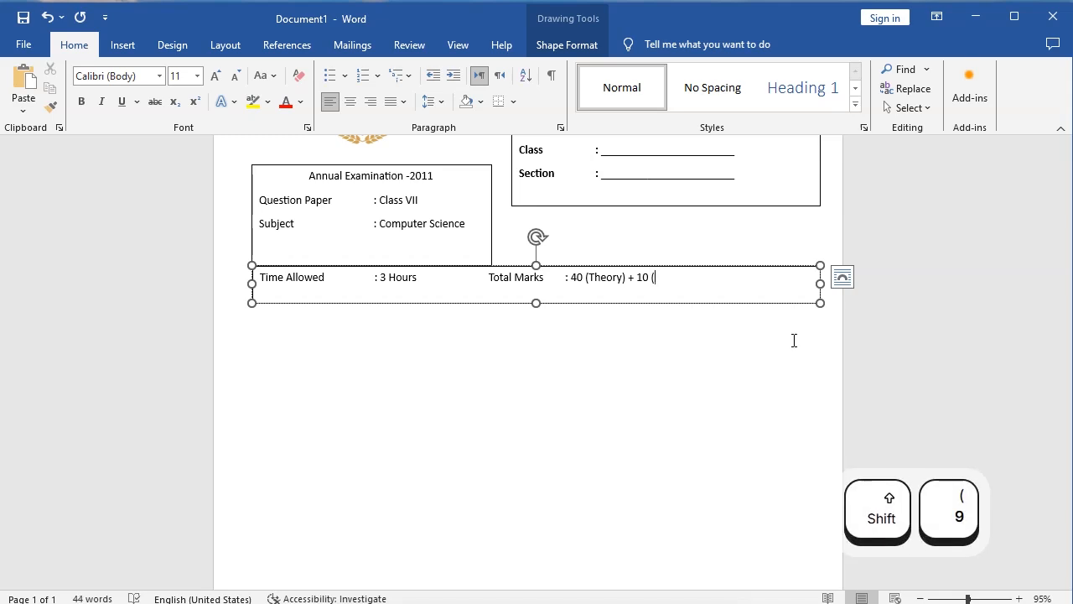
text(Pr)
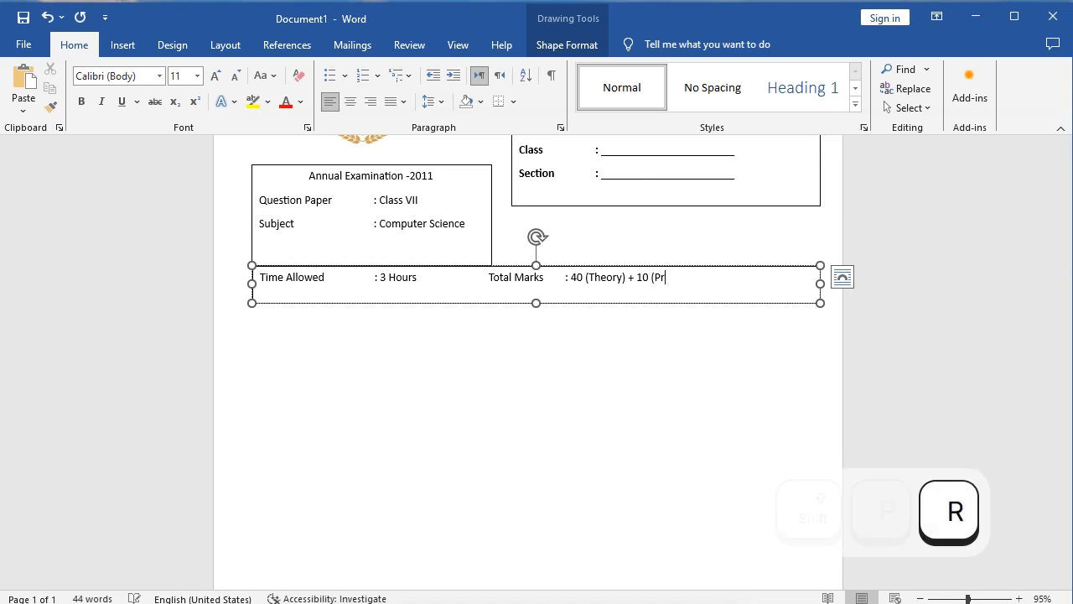
text(actical)
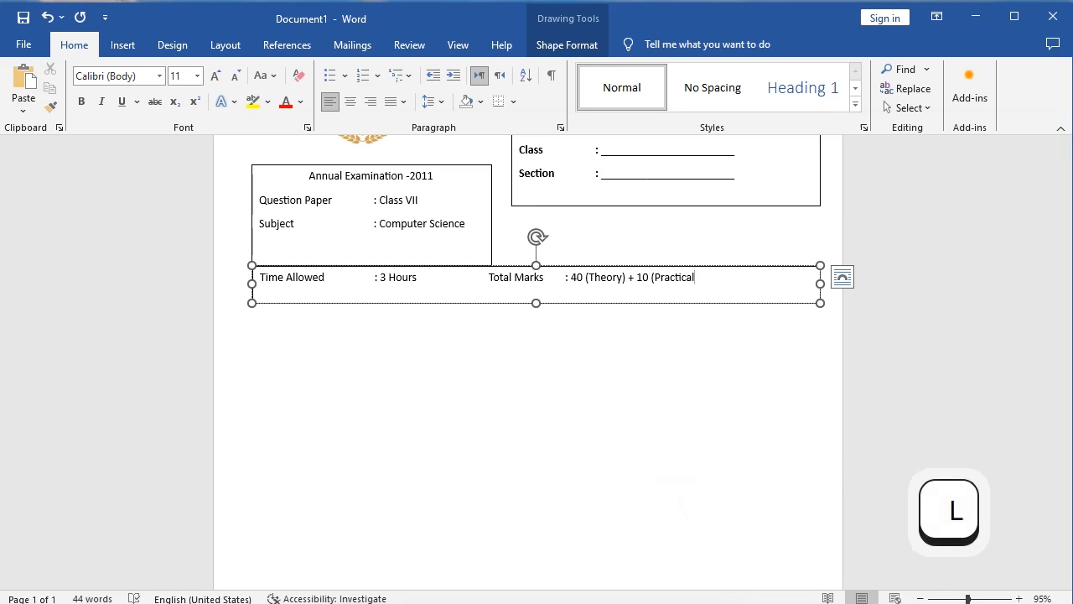
text())
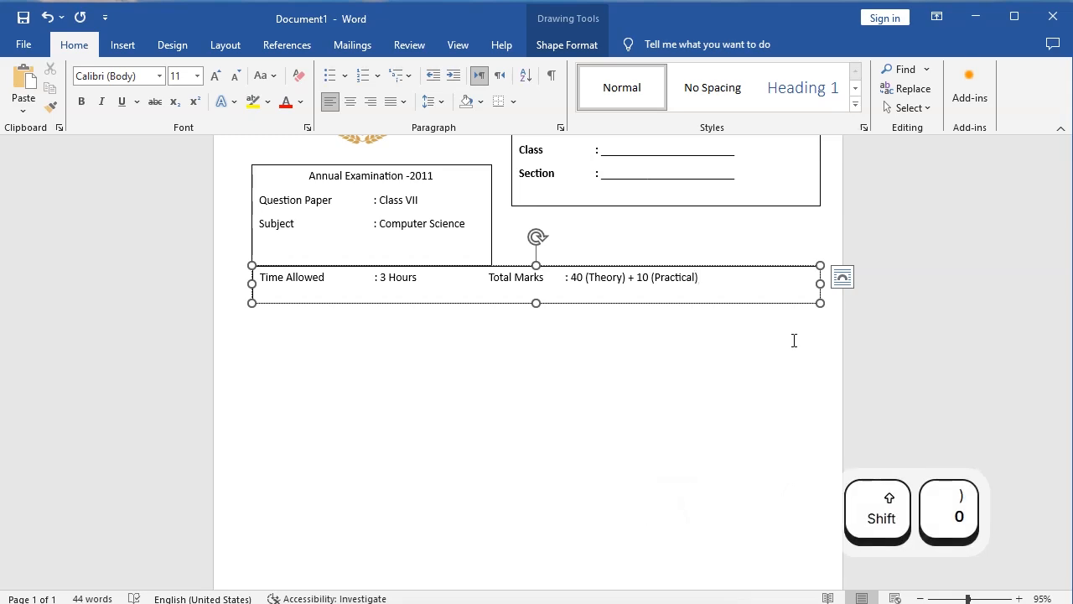
text( = 50)
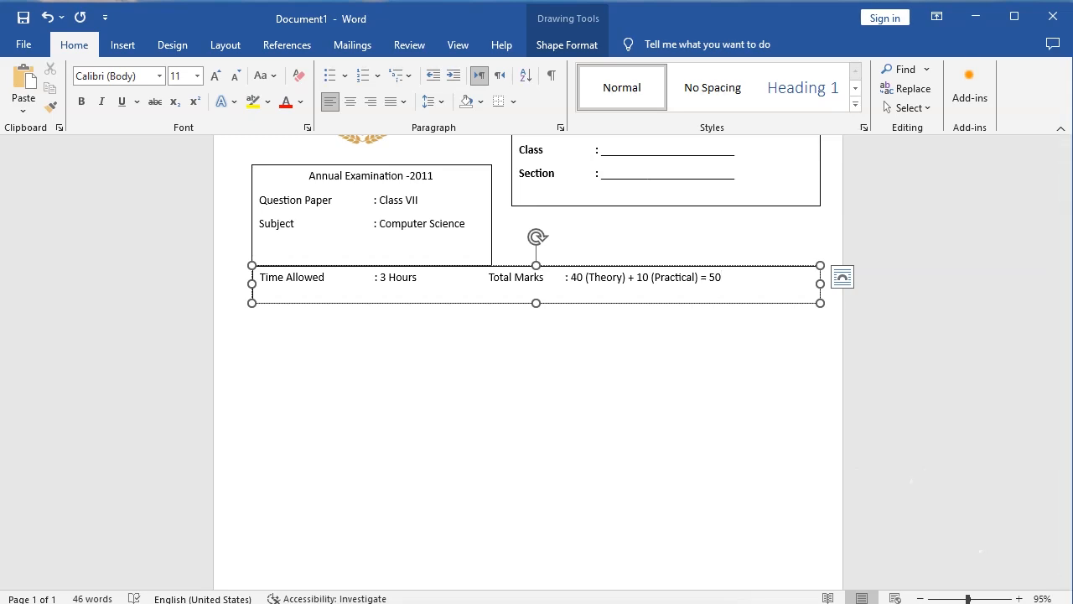
Shorten the exam box to end just below the Subject line and move the Time Allowed strip up directly beneath it
click(1069, 175)
click(1065, 175)
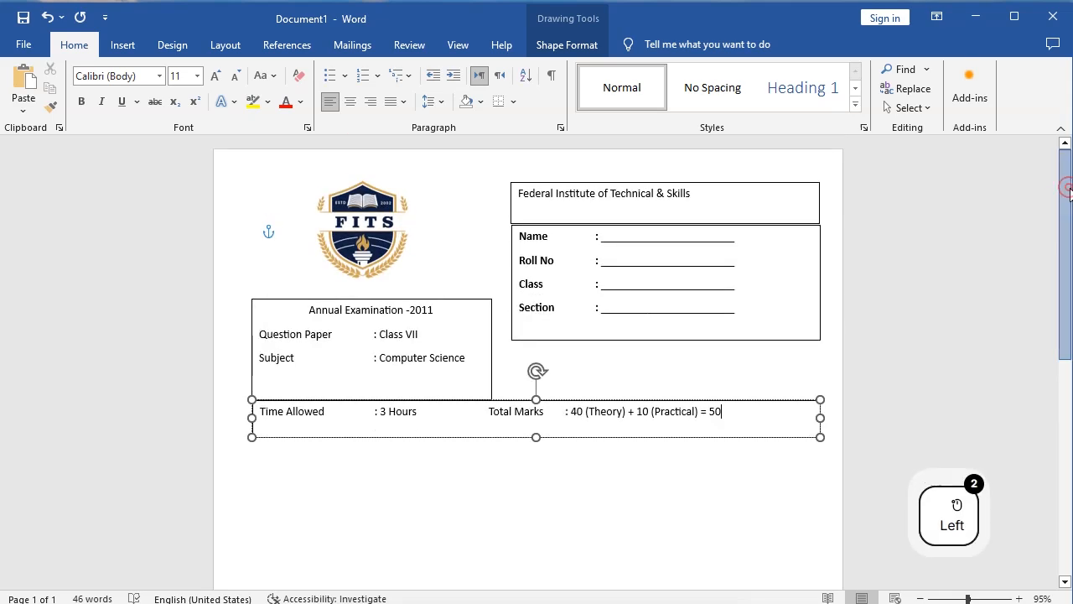
mouse_move(1070, 195)
mouse_down()
mouse_move(1068, 210)
mouse_move(1068, 194)
mouse_up()
click(374, 359)
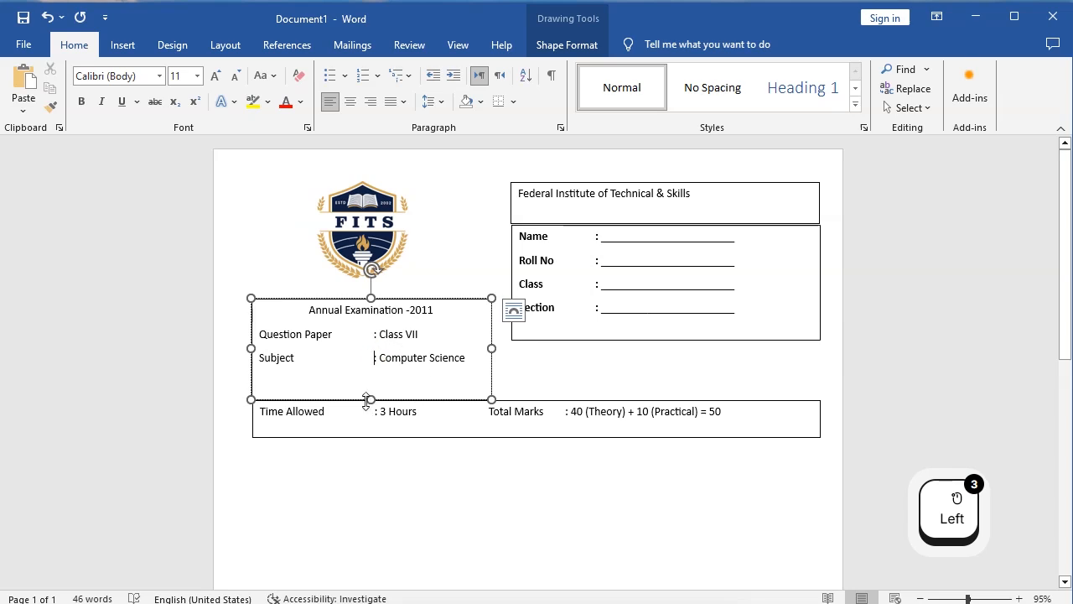
drag(371, 399, 369, 371)
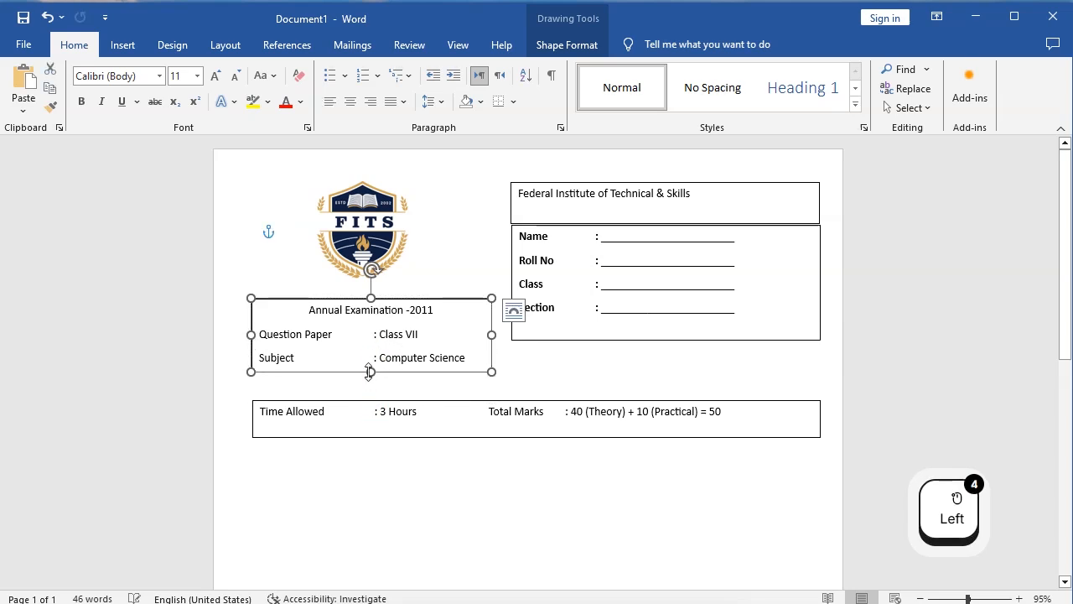
click(567, 412)
drag(565, 410, 563, 378)
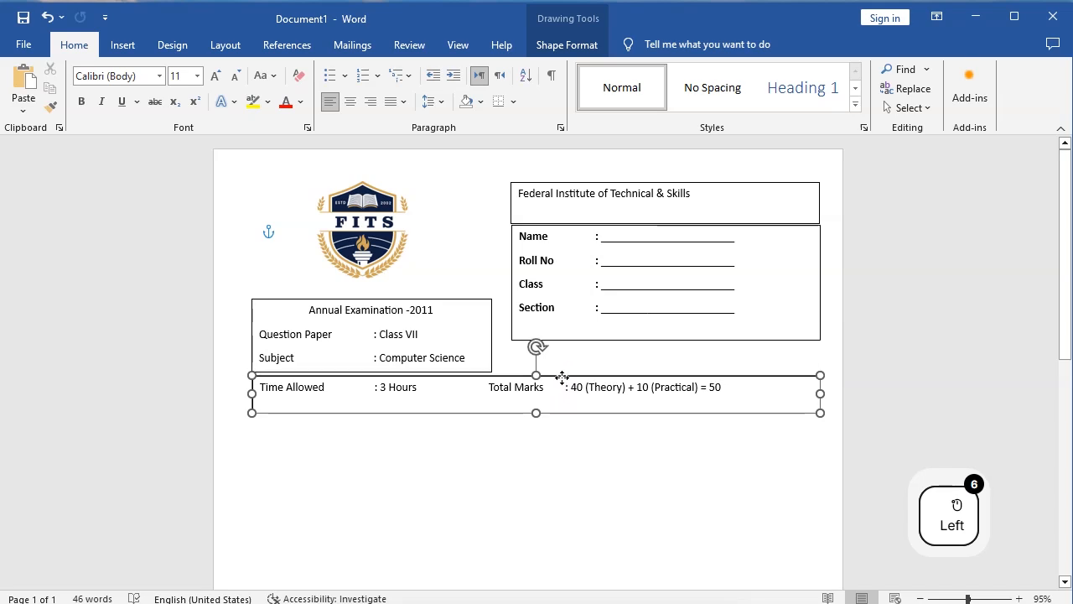
Move the student details box down to just above the Time Allowed strip and bring the institute heading box down close above it
click(693, 300)
drag(716, 231, 718, 255)
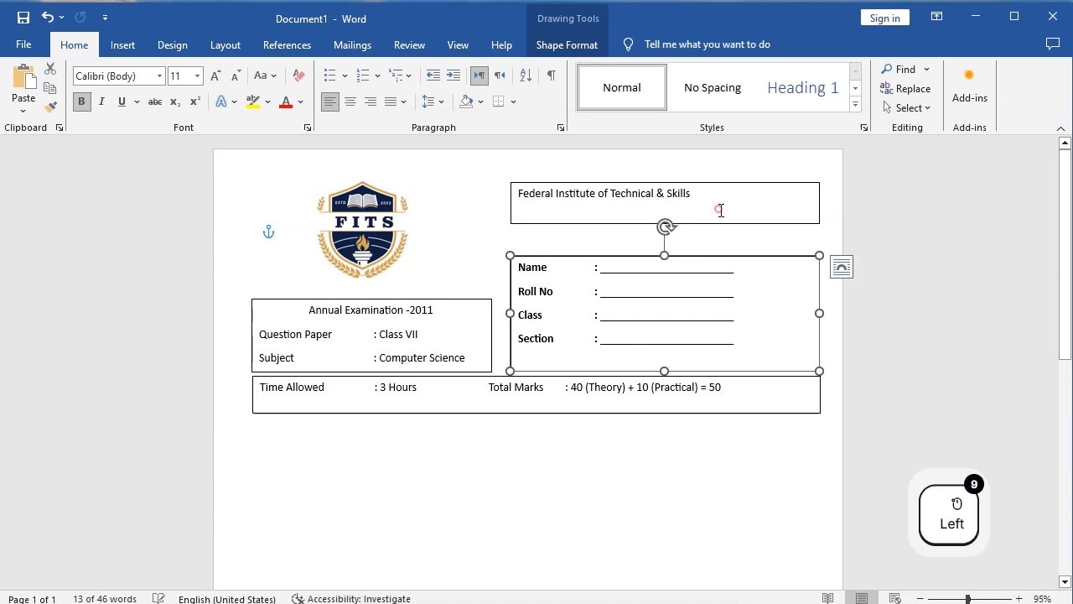
click(736, 182)
drag(735, 181, 732, 209)
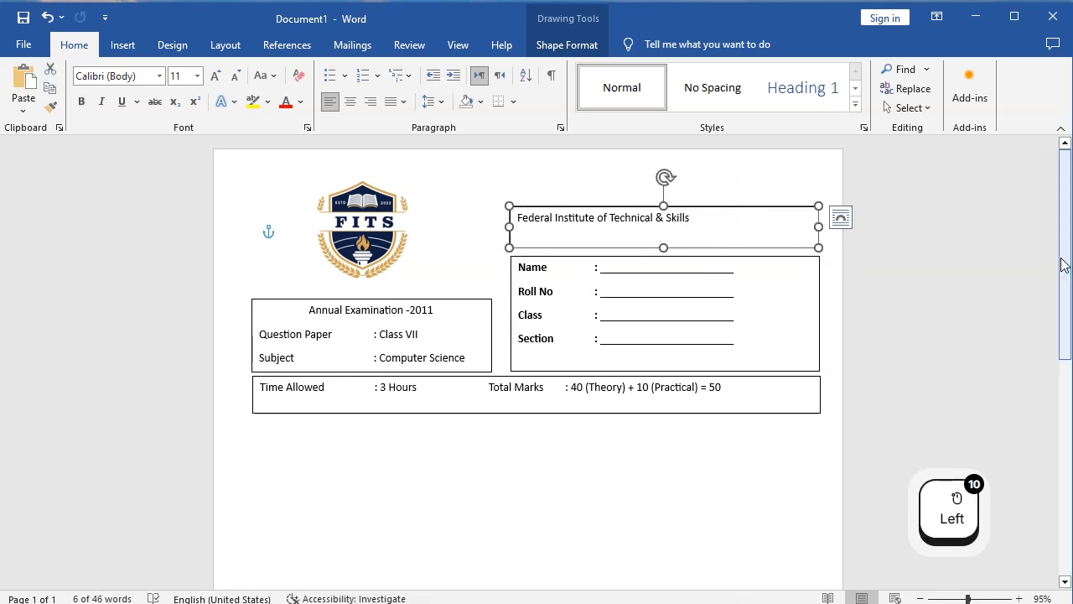
Draw a straight horizontal line about 7.44" long beneath the Time Allowed strip, spanning its full width
drag(1067, 243, 1067, 324)
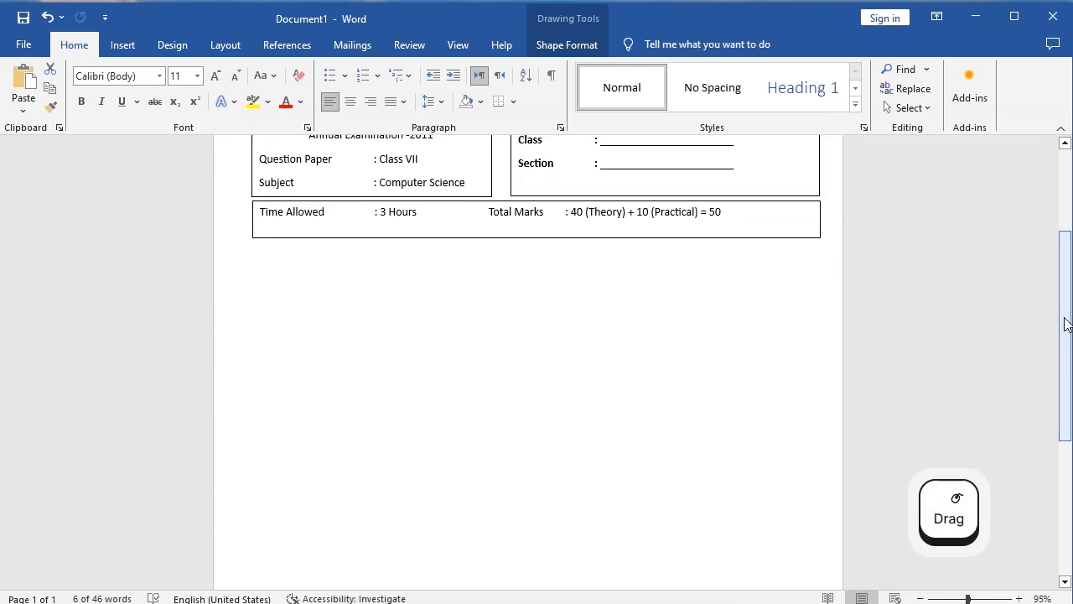
click(121, 46)
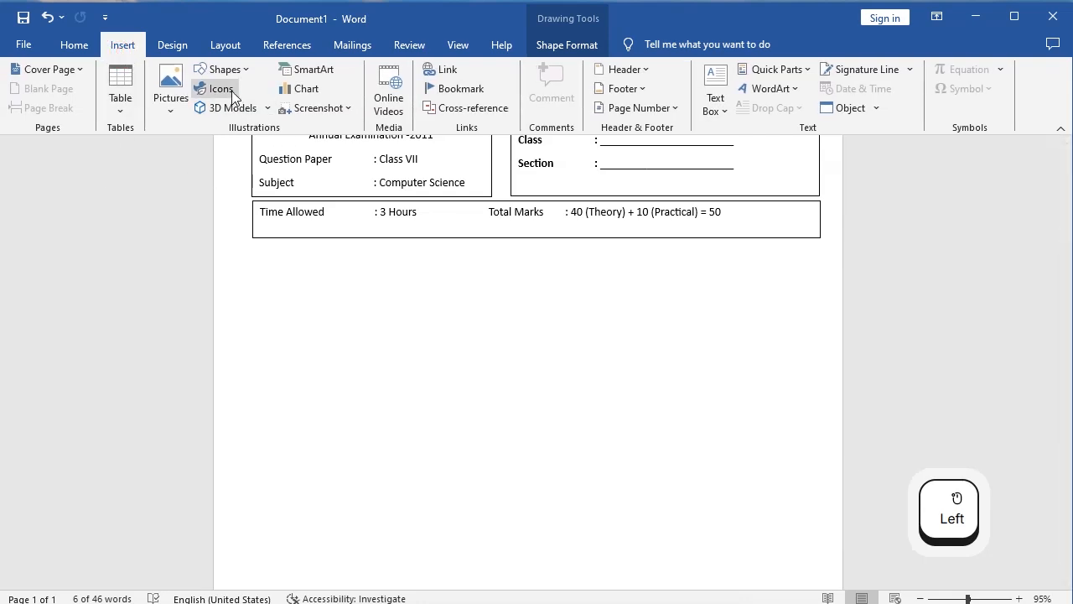
click(233, 72)
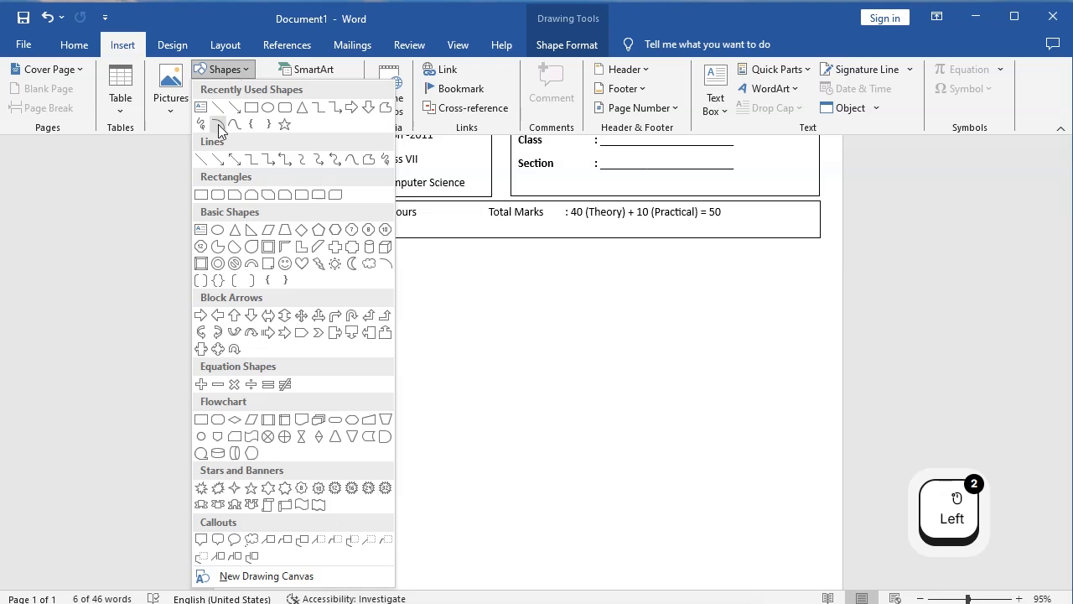
click(199, 161)
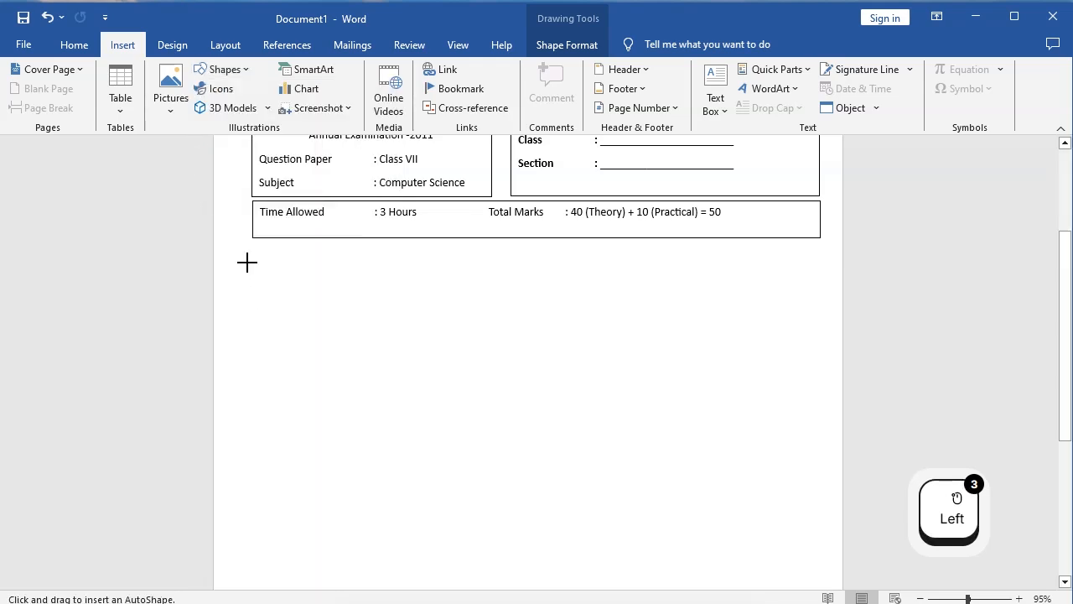
mouse_move(250, 255)
mouse_down()
mouse_move(448, 288)
mouse_move(831, 313)
mouse_move(818, 268)
mouse_up()
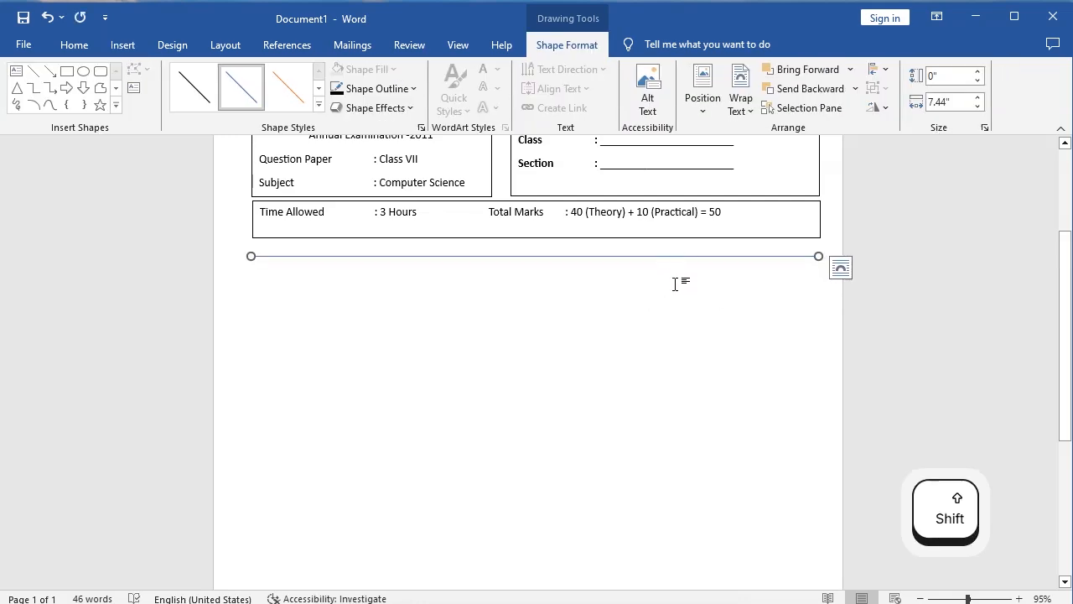
Format the line with a black 1½ pt outline and place a duplicate of it closely beneath to form a double rule
click(413, 89)
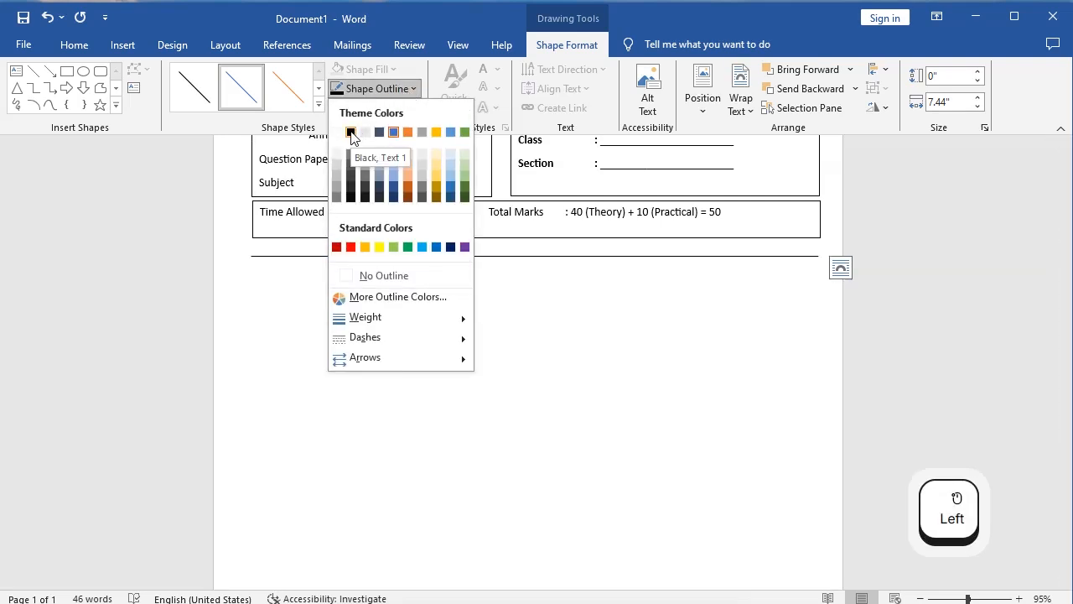
click(351, 133)
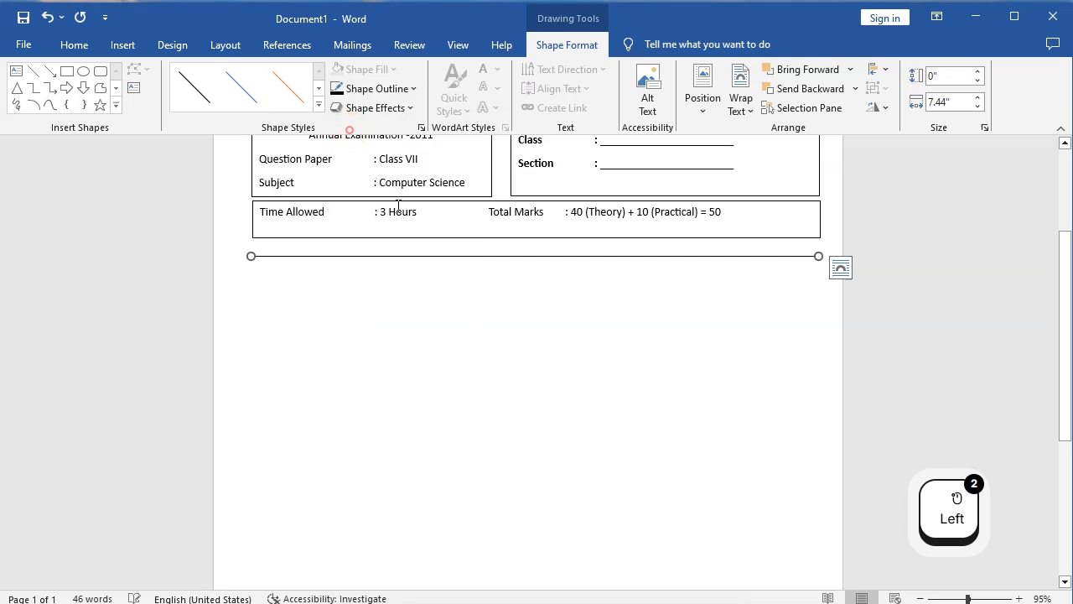
click(415, 89)
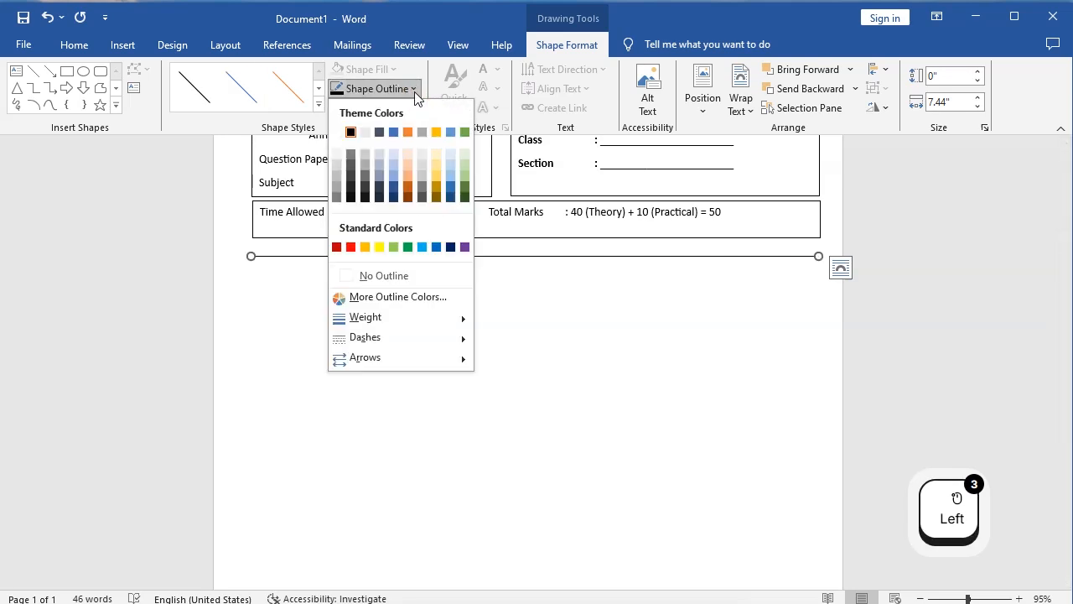
mouse_move(358, 324)
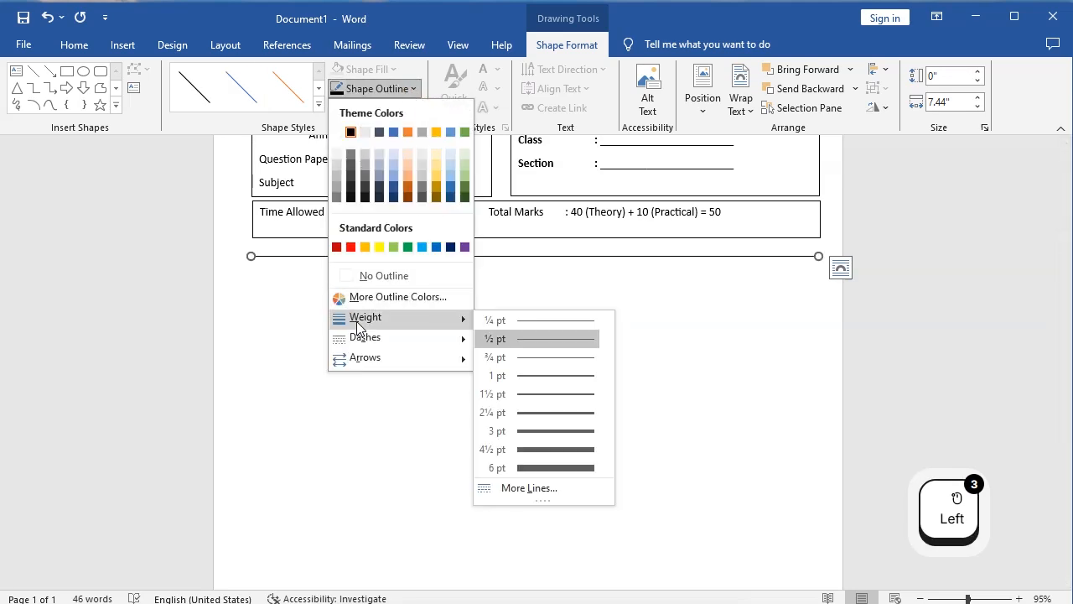
click(577, 393)
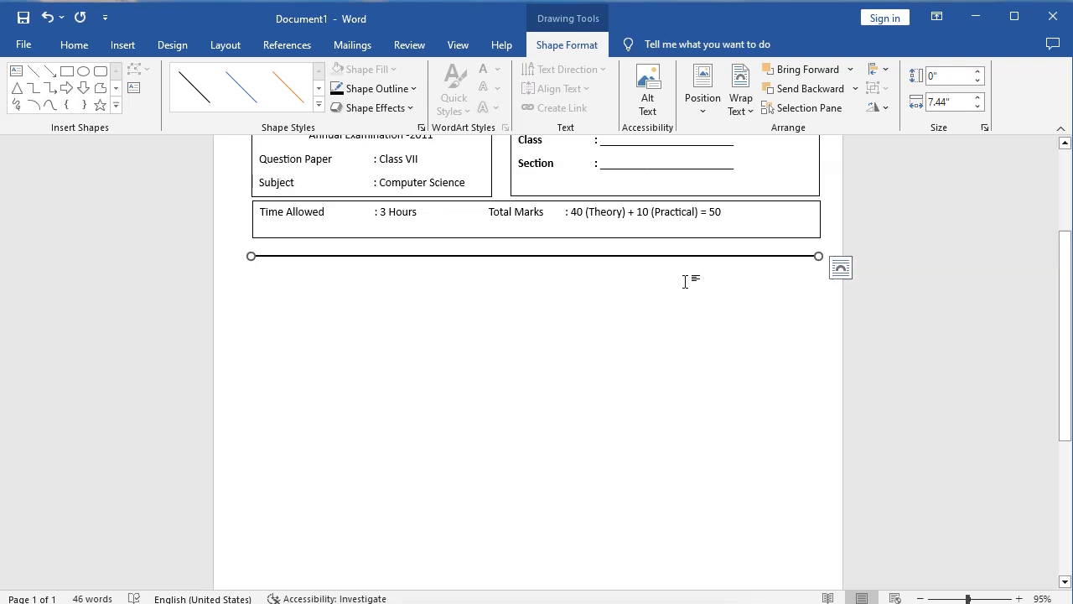
key(ctrl)
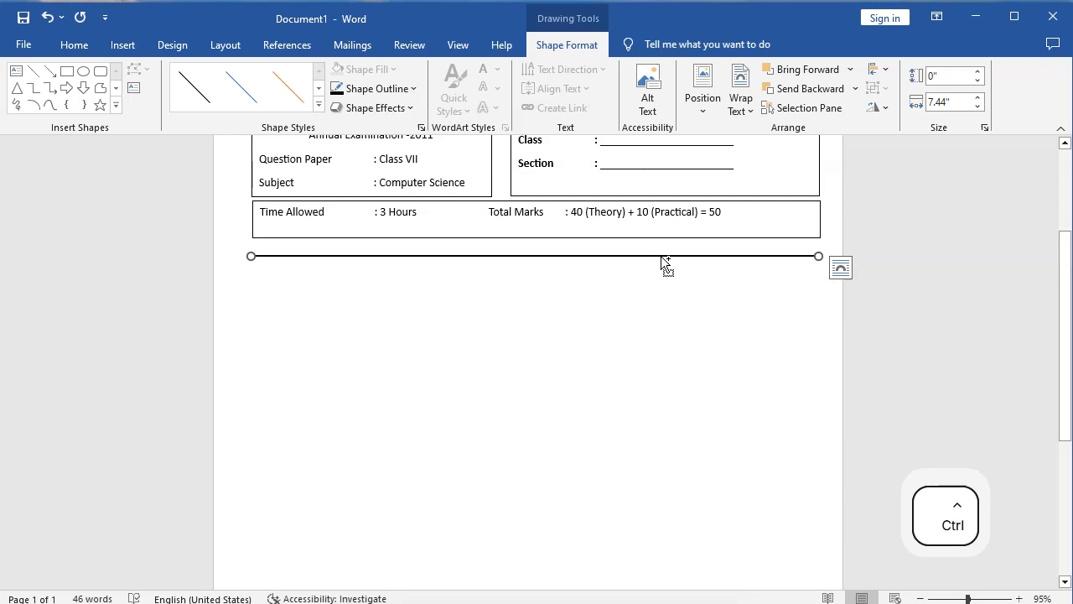
drag(661, 255, 660, 263)
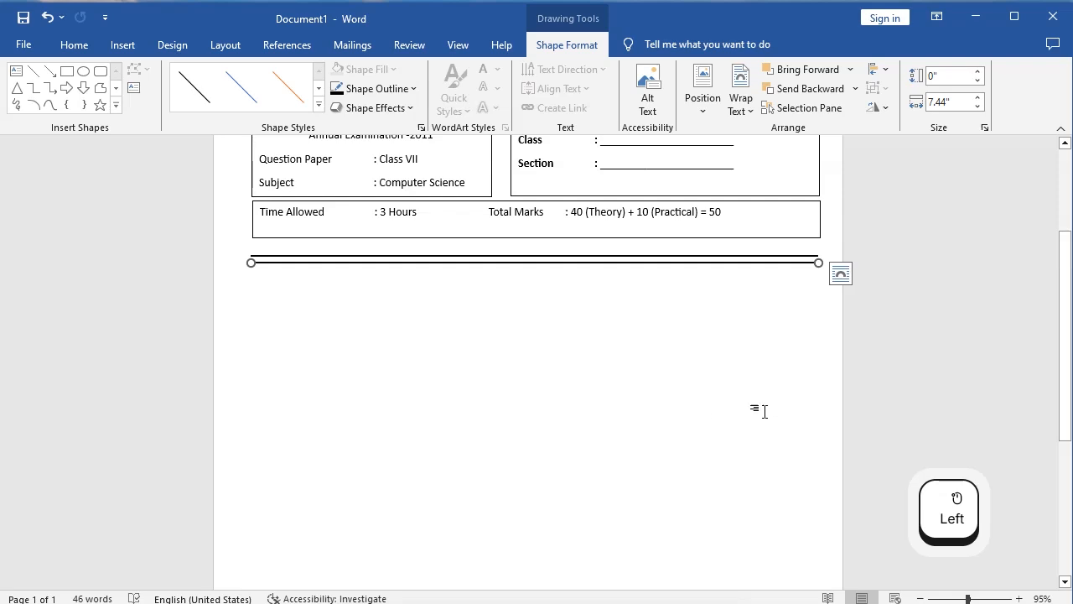
Place a duplicate of the Time Allowed strip just beneath the double line, aligned with its ends
click(554, 218)
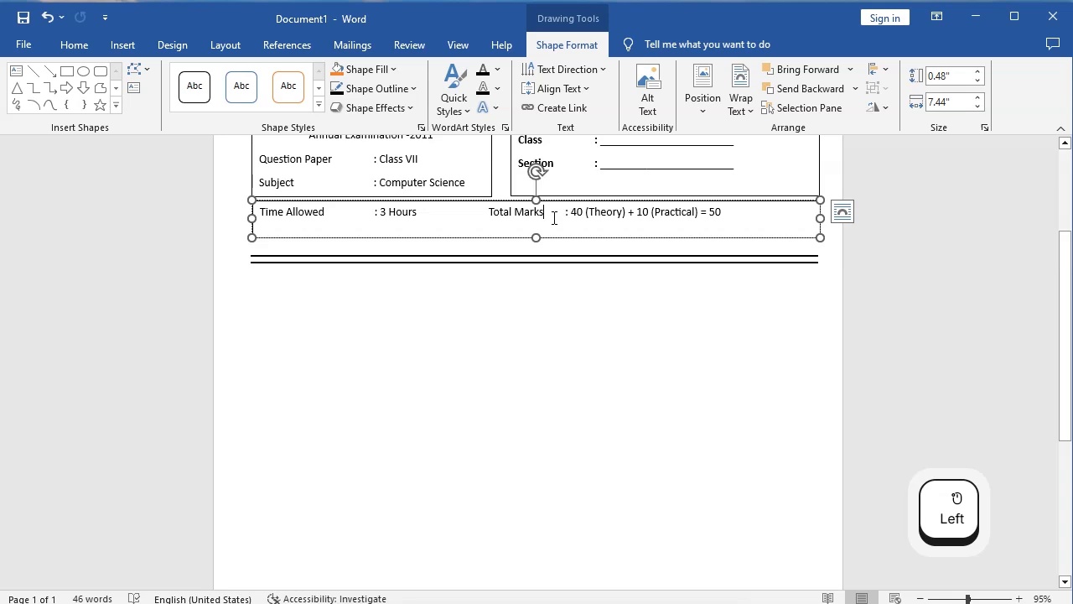
key(ctrl)
drag(578, 238, 579, 314)
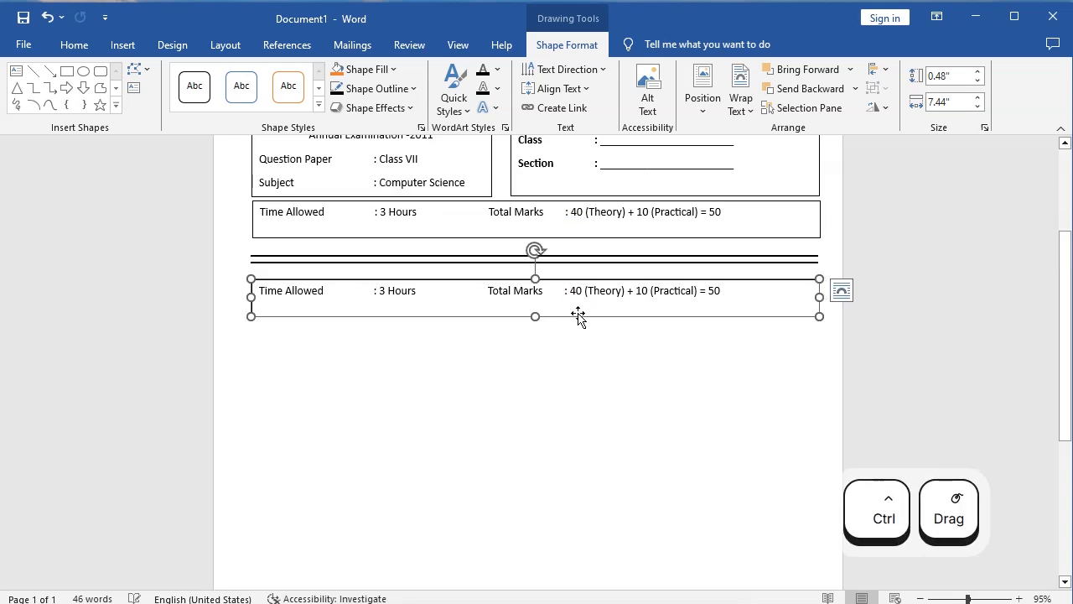
Replace all the text in the duplicate strip with "Section - A"
click(576, 297)
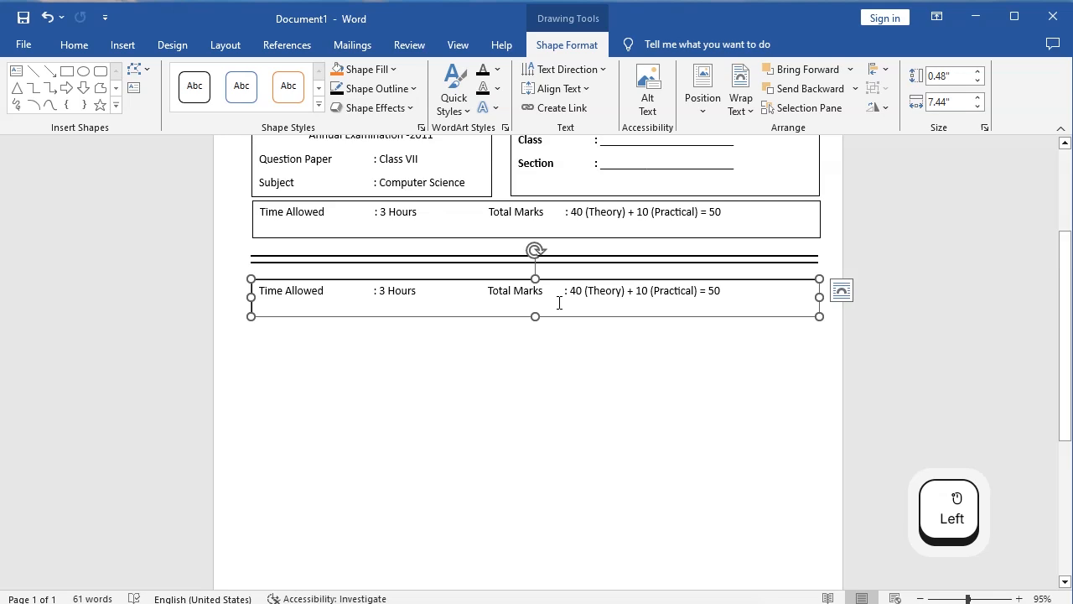
key(ctrl+a)
key(BackSpace)
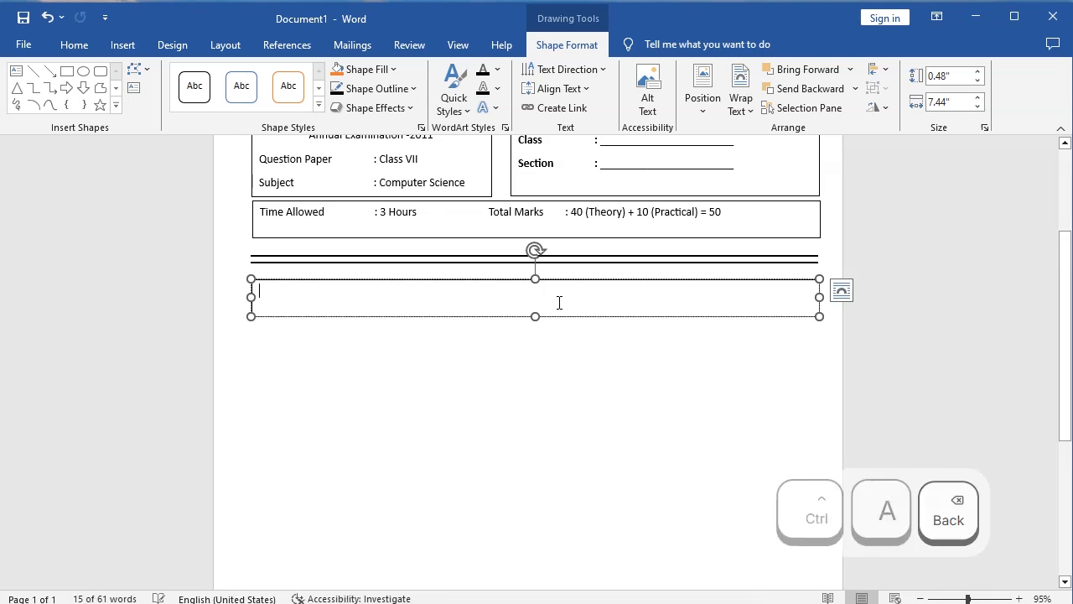
text(Sec)
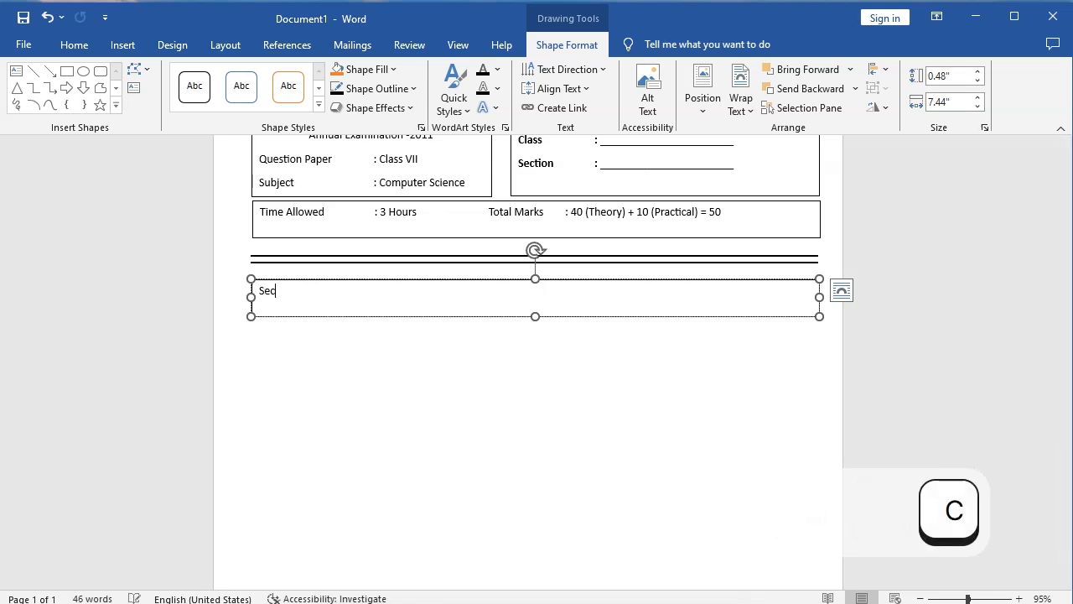
text(tion - A)
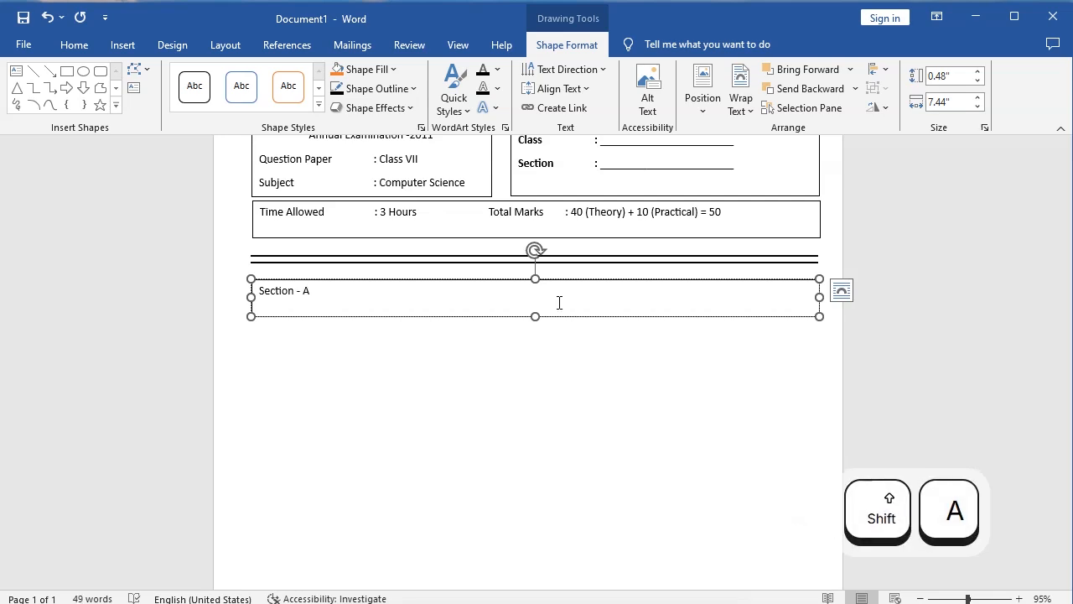
Enlarge the Section - A box to a height of 1.23" and add the line "(Marks : 10)" directly beneath the heading
key(shift)
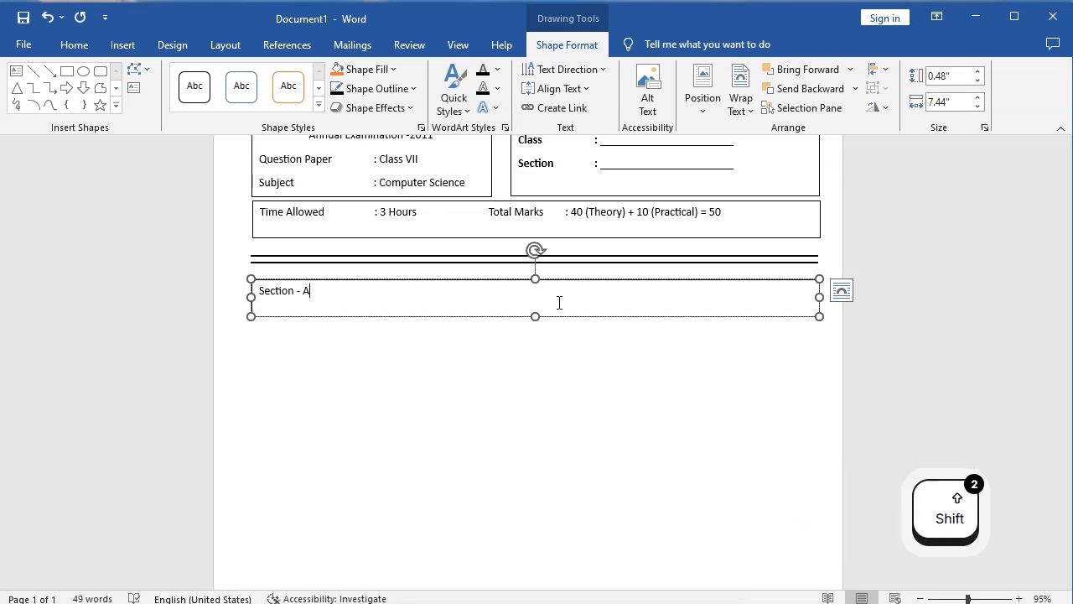
drag(535, 316, 535, 373)
click(421, 295)
key(shift+Return)
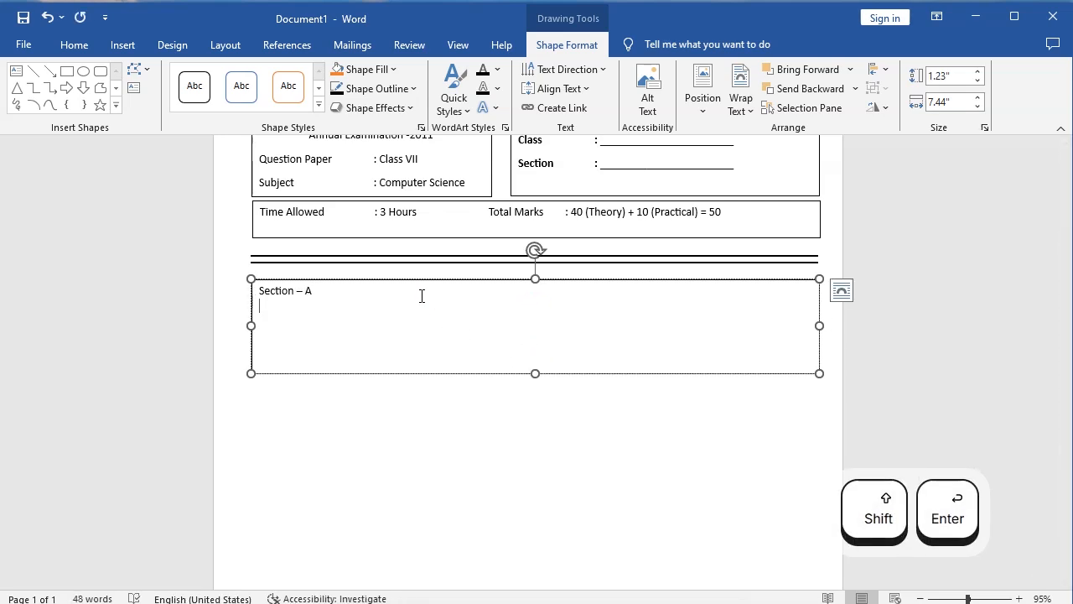
text((Marks)
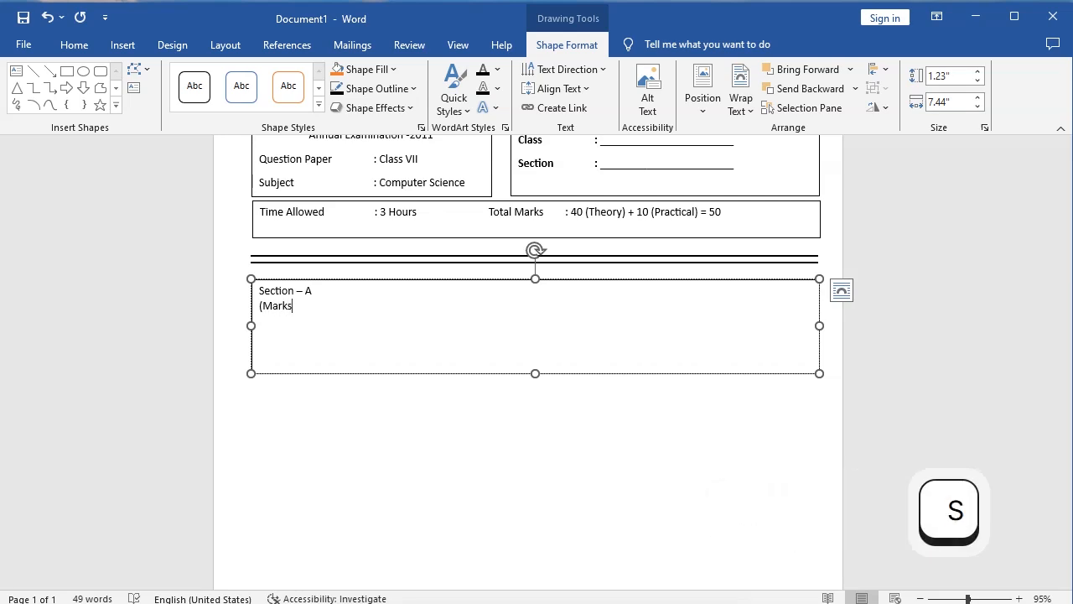
text( :)
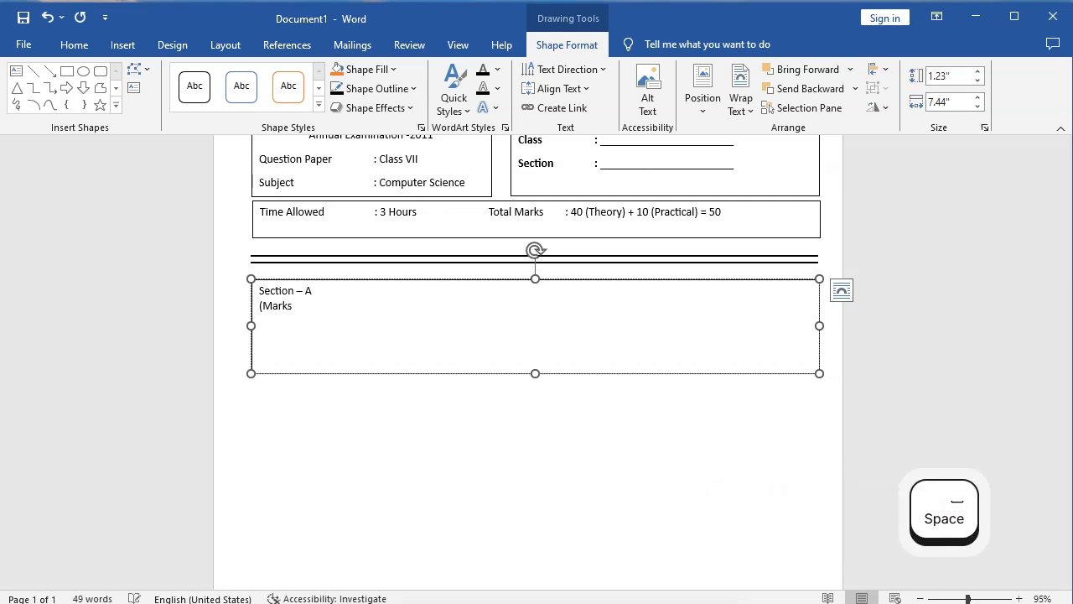
text( 10))
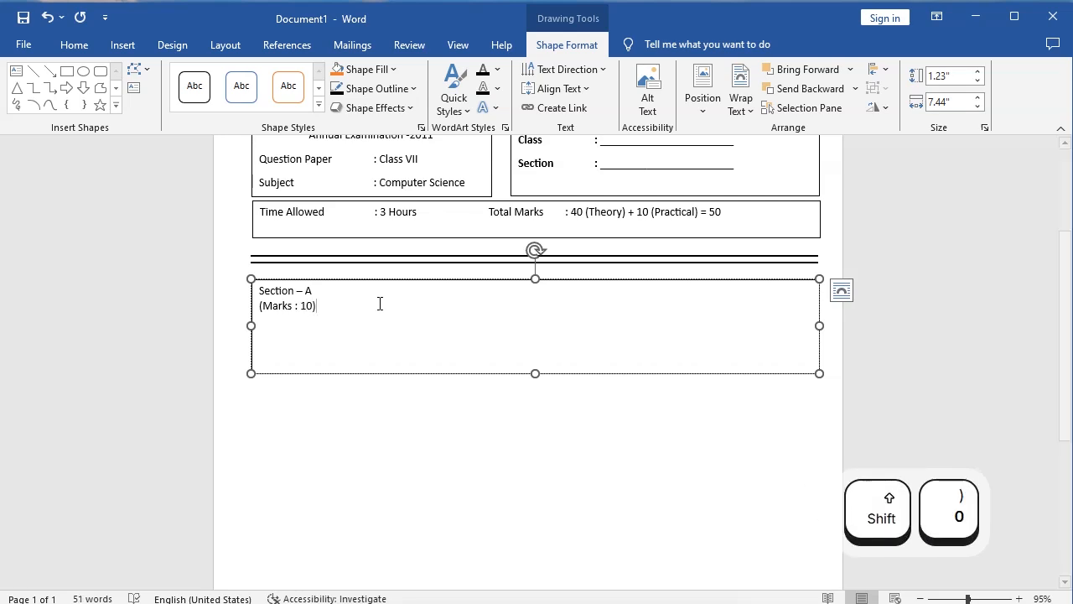
Underline the "Section – A" heading and centre both it and the marks line within the box
drag(318, 291, 260, 293)
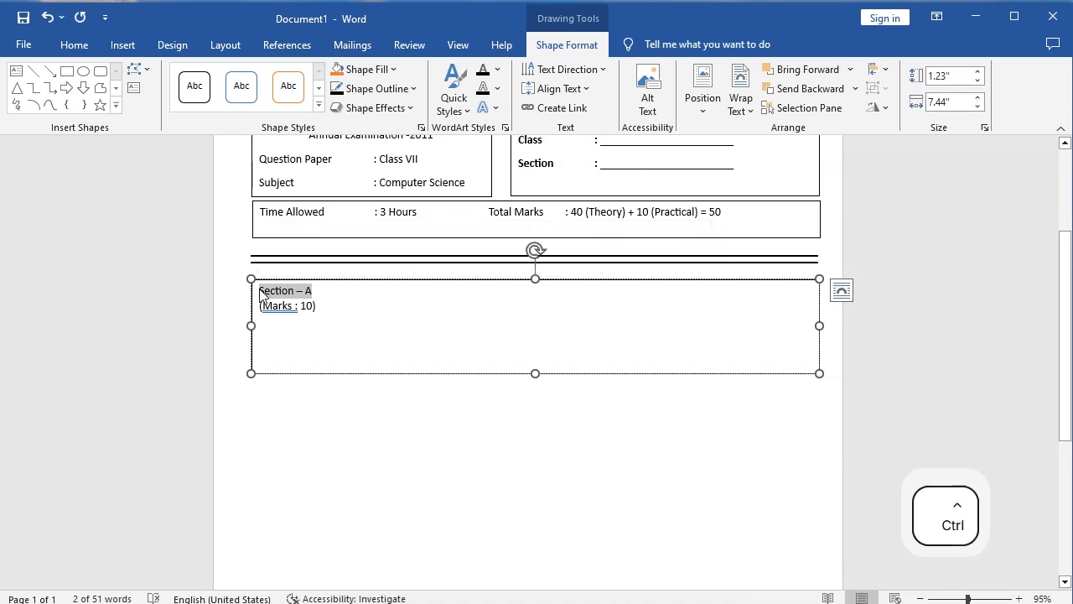
key(ctrl+u)
drag(415, 327, 206, 290)
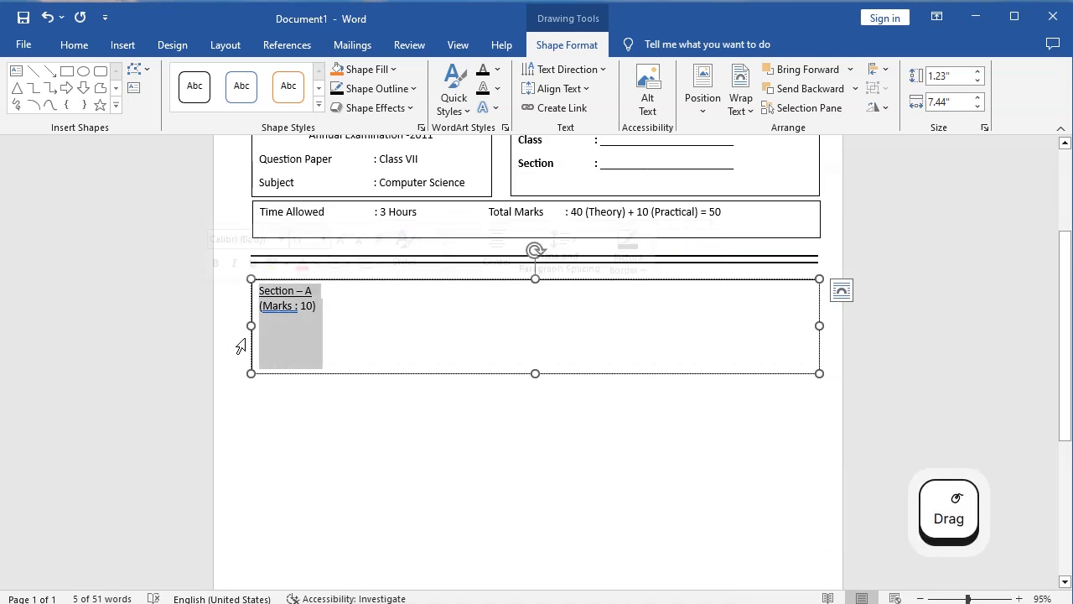
key(ctrl+e)
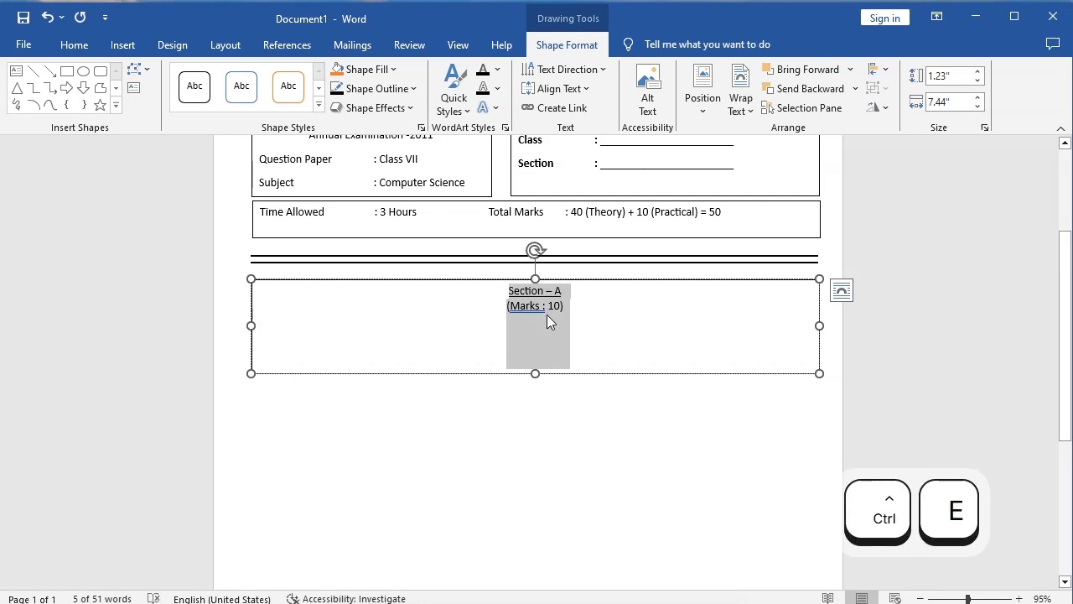
Reduce the Section – A box's height to 0.89" and apply the grammar suggestion "Marks:" in the marks line
click(535, 372)
drag(535, 373, 540, 349)
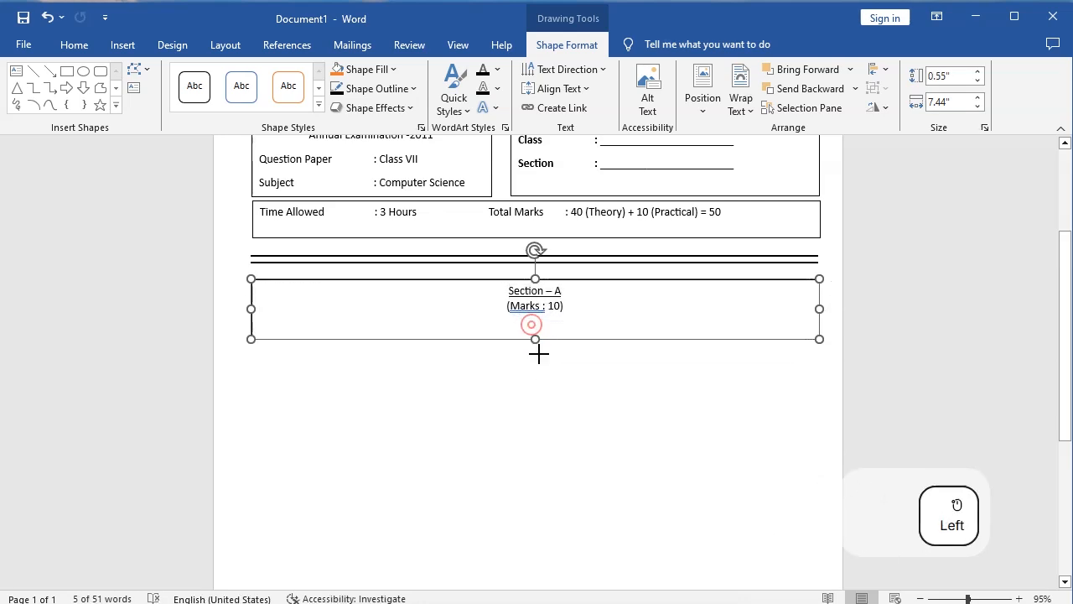
right_click(527, 314)
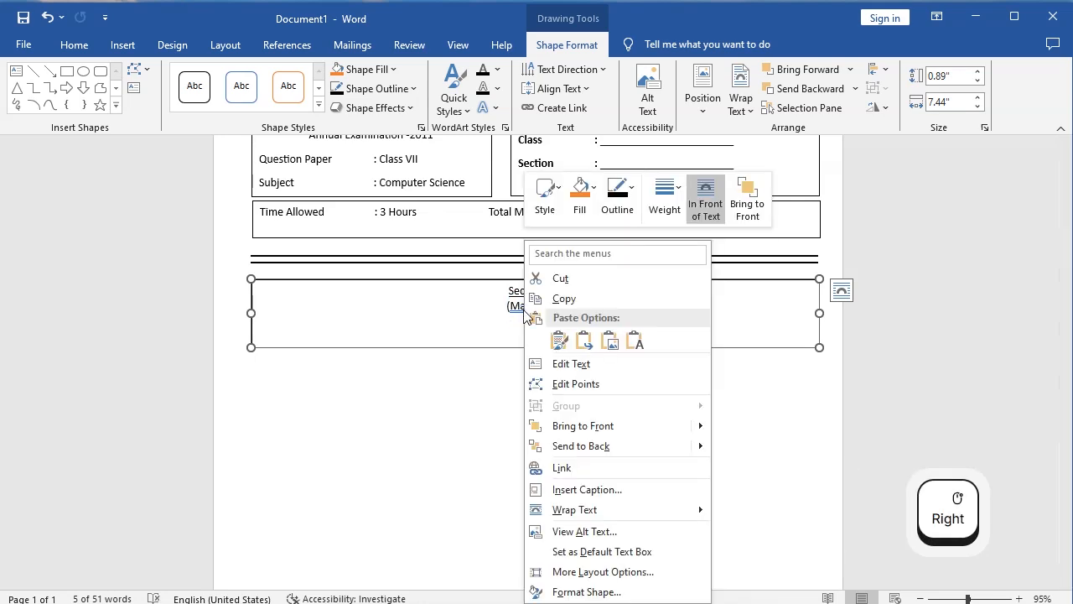
click(443, 325)
click(525, 310)
right_click(529, 311)
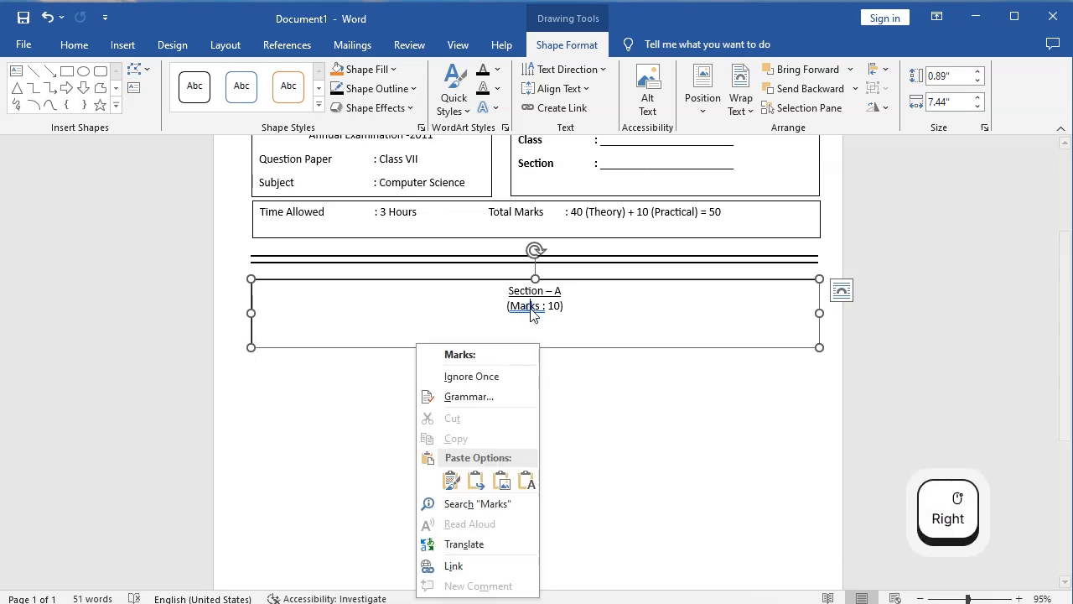
click(492, 355)
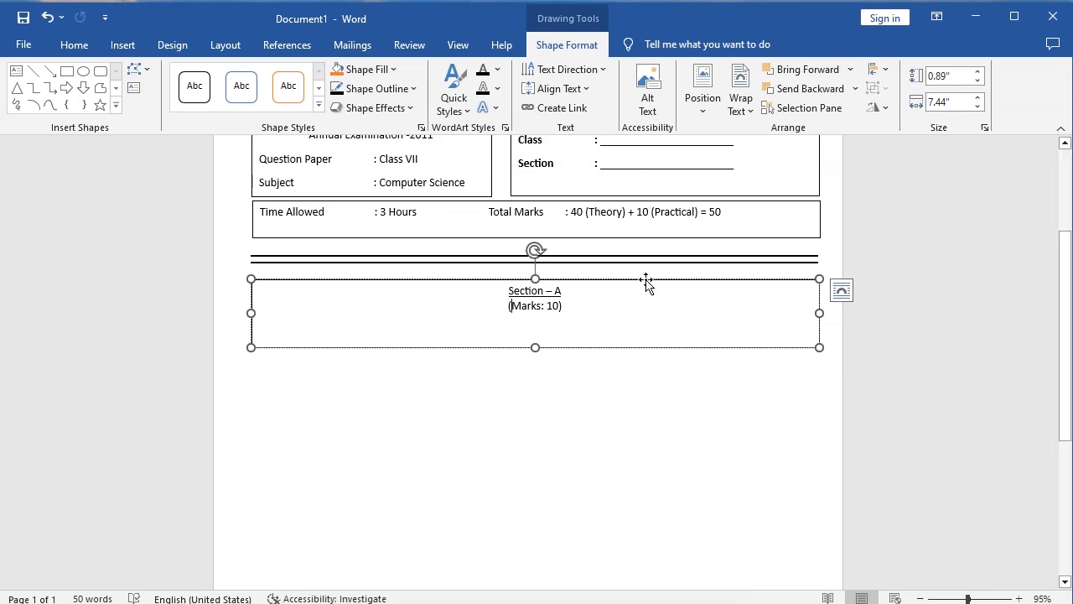
Shrink the Section – A box's height to 0.58" so it fits closely around its two lines of text
scroll(618, 314, up, 1)
scroll(618, 313, down, 2)
scroll(618, 314, up, 1)
click(613, 311)
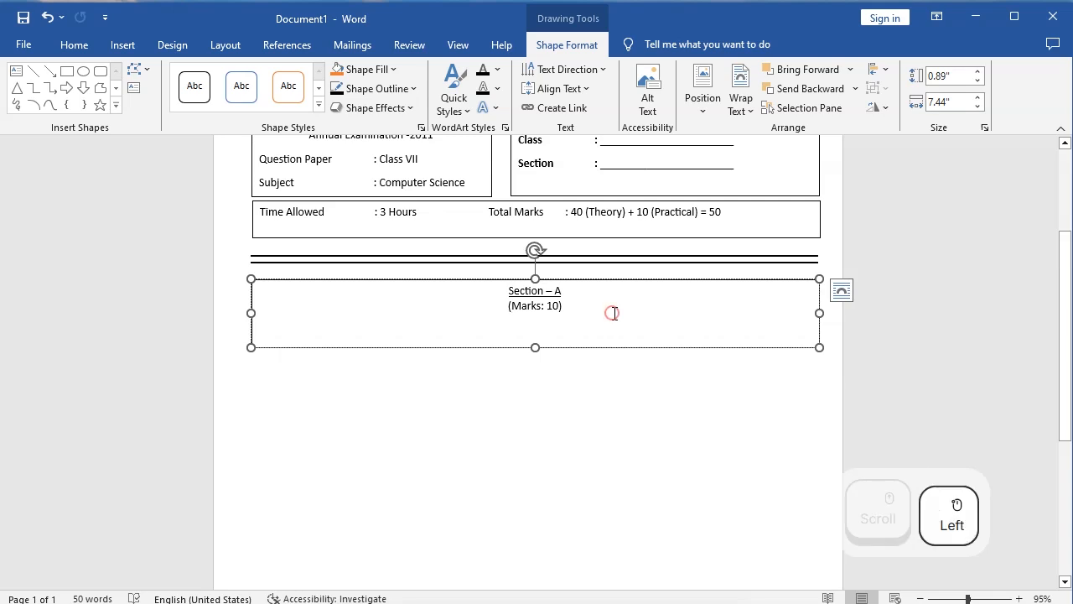
drag(540, 351, 535, 324)
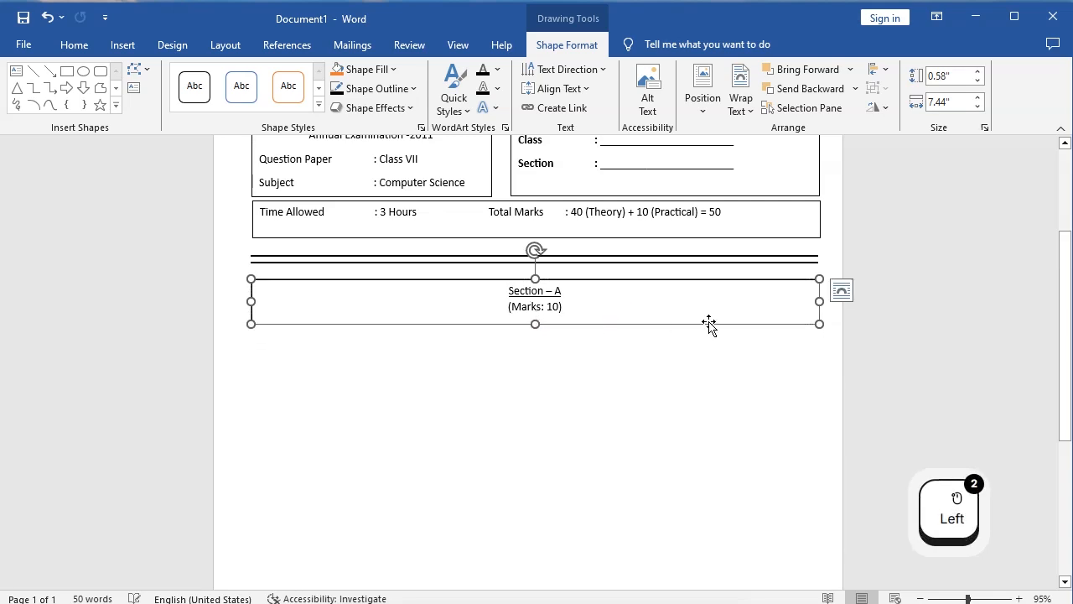
Place a duplicate of the Section – A box directly beneath the original and narrow the copy to 3.26" wide
click(599, 307)
key(ctrl)
drag(605, 326, 604, 372)
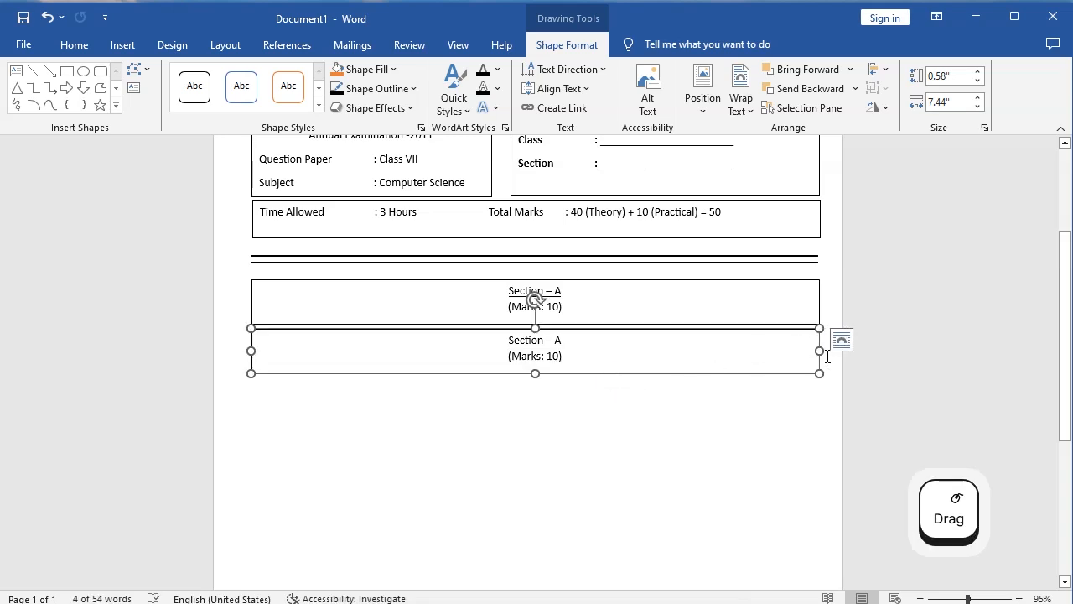
drag(819, 351, 325, 345)
Left-align the text in the narrow duplicate box and replace it with "Time Allowed: 20 Minutes"
click(407, 354)
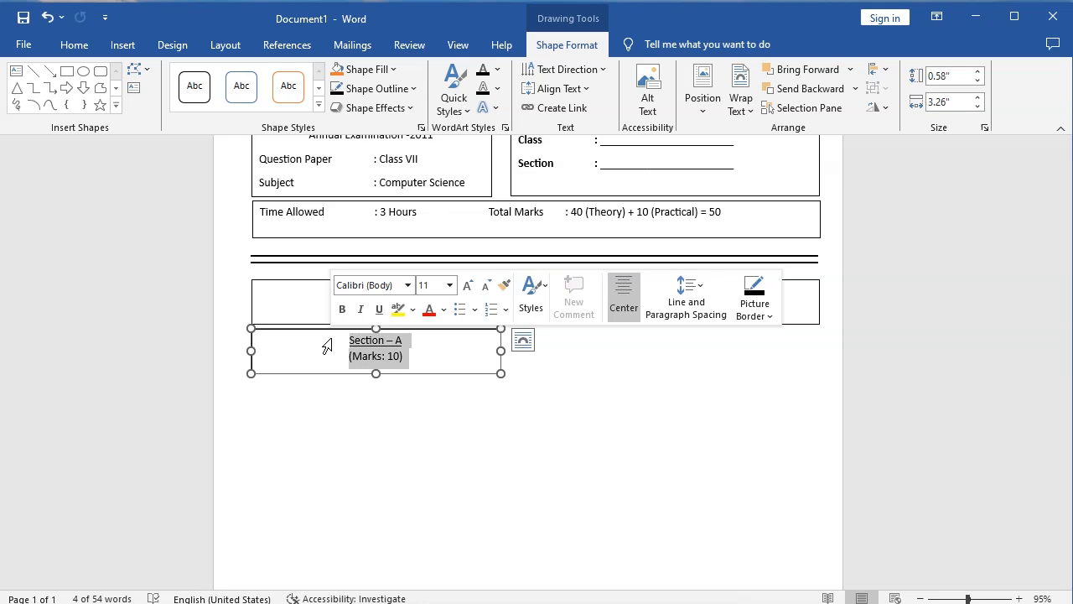
key(ctrl+l)
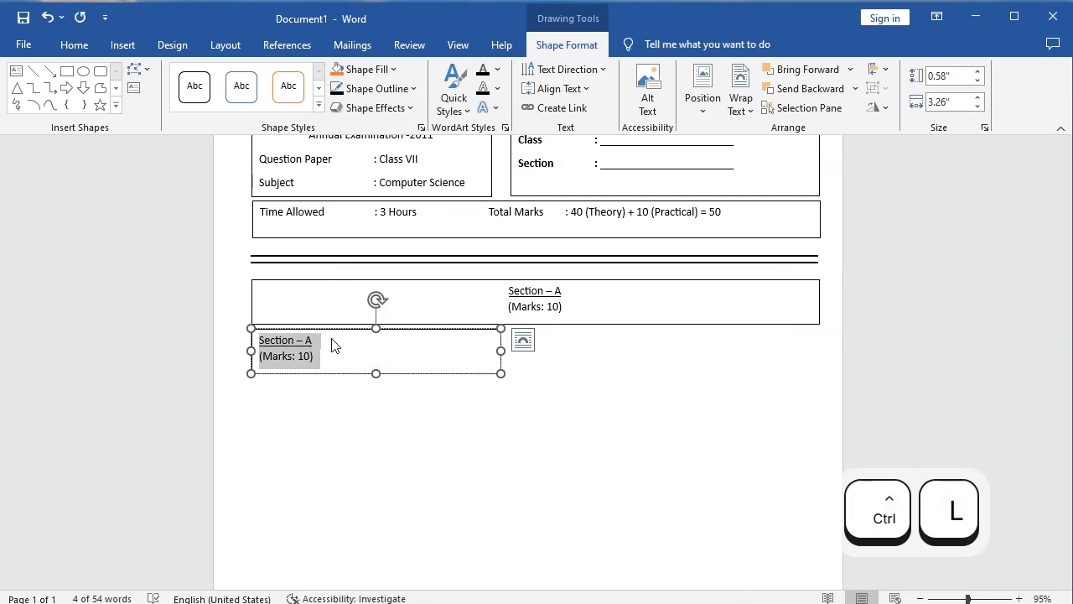
text(Time )
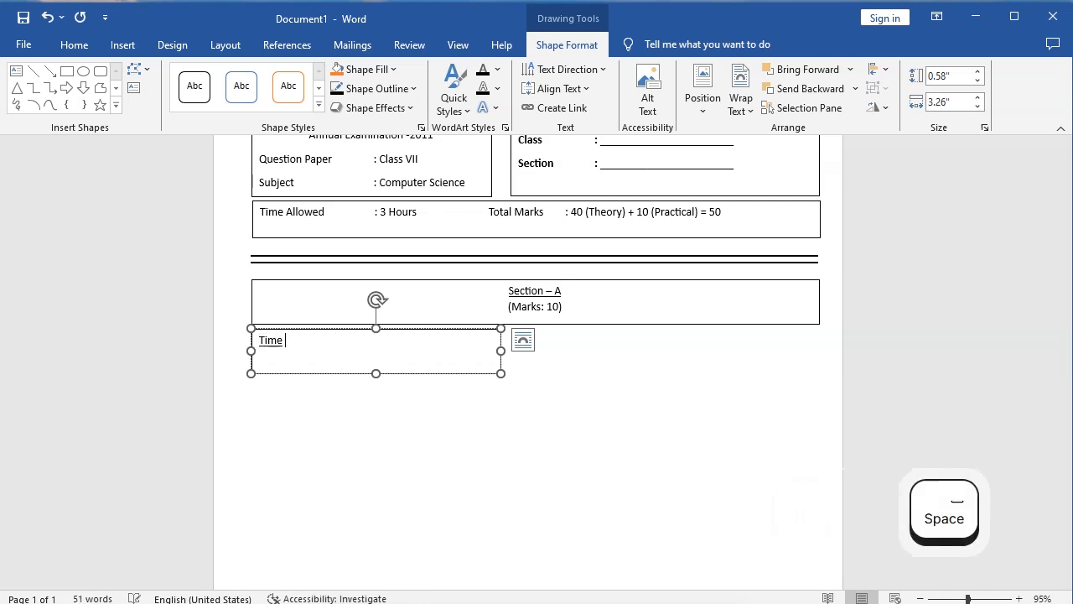
text(Allowed)
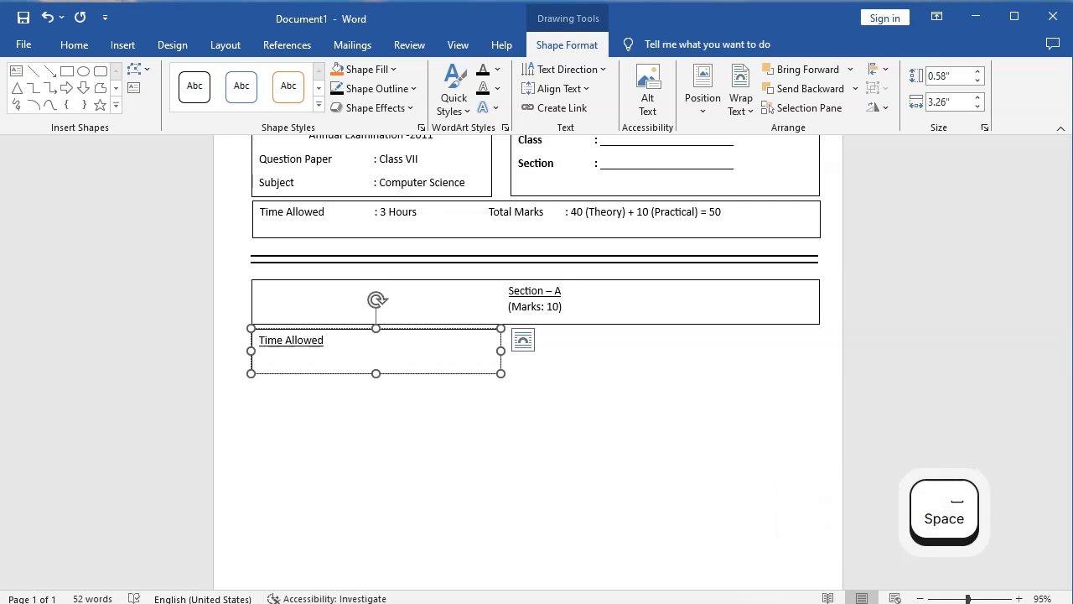
key(BackSpace)
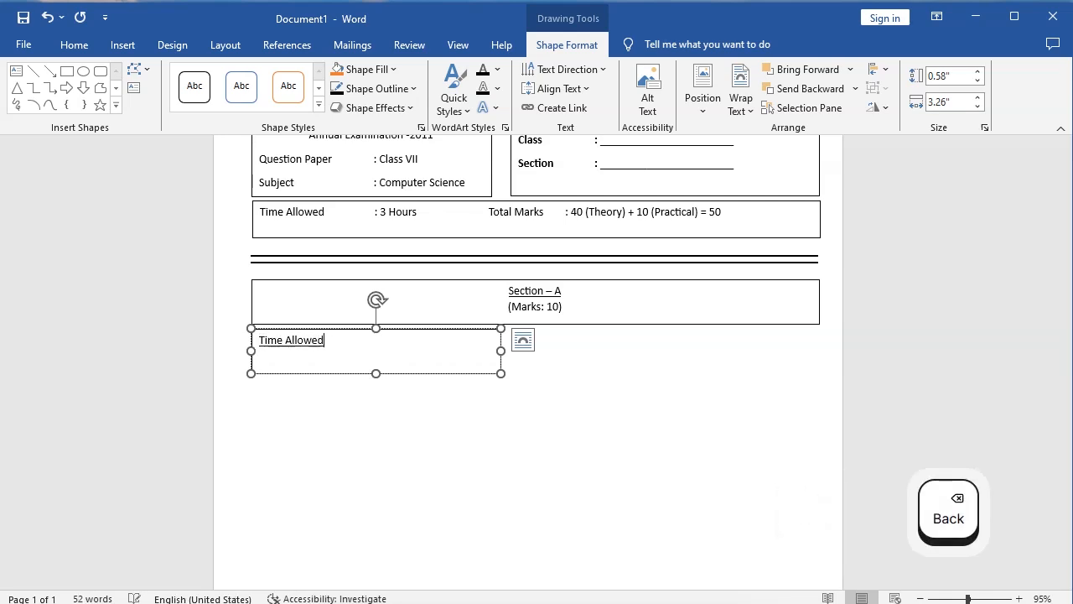
text(:)
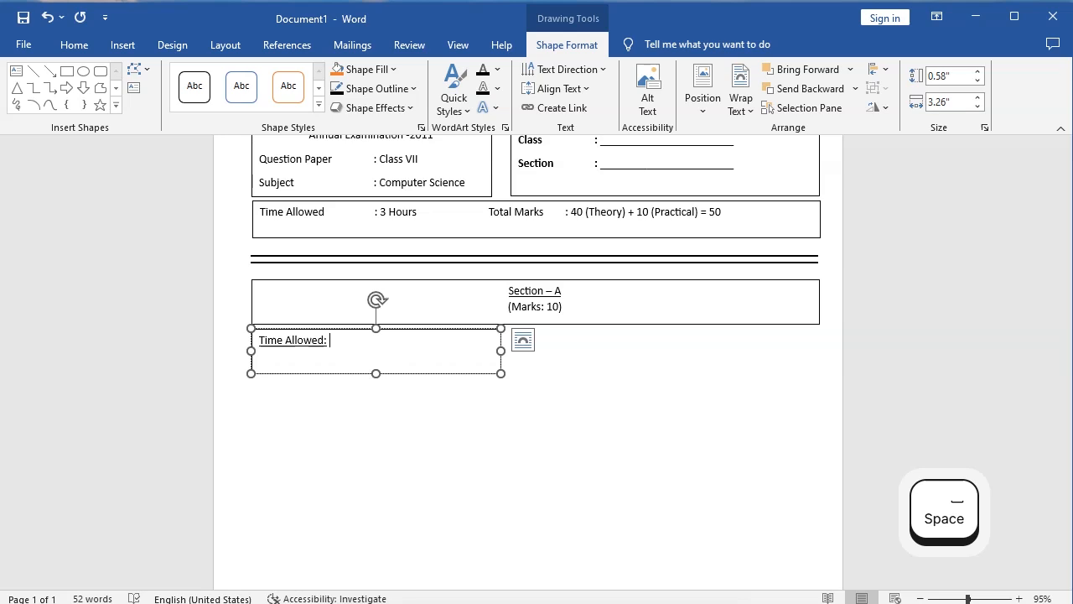
text( 20 Minutes)
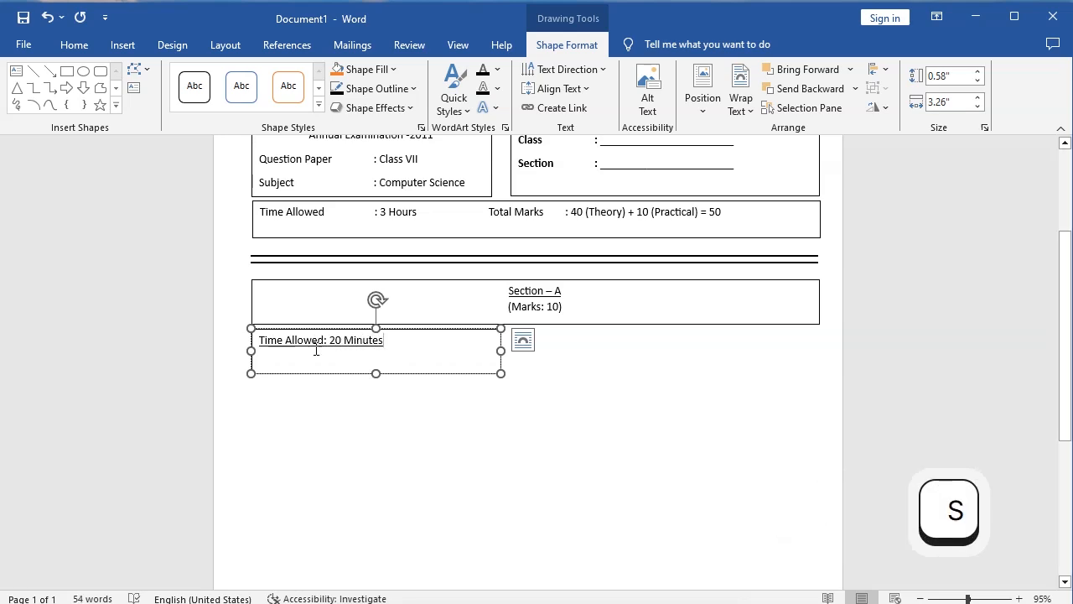
Clear all formatting from the "Time Allowed: 20 Minutes" text
click(395, 341)
drag(394, 339, 252, 329)
click(74, 46)
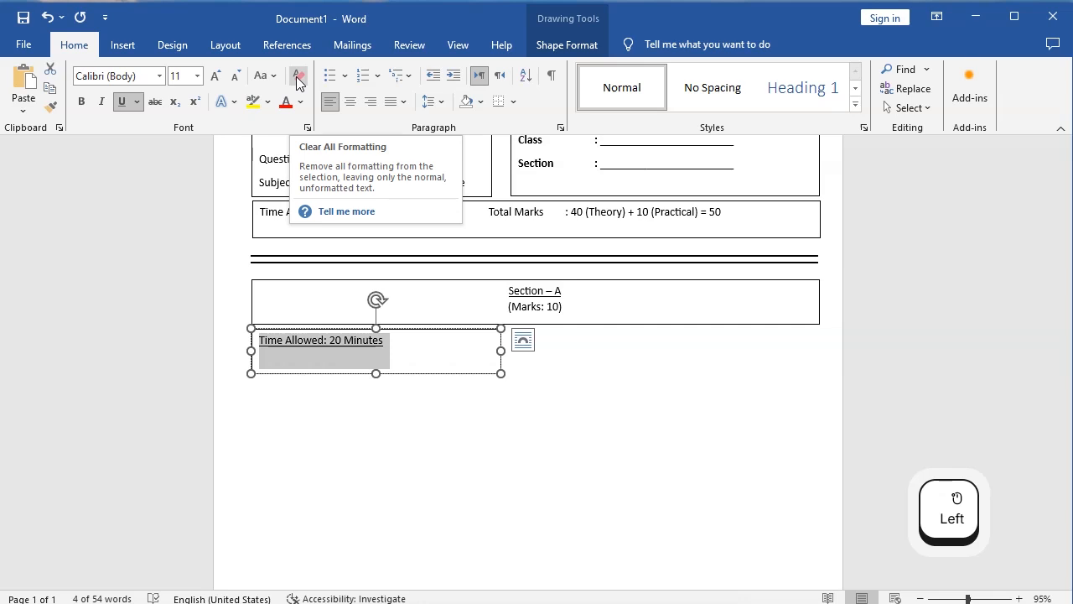
click(297, 78)
click(382, 351)
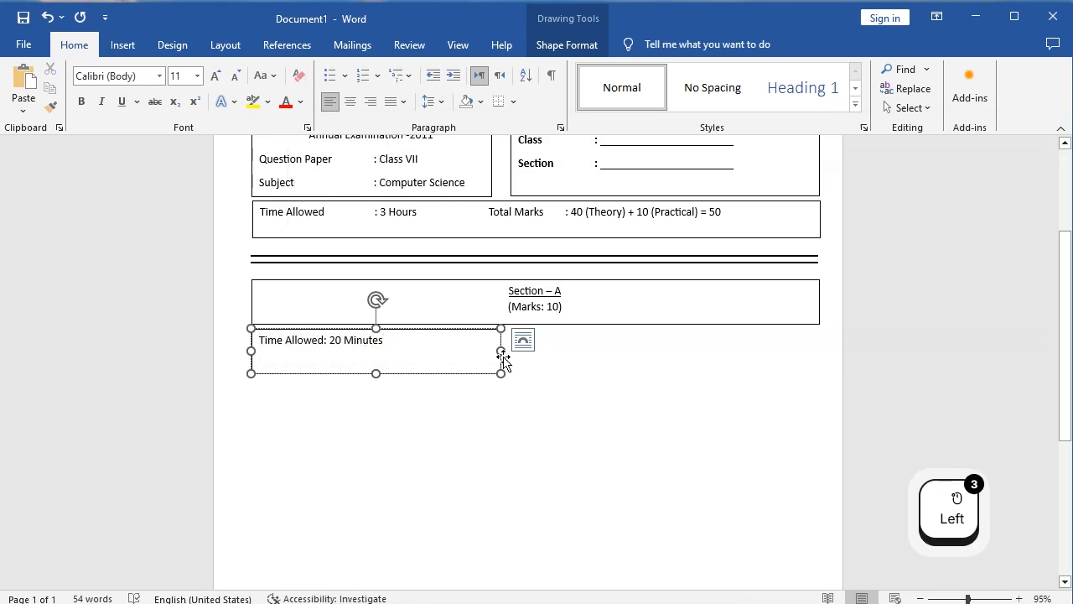
Reduce the height of the "Time Allowed: 20 Minutes" box to fit its single line of text
click(374, 373)
drag(373, 373, 372, 358)
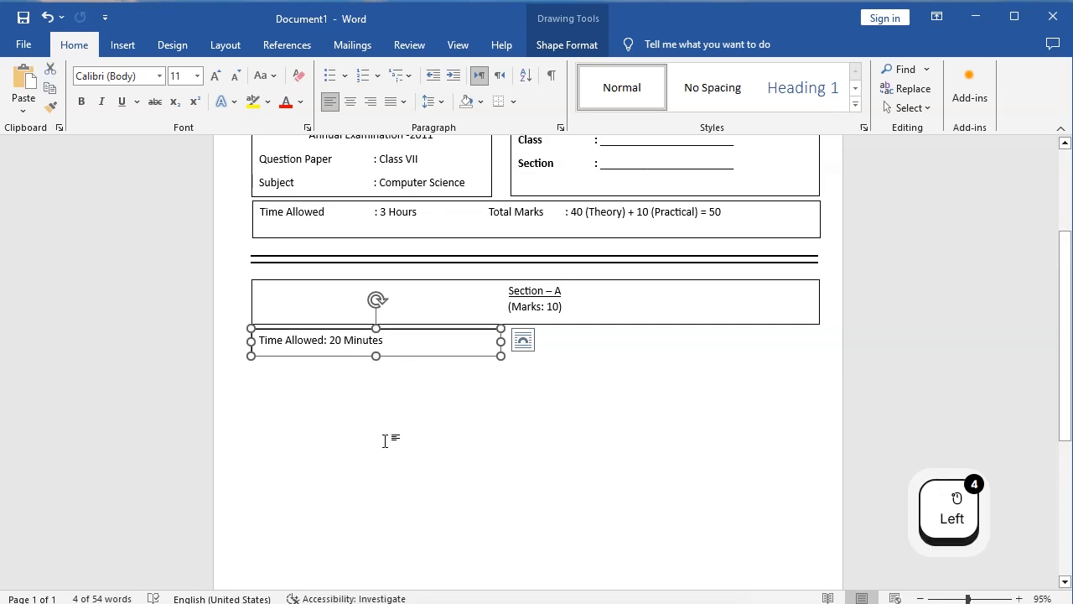
click(581, 265)
Place a duplicate of the double rule's lower line just beneath the "Time Allowed: 20 Minutes" box
scroll(579, 260, up, 2)
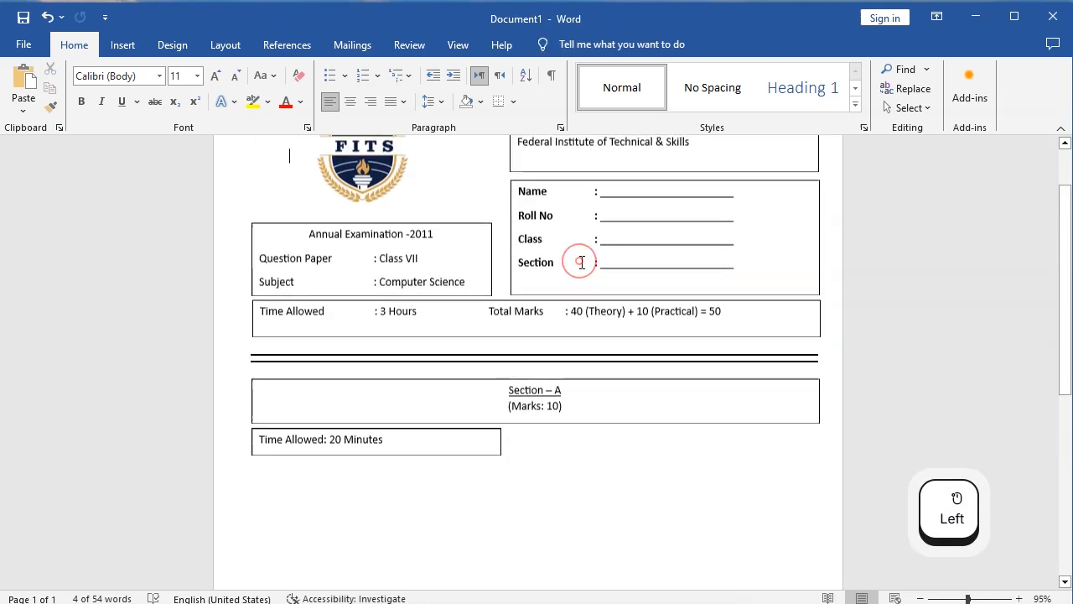
click(547, 364)
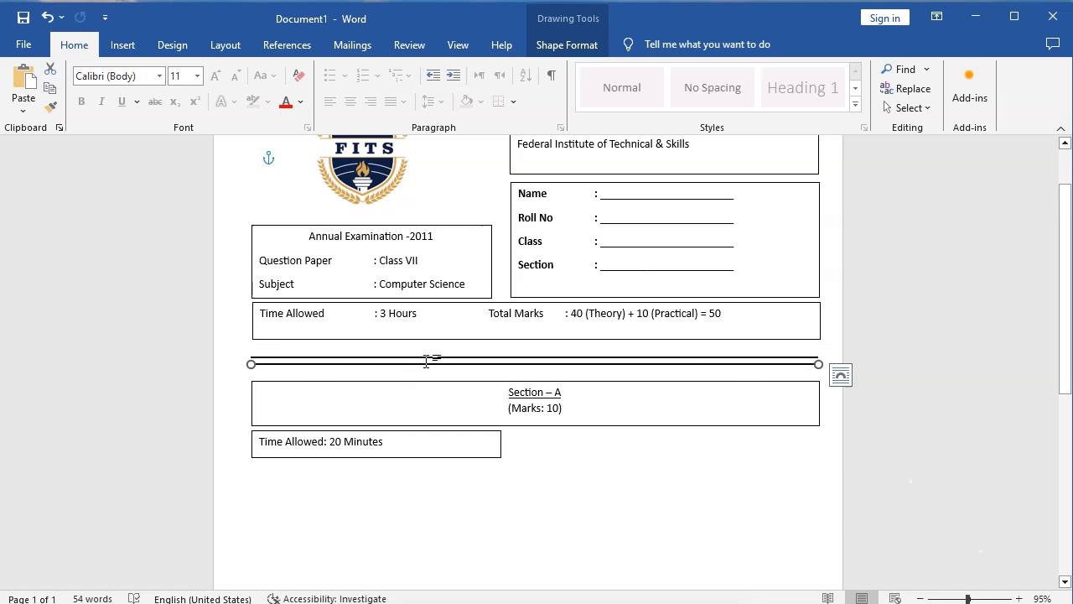
key(ctrl)
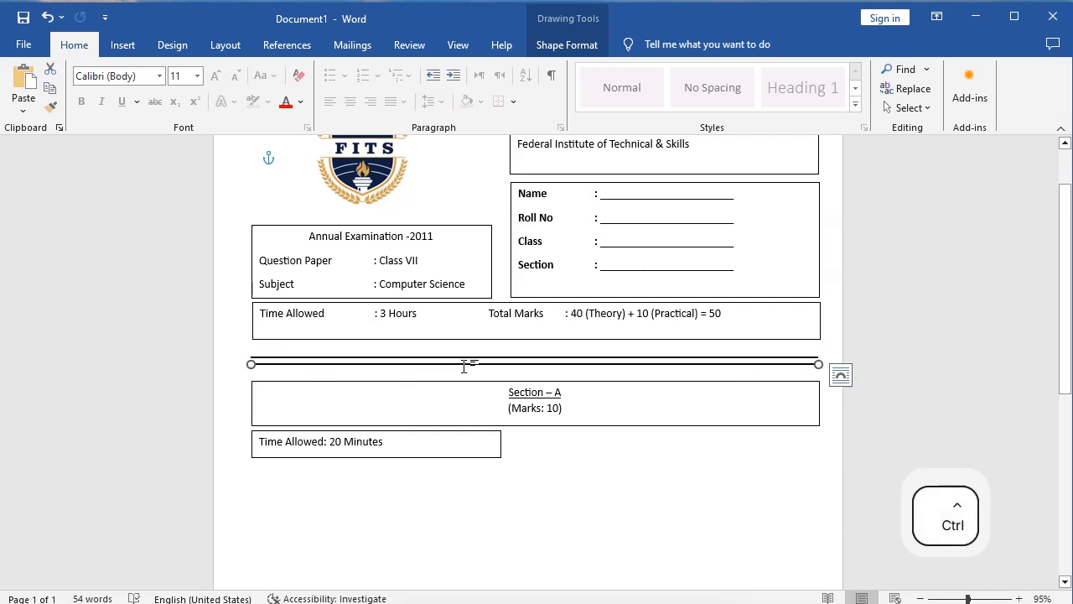
drag(468, 370, 460, 472)
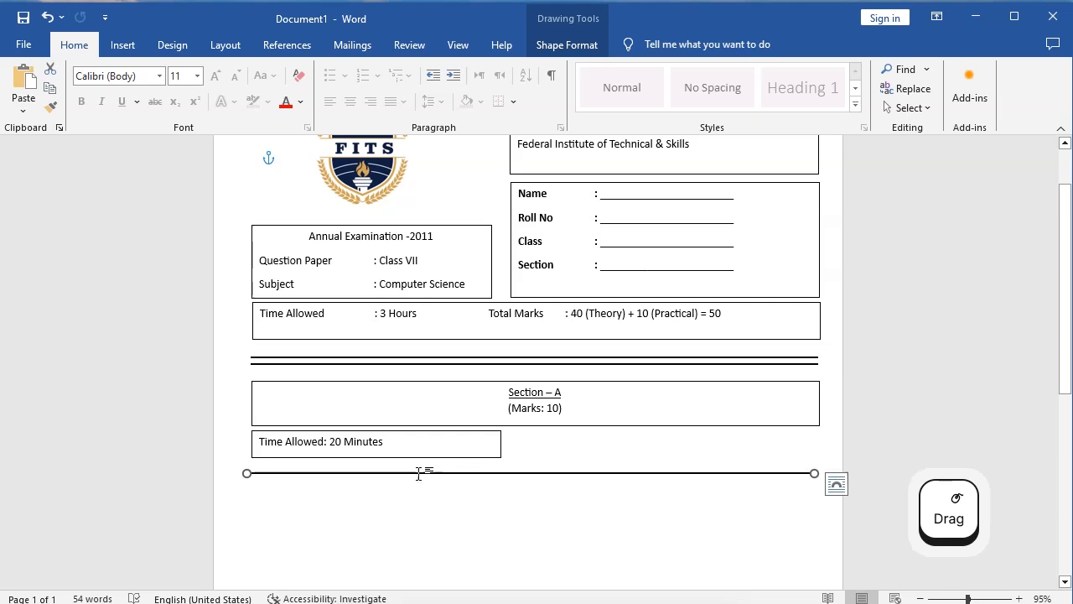
Place a duplicate of the Section – A box just beneath the new single line and select all its text
double_click(461, 419)
click(461, 419)
click(542, 404)
click(585, 404)
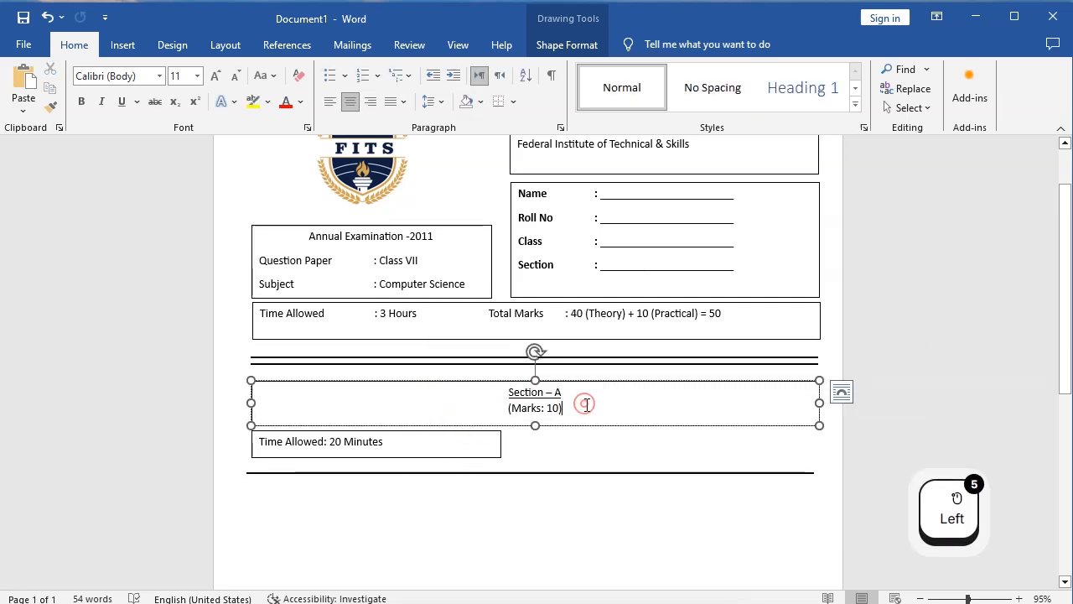
scroll(617, 383, down, 5)
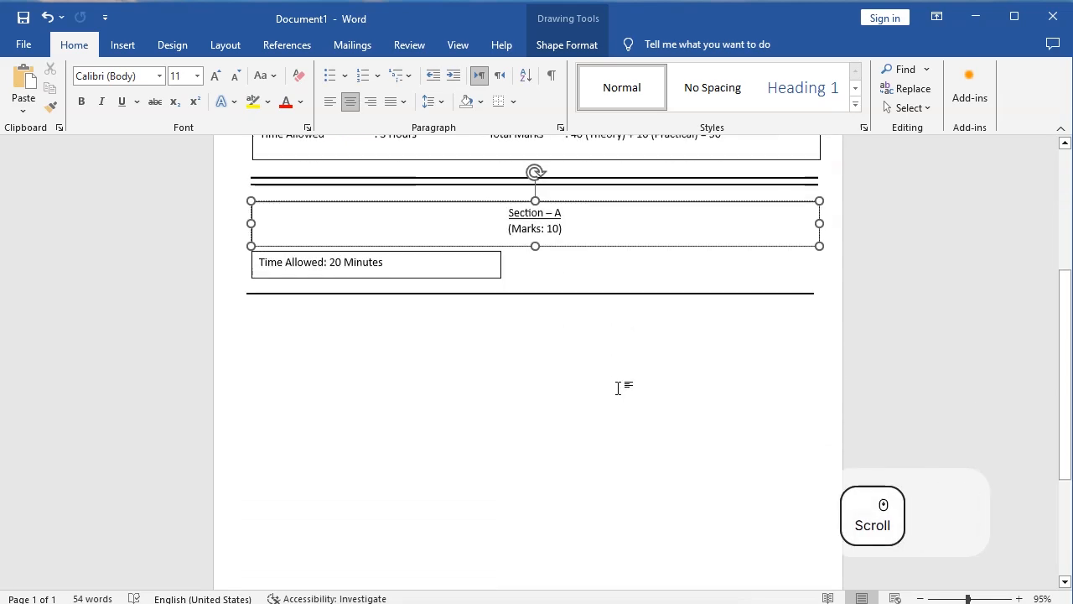
drag(618, 194, 476, 316)
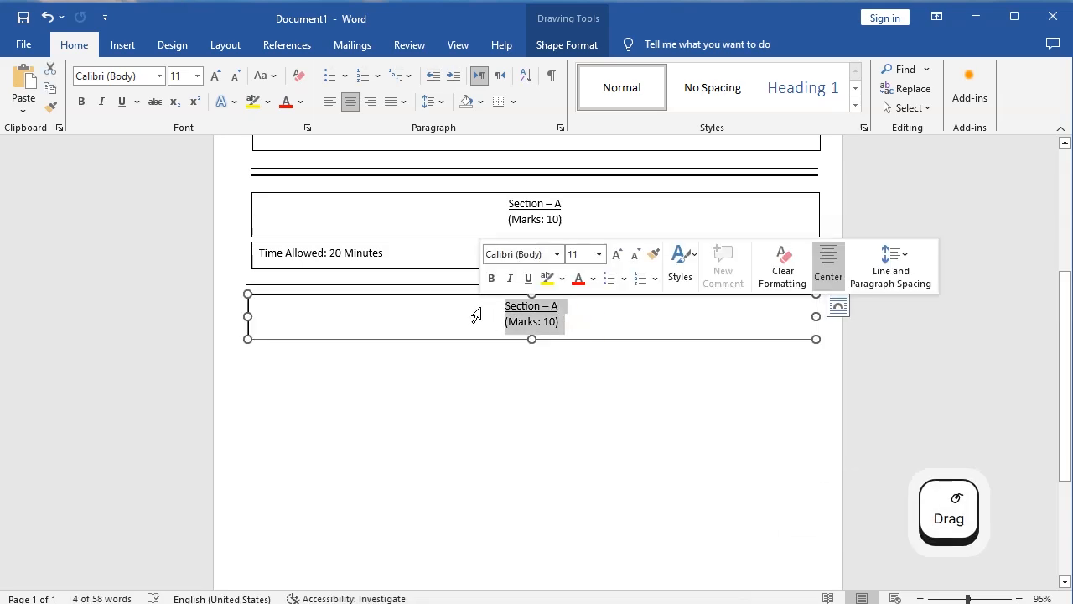
Replace the text of the duplicated box beneath the single line with a left-aligned "Note:" followed by a tab
key(BackSpace)
click(557, 314)
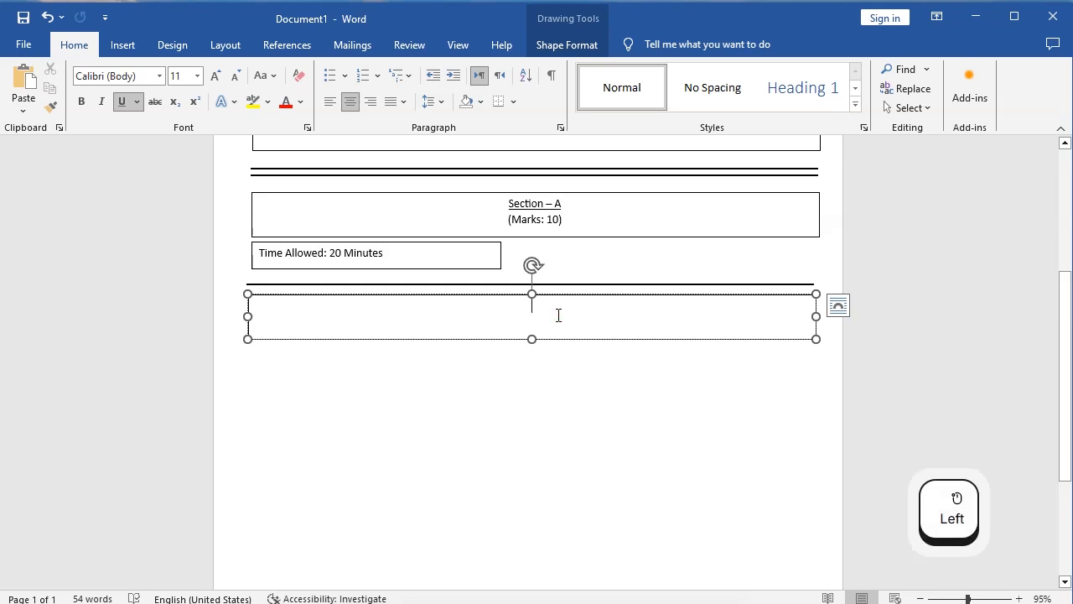
key(ctrl)
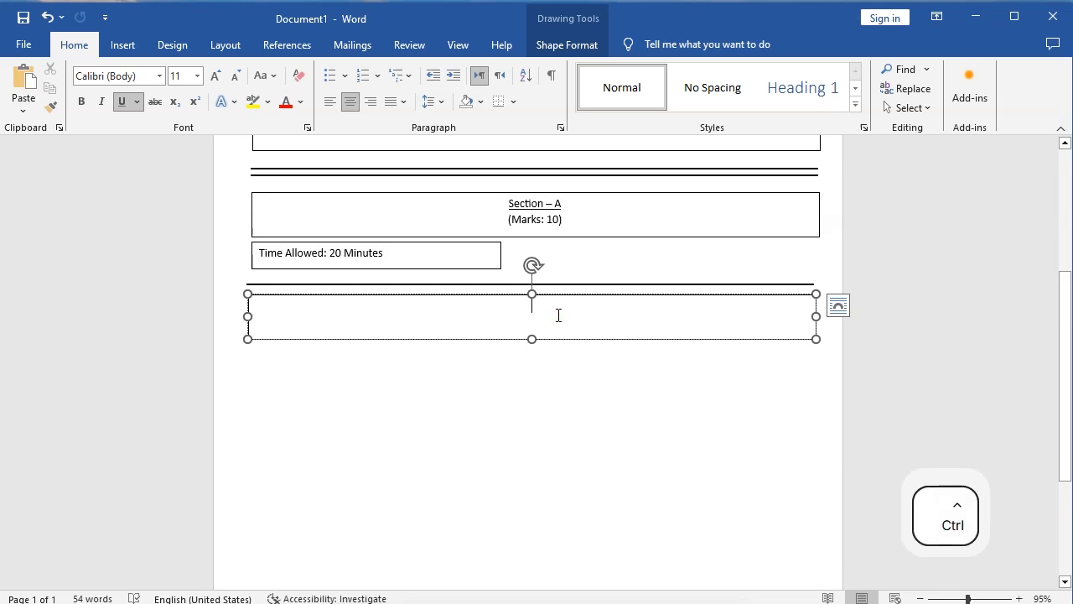
key(ctrl+l)
text(Note)
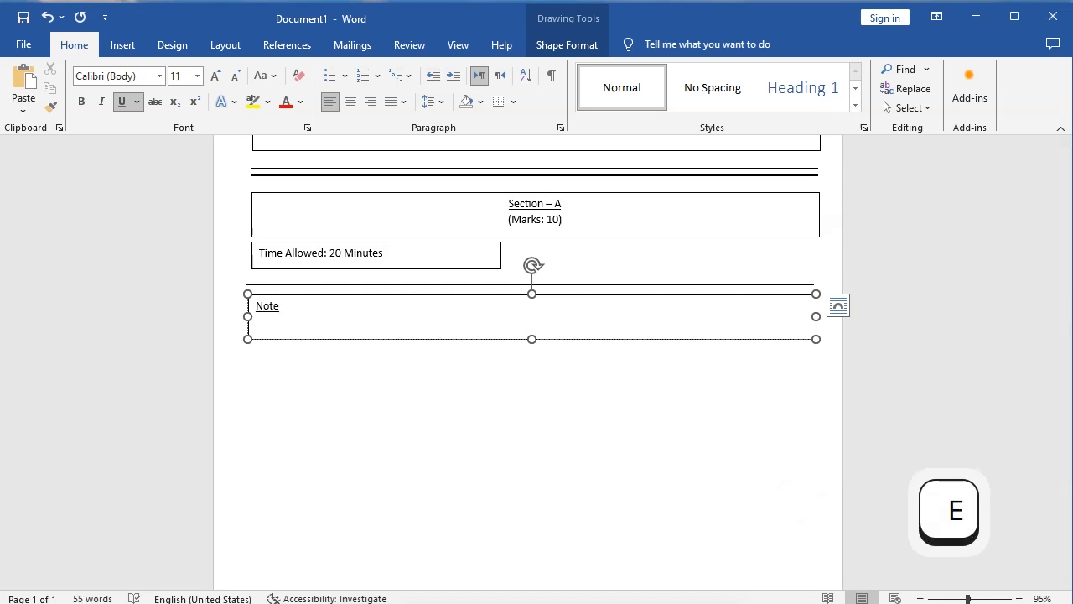
text(:)
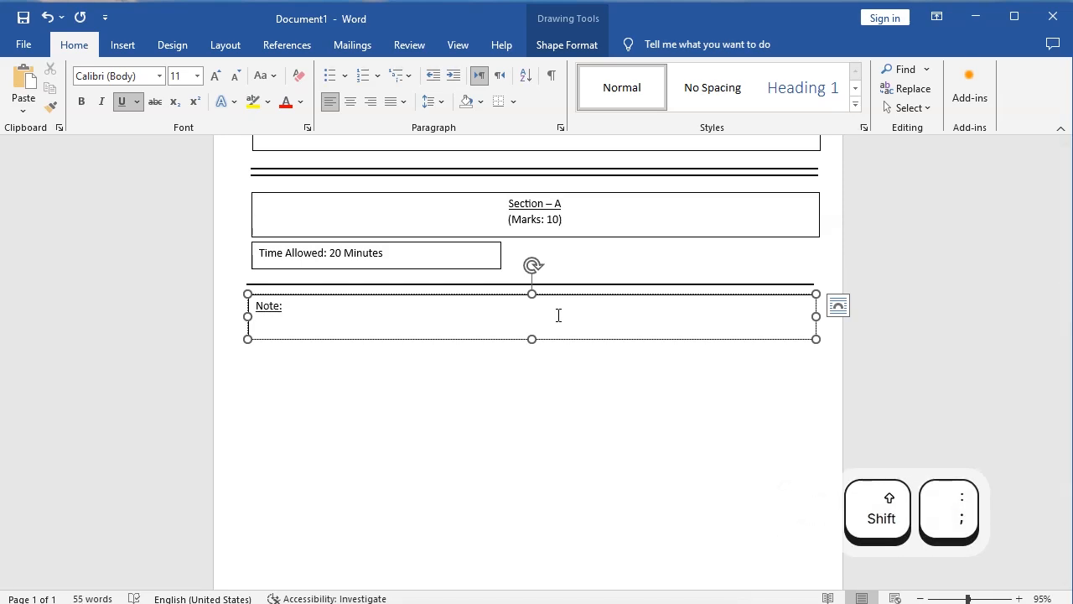
key(Tab)
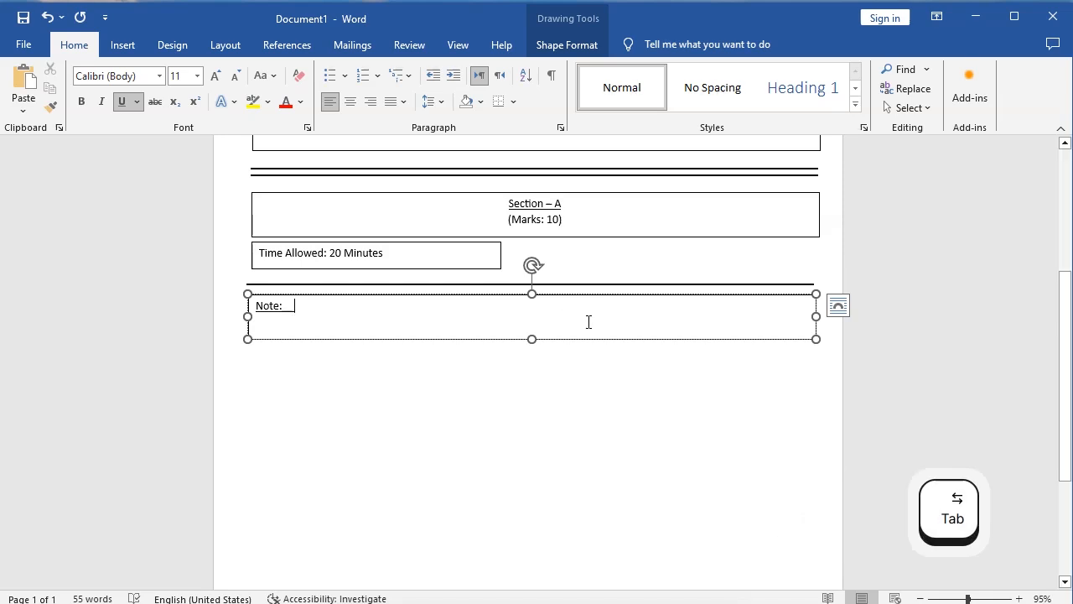
Enter the note as "All Parts of this section are to be answered on the question paper itself. It should be completed in first 20 minutes and"
text(All Pa)
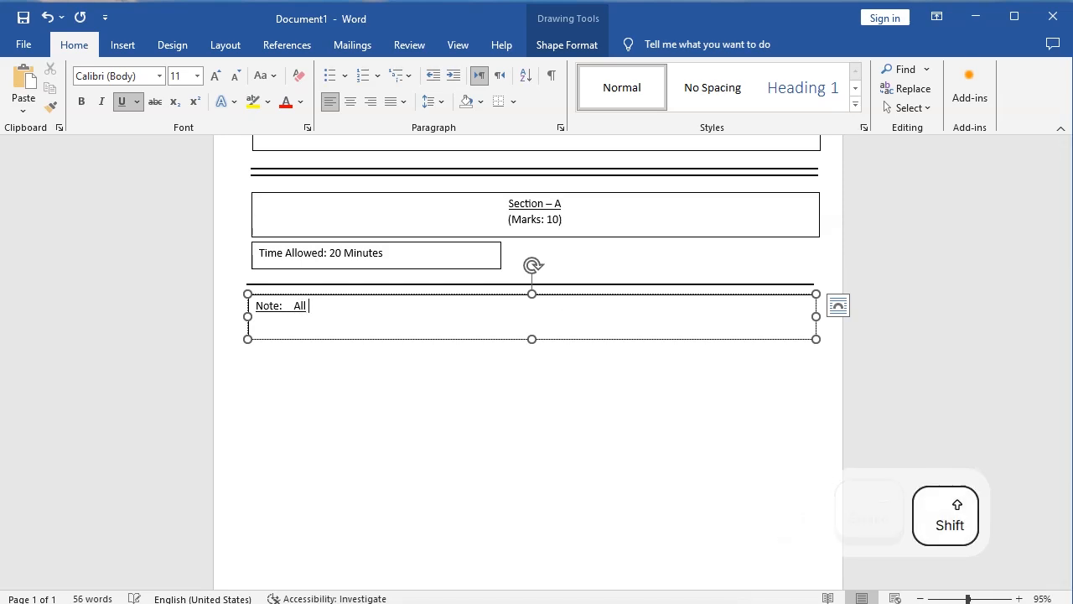
text(rts)
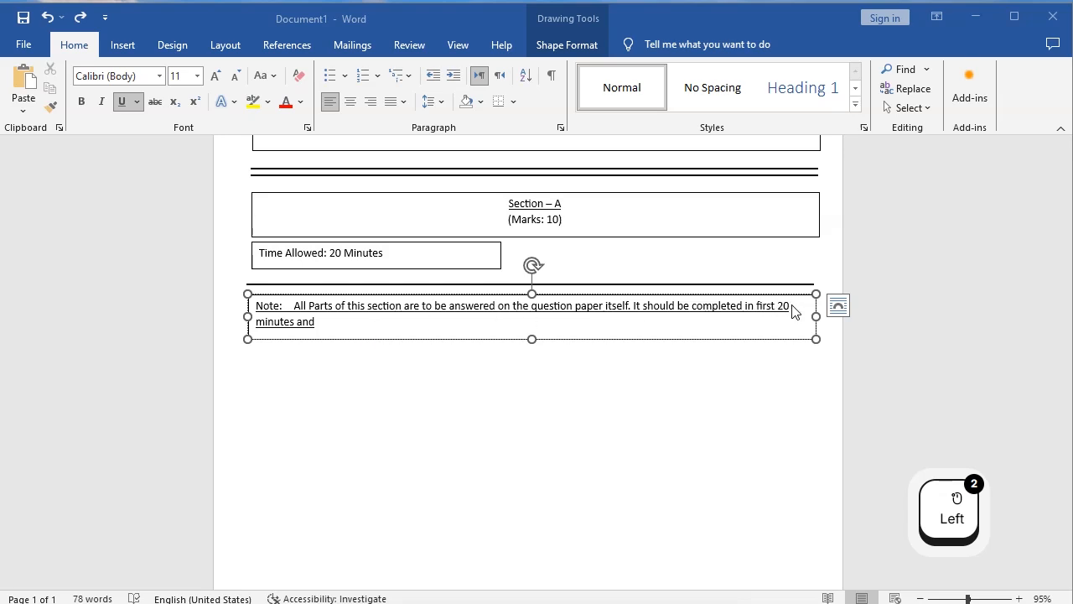
click(365, 603)
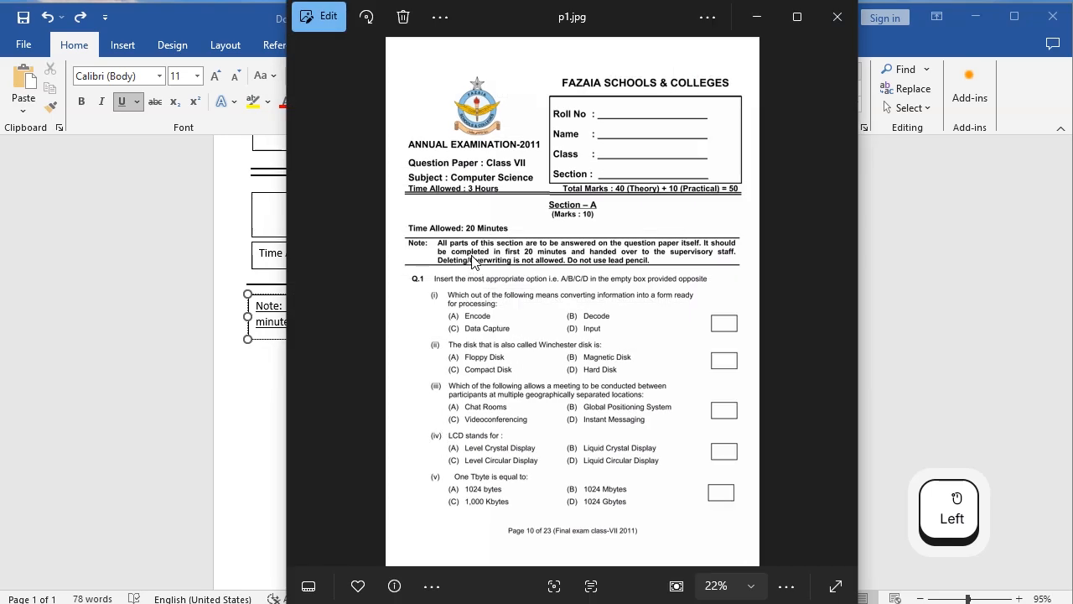
click(757, 17)
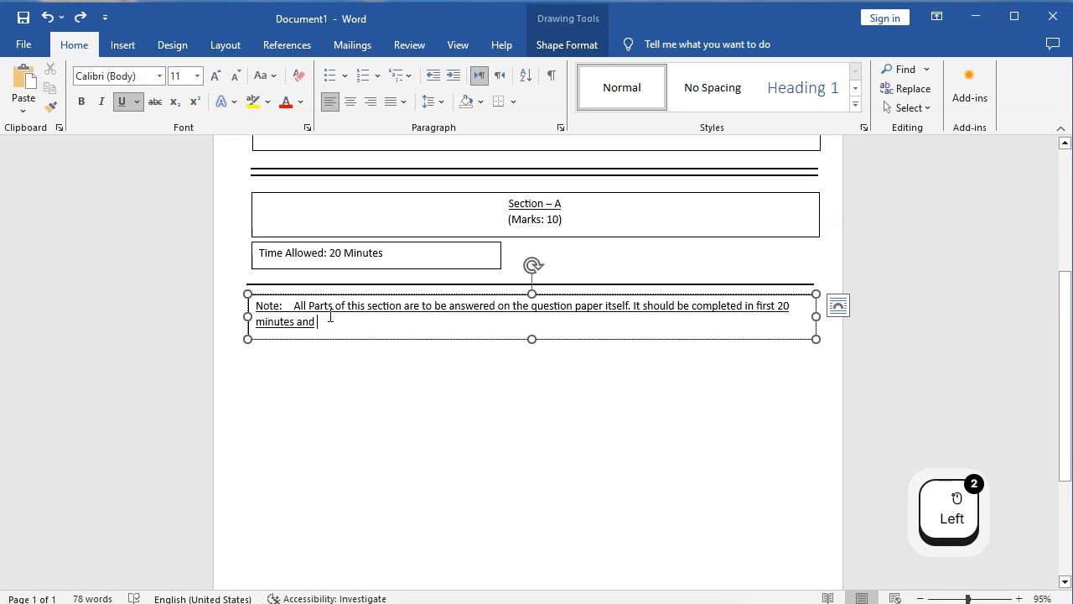
Delete the words "minutes and" on the note's second line and enter them again
drag(318, 321, 260, 320)
key(BackSpace)
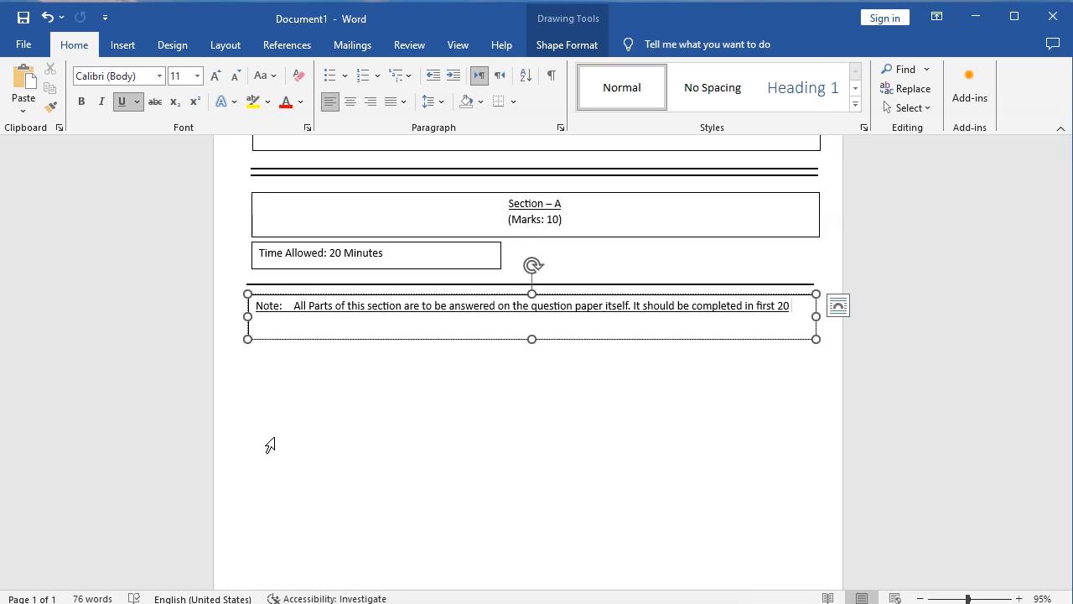
text(m)
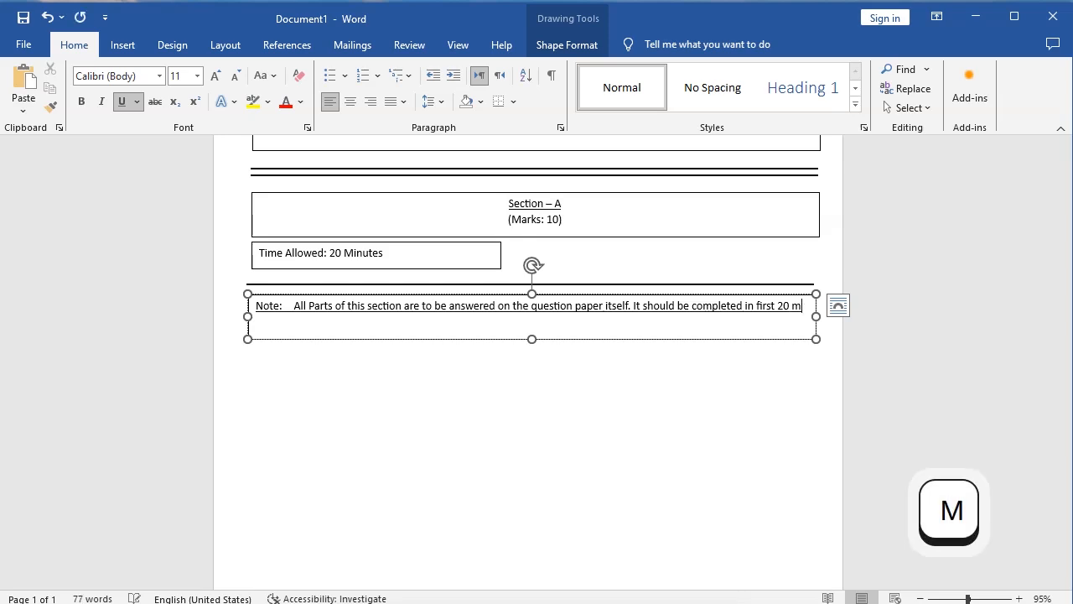
text(inutes)
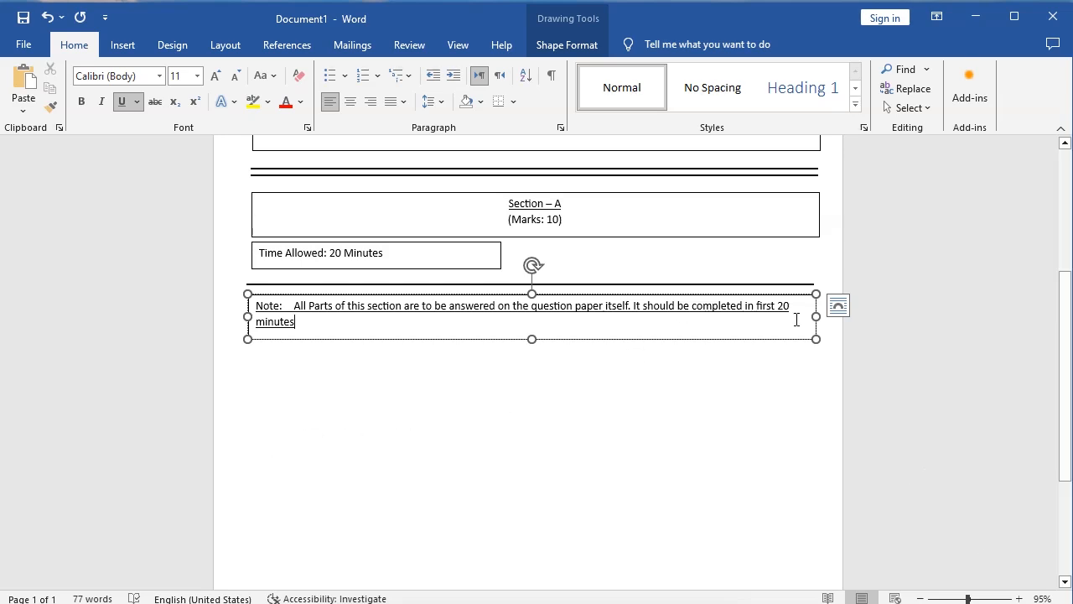
text(and)
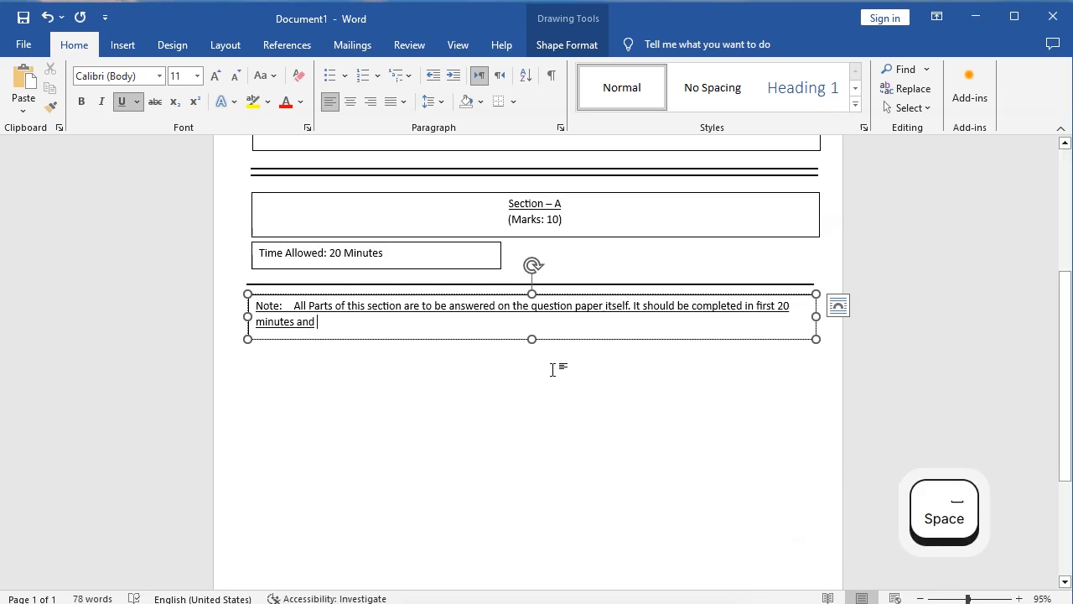
Indent the note's second line and complete it with "handed over to the supervisory staff. Deleting/Overwriting is not allowed. Do not use lead pencil."
click(289, 601)
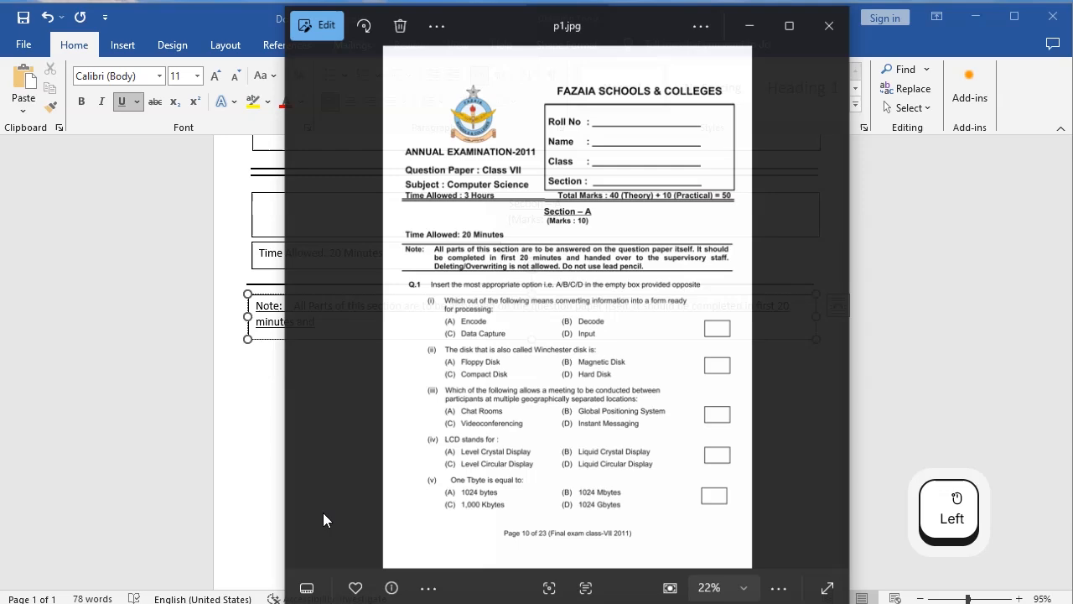
click(758, 24)
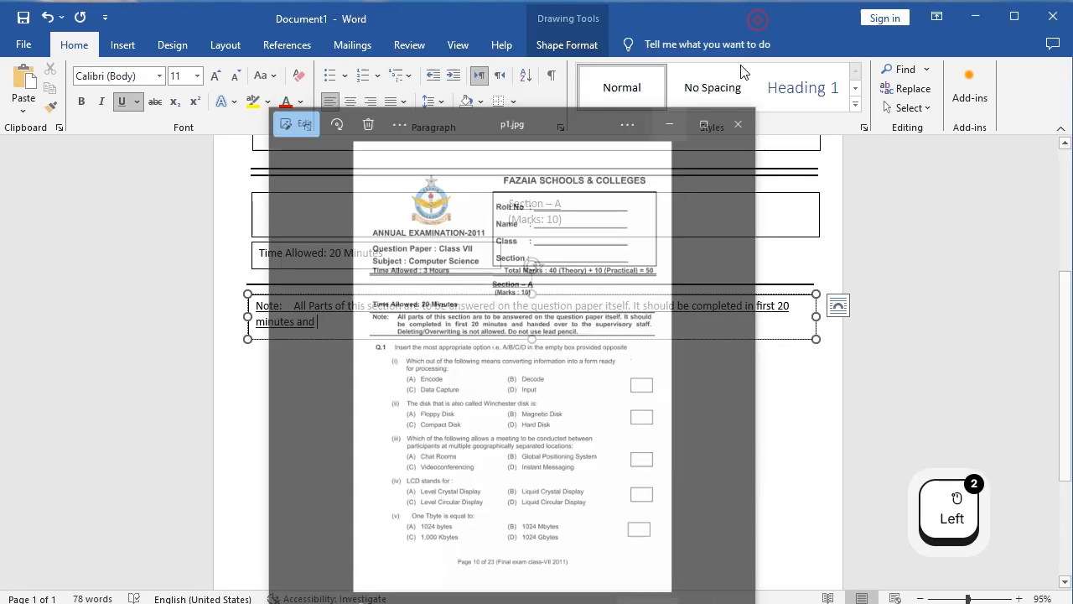
click(258, 324)
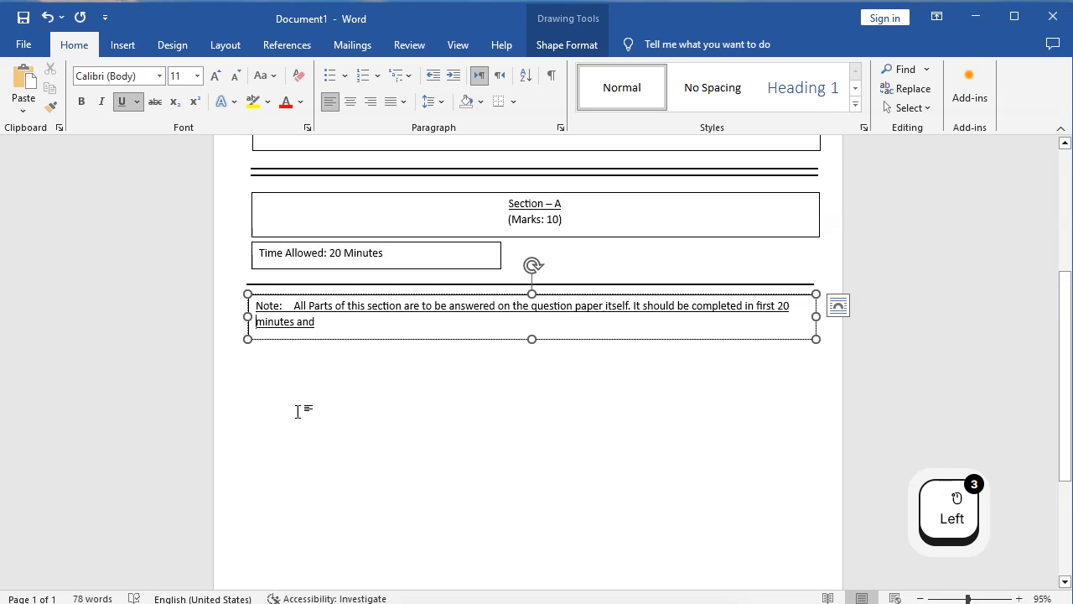
key(Tab)
click(362, 323)
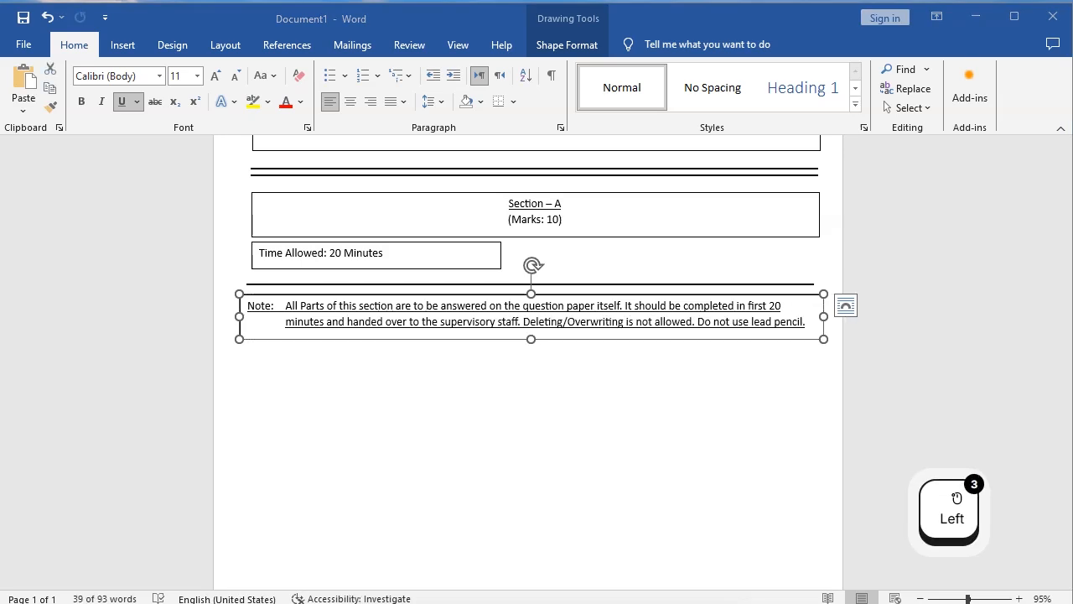
Remove the underline from the entire note text
drag(803, 329, 226, 305)
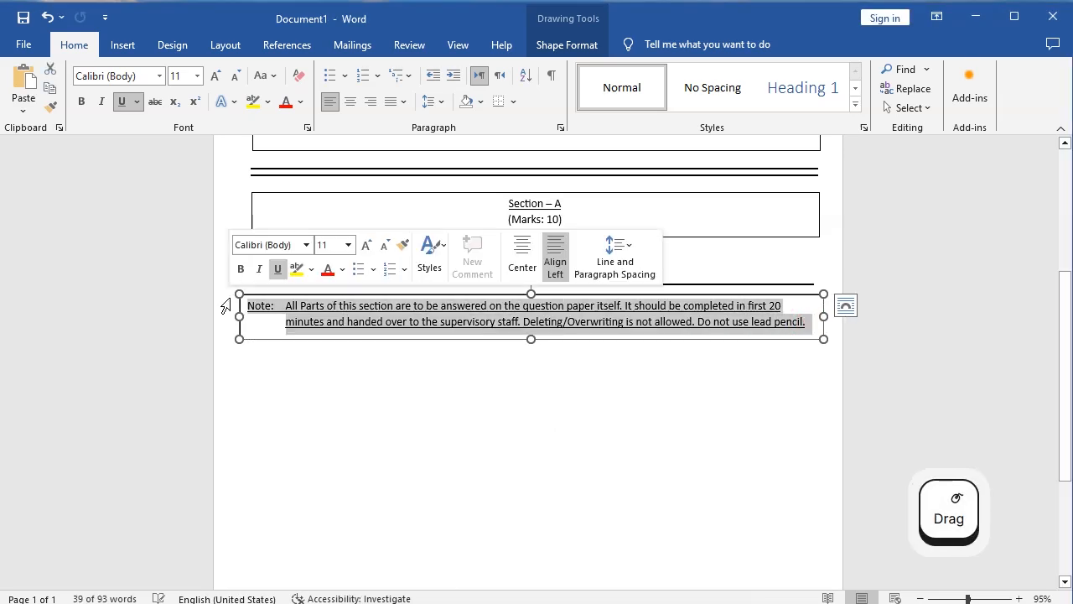
key(ctrl+u)
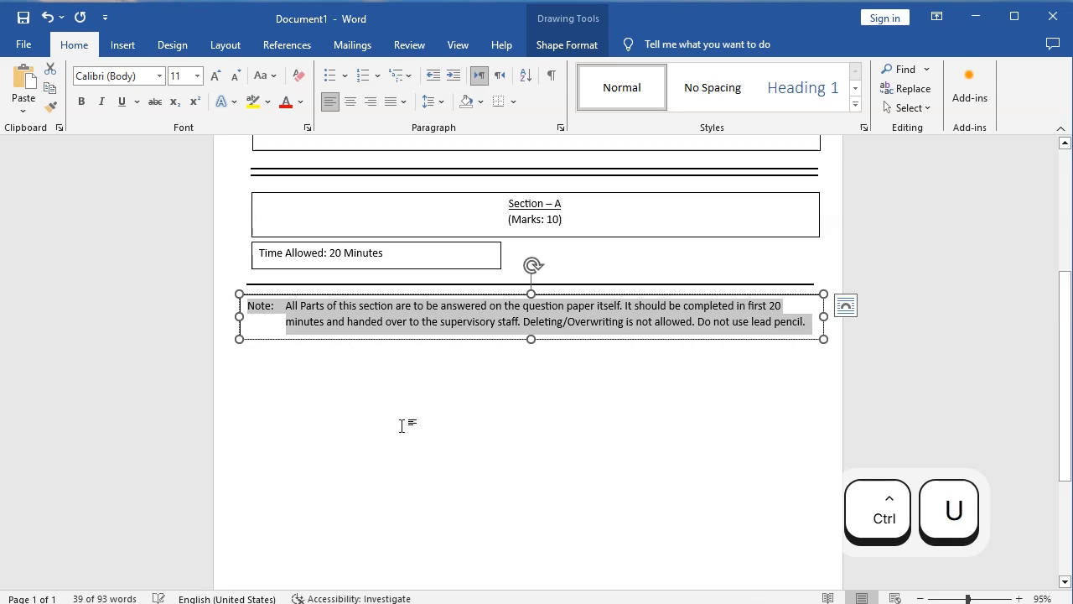
click(431, 374)
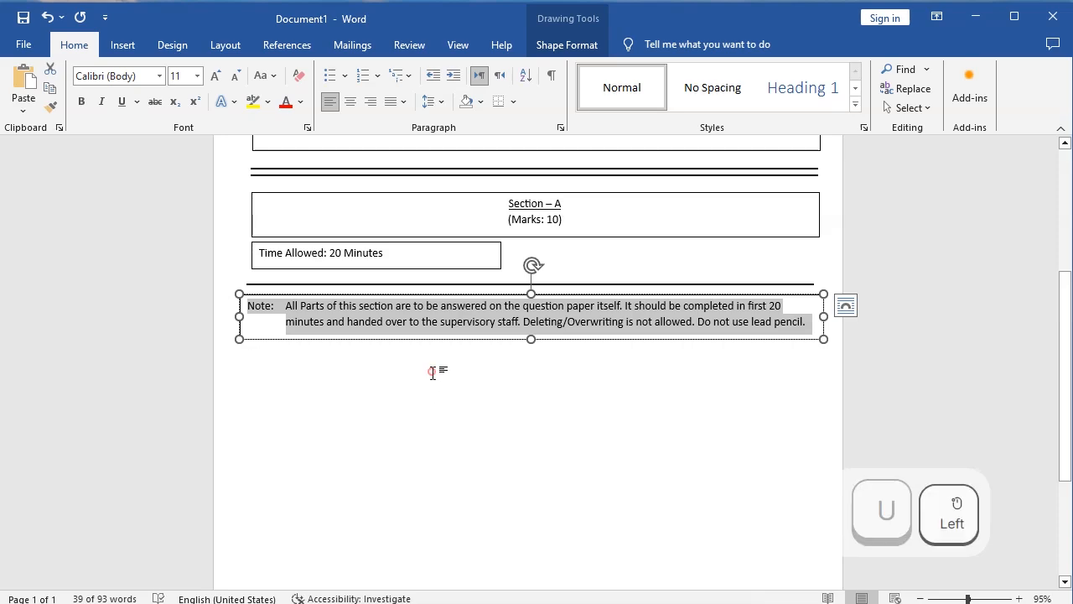
scroll(403, 386, up, 3)
scroll(425, 440, down, 3)
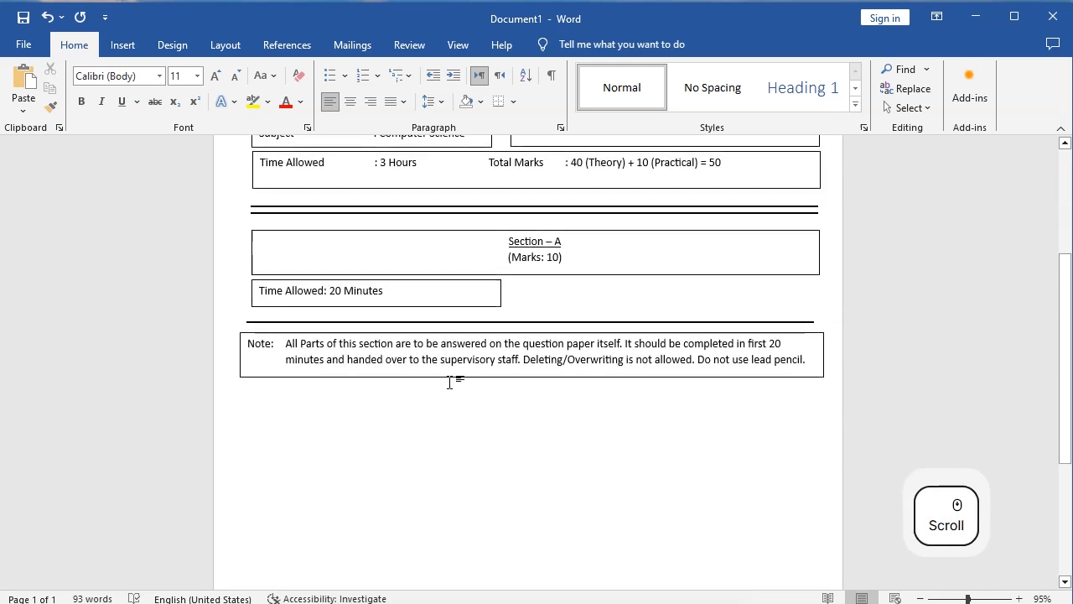
Place a duplicate of the note box directly beneath the original and clear all text from the copy
click(519, 352)
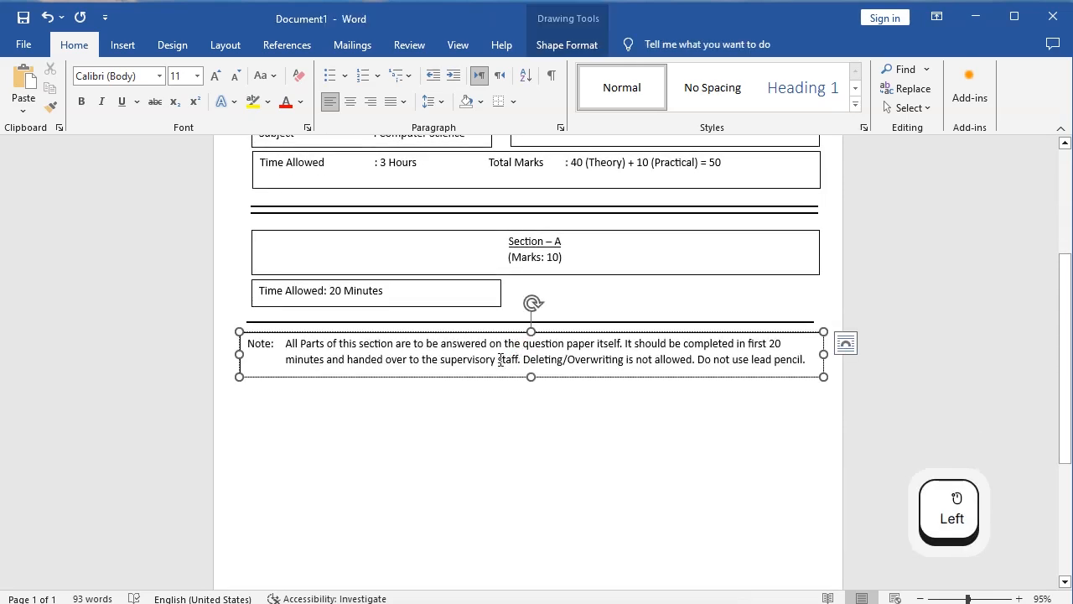
drag(509, 383, 503, 421)
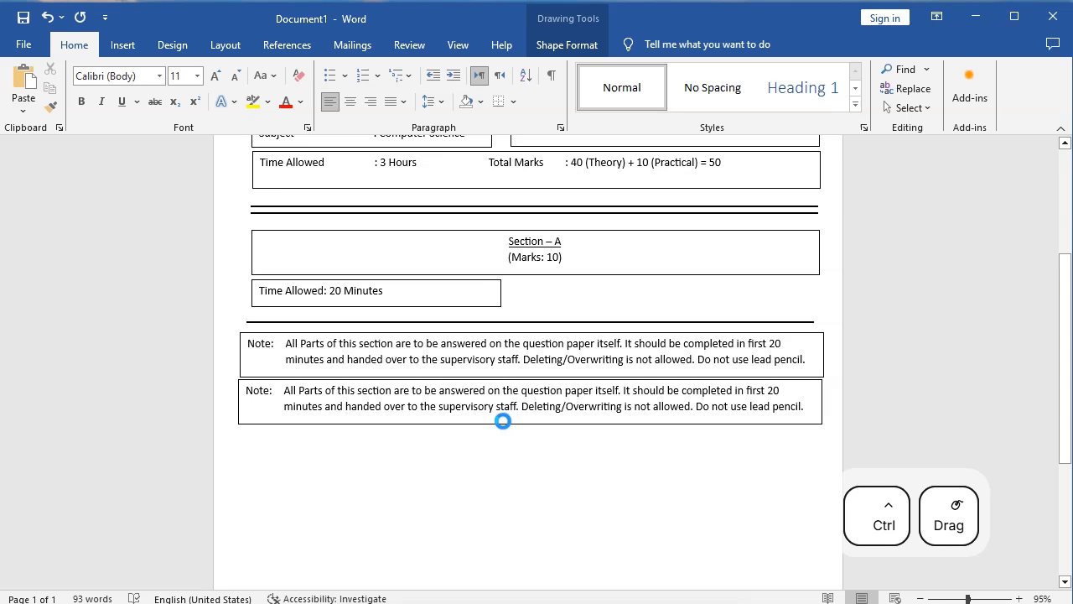
click(501, 403)
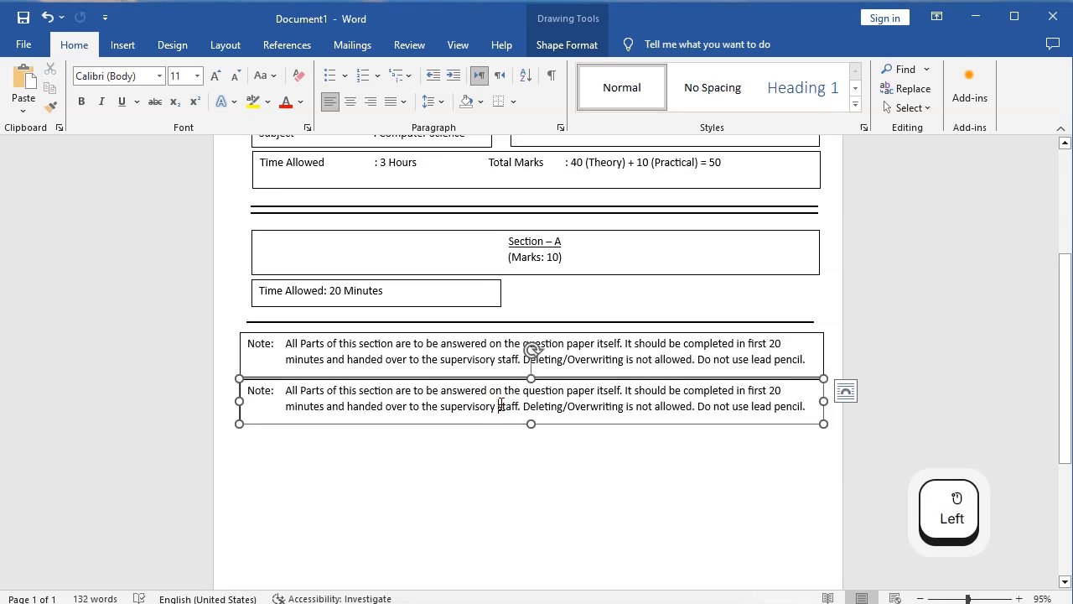
key(ctrl+a)
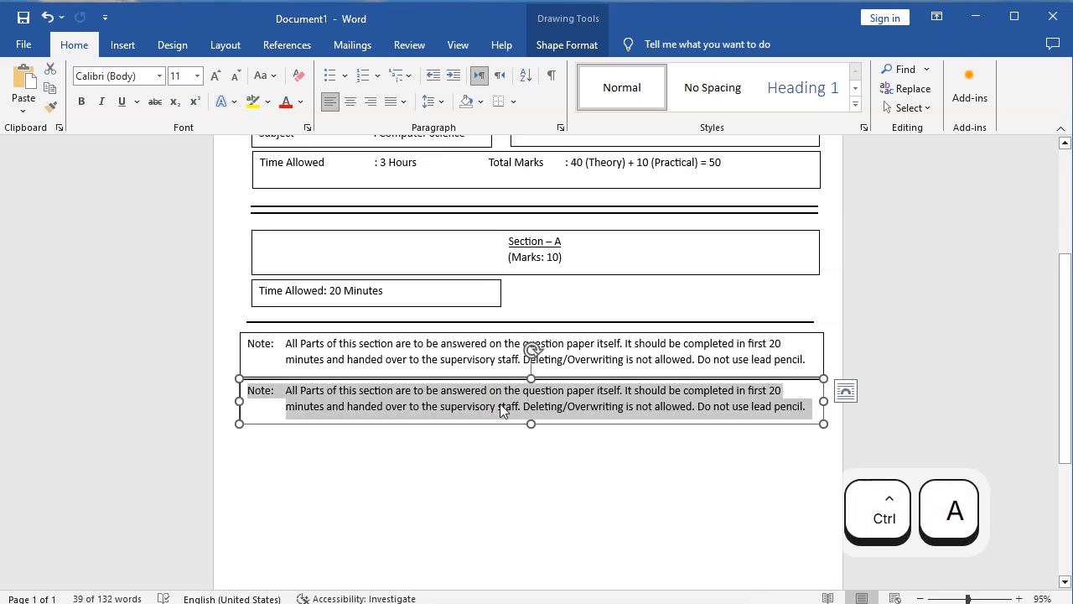
key(BackSpace)
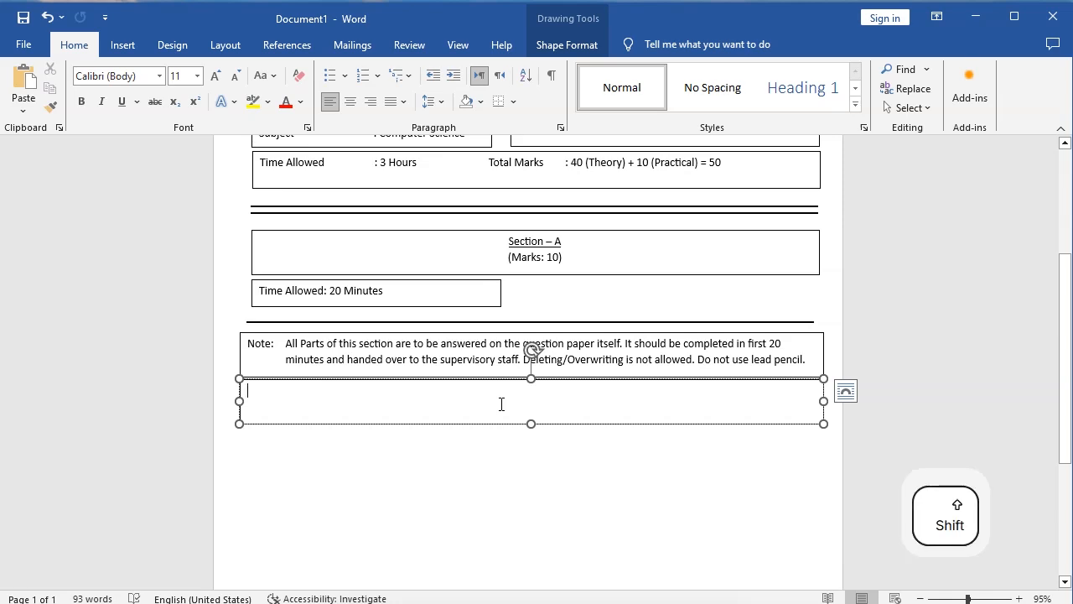
Enter "Q.1", a tab and "Insert the most appropriate option i.e. A/B/C/D in the empty box provided opposite" in the empty box, and fit its height
text(Q)
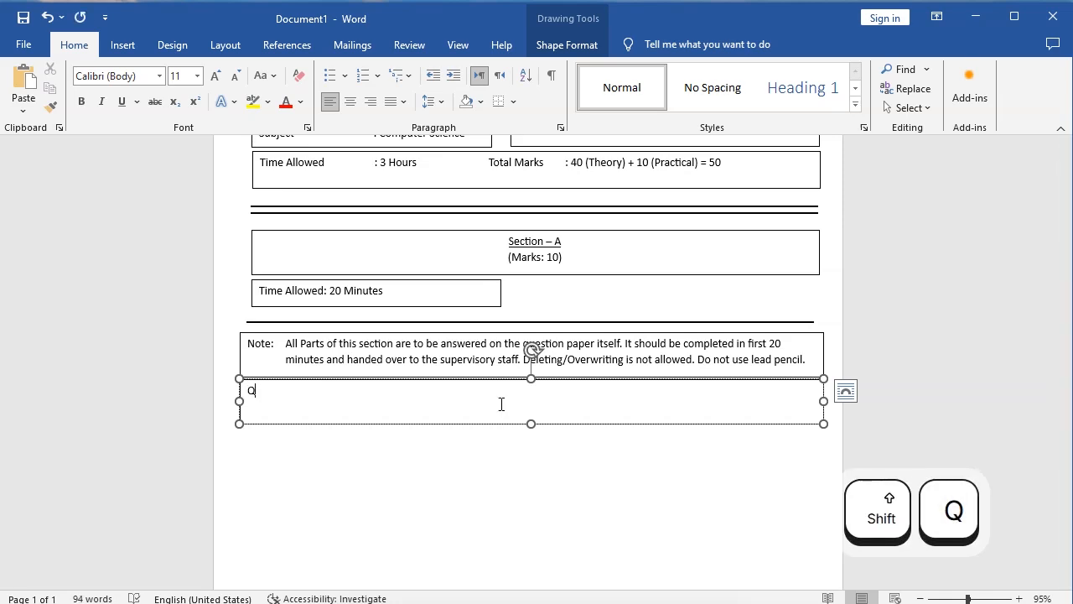
text(.1)
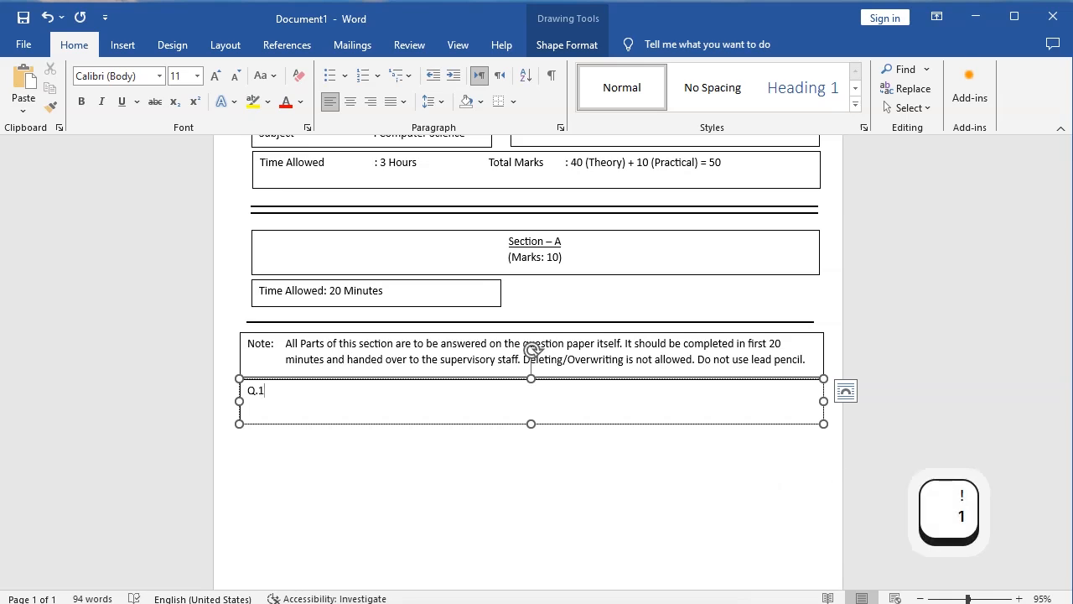
key(Tab)
text(Insert)
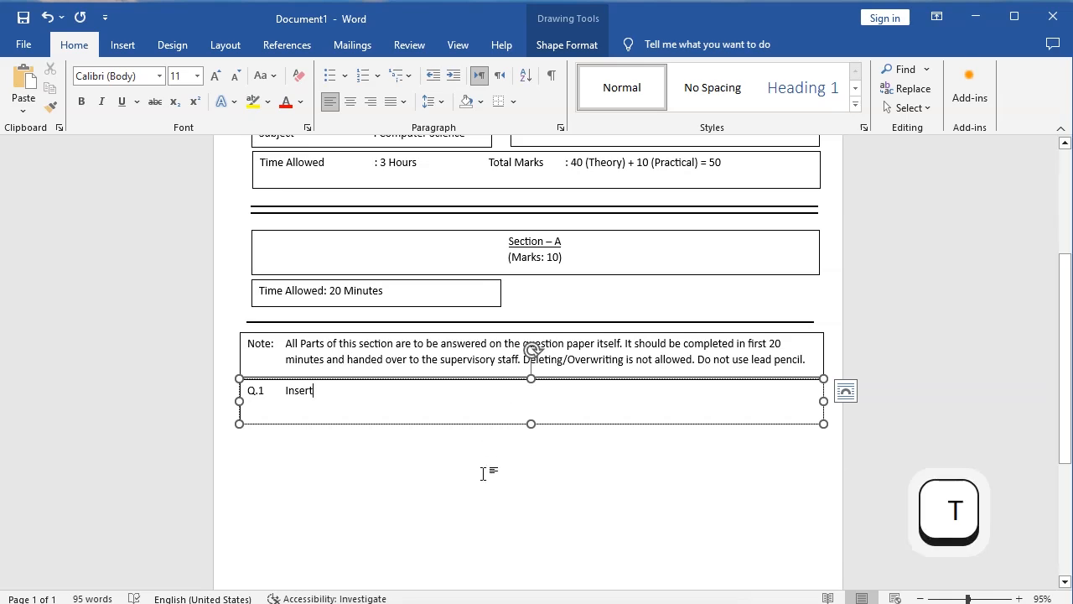
click(494, 410)
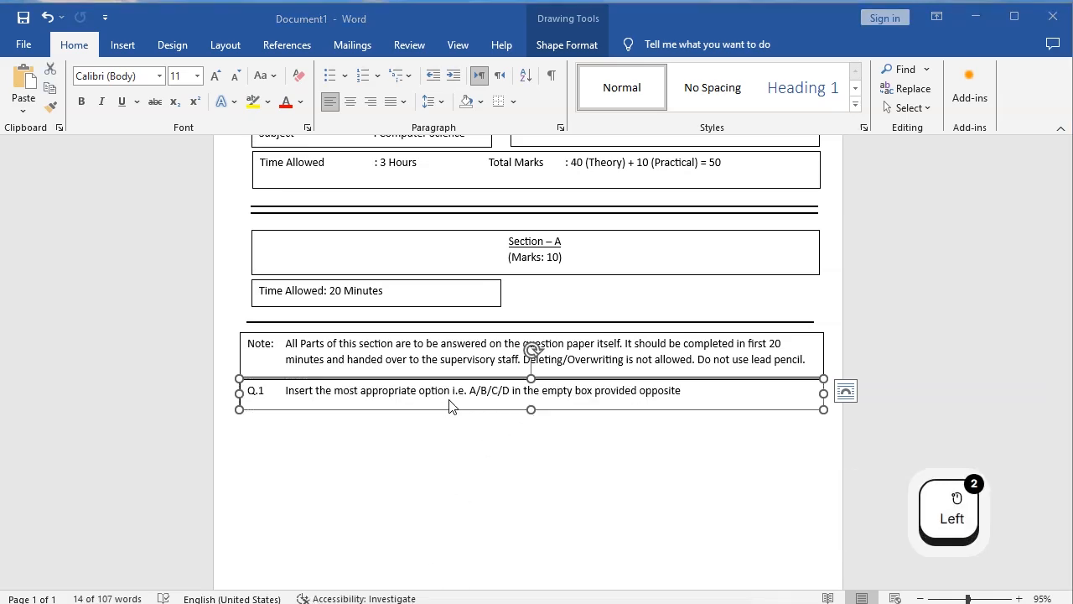
Compare the document with the reference image p1.jpg, reviewing the page from the header to the Q.1 box
click(382, 603)
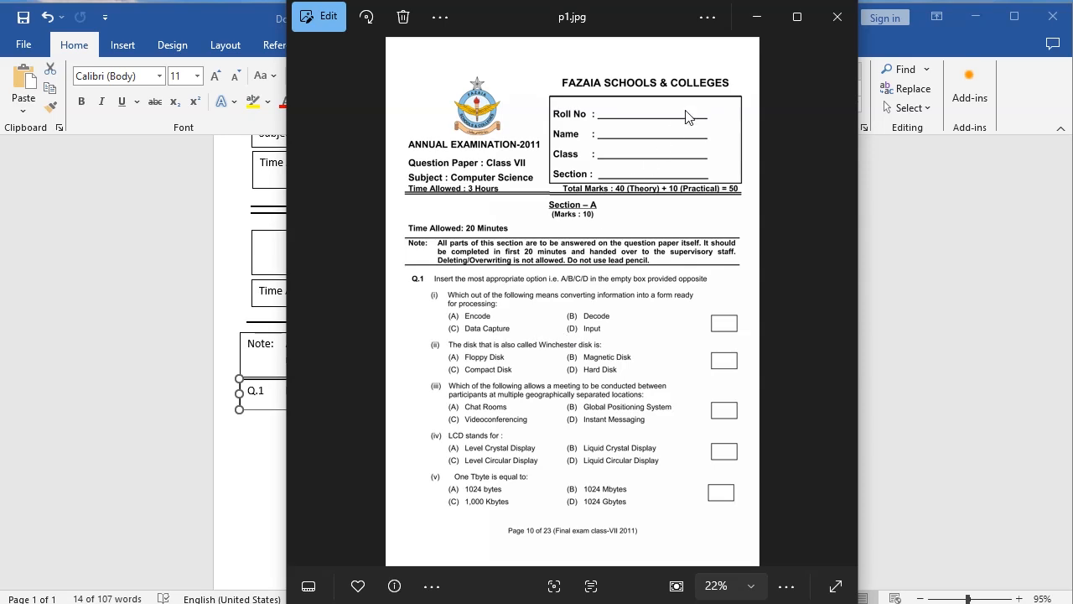
click(757, 20)
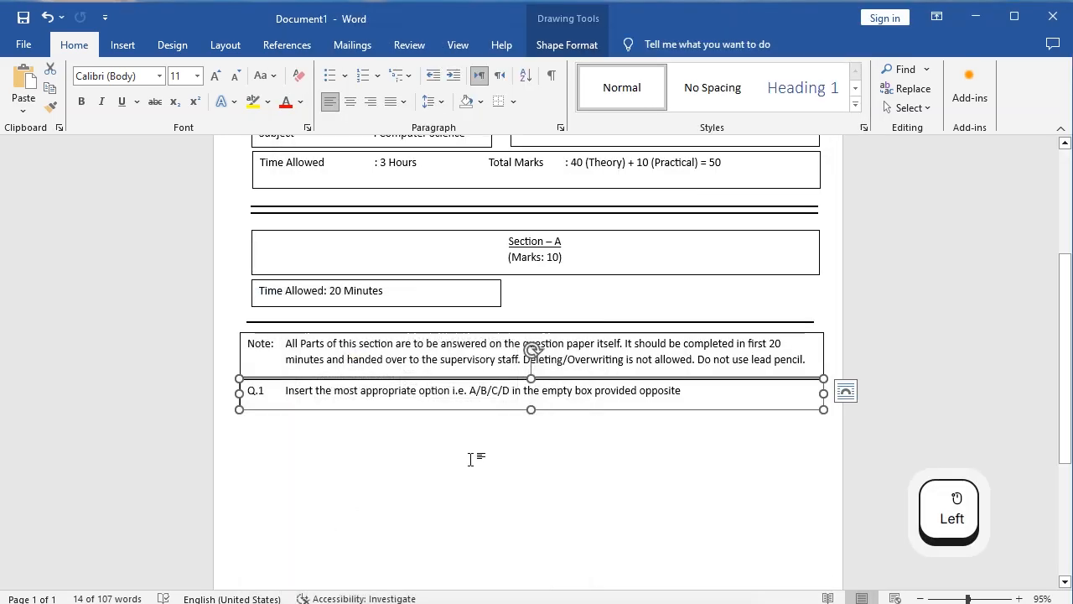
click(470, 459)
scroll(462, 458, down, 2)
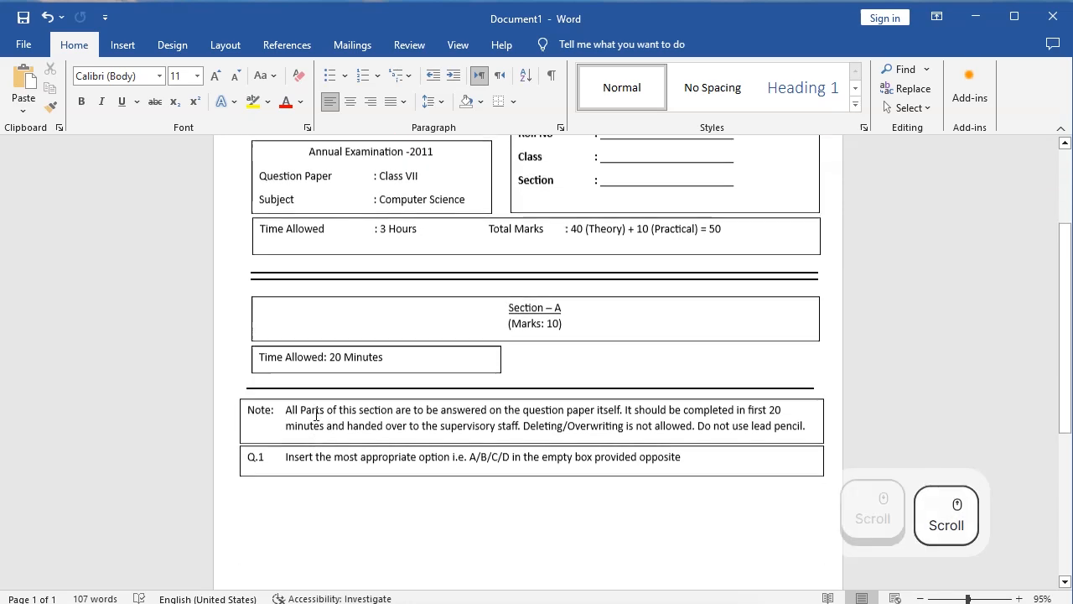
drag(1059, 299, 936, 230)
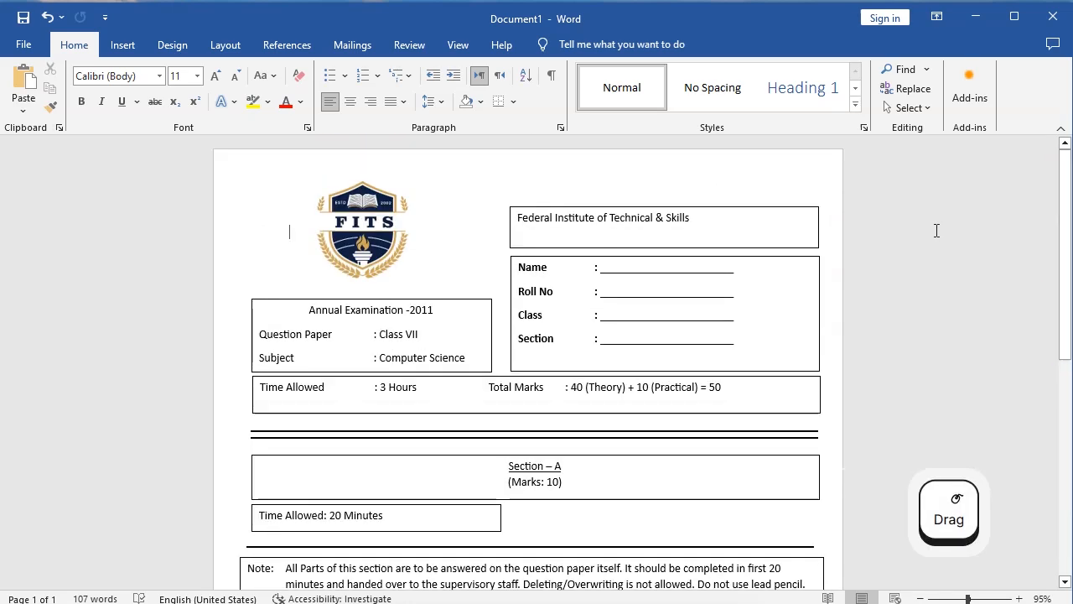
drag(1064, 299, 1065, 417)
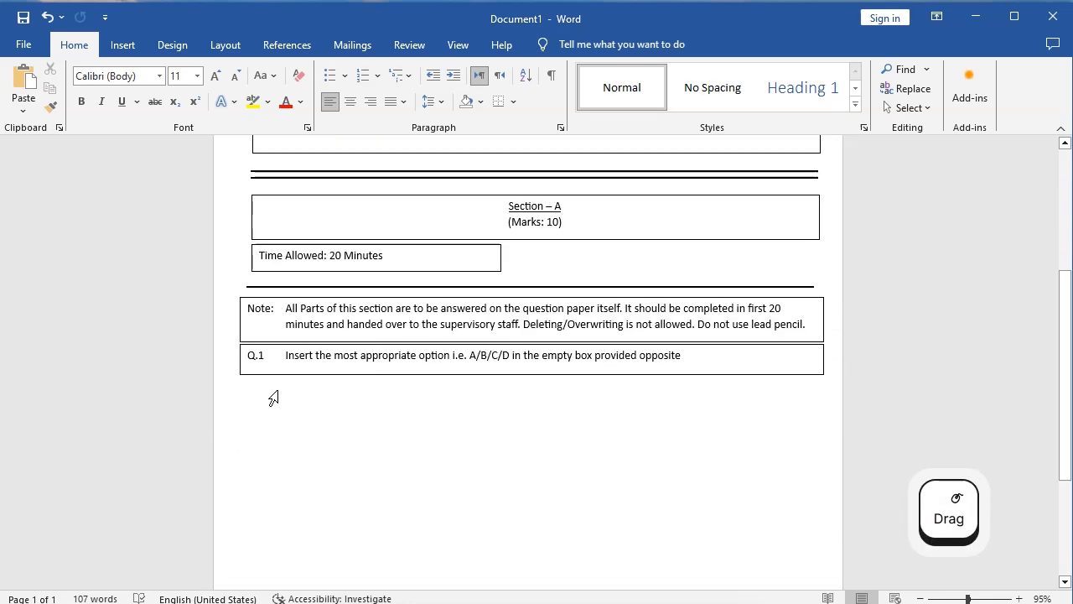
click(1064, 252)
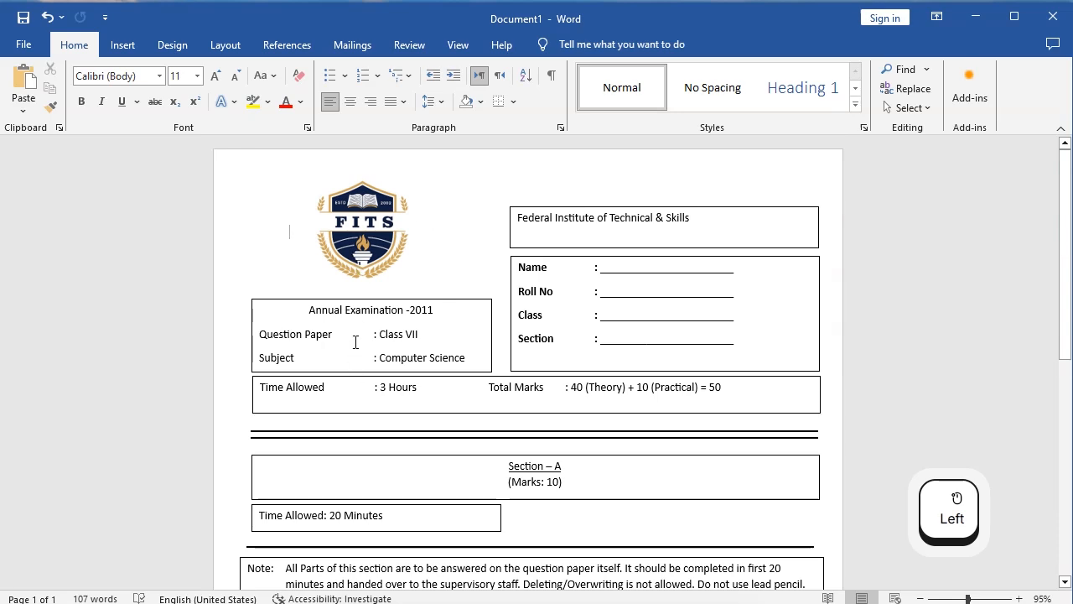
key(Return)
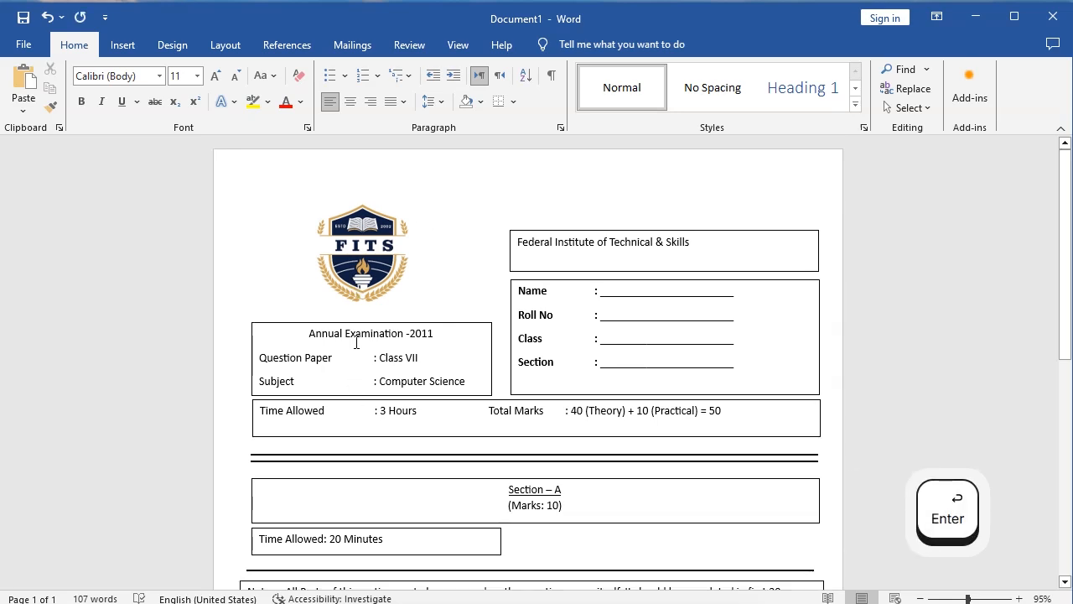
key(ctrl+z)
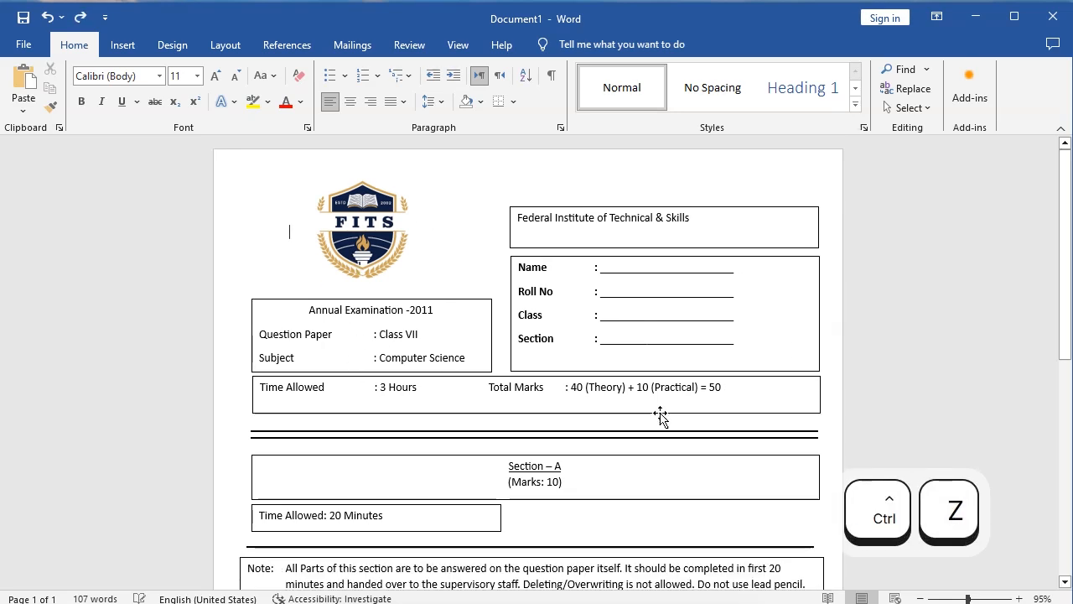
Place the insertion point in the blank area just beneath the Q.1 box, near its first text column
drag(1064, 324, 1067, 535)
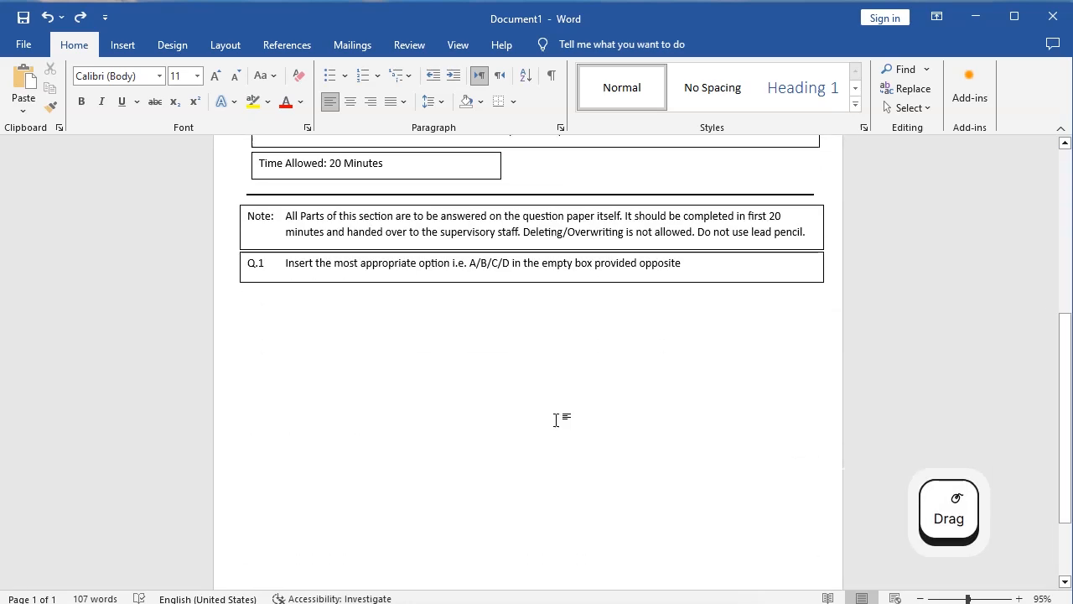
double_click(277, 307)
scroll(308, 426, down, 1)
scroll(308, 425, down, 2)
double_click(288, 455)
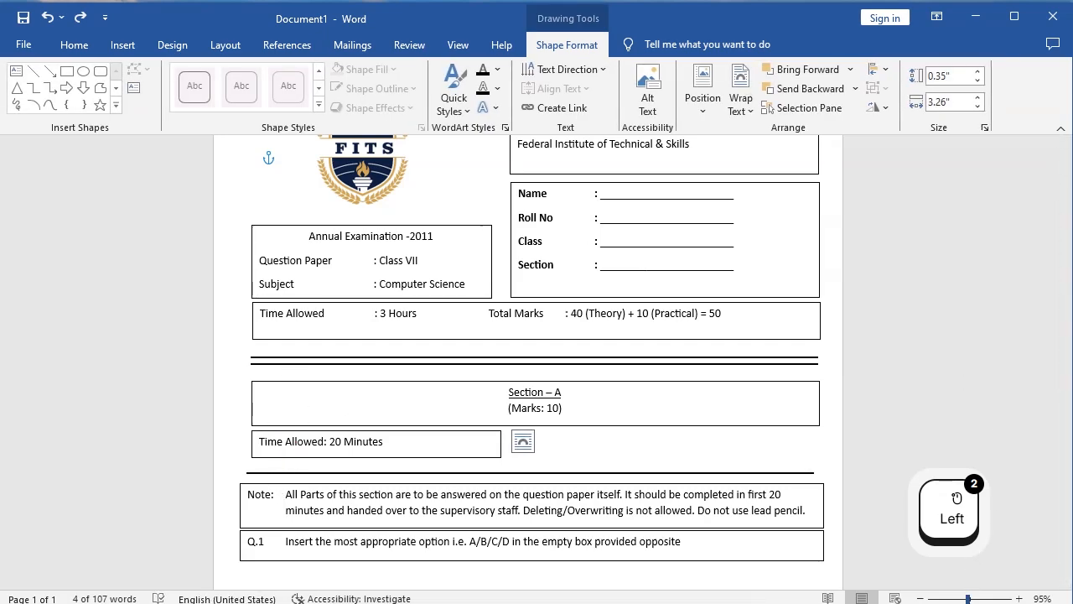
click(958, 598)
drag(959, 599, 952, 599)
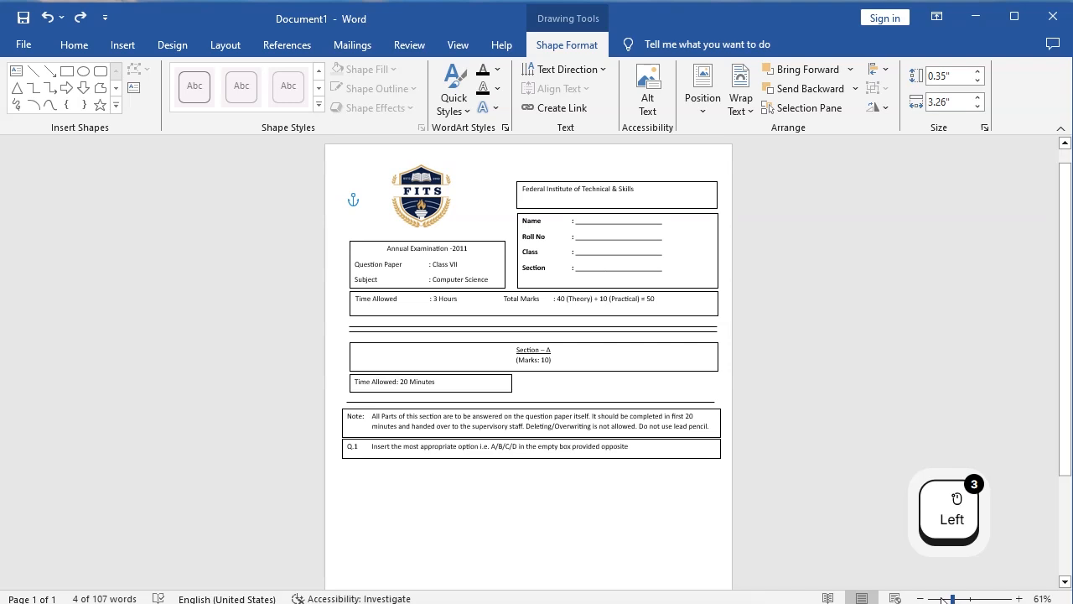
double_click(367, 484)
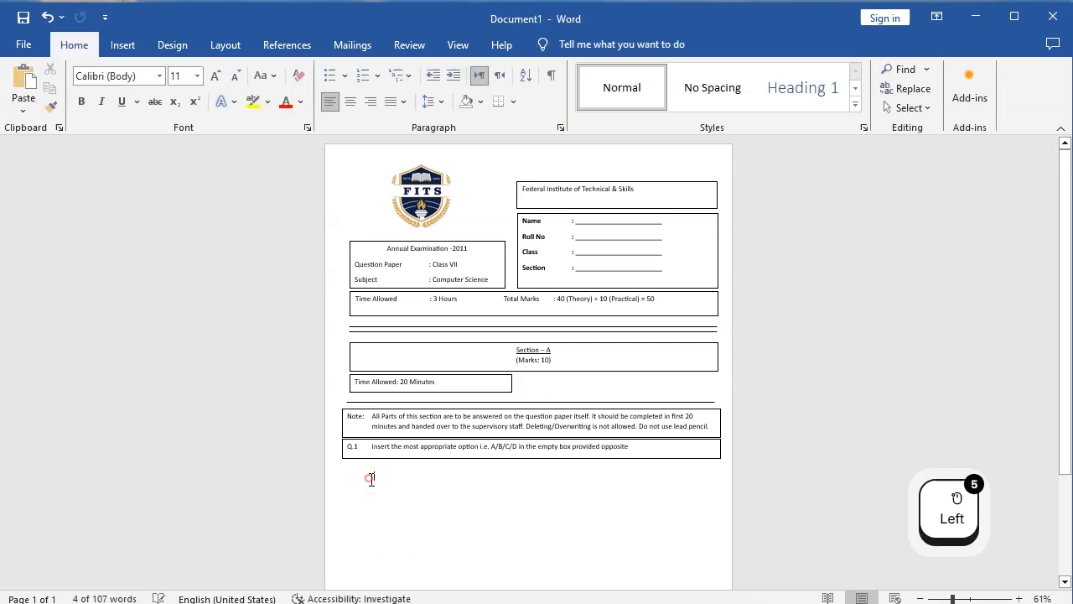
click(369, 469)
click(366, 472)
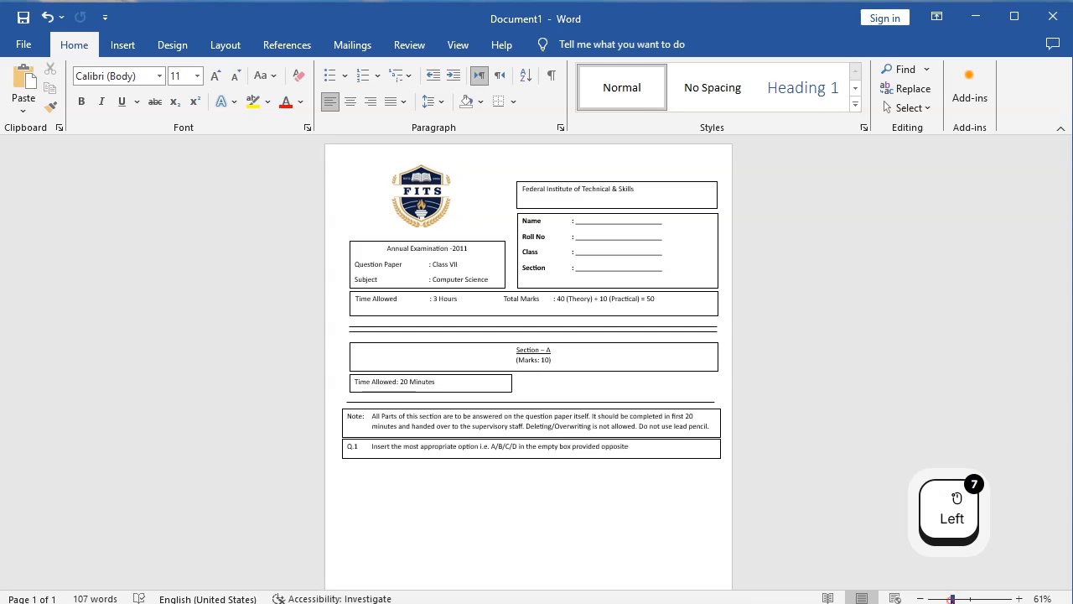
click(970, 598)
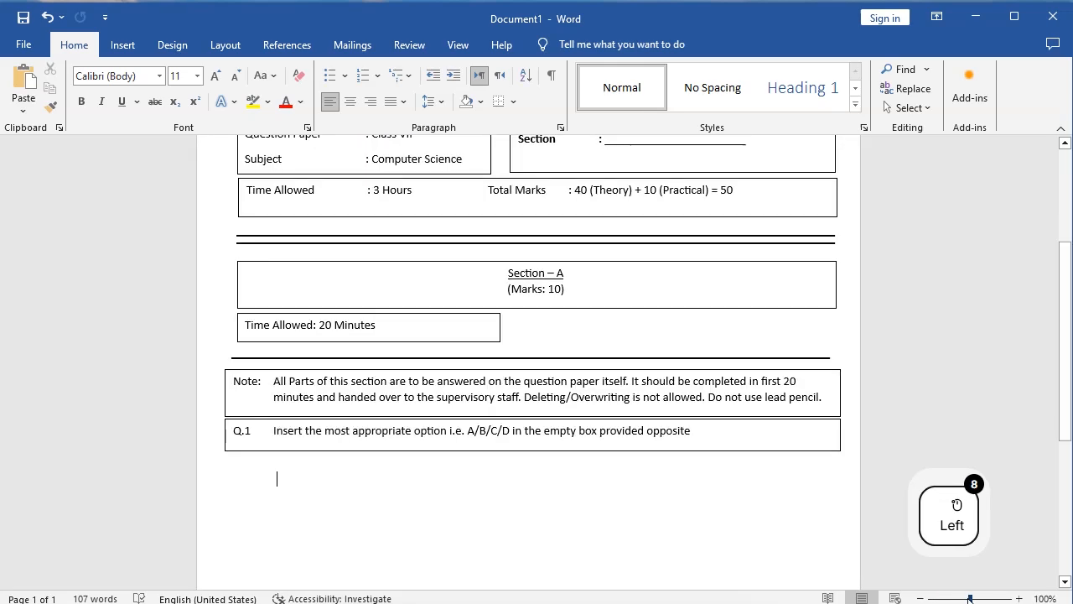
Insert a table with three columns and three rows beneath the Q.1 box
drag(1063, 371, 1064, 482)
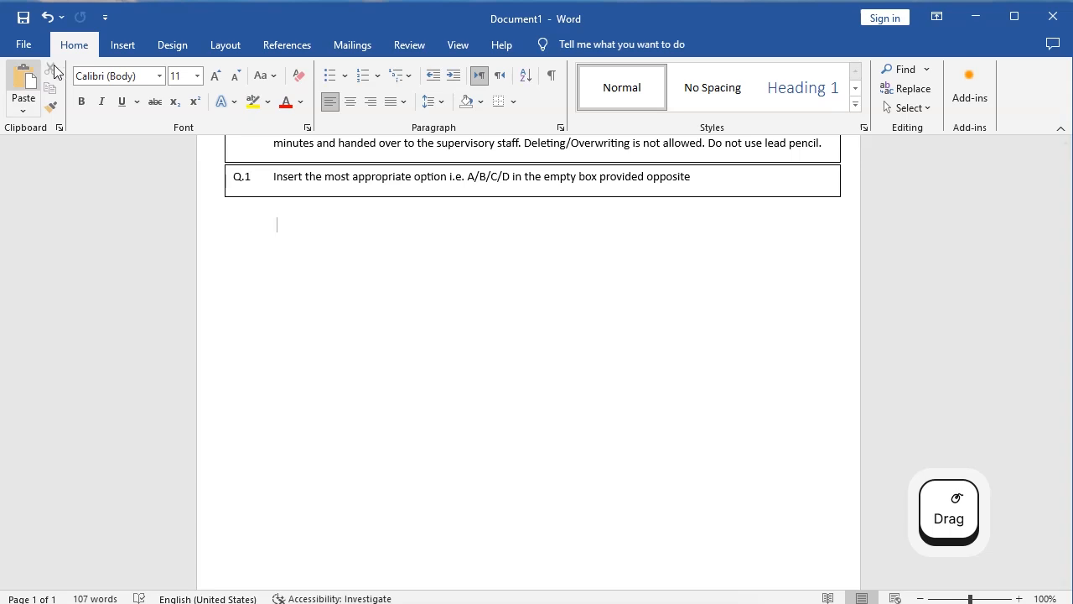
click(110, 47)
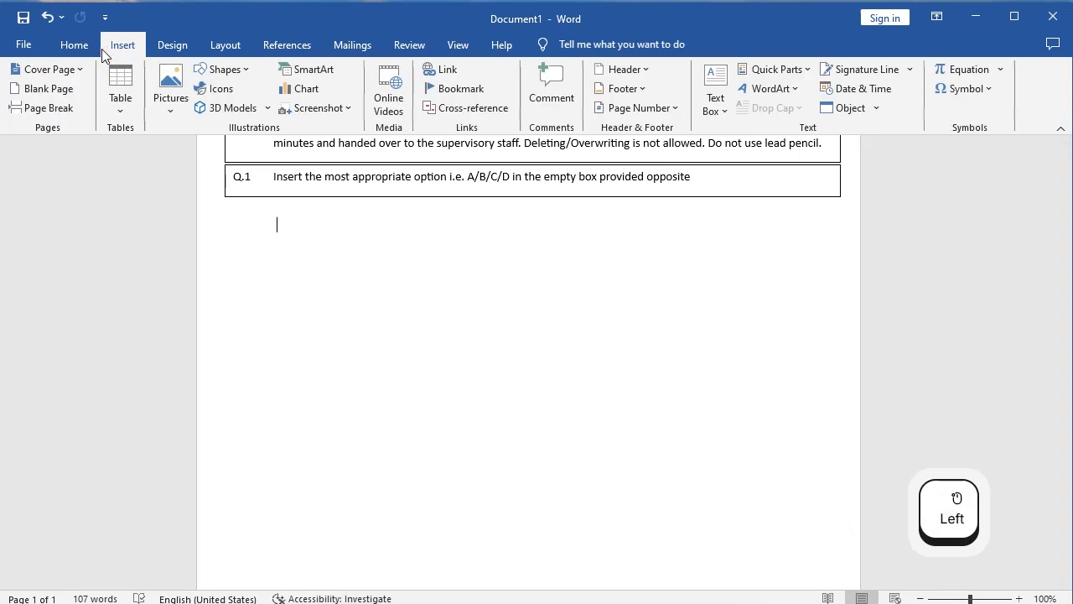
click(120, 92)
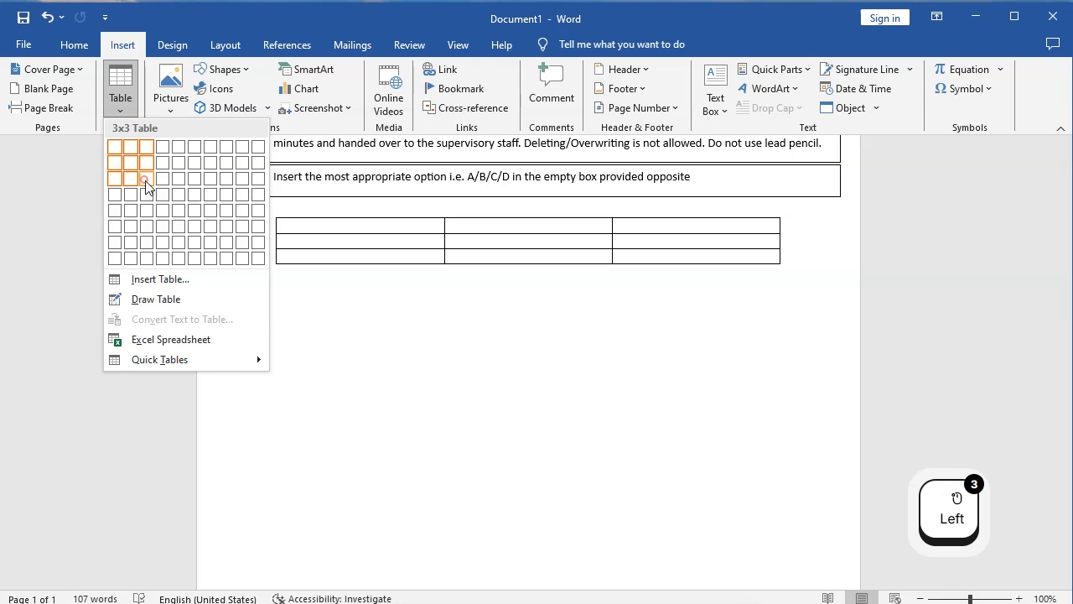
click(146, 180)
Merge the three cells of the new table's first row into a single cell
drag(687, 225, 405, 227)
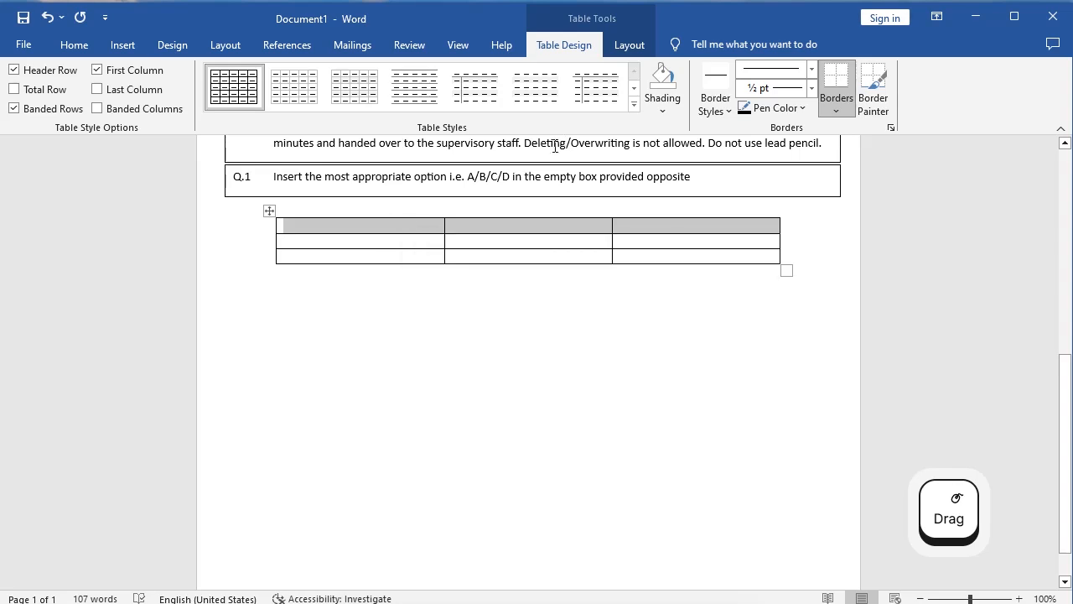
click(624, 49)
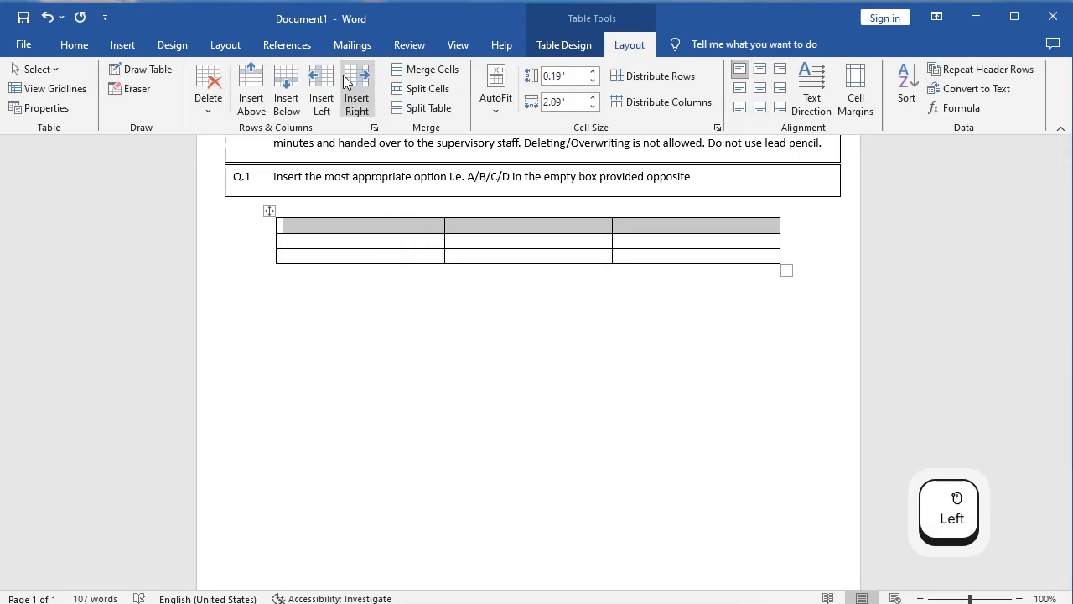
click(428, 74)
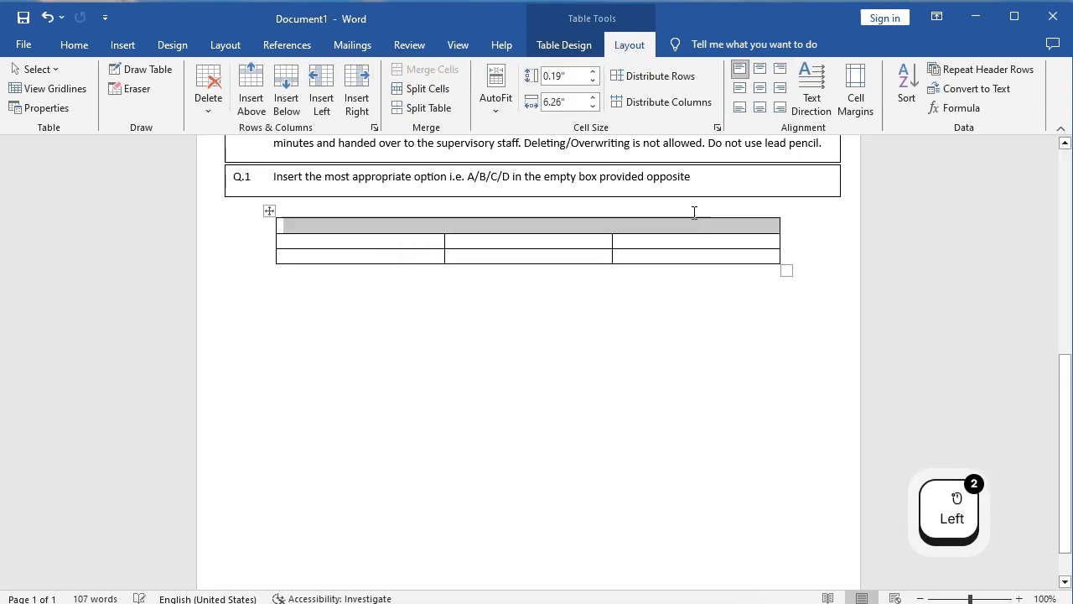
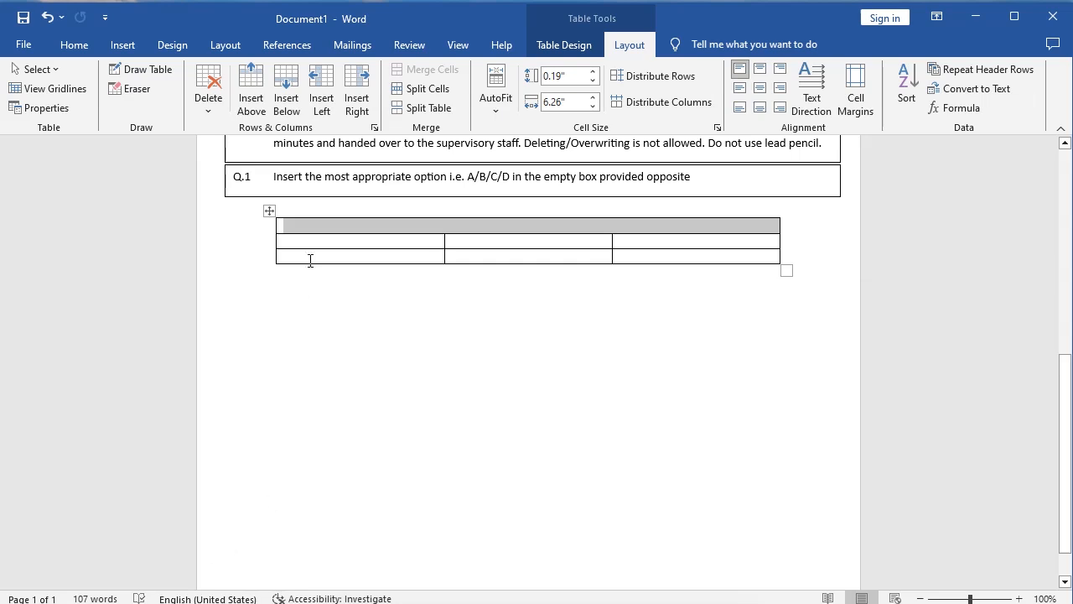
click(300, 232)
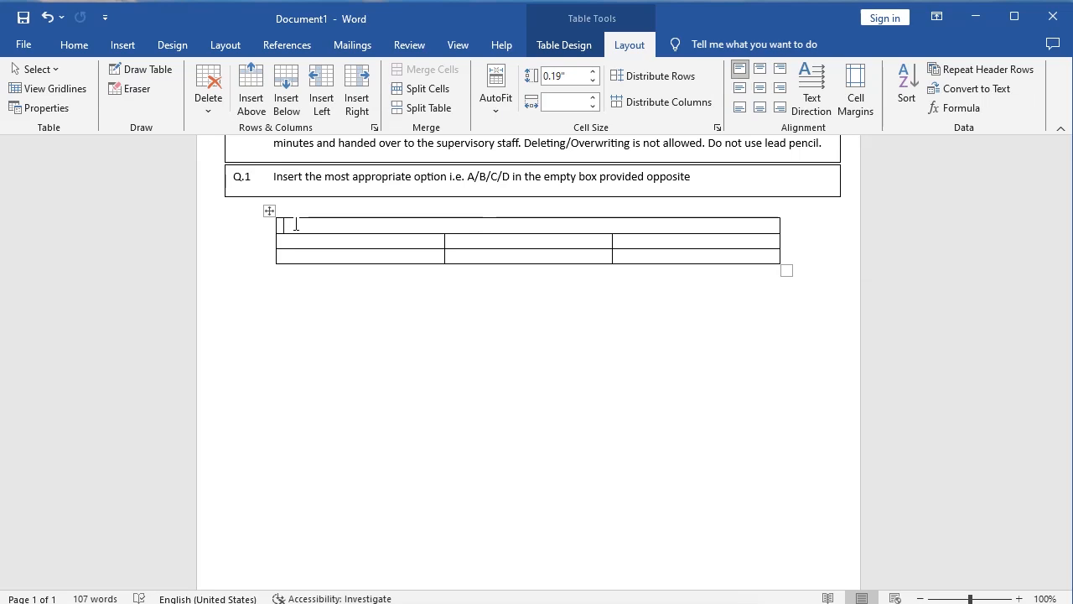
text(()
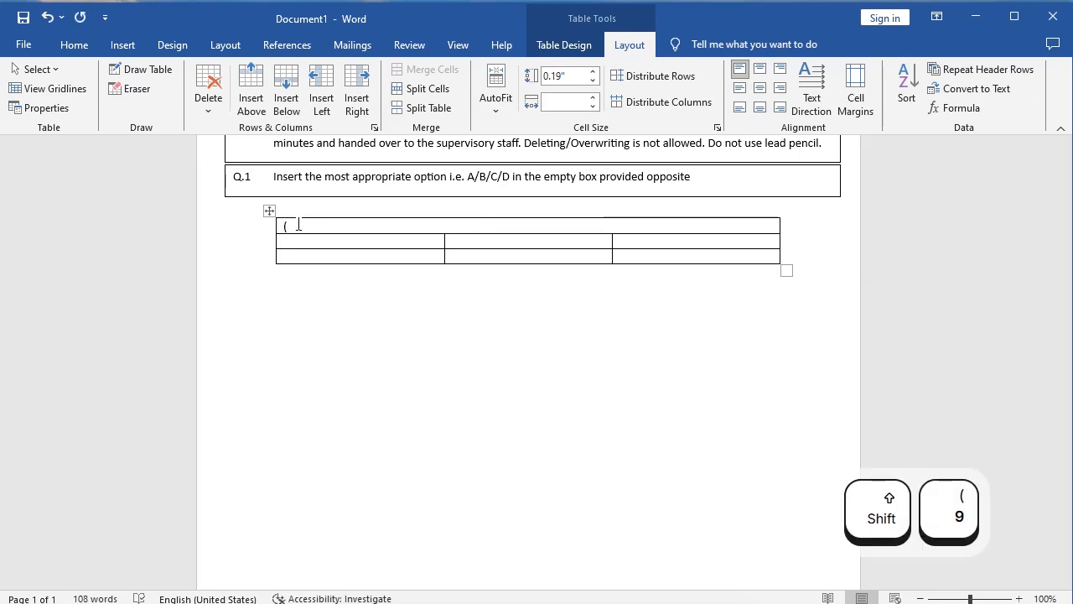
text(i).)
key(BackSpace)
key(BackSpace)
key(BackSpace)
key(BackSpace)
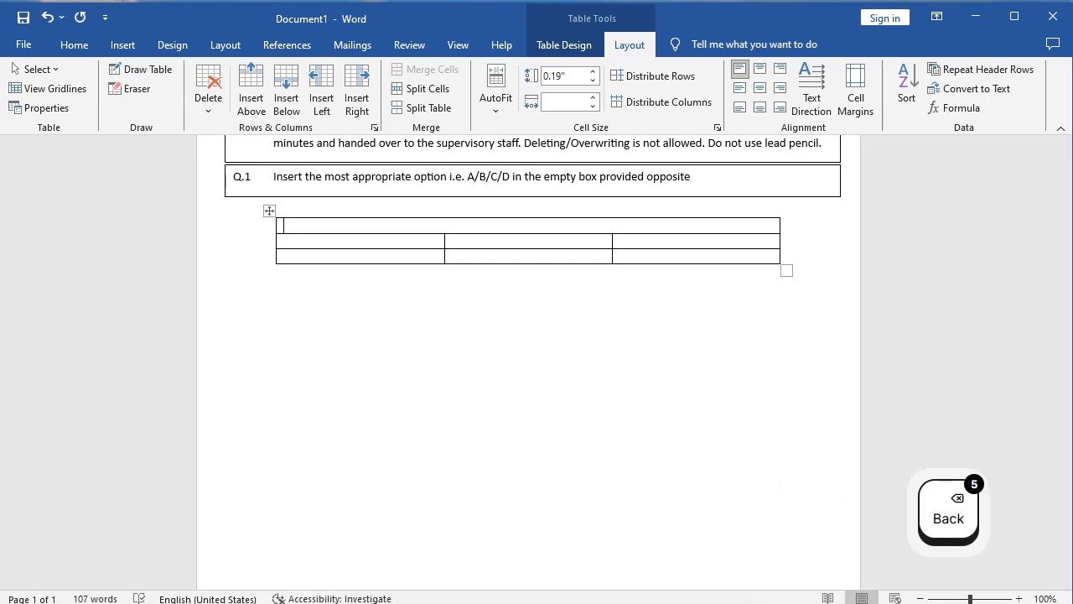
text(1)
key(BackSpace)
text(i.)
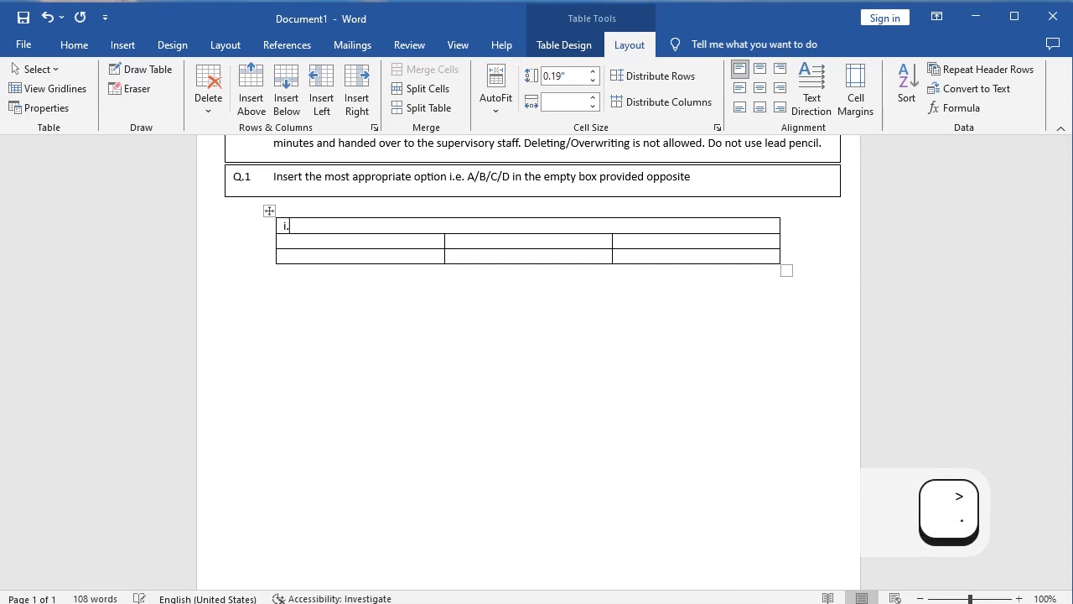
key(Tab)
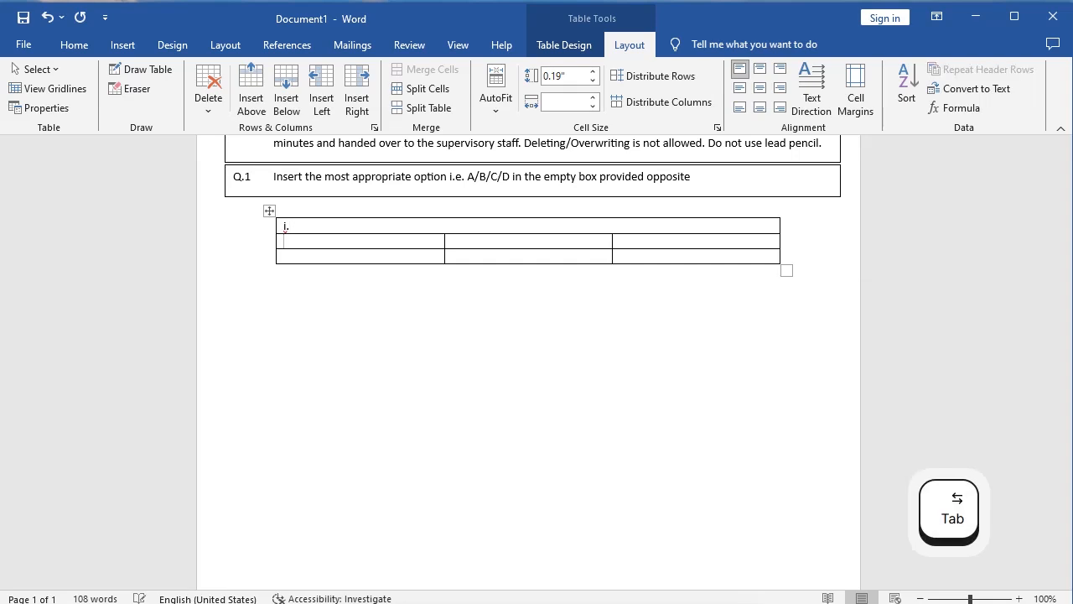
click(307, 227)
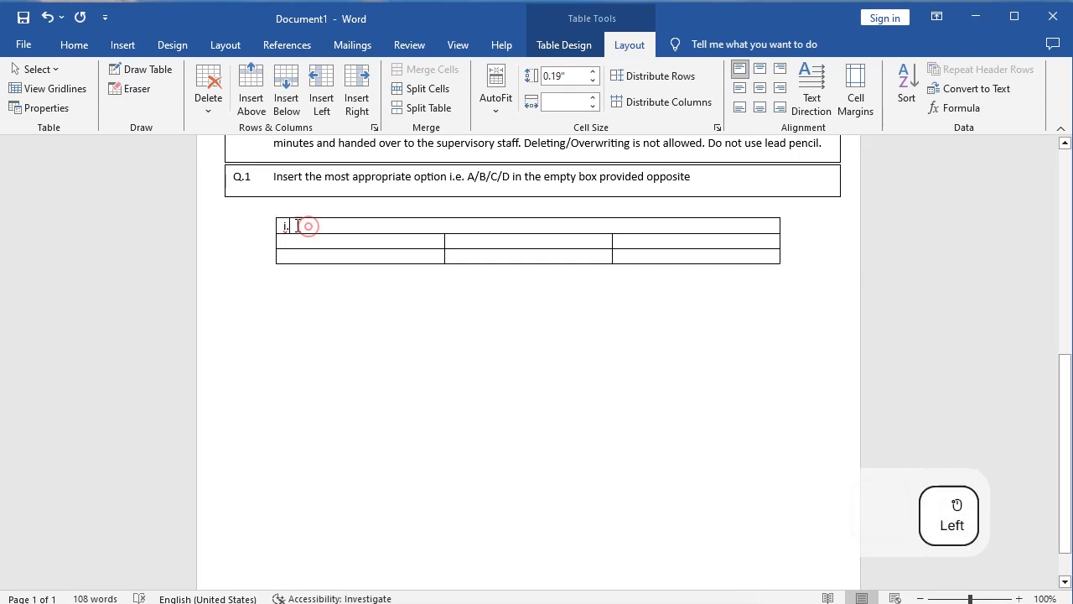
click(267, 228)
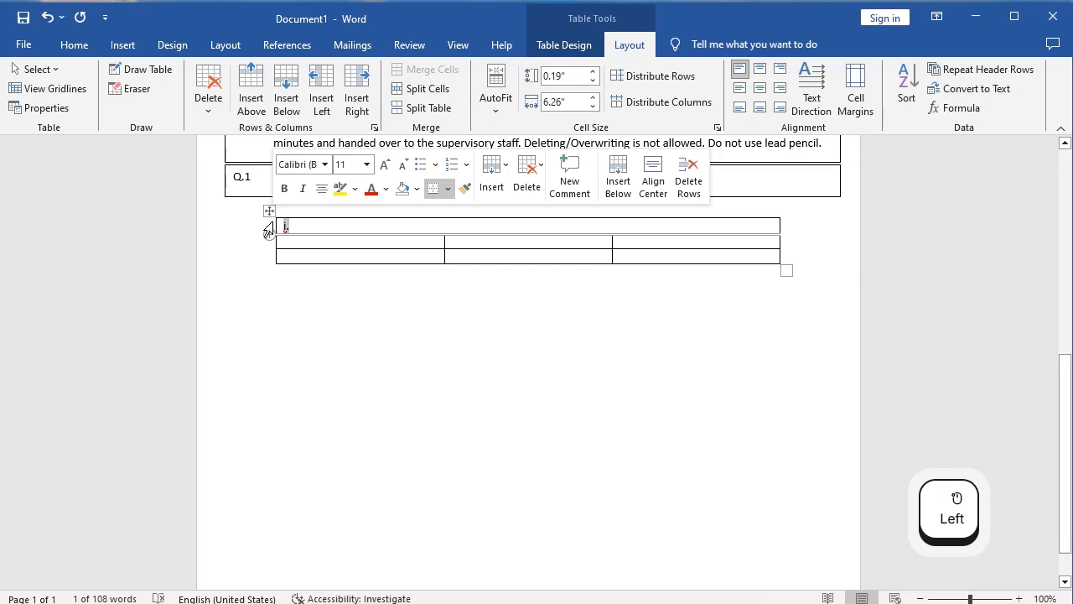
key(BackSpace)
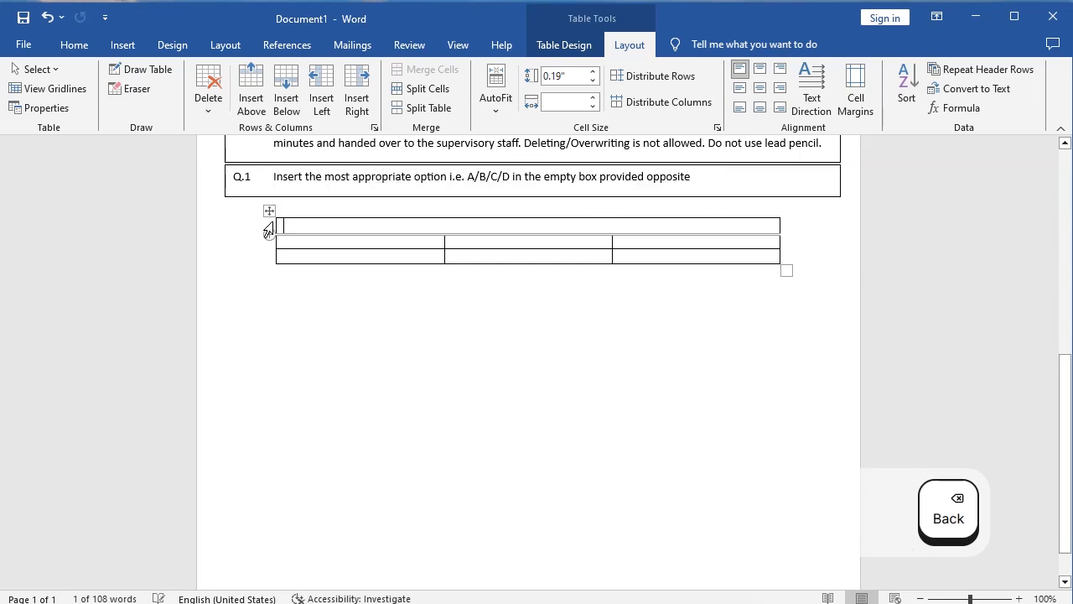
Enter "What is the color of sky?" as numbered item 1 in the merged first row of the table
click(312, 230)
key(Left)
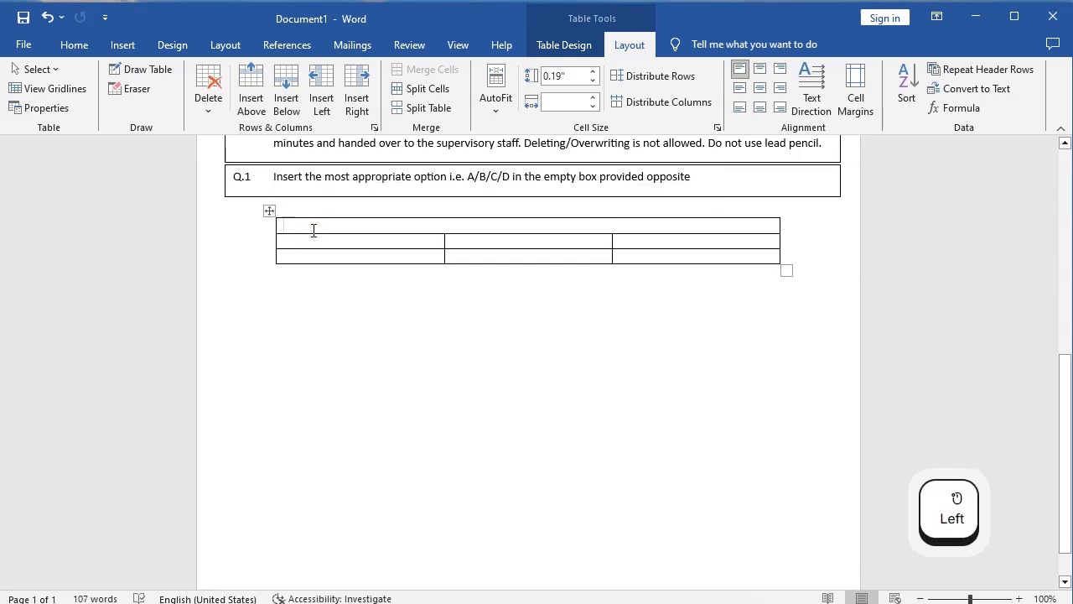
text(1.)
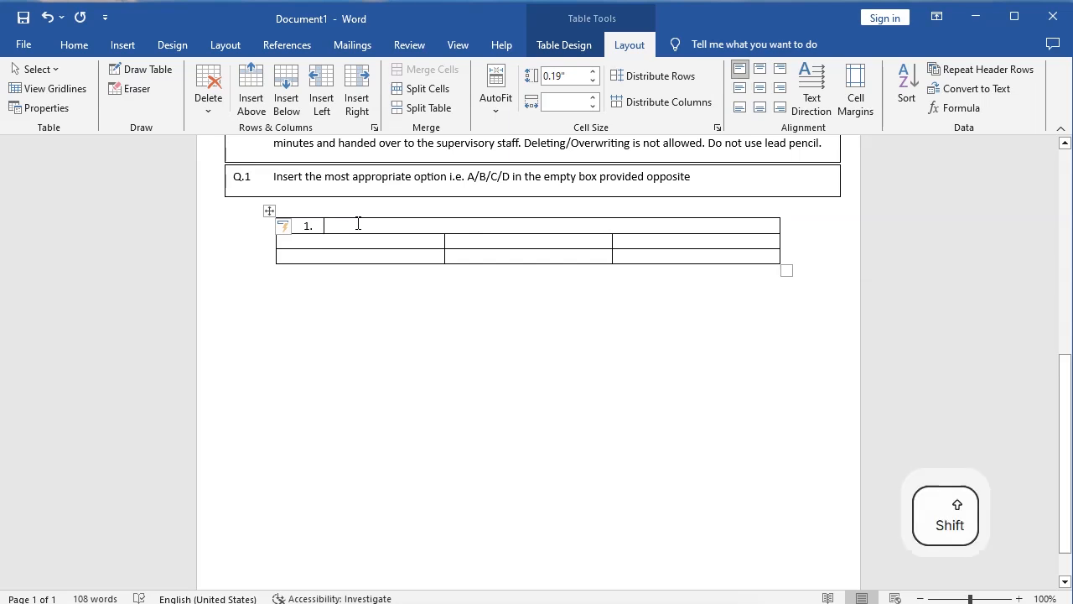
text(What is th)
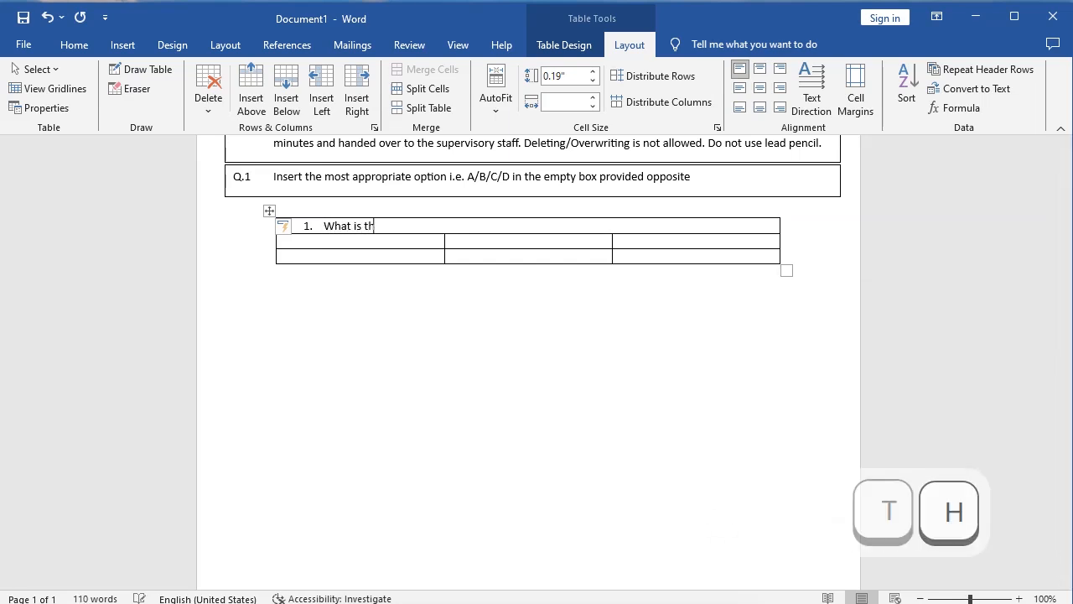
text(e color of sky)
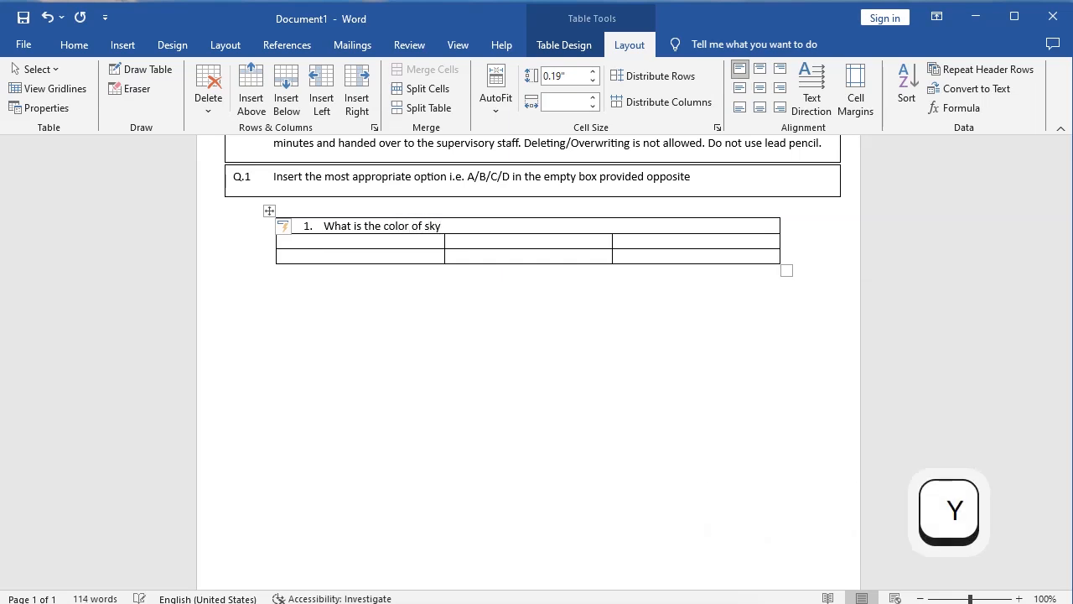
text(?)
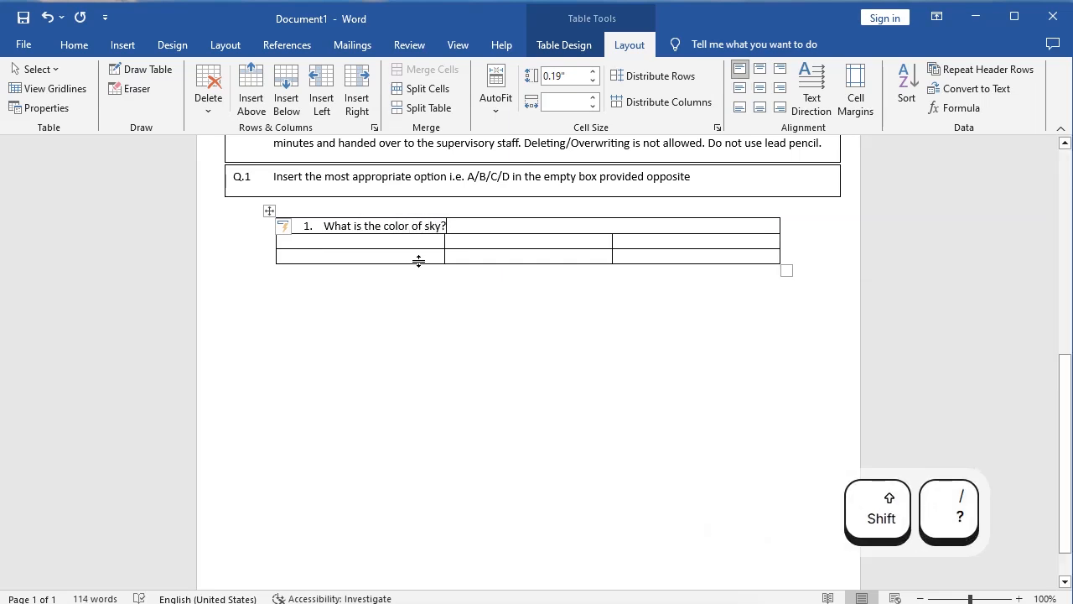
Add an unnumbered blank line beneath the question in the same cell, indented to align with the question text
click(469, 227)
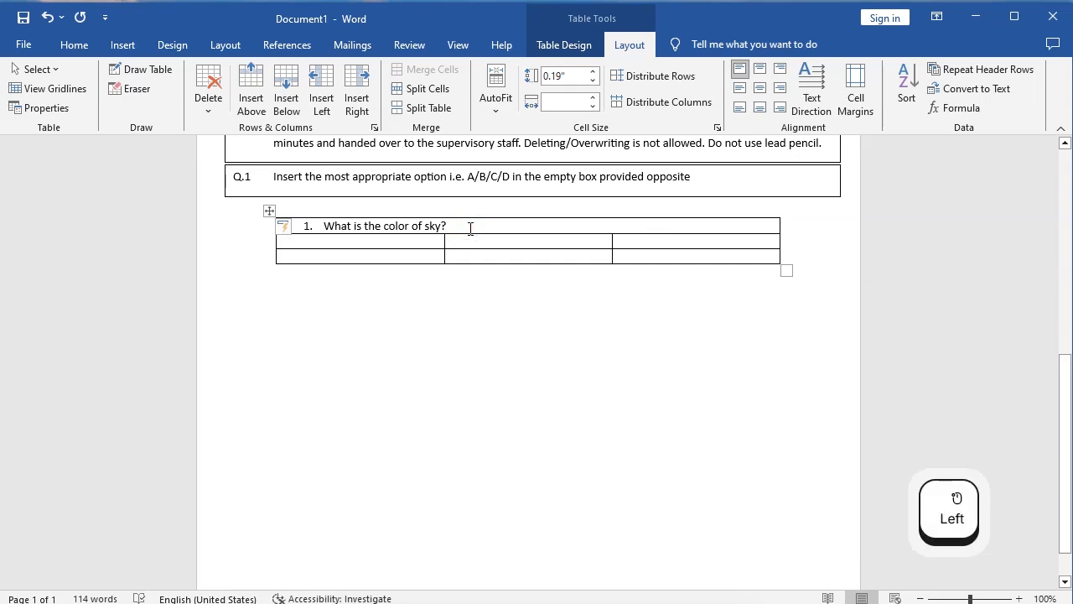
key(Return)
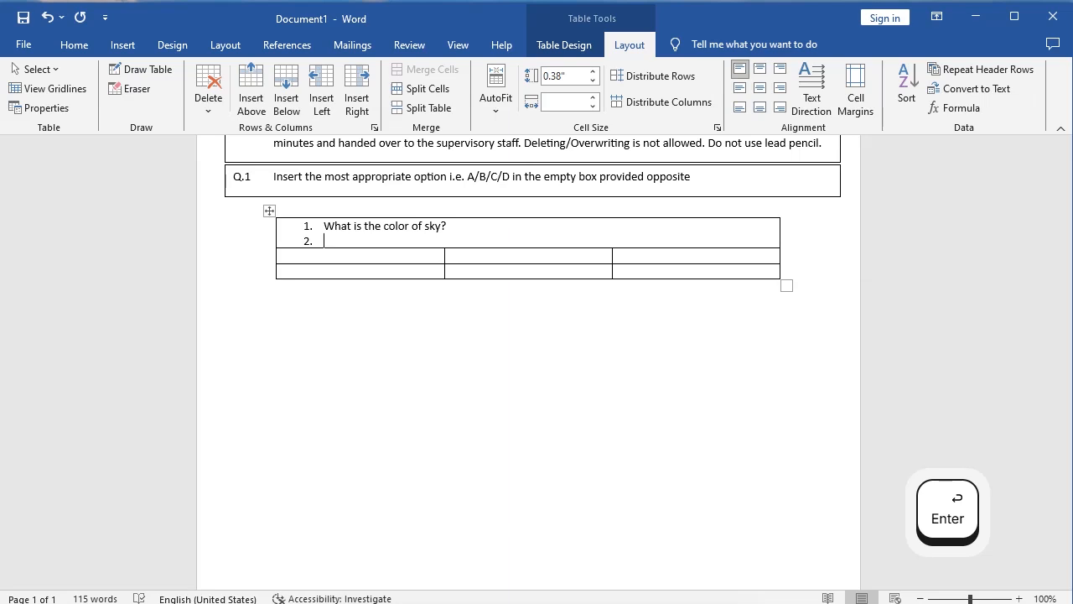
key(Return)
key(Tab)
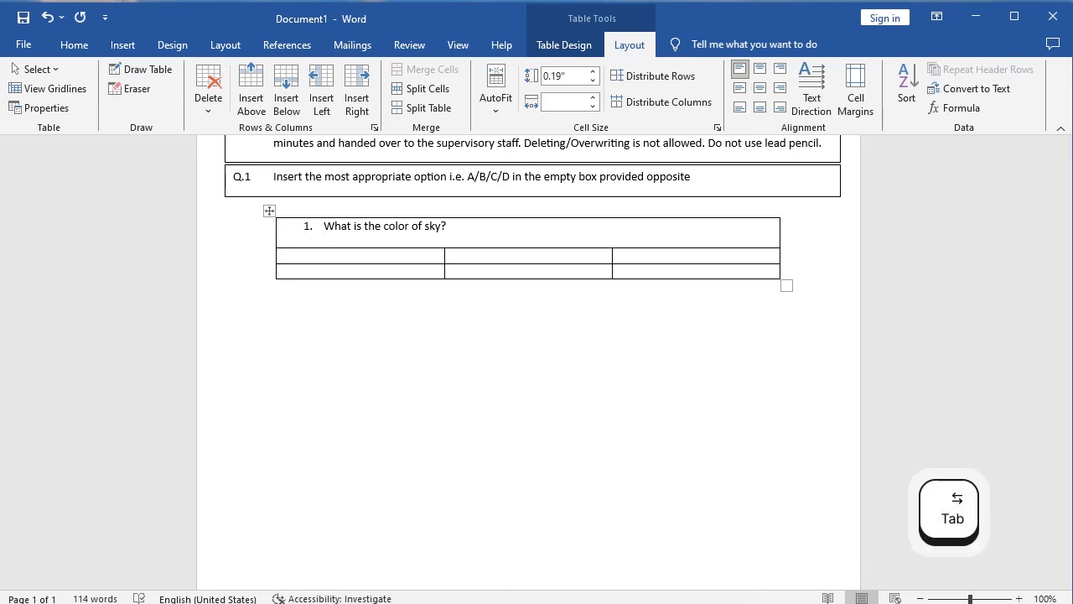
key(Left)
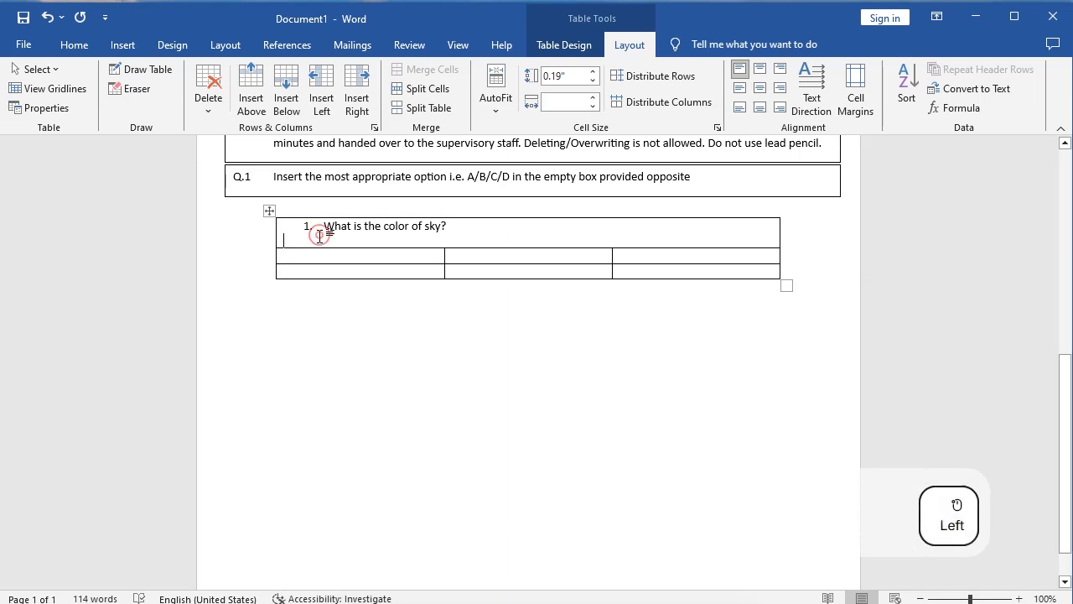
text(gfgfdgdf)
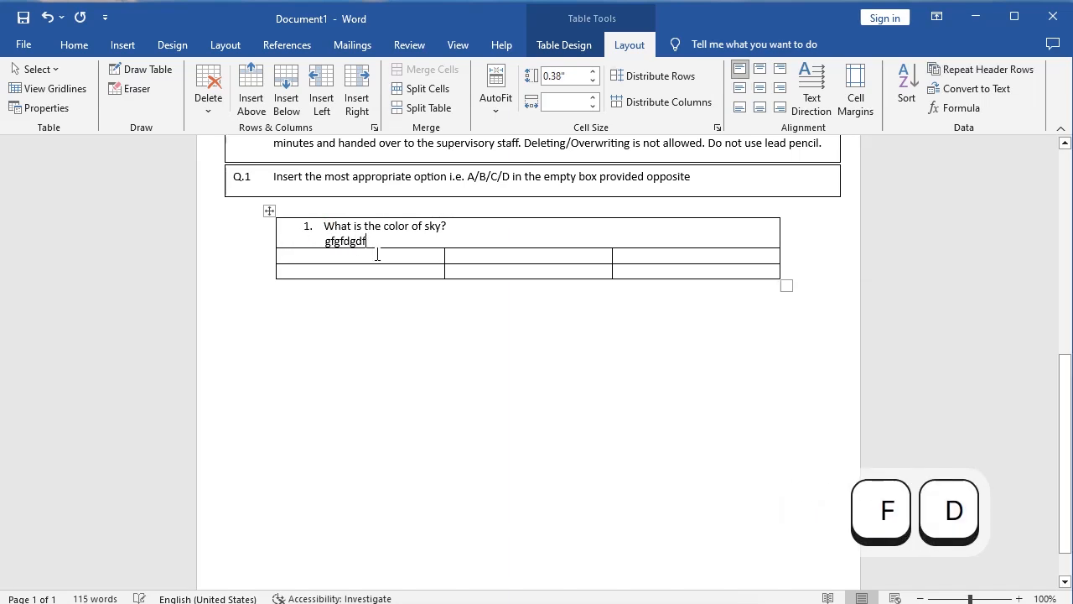
drag(371, 235, 292, 240)
click(366, 244)
click(377, 244)
key(BackSpace)
key(BackSpace)
key(BackSpace)
key(BackSpace)
key(BackSpace)
key(BackSpace)
key(BackSpace)
key(BackSpace)
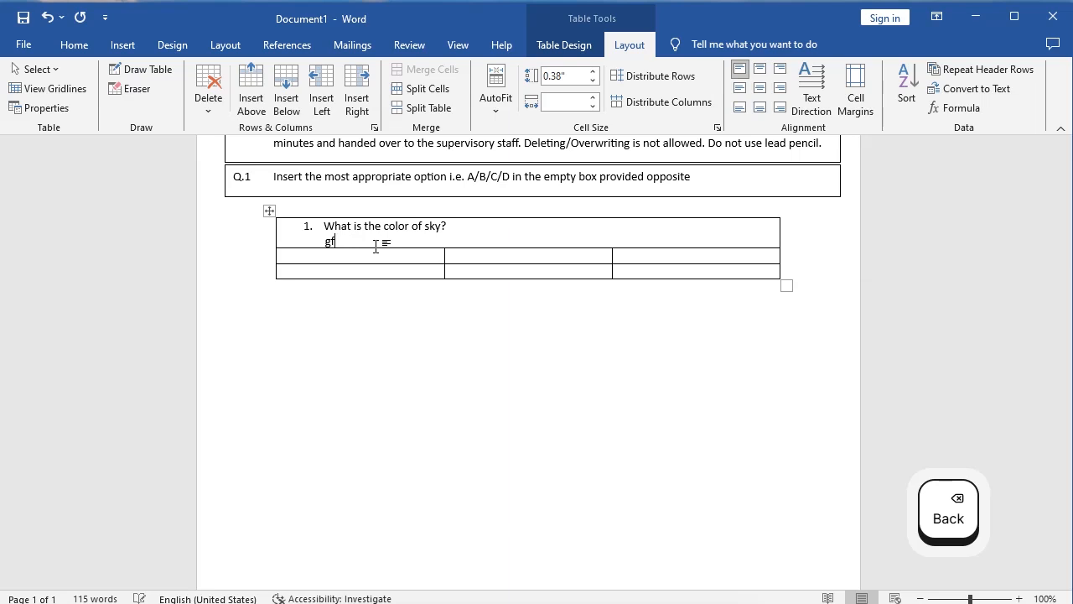
Delete the extra line beneath the question so the merged cell holds only "What is the color of sky?"
key(BackSpace)
key(BackSpace)
key(BackSpace)
key(BackSpace)
key(BackSpace)
key(BackSpace)
key(BackSpace)
key(BackSpace)
key(BackSpace)
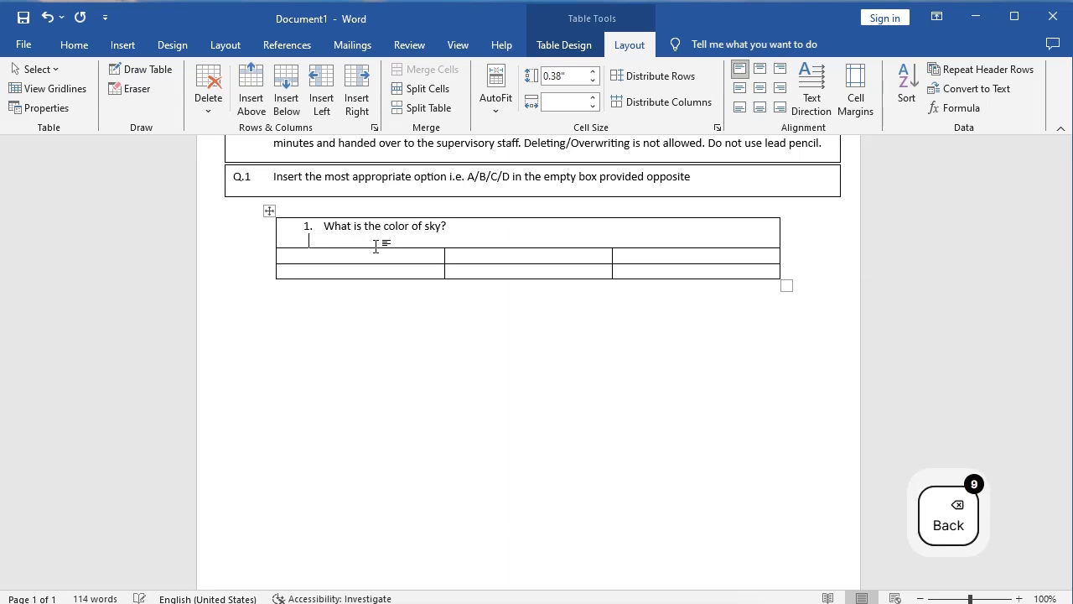
key(BackSpace)
key(BackSpace)
key(BackSpace)
key(BackSpace)
key(BackSpace)
key(BackSpace)
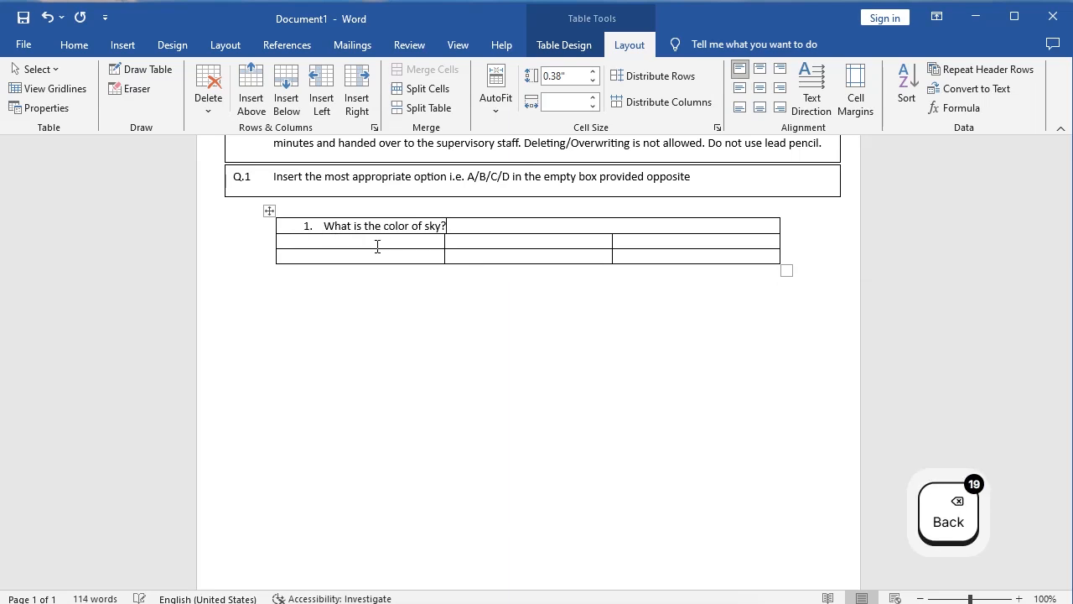
text(y?)
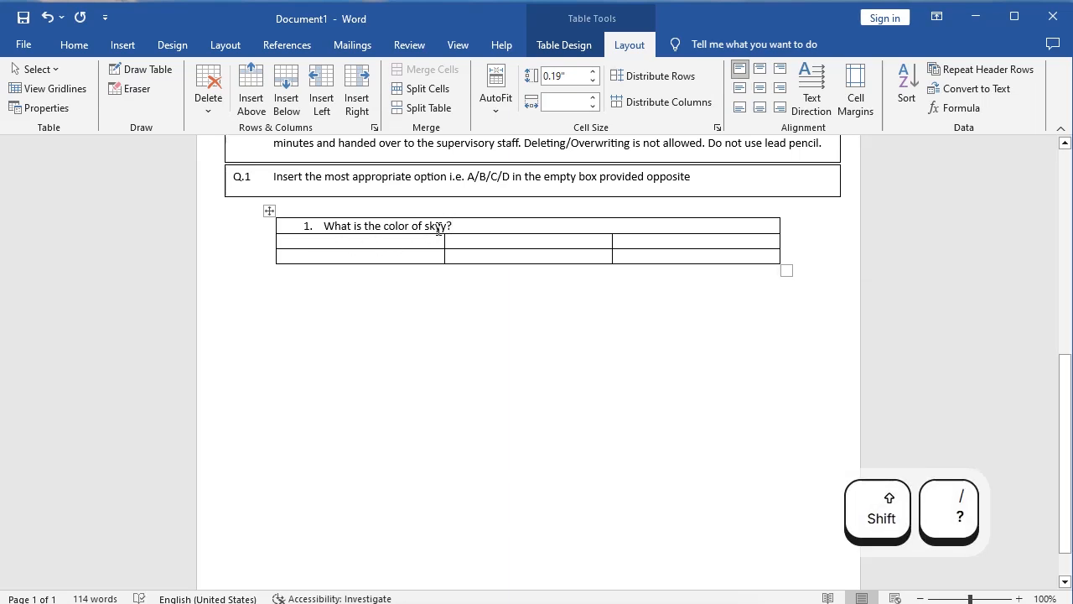
key(Left)
key(Left)
key(BackSpace)
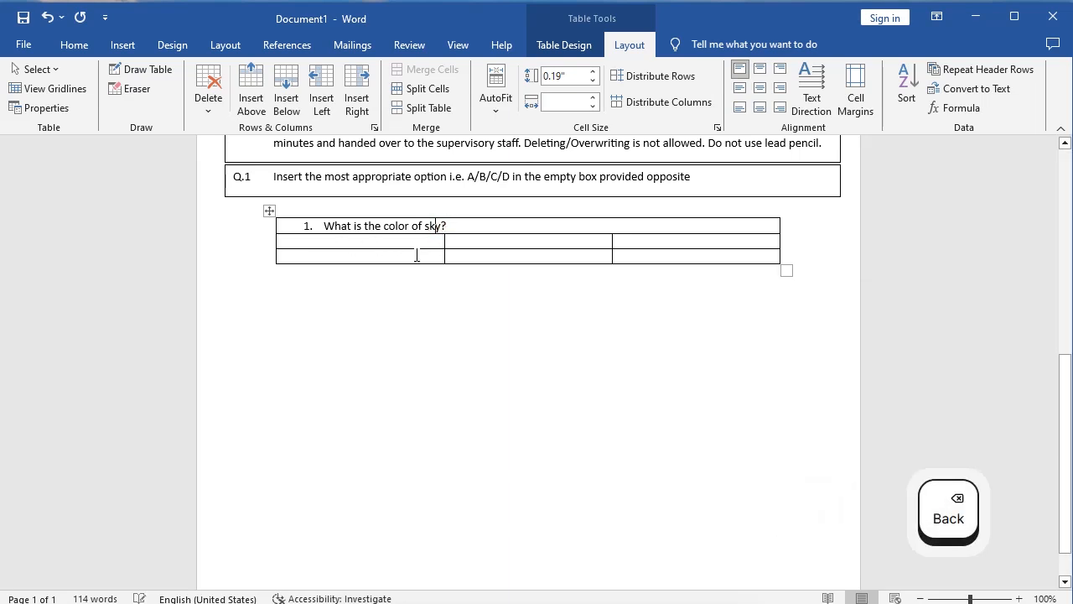
Enter "A. White" and "B. Blue" as lettered options in the first two cells of the table's second row
click(415, 245)
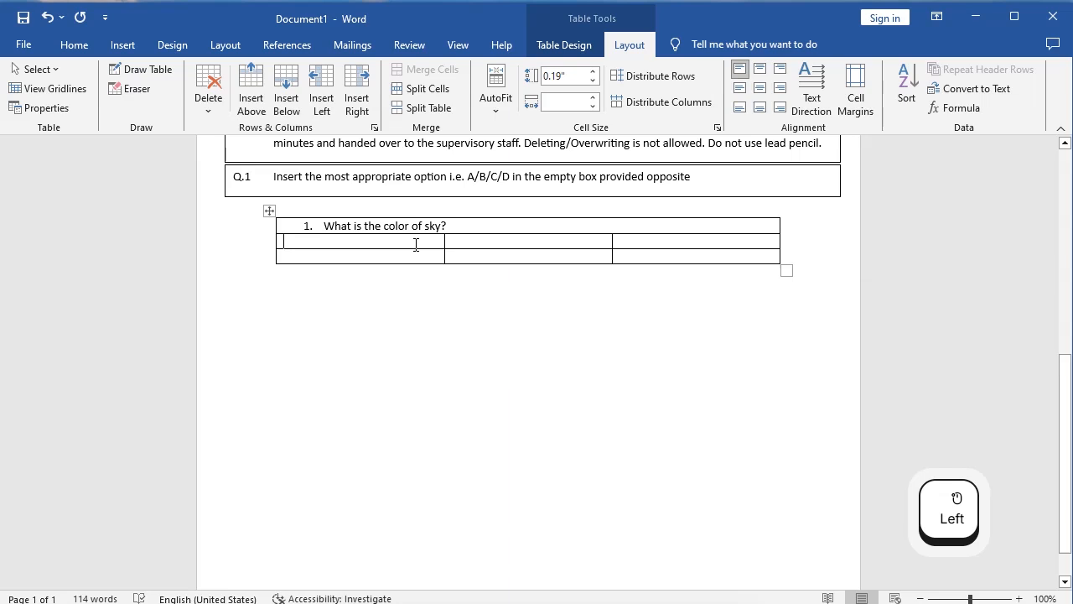
text(A)
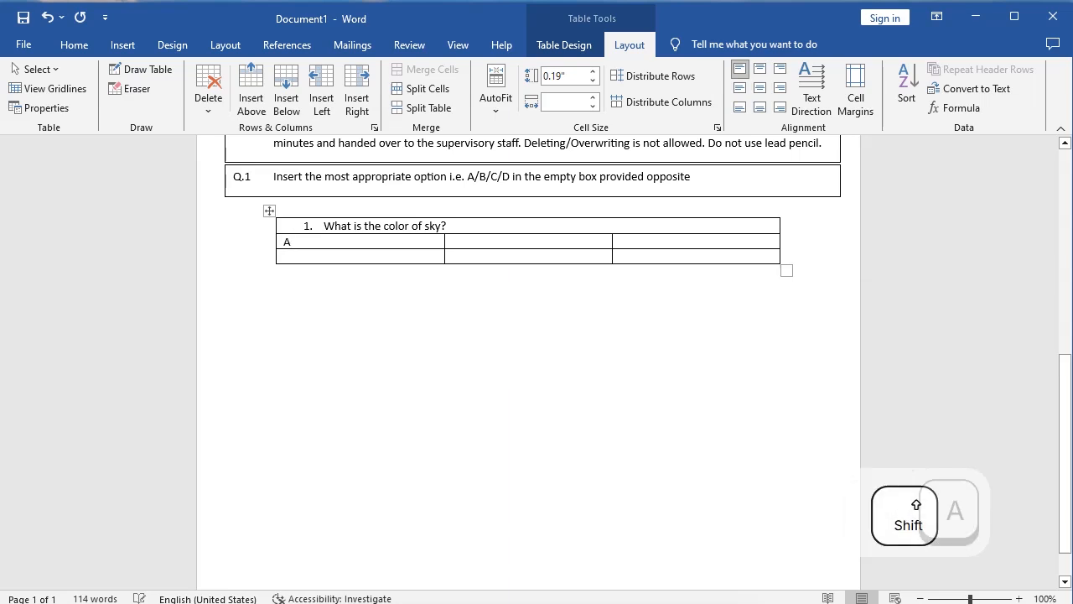
text(.)
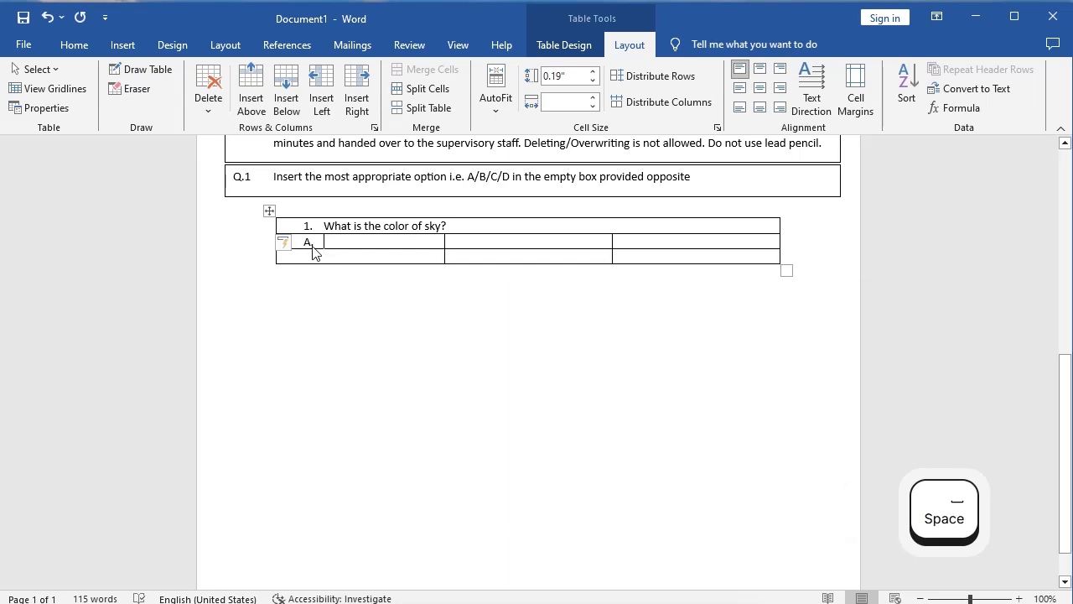
text( White)
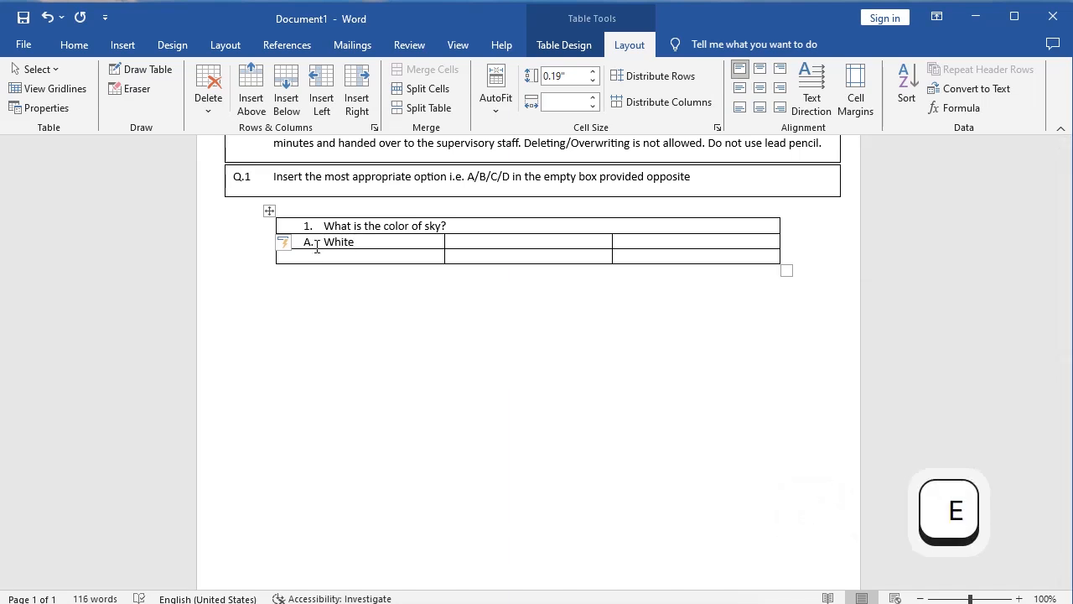
click(457, 241)
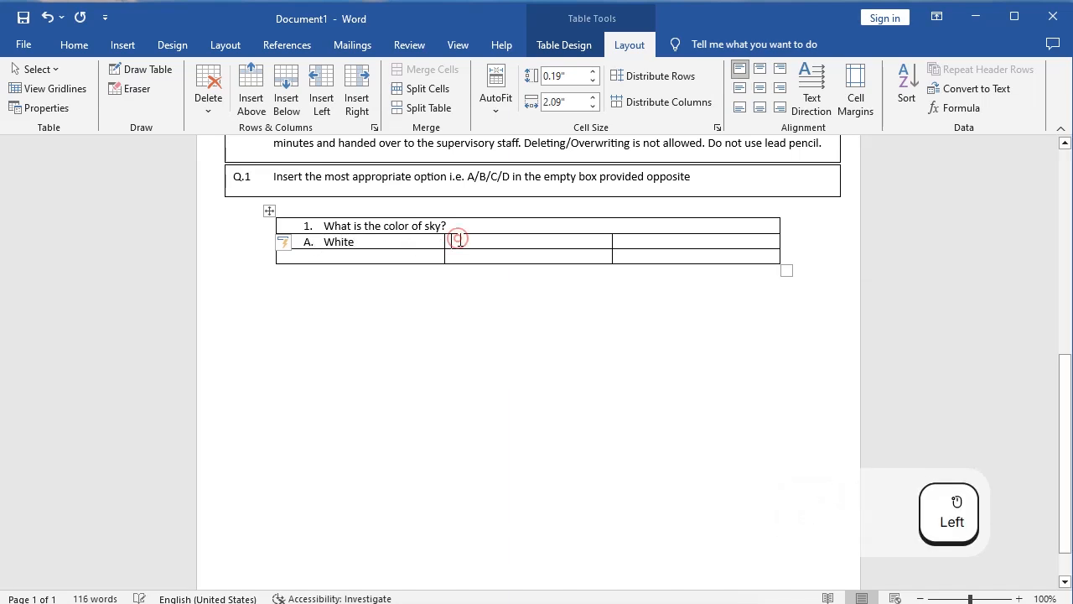
text(B)
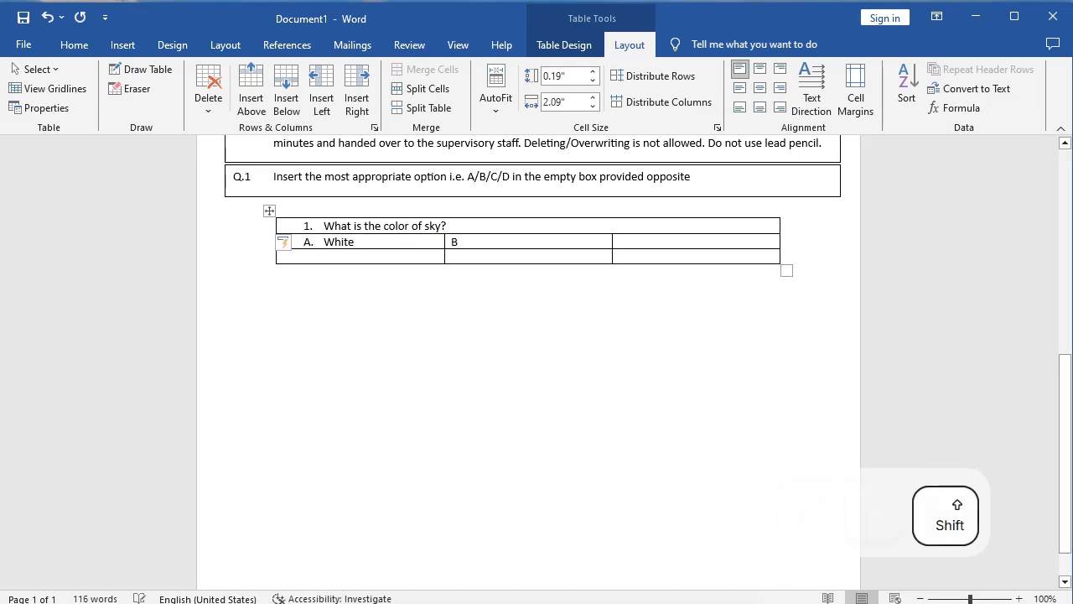
text(.)
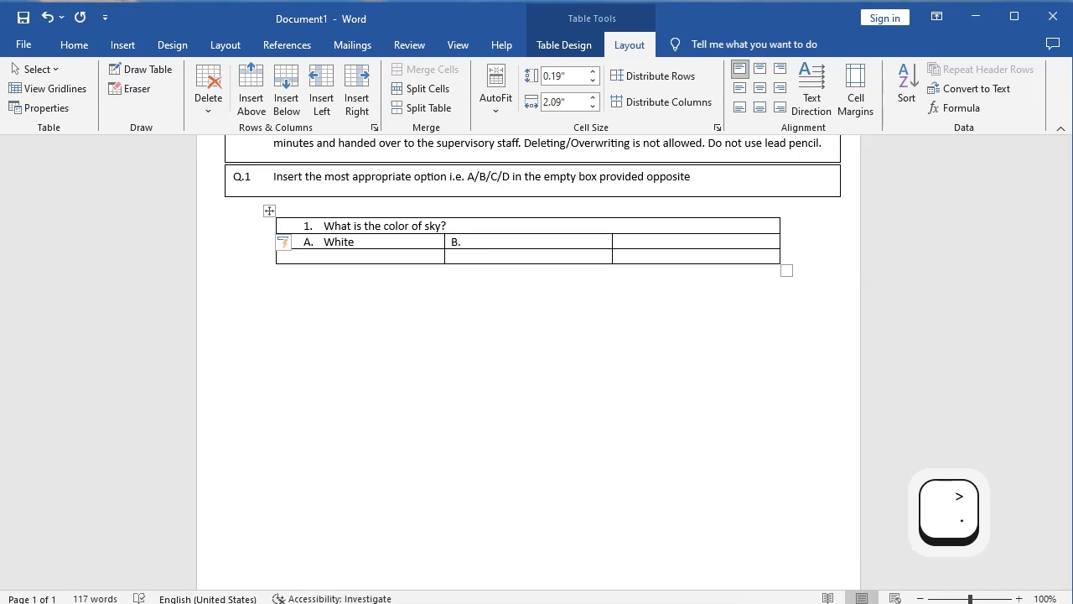
text( Blue)
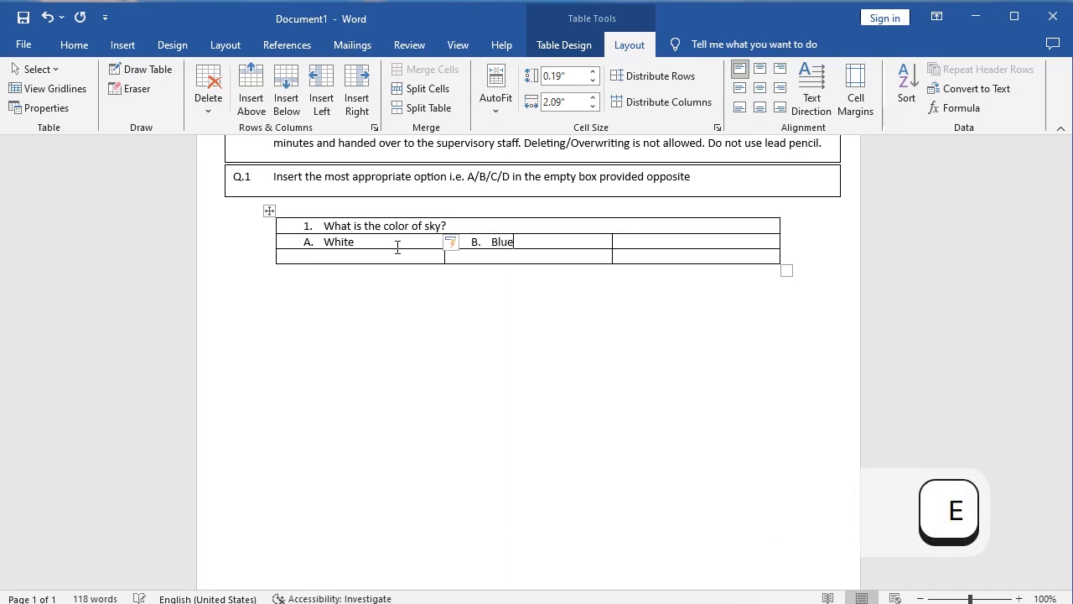
Enter "C. Black" as a lettered option in the first cell of the table's third row
click(361, 258)
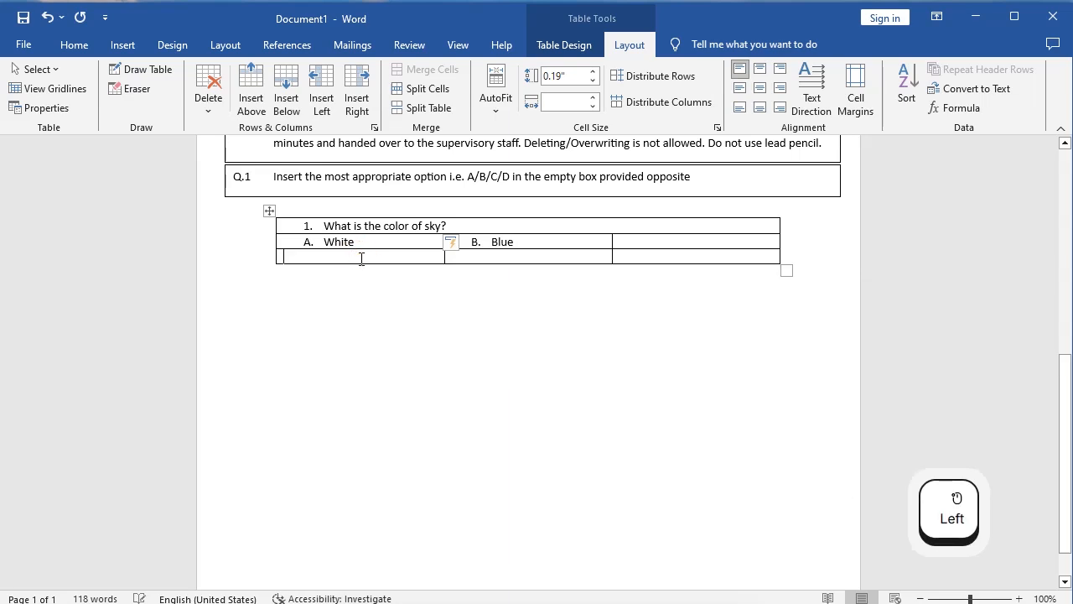
key(Tab)
click(378, 257)
text(C. )
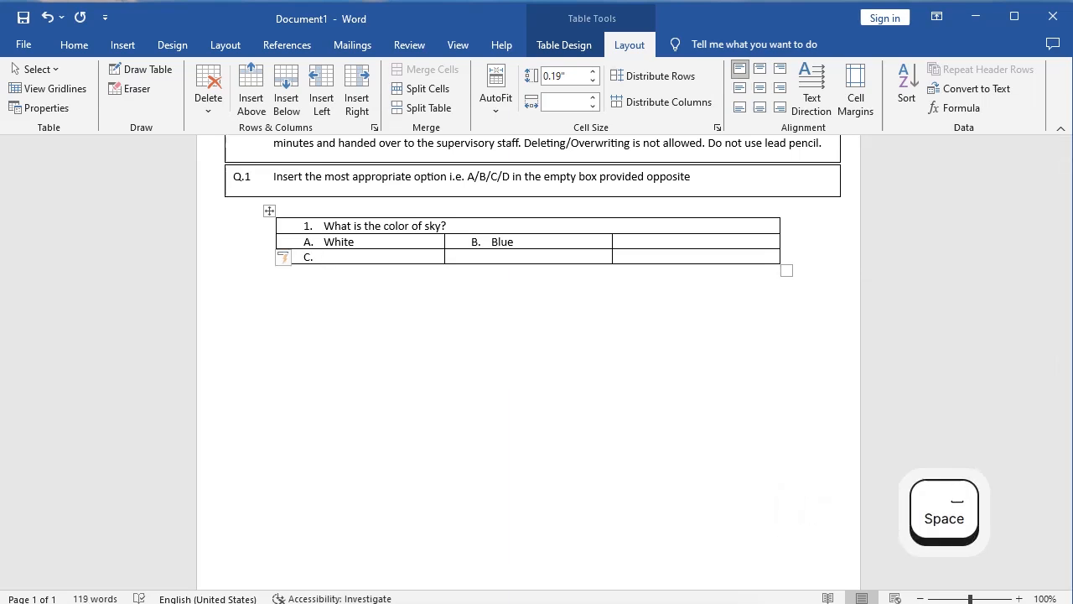
text( Bl)
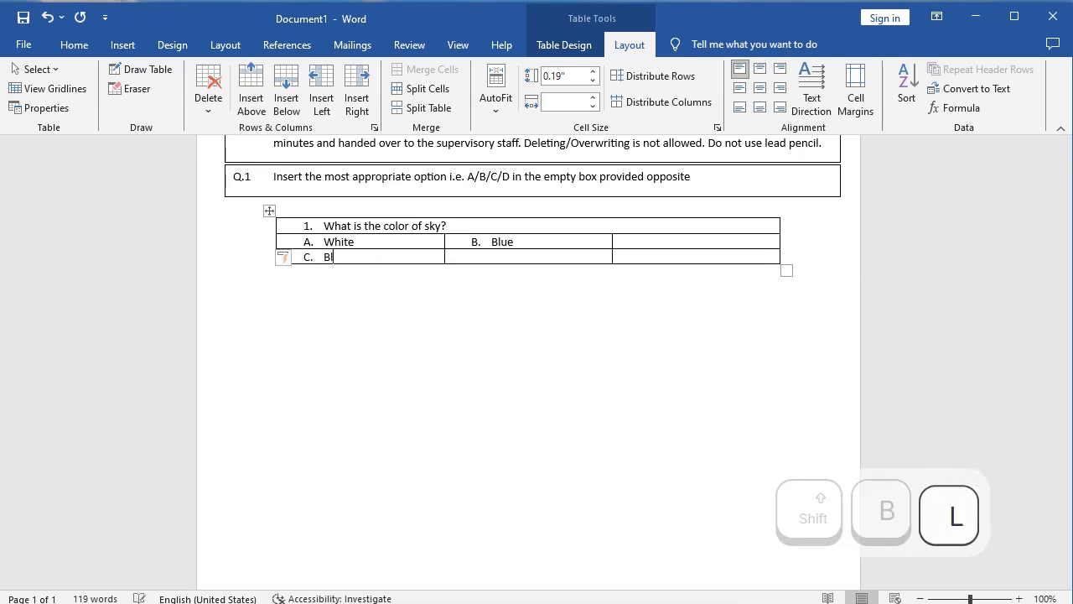
text(ack)
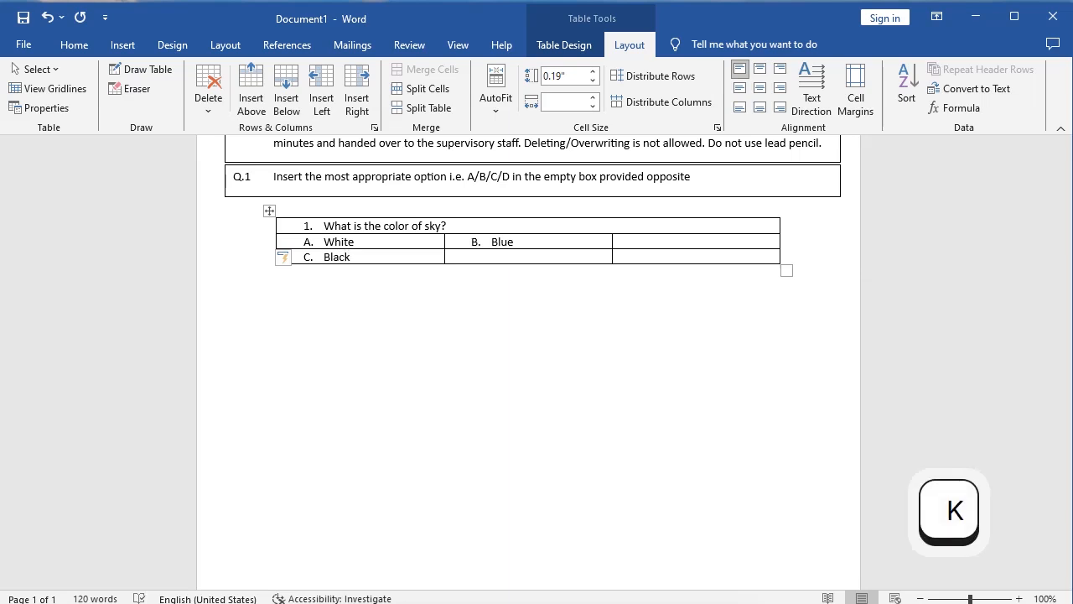
Enter "D. None of them" as a lettered option in the middle cell of the third row
click(477, 259)
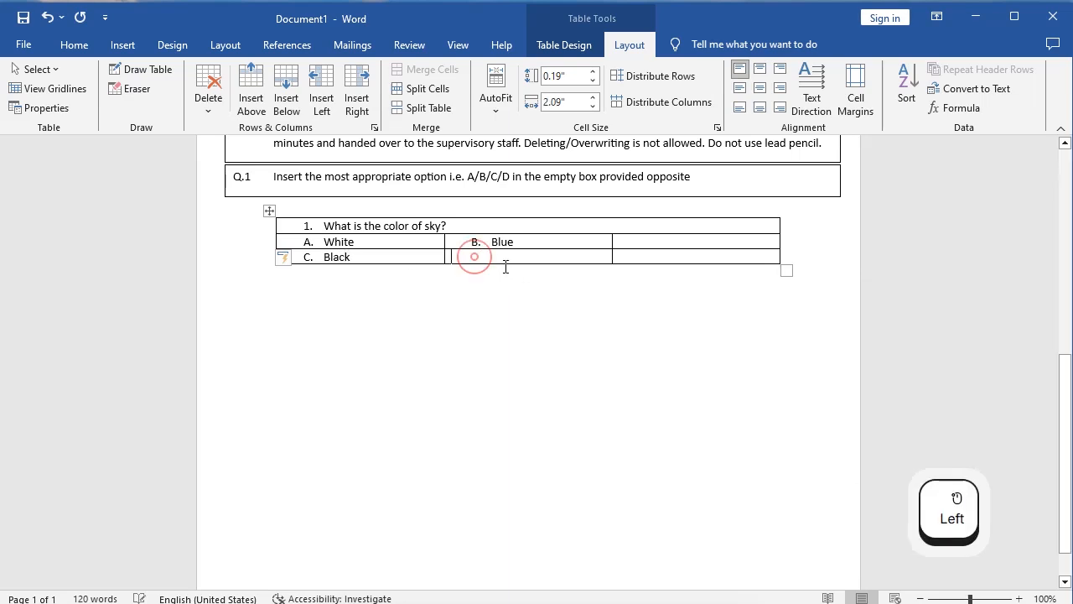
text(D)
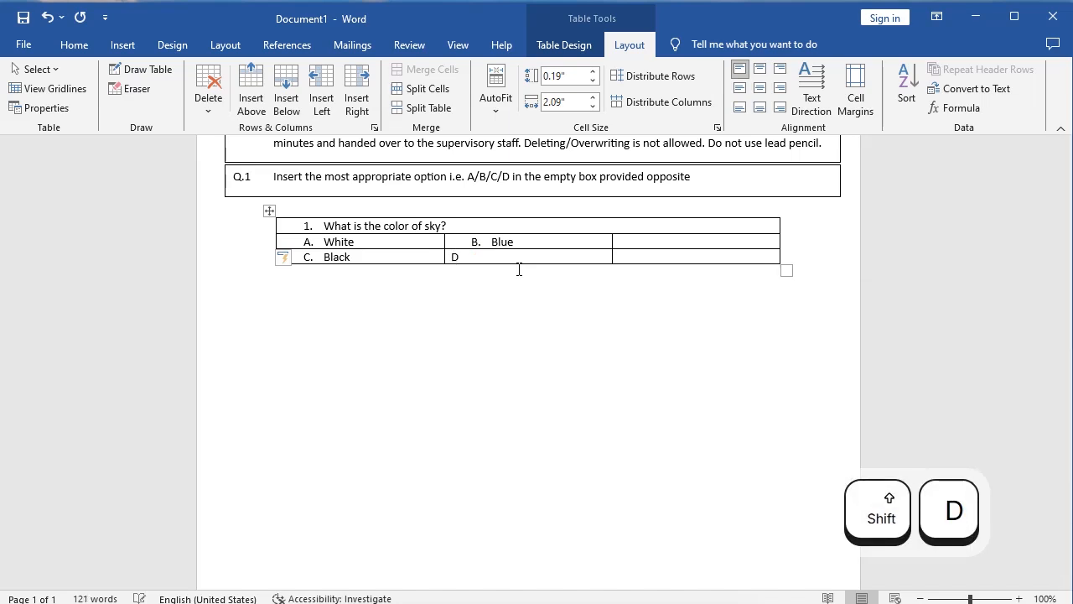
text(.)
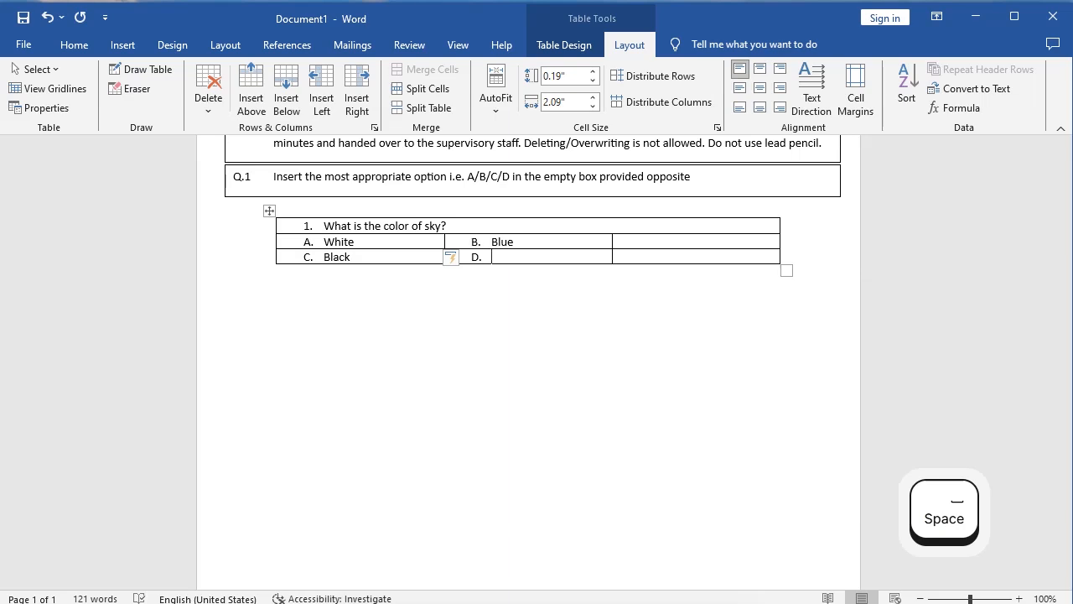
text( Noe)
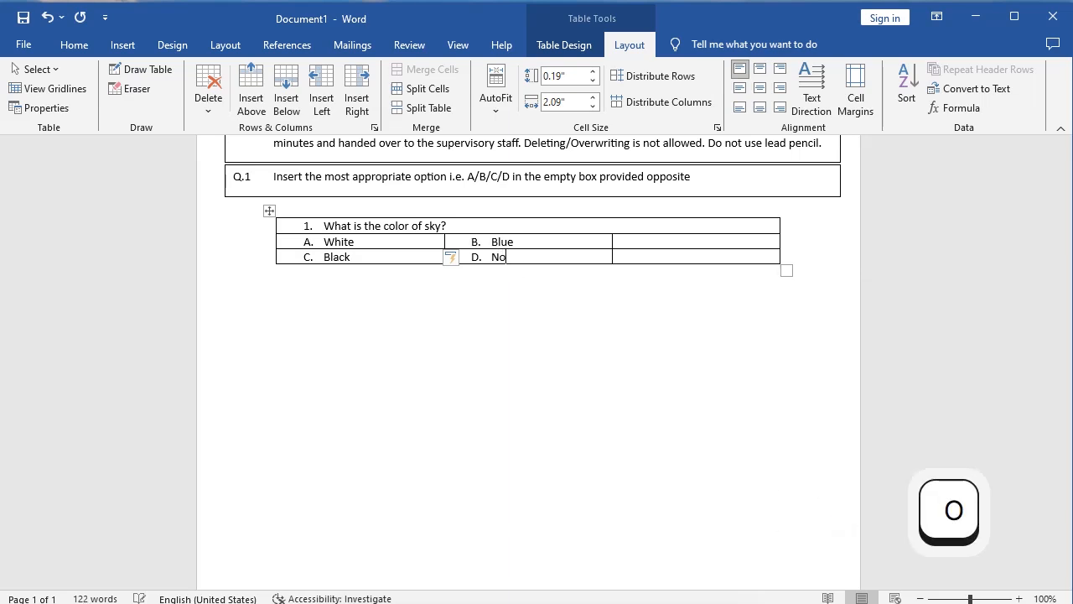
key(BackSpace)
key(BackSpace)
text(n)
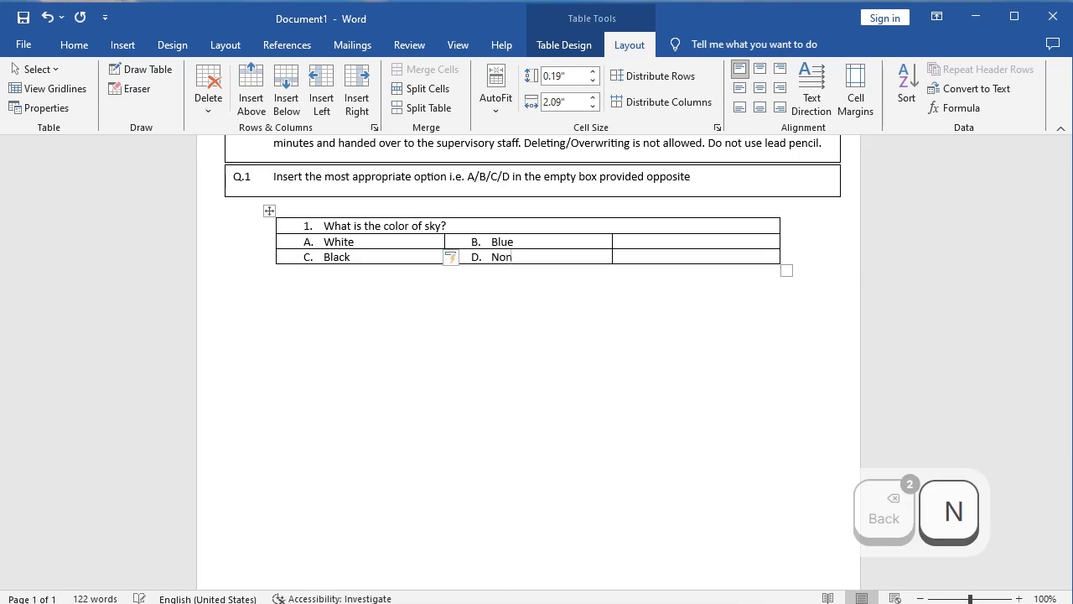
text(e of them)
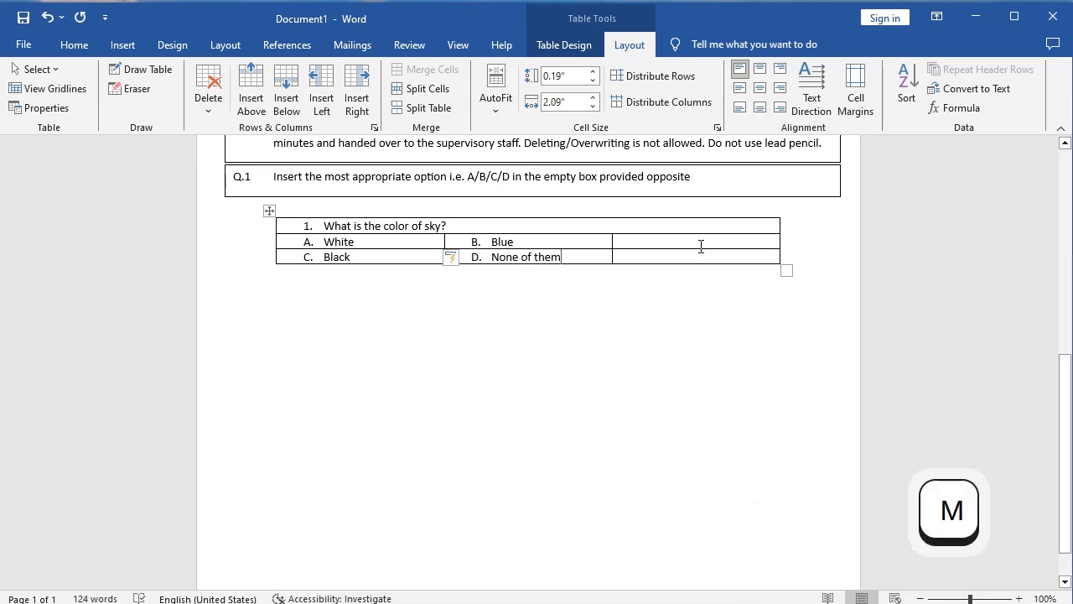
Enlarge the whole question table so its rows are about 0.37" high and it is slightly wider
drag(781, 267, 789, 284)
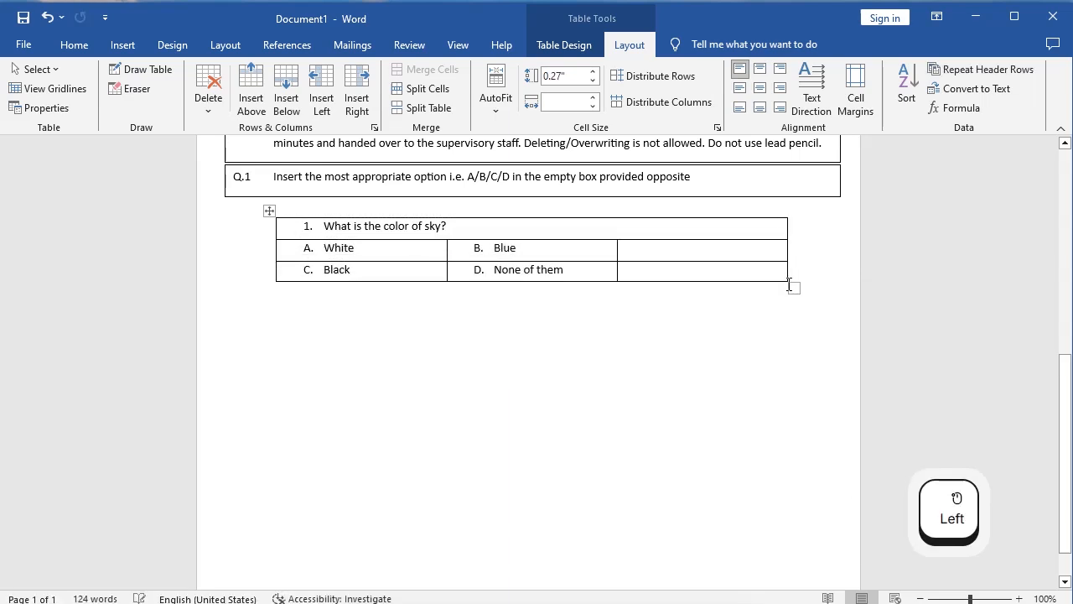
click(694, 272)
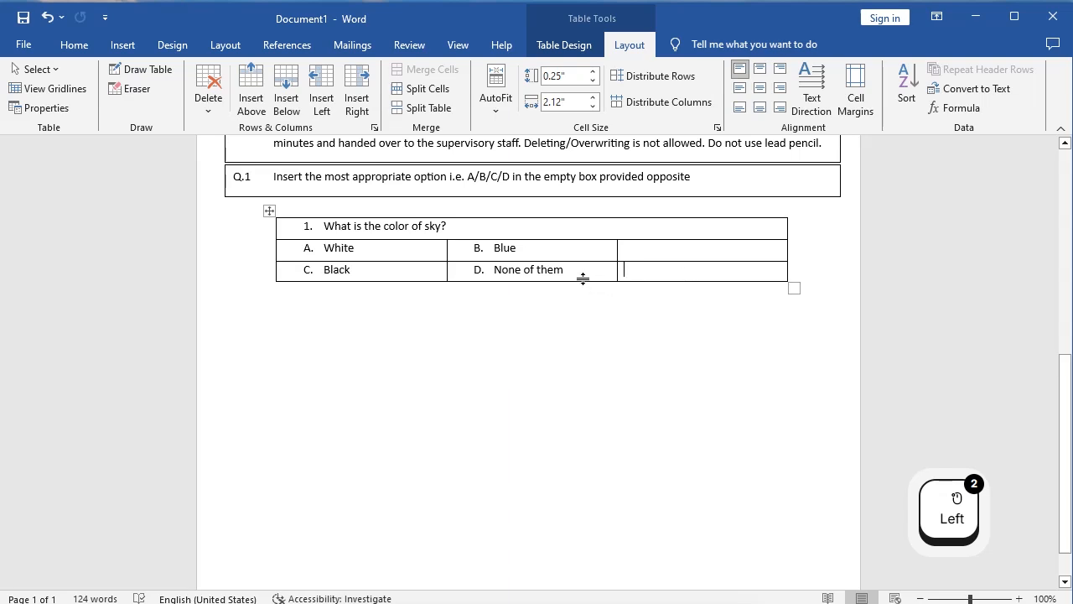
drag(792, 288, 790, 304)
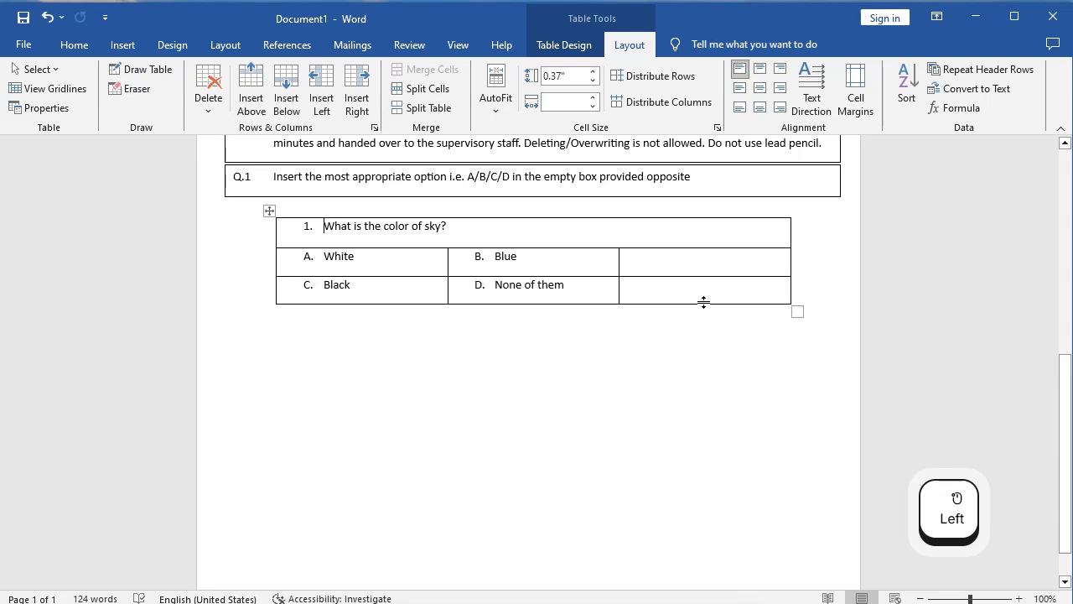
Centre the text of all table cells both ways, and set the question row to centre-left alignment
drag(724, 293, 301, 330)
click(627, 48)
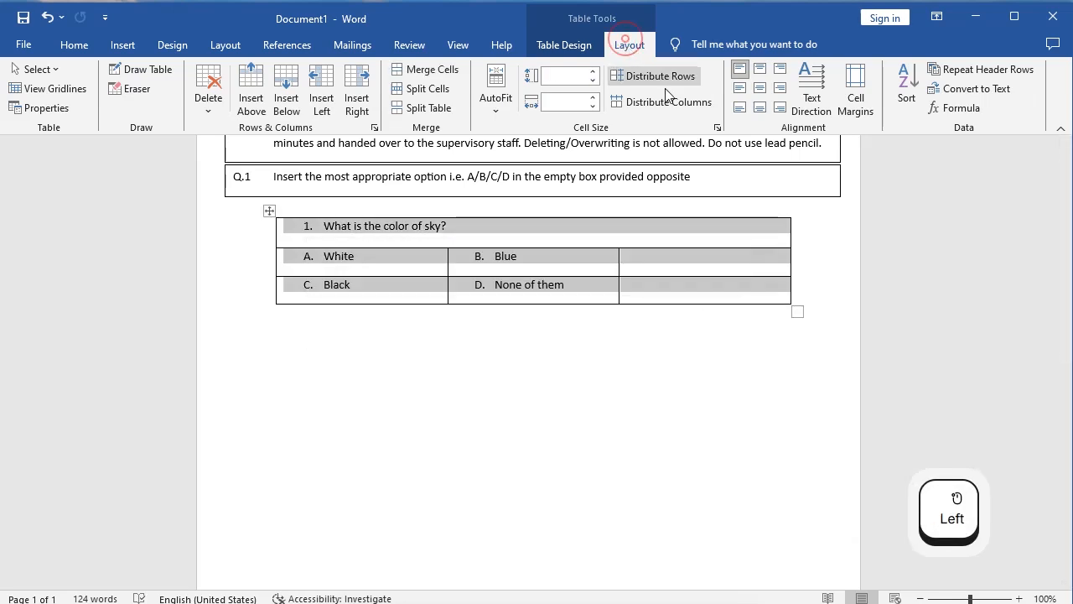
click(760, 88)
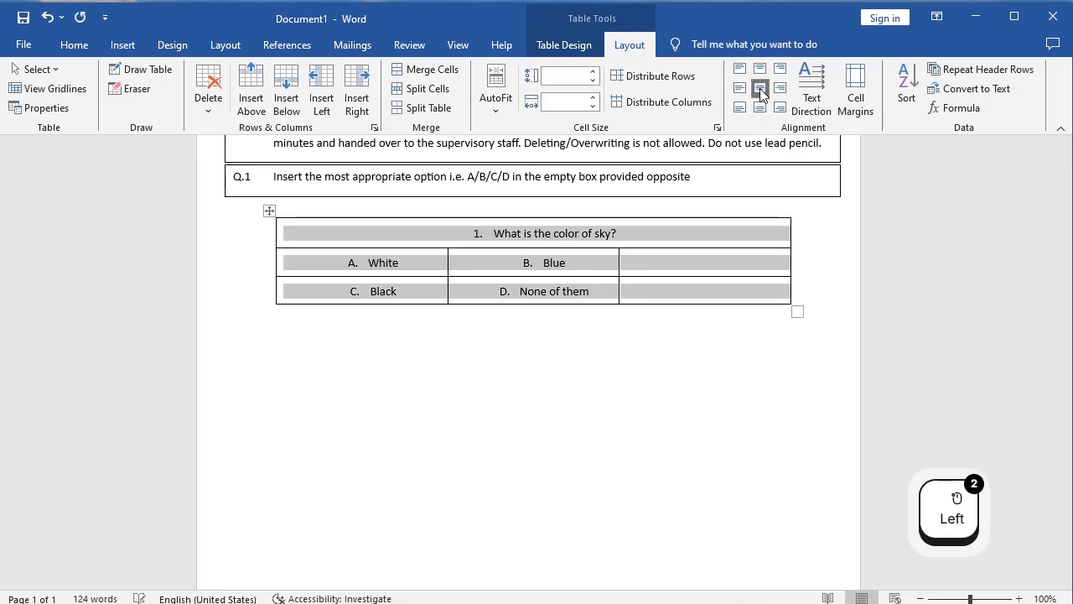
click(560, 265)
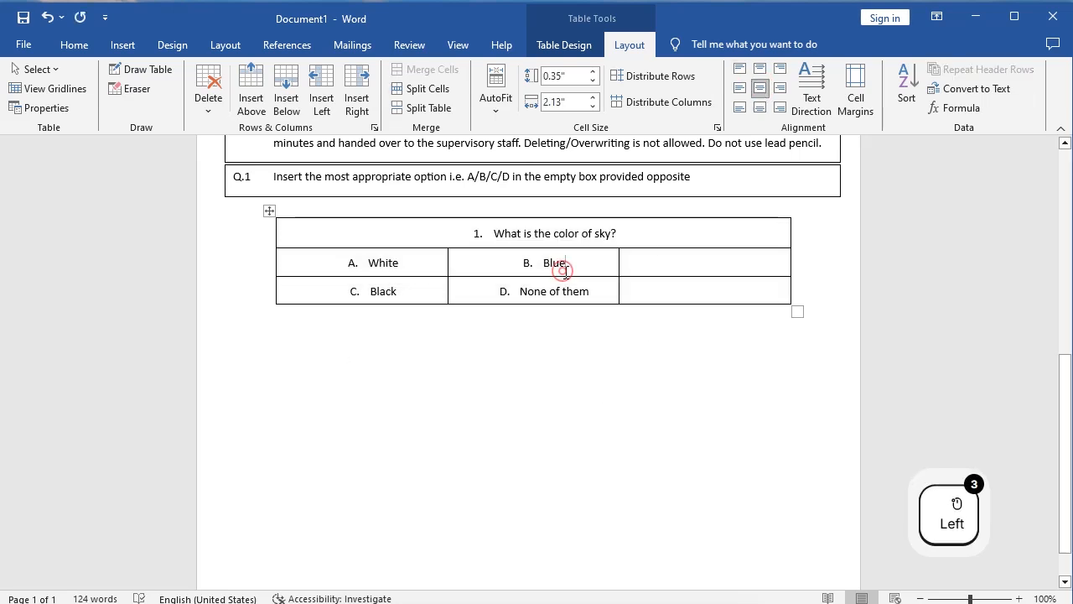
drag(620, 233, 491, 234)
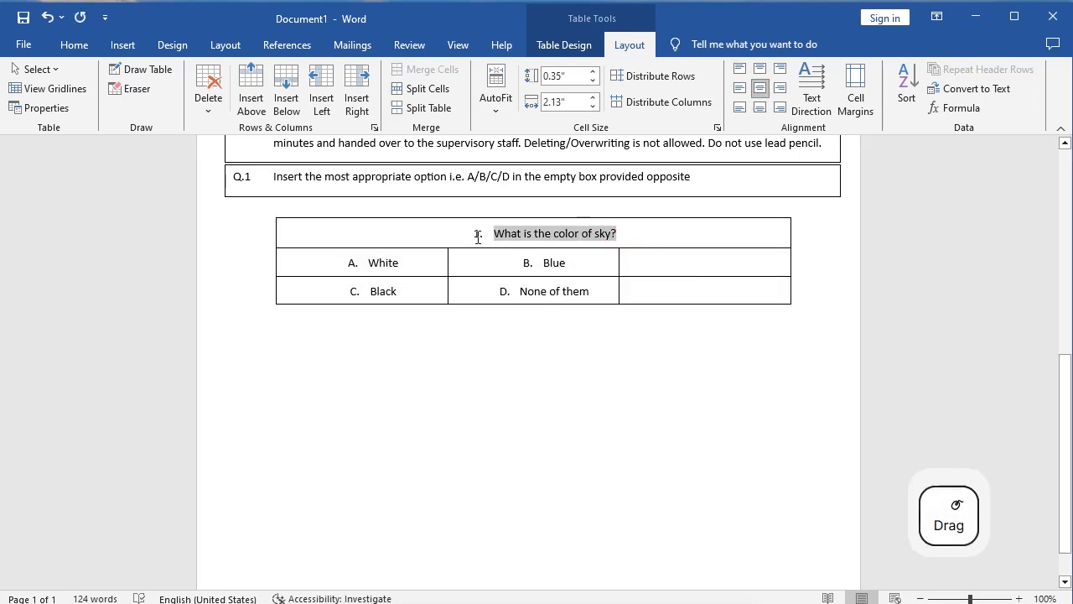
click(739, 87)
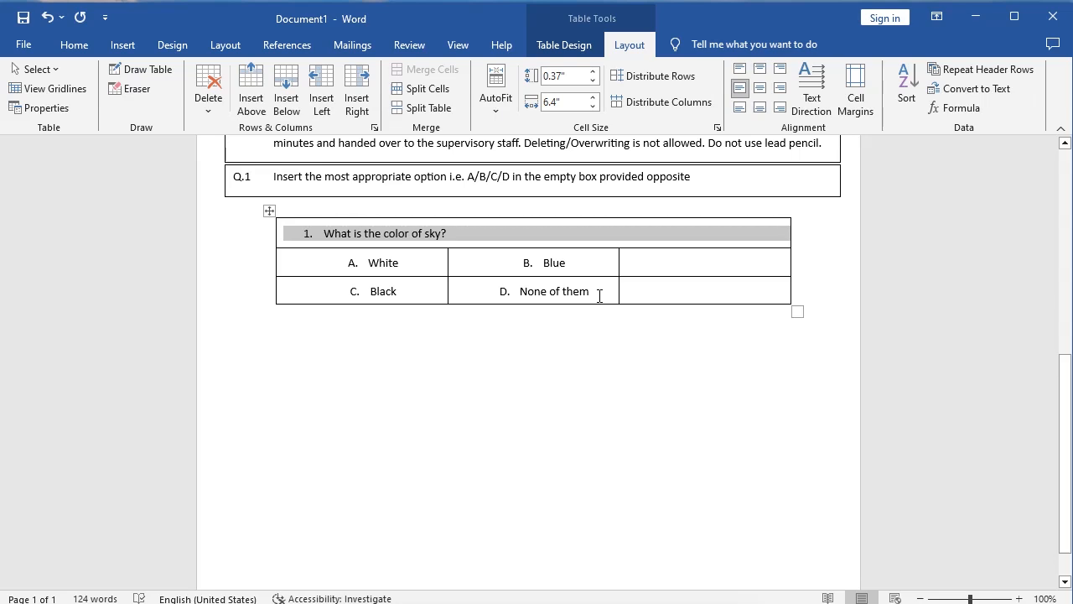
Align the four option cells centre left and increase their indent by one level
drag(597, 297, 360, 264)
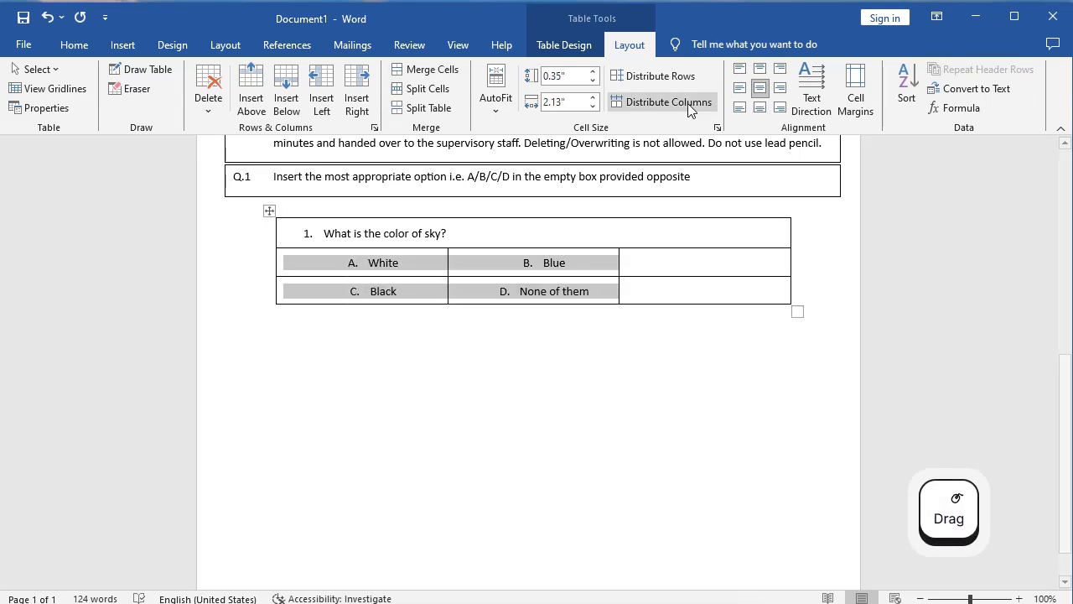
click(740, 87)
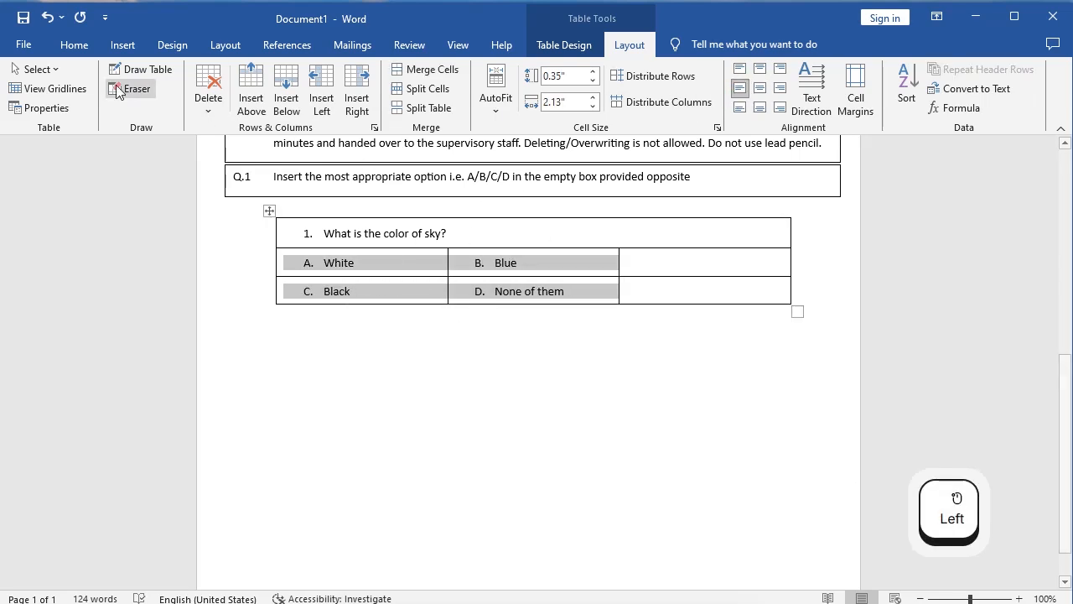
click(73, 44)
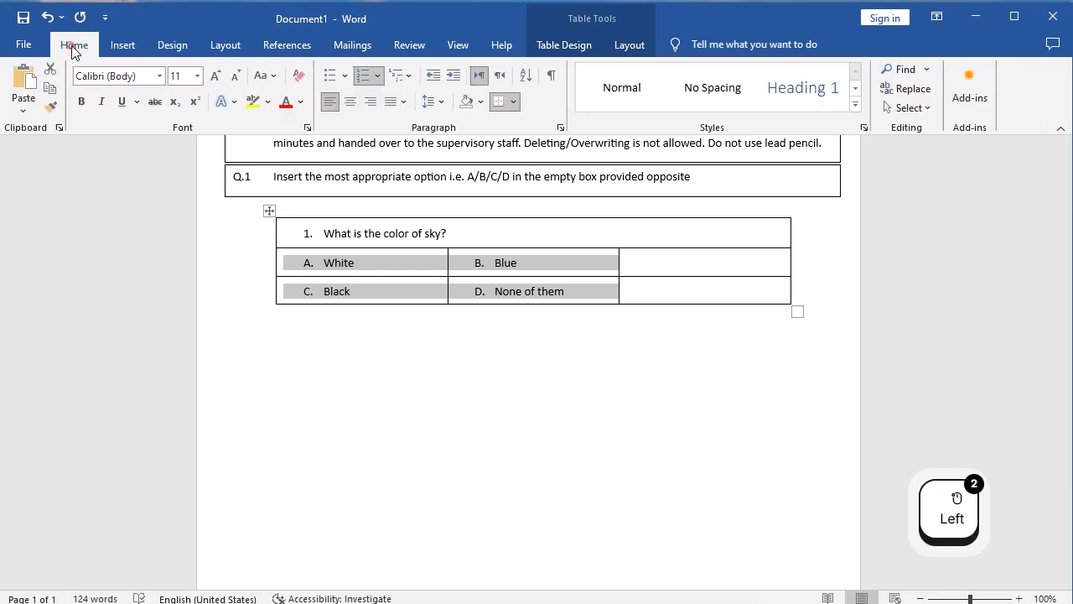
click(460, 81)
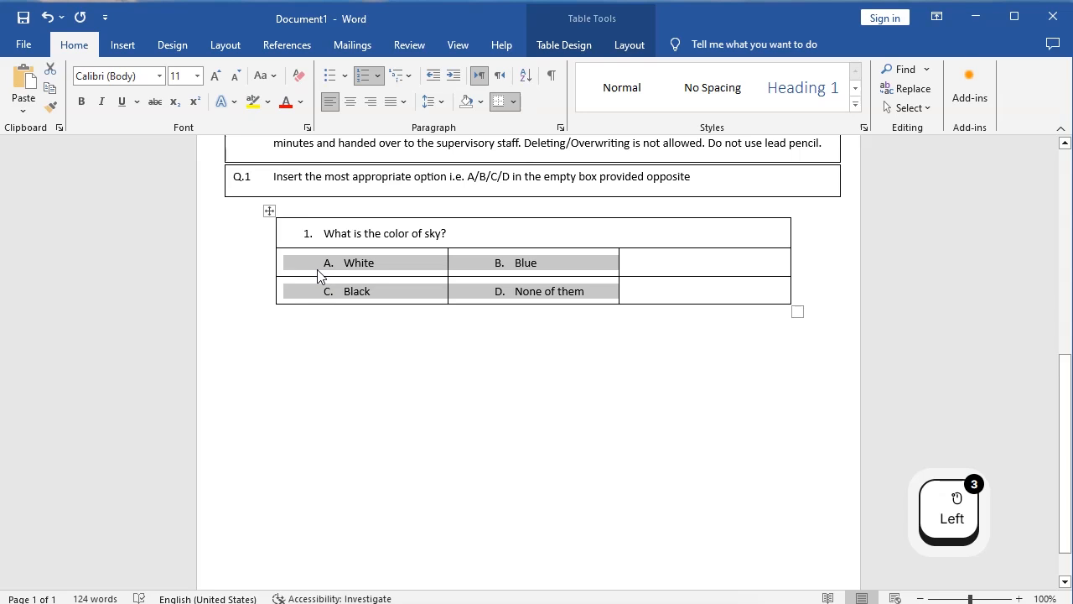
Widen the first two columns of the option rows, narrowing the empty third column
click(617, 262)
drag(617, 262, 652, 261)
drag(451, 258, 483, 261)
drag(653, 259, 673, 259)
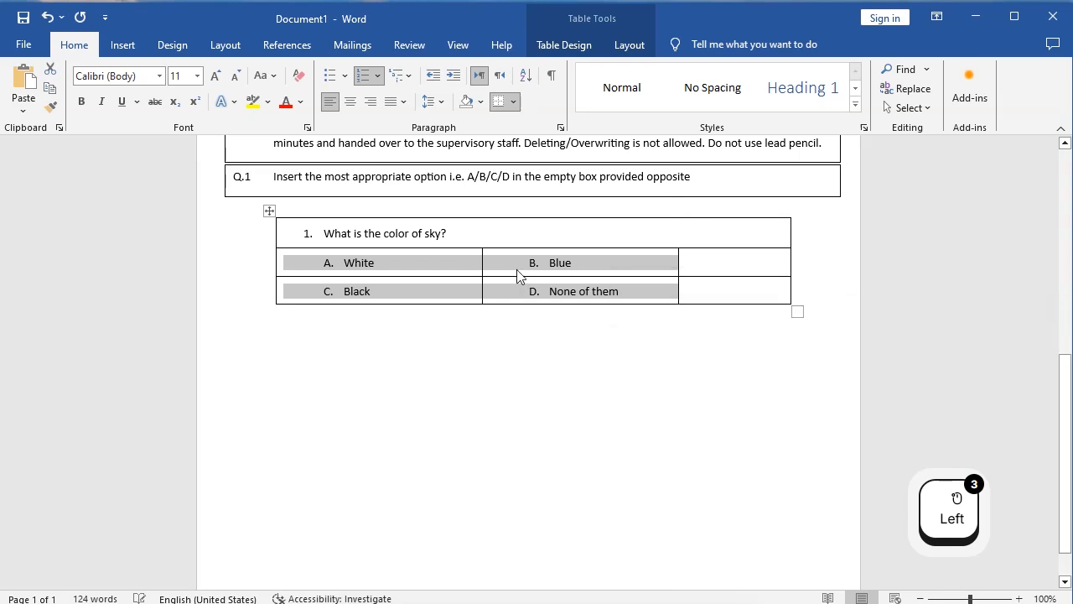
click(482, 269)
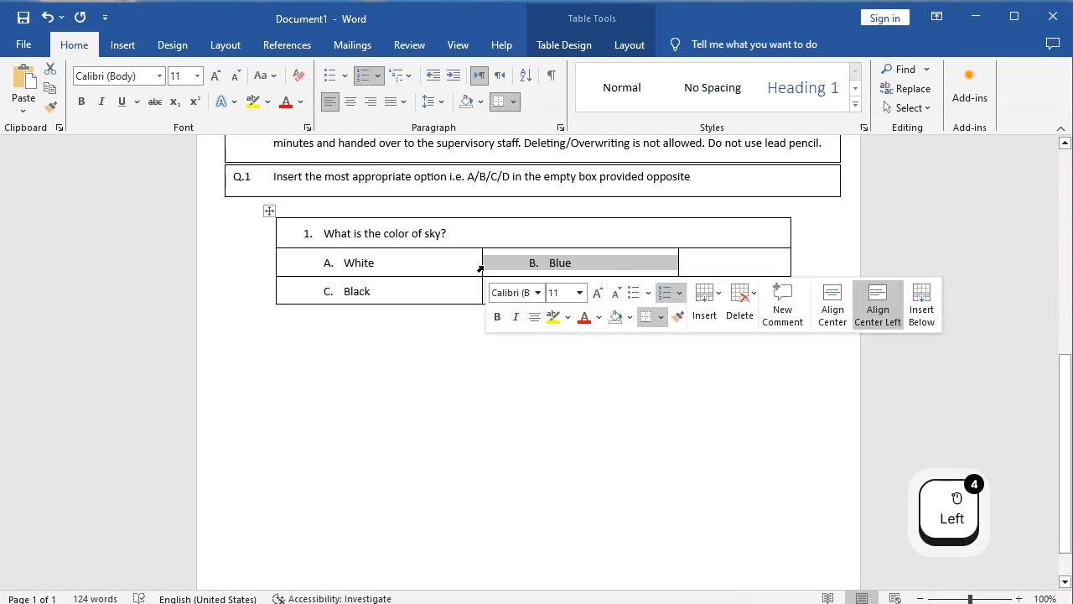
drag(482, 266, 492, 270)
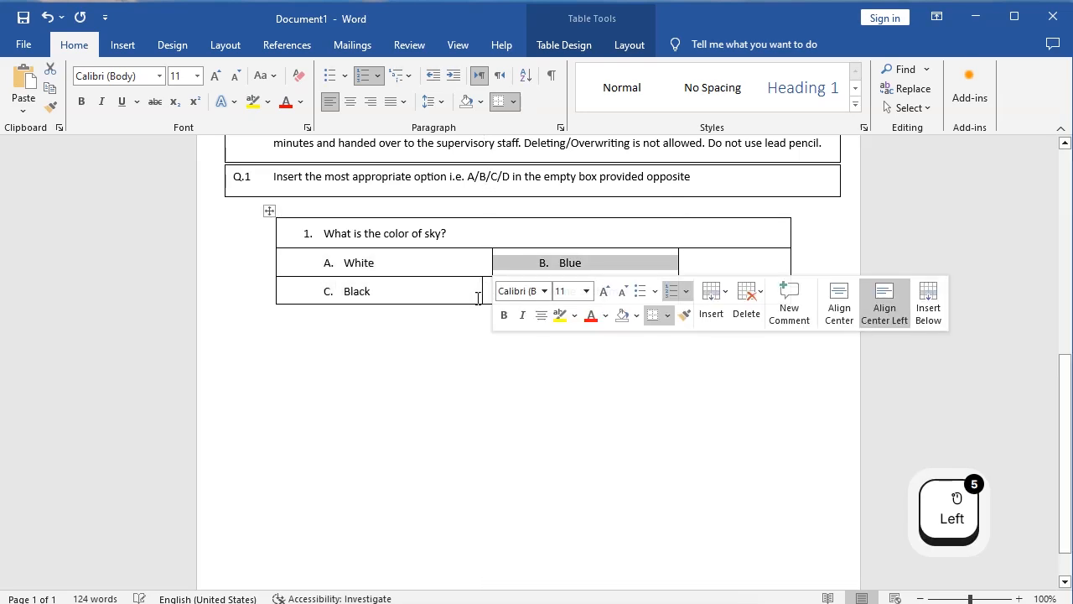
key(ctrl+z)
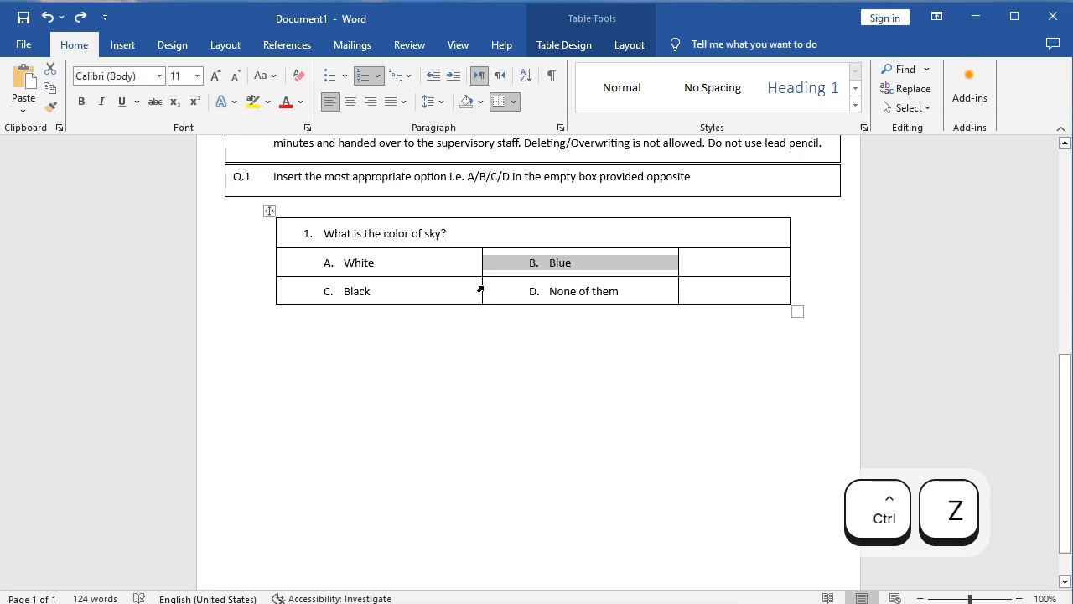
Widen the first option column slightly by shifting its divider with the second column across both option rows
drag(482, 285, 492, 285)
click(683, 328)
click(701, 292)
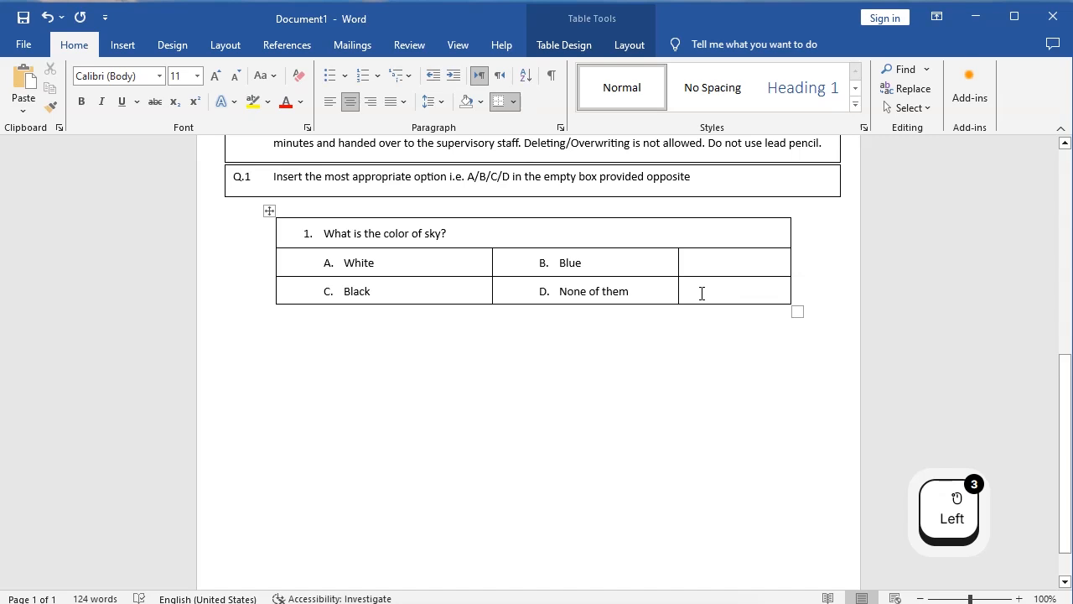
Draw a rectangle about 0.37" high and 1.39" wide over the empty cell beside option D
click(117, 52)
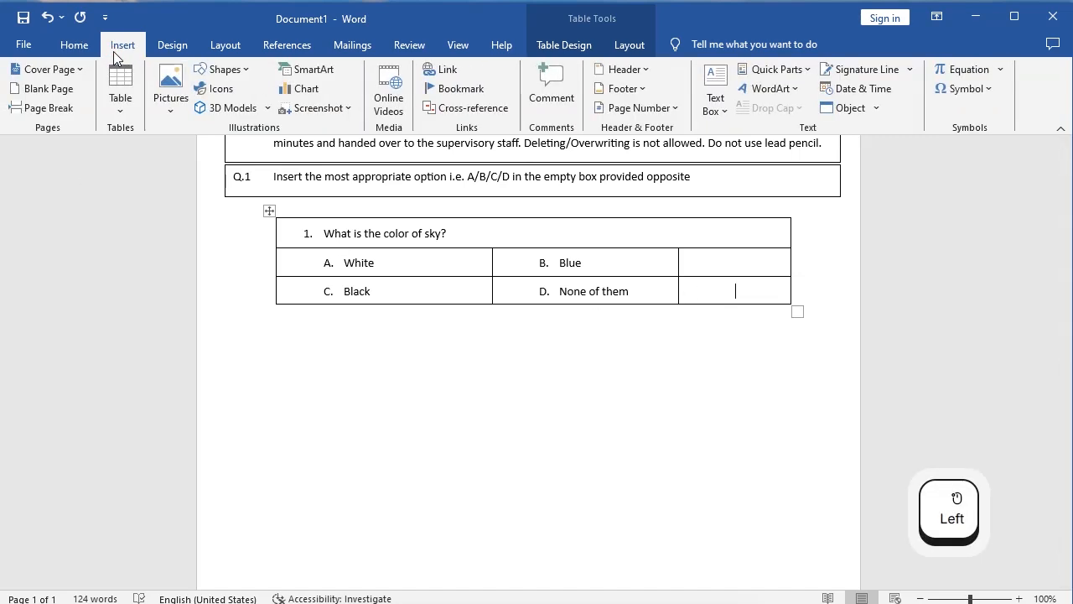
click(244, 72)
click(202, 195)
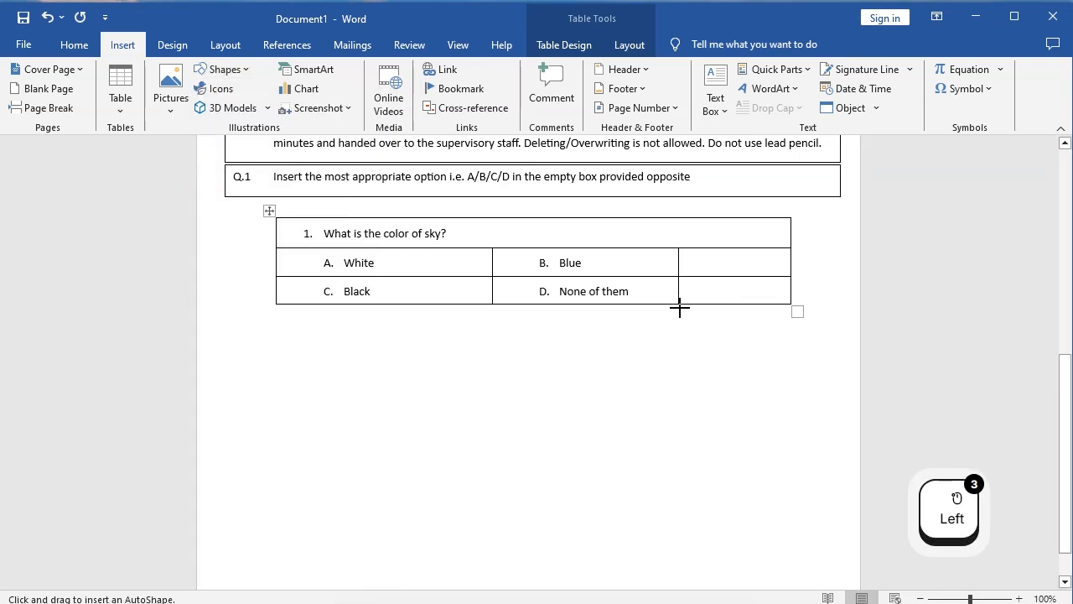
drag(679, 303, 790, 275)
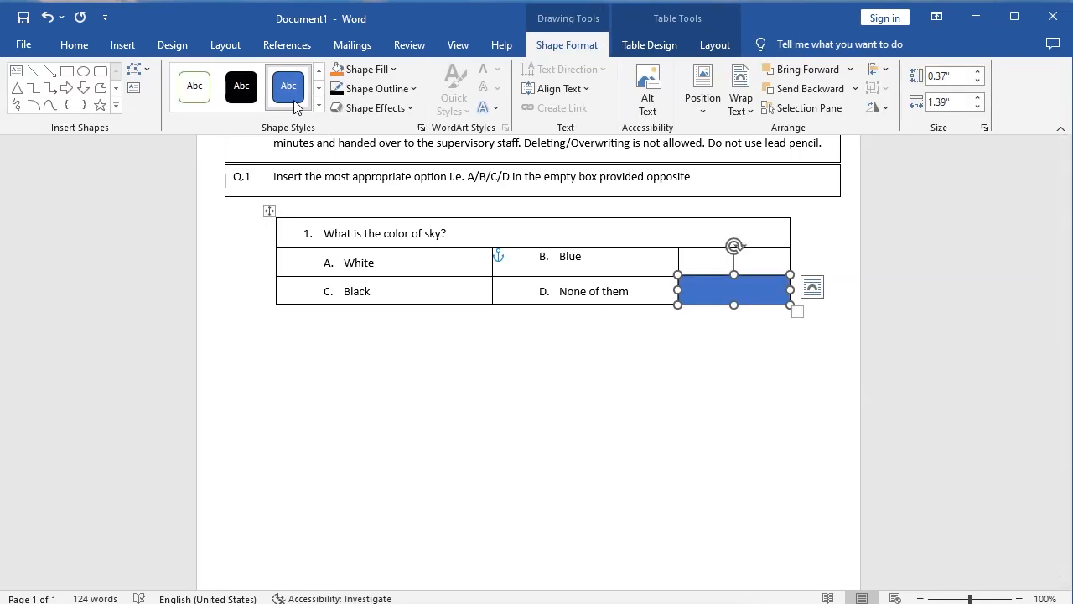
Remove the rectangle's fill and give it a black outline
click(394, 71)
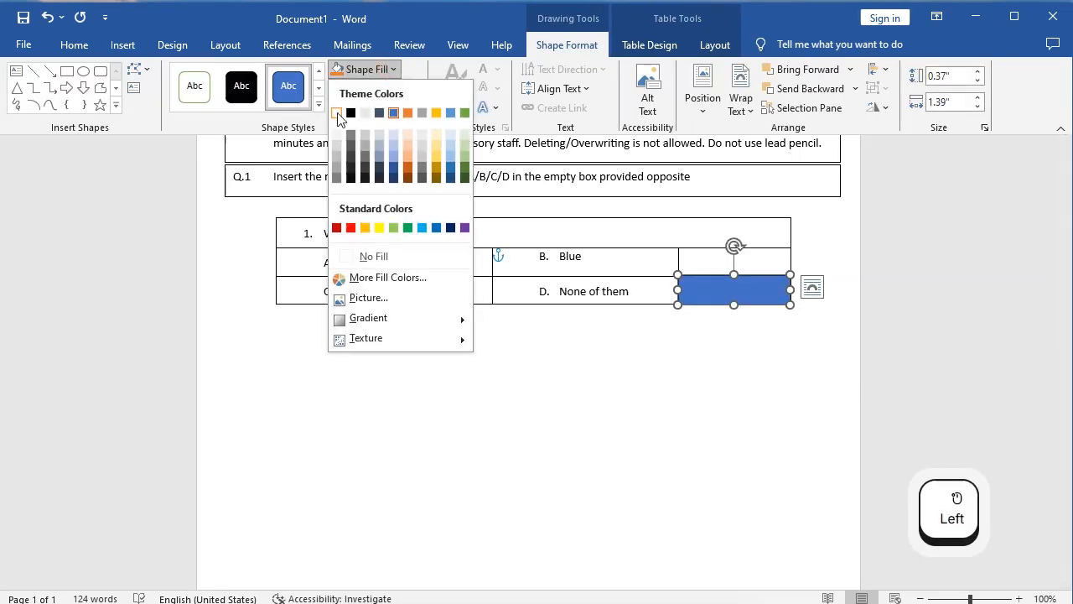
click(365, 256)
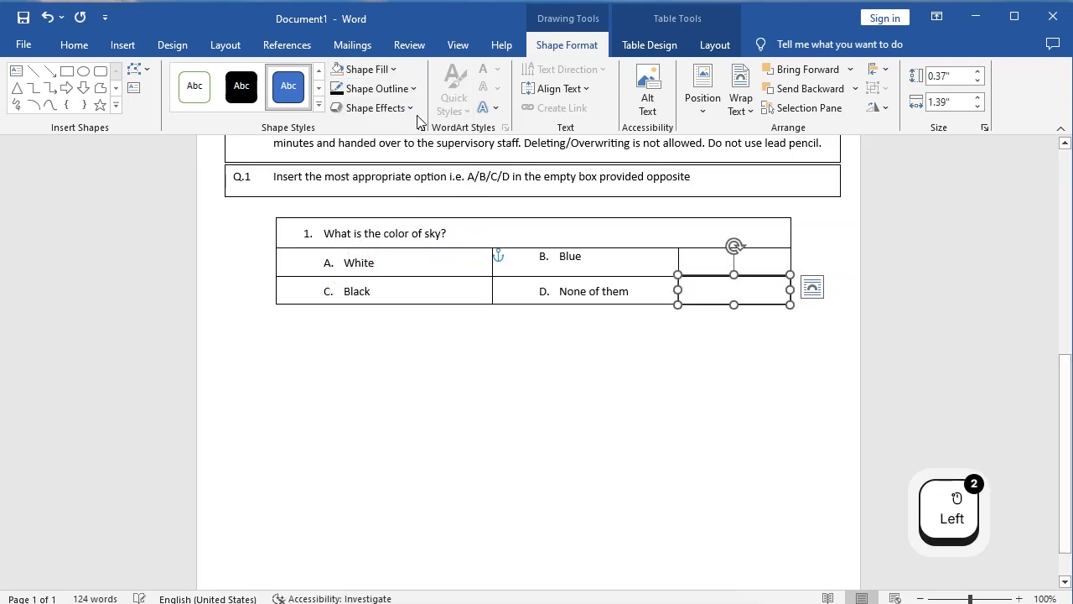
click(376, 88)
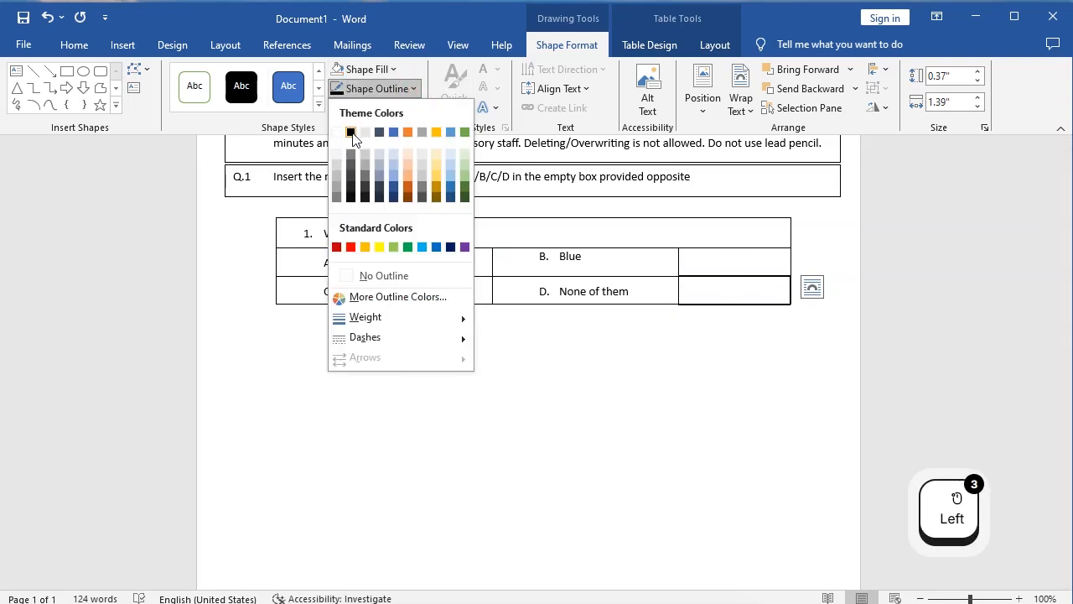
click(352, 134)
click(608, 429)
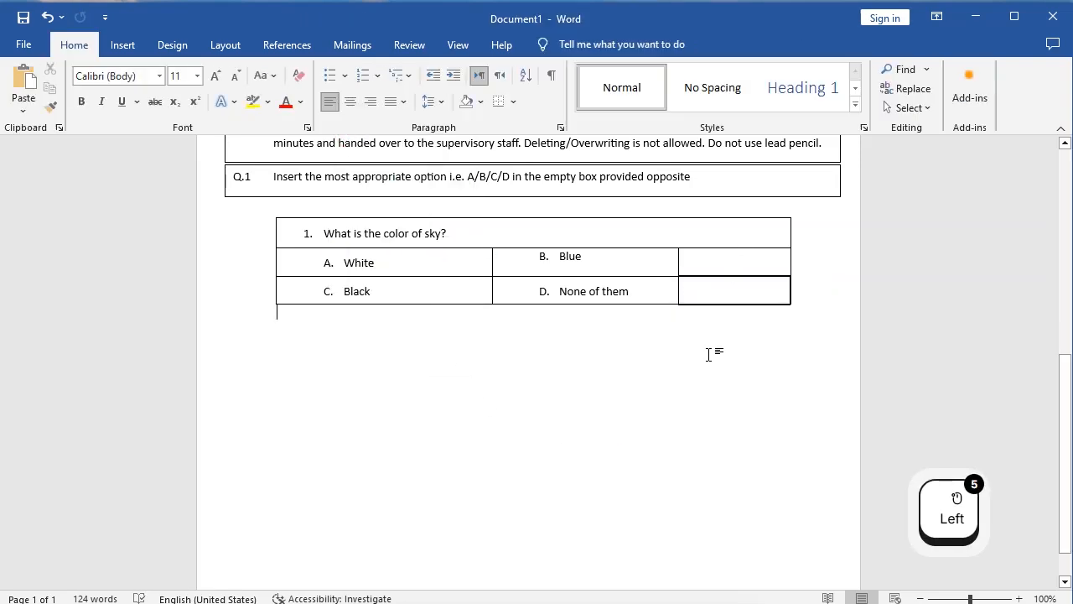
Nudge the rectangle so it lines up with the empty answer cell beside option D
click(756, 289)
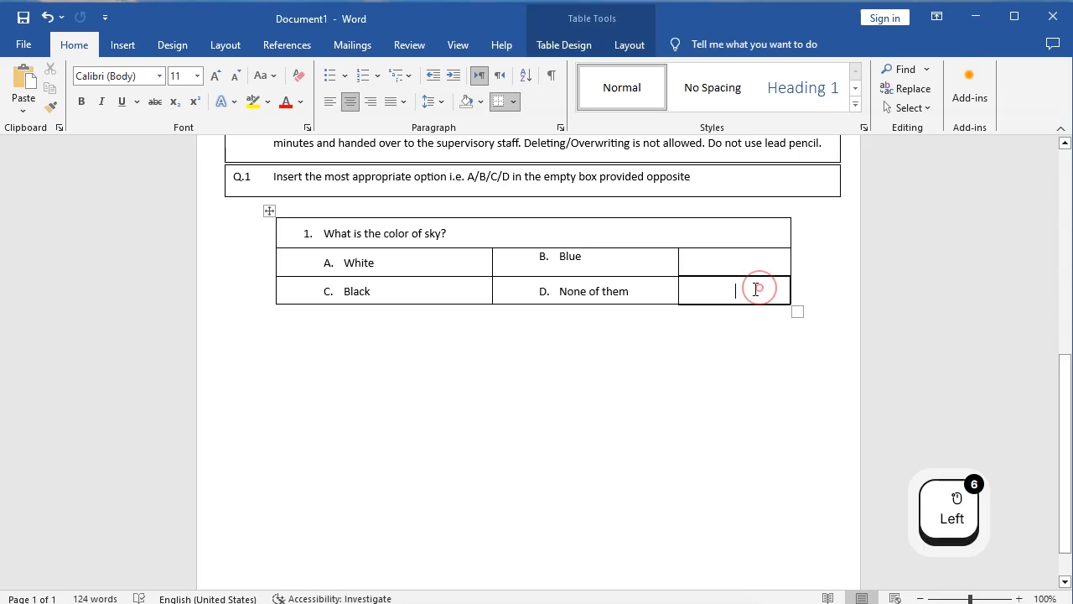
click(692, 282)
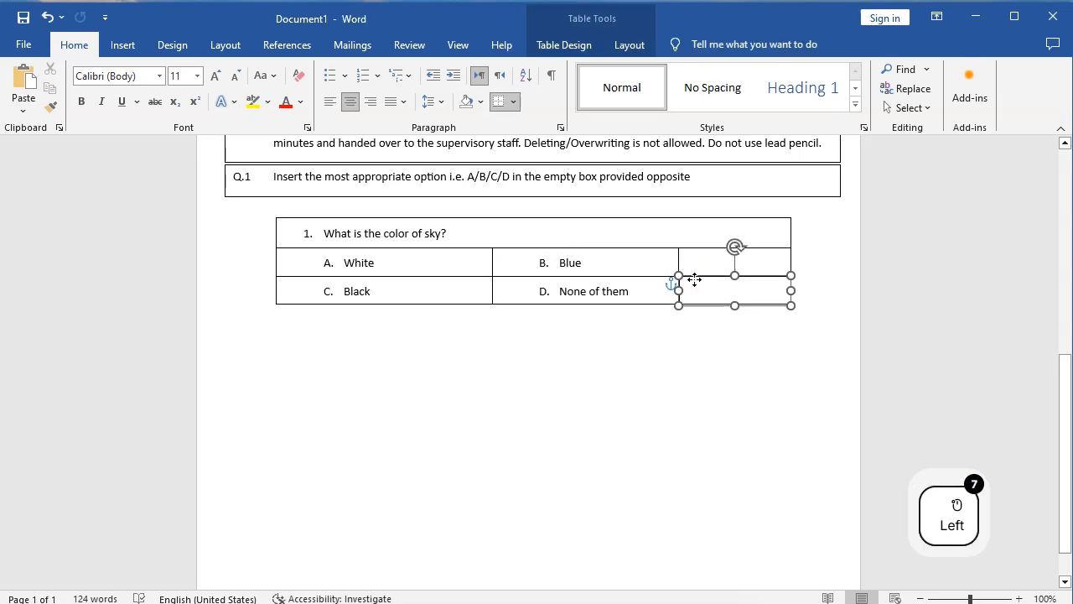
click(748, 369)
click(742, 310)
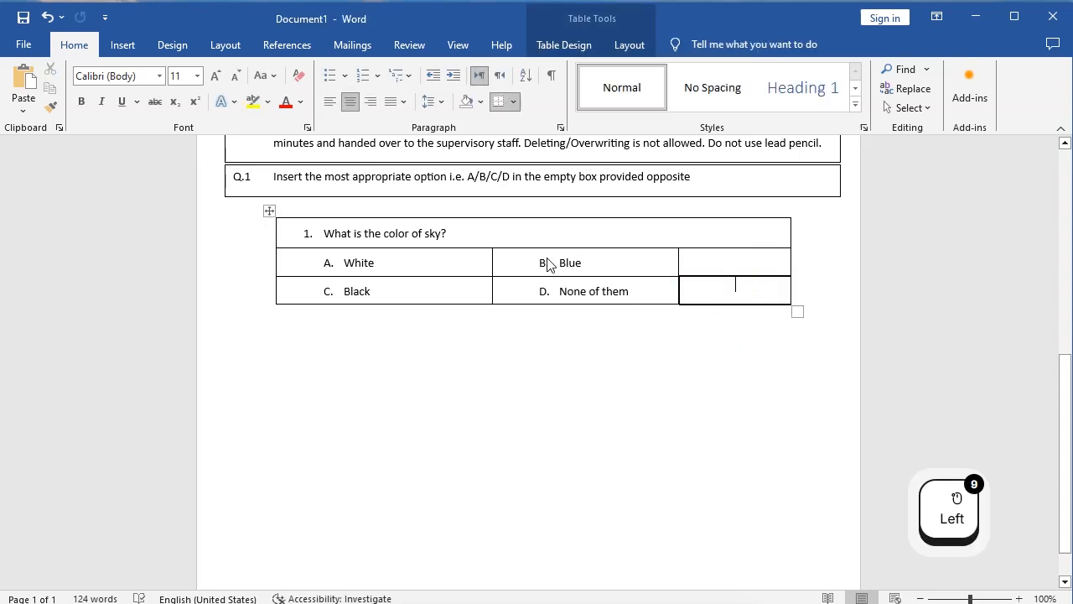
click(530, 231)
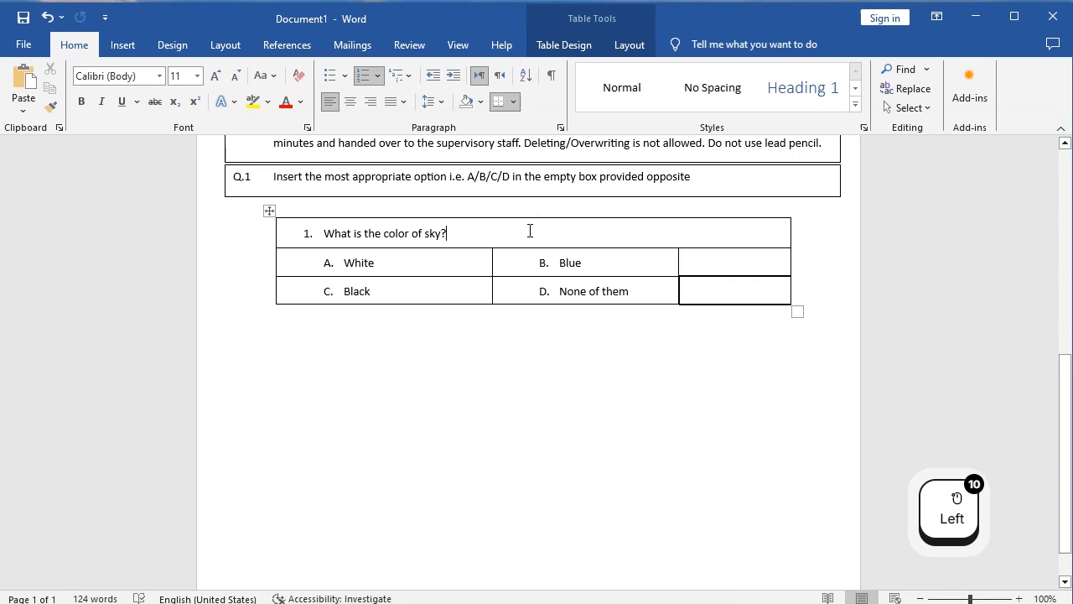
Copy the whole question table to the clipboard
scroll(499, 487, down, 1)
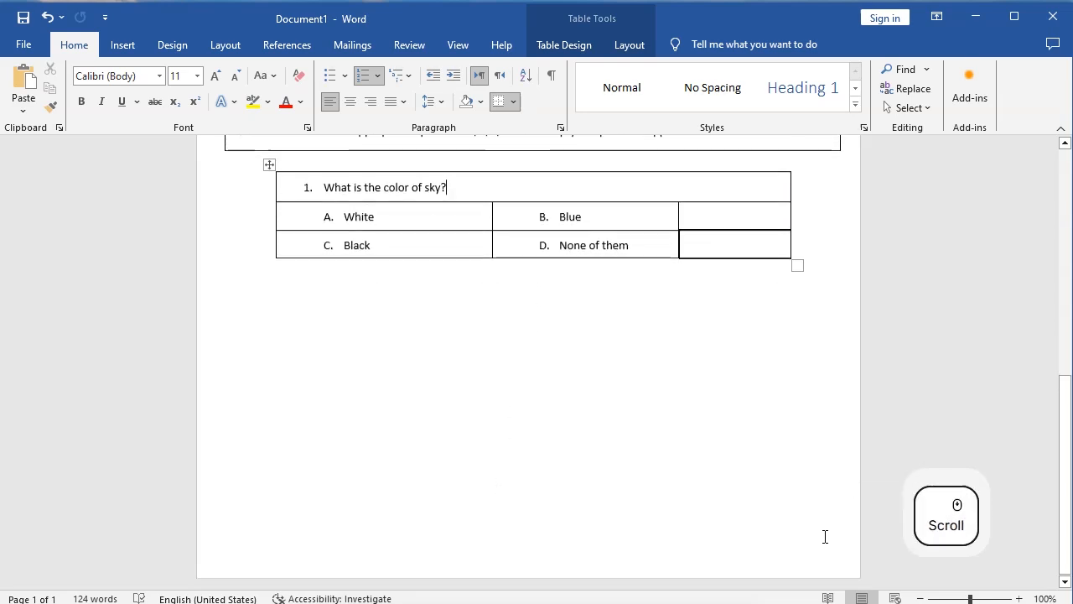
click(1065, 417)
drag(1066, 417, 1065, 384)
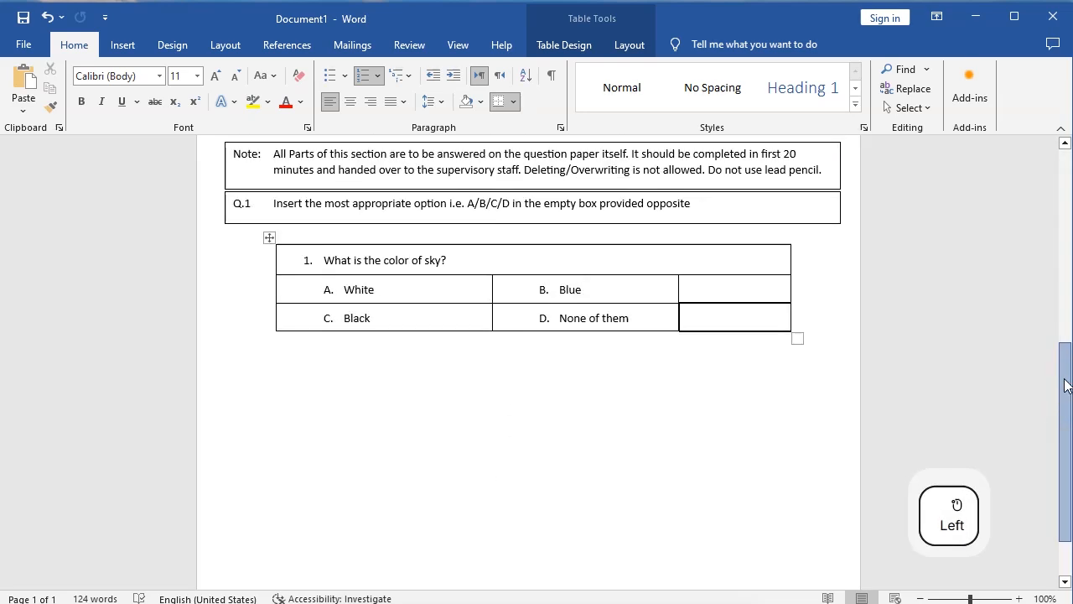
scroll(1066, 384, down, 1)
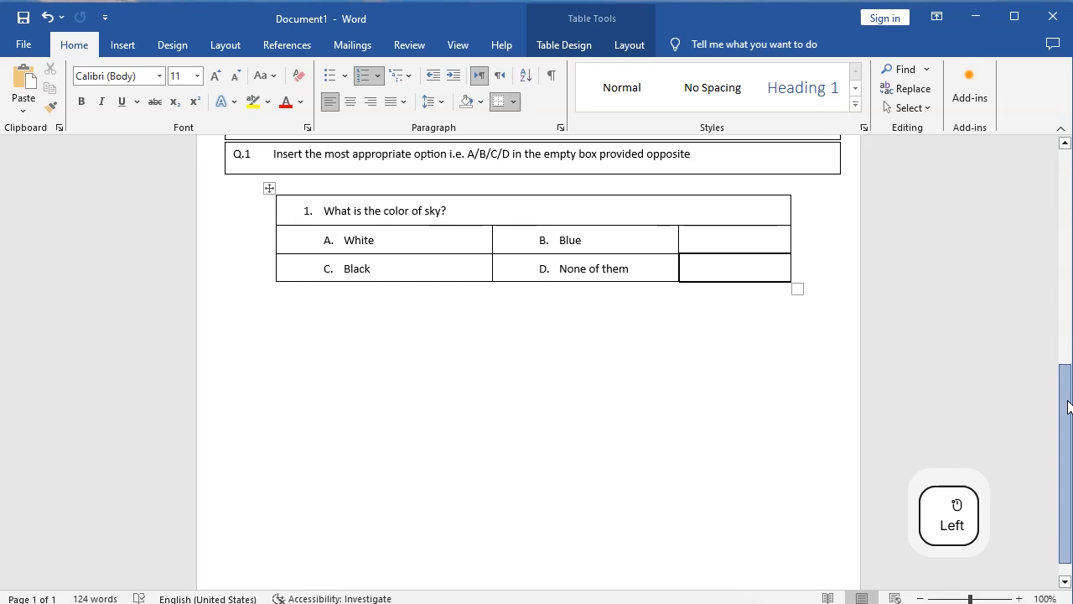
click(498, 210)
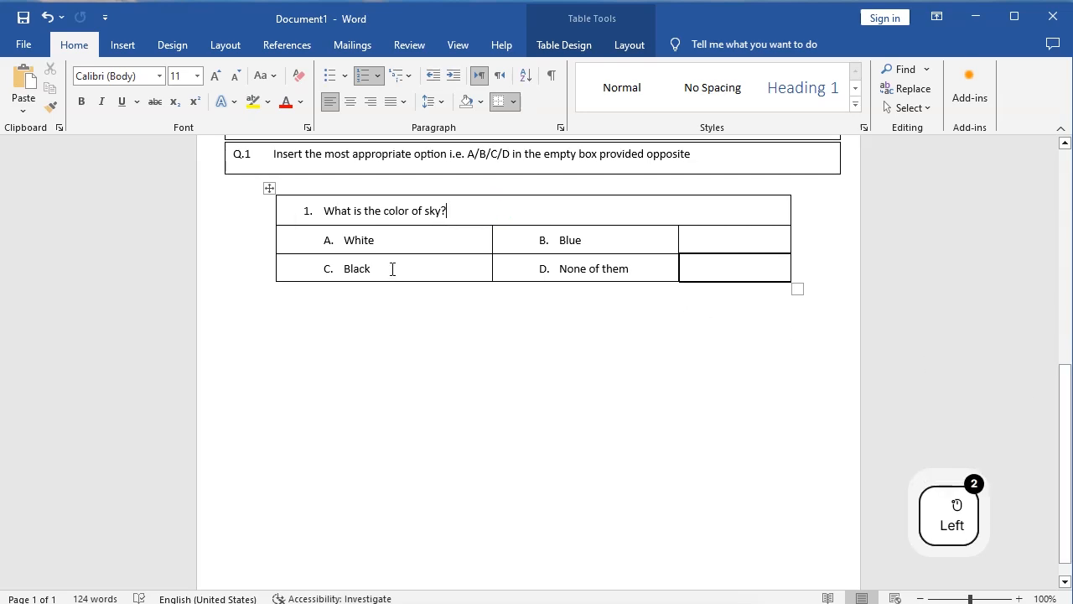
right_click(269, 188)
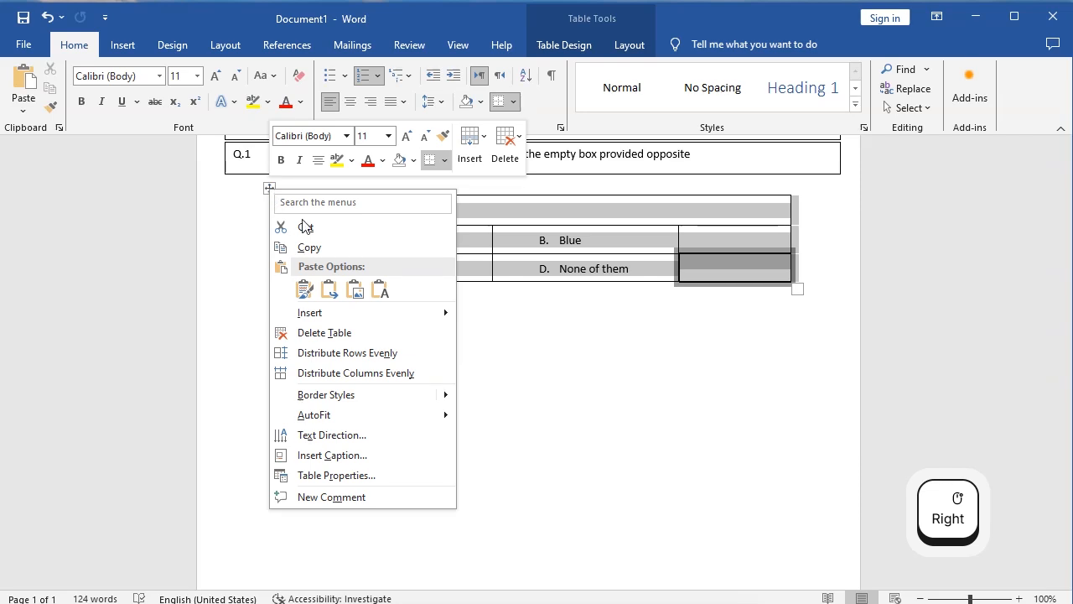
click(318, 256)
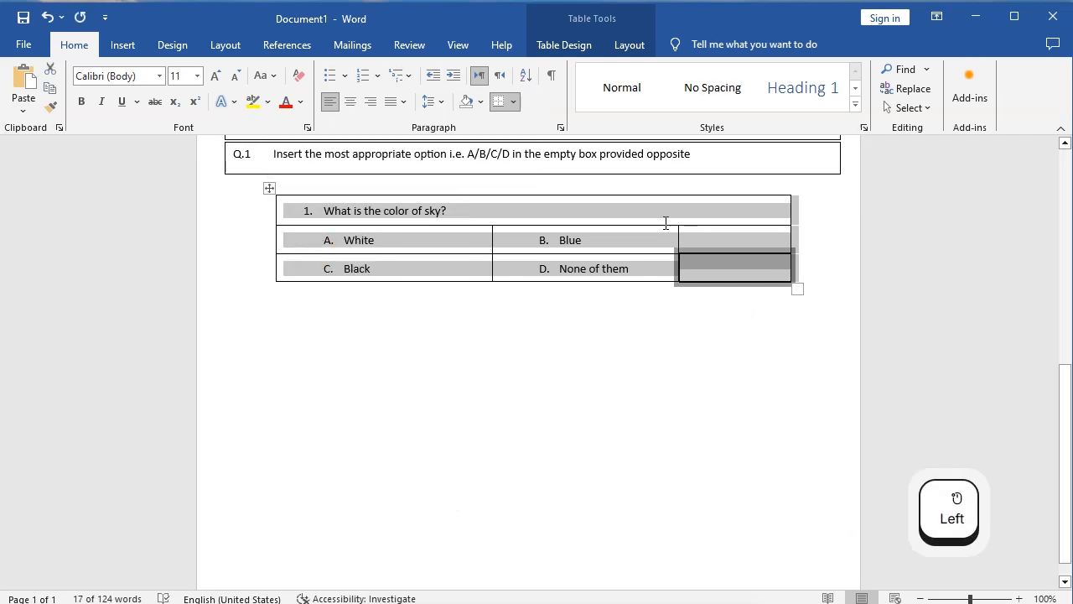
click(637, 472)
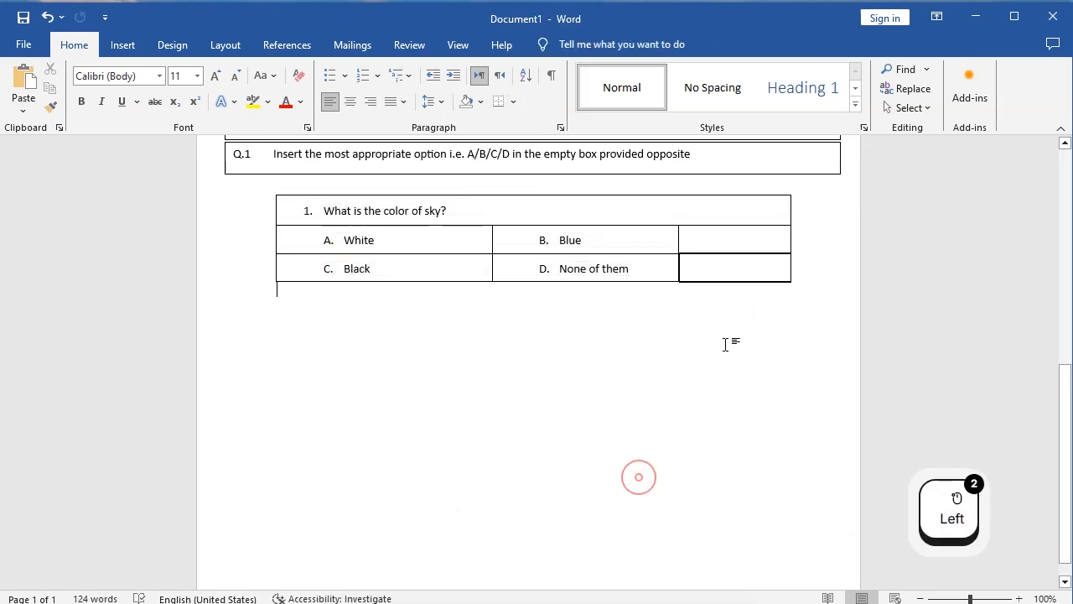
Try to select the question table together with the rectangle drawn over its answer cell
click(707, 269)
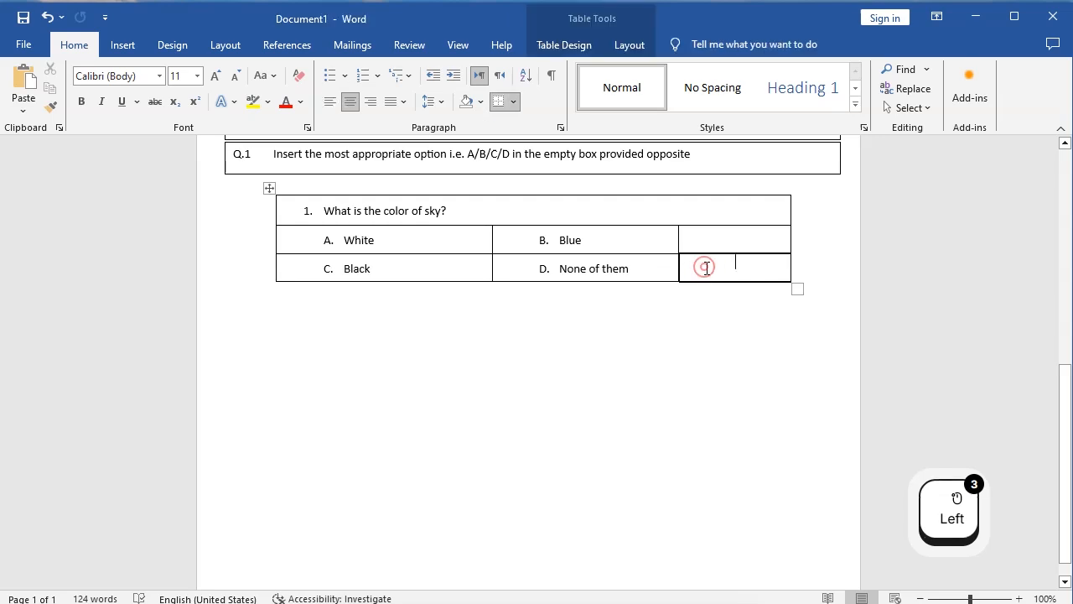
shift+click(531, 208)
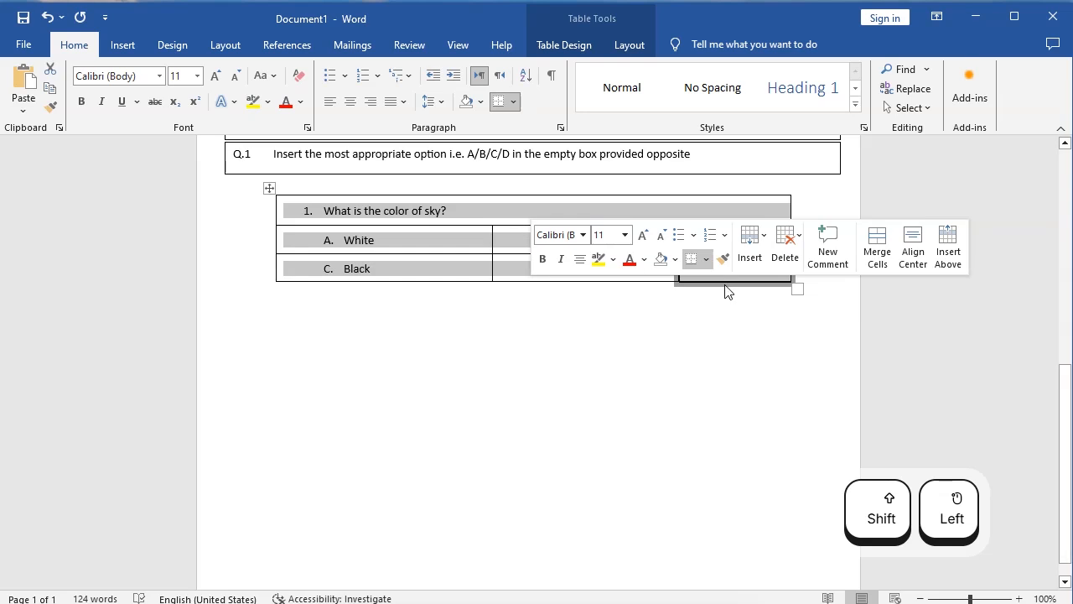
click(624, 49)
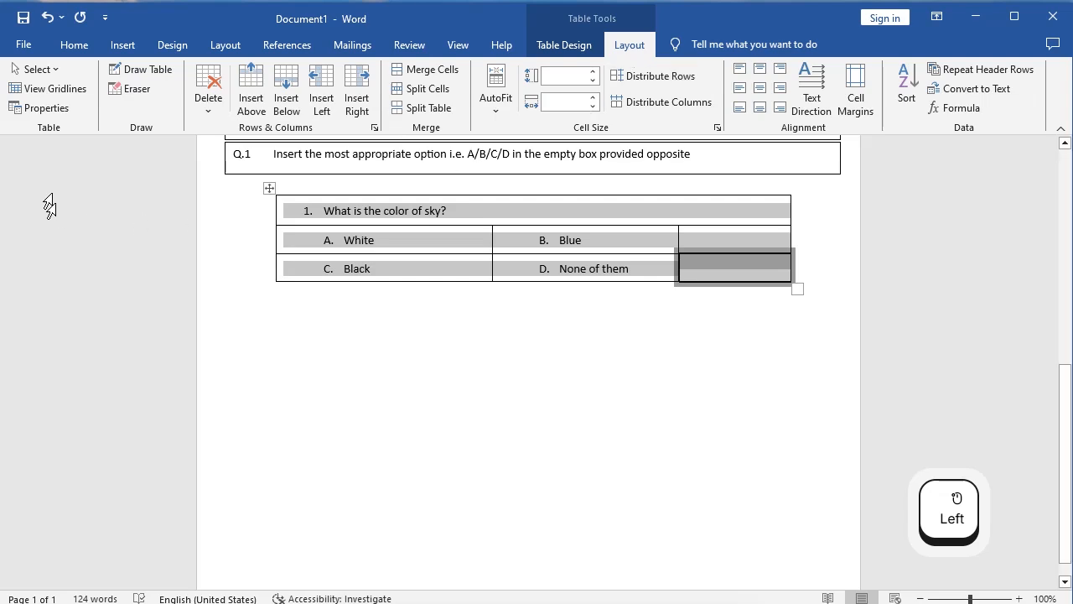
click(384, 270)
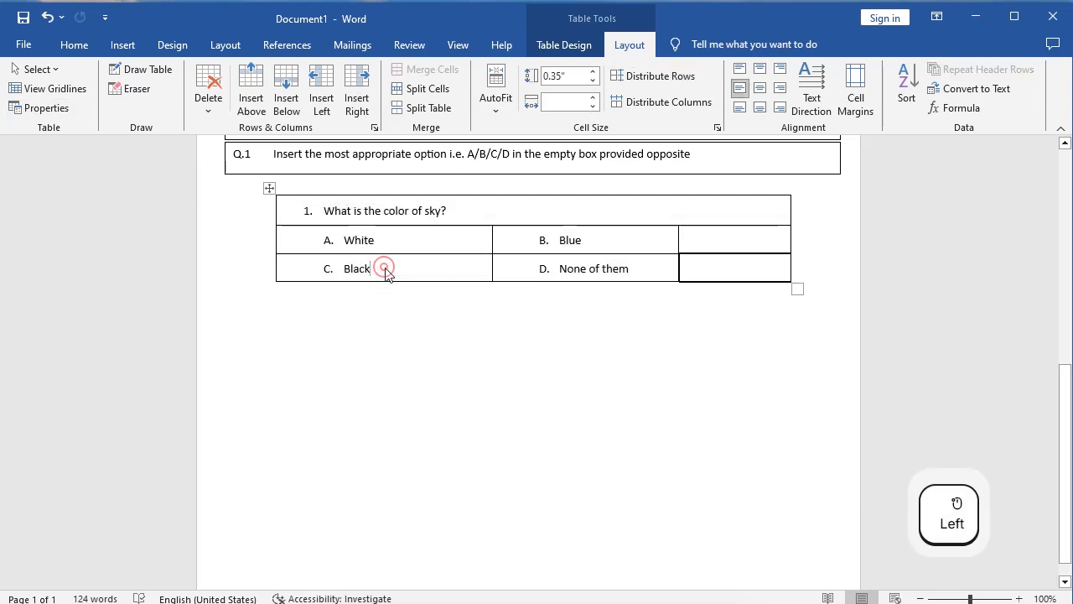
click(737, 270)
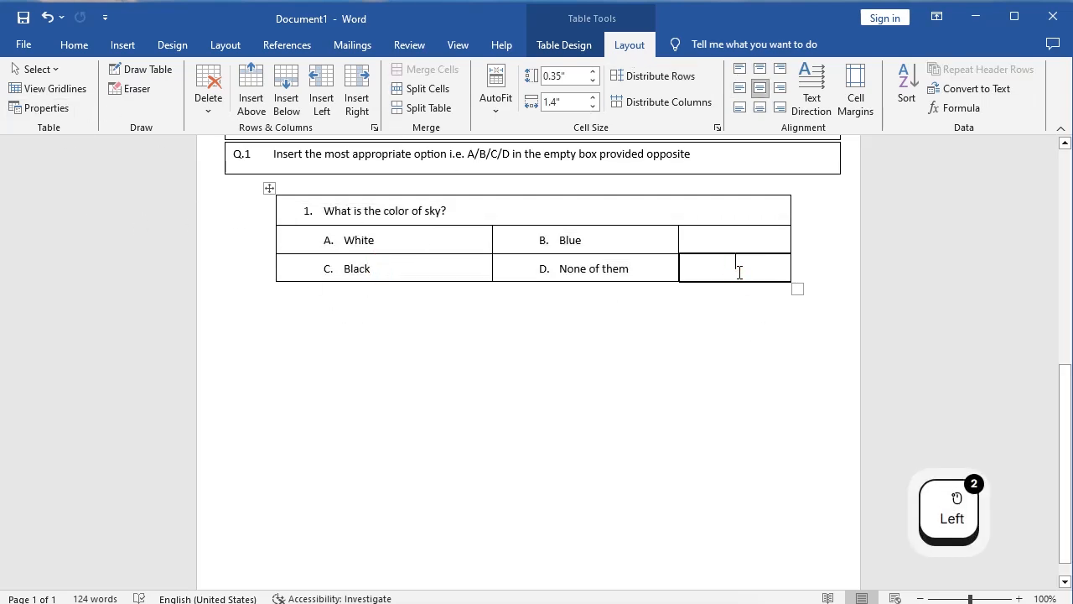
shift+click(431, 244)
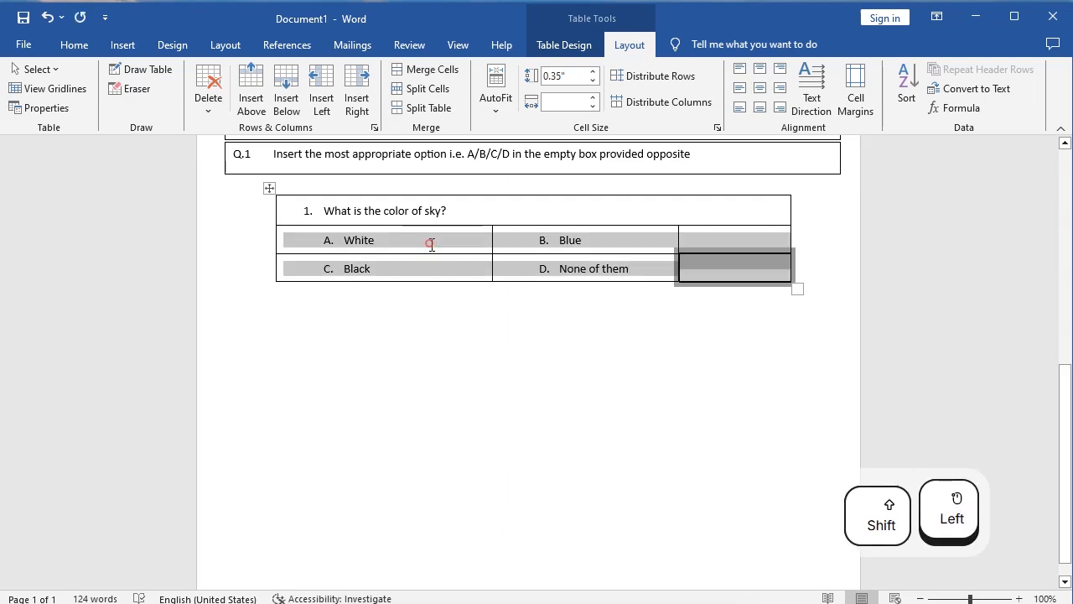
click(377, 214)
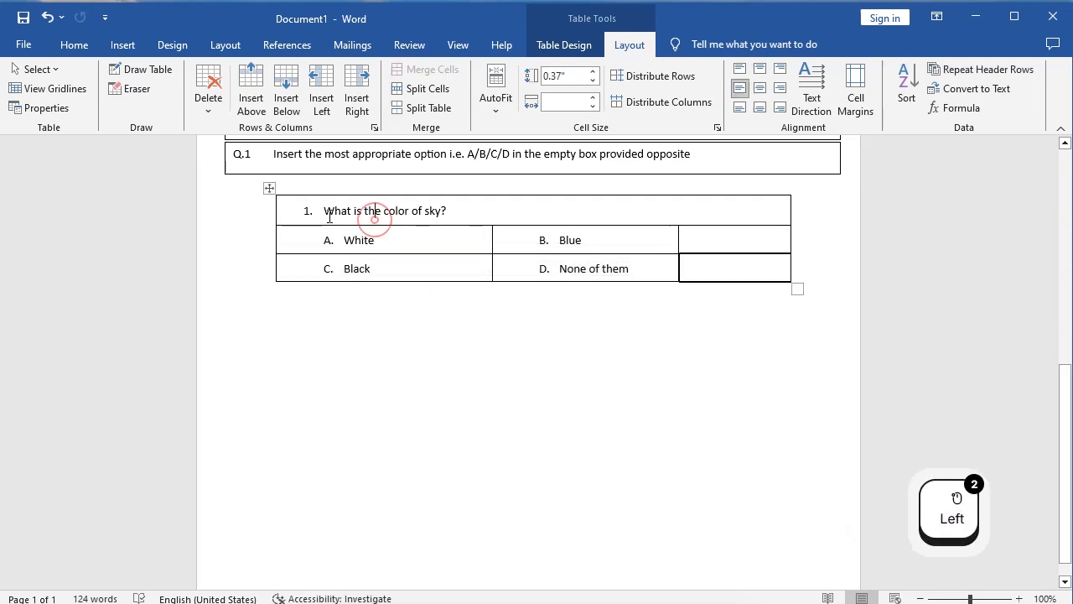
click(268, 188)
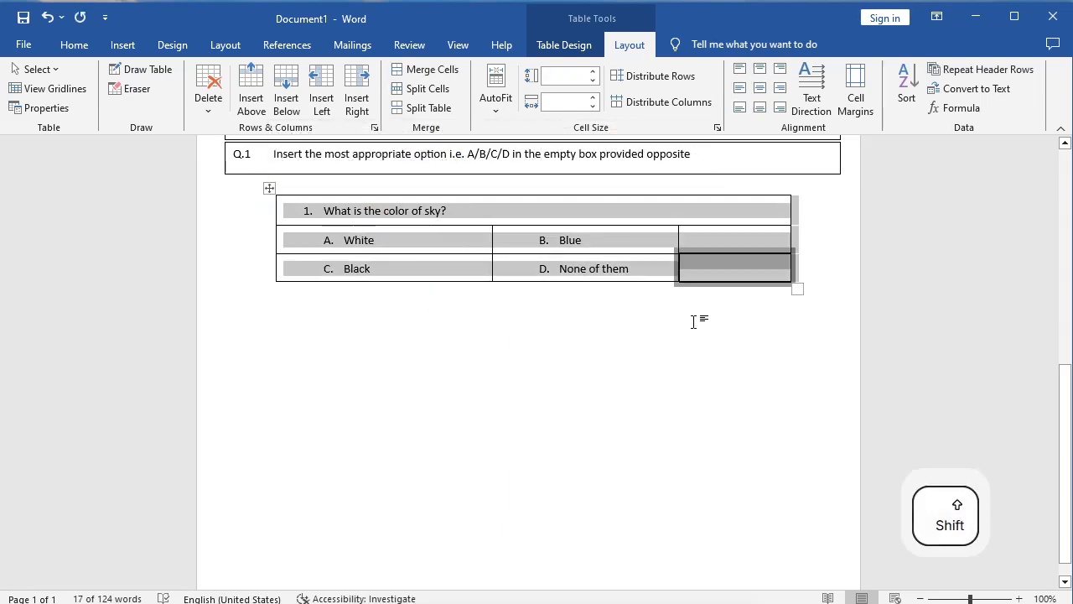
shift+click(712, 268)
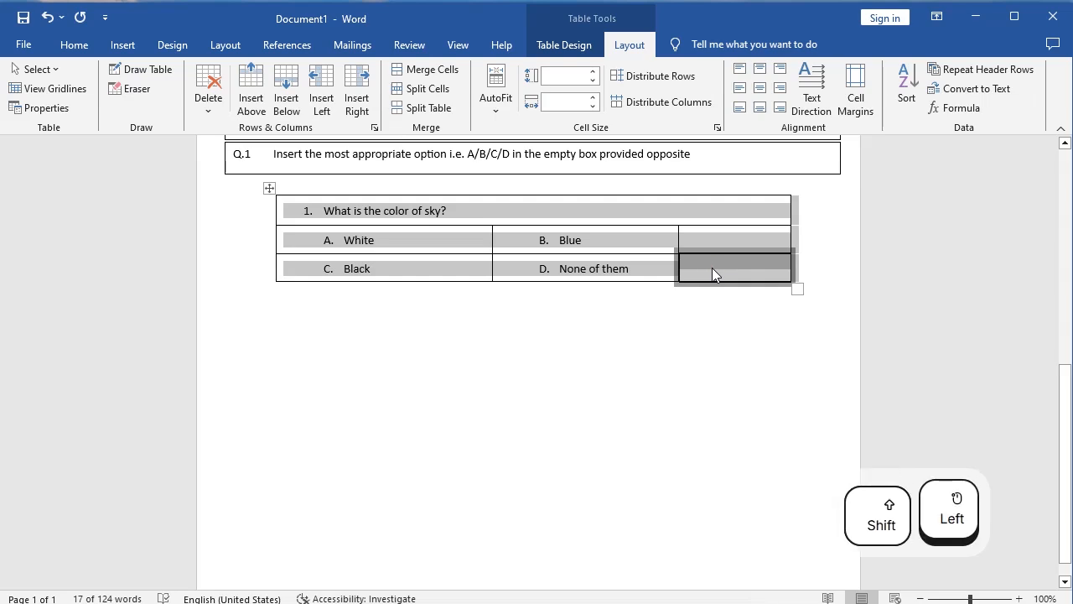
Delete the rectangle drawn over the empty answer cell beside option D
click(731, 303)
click(737, 277)
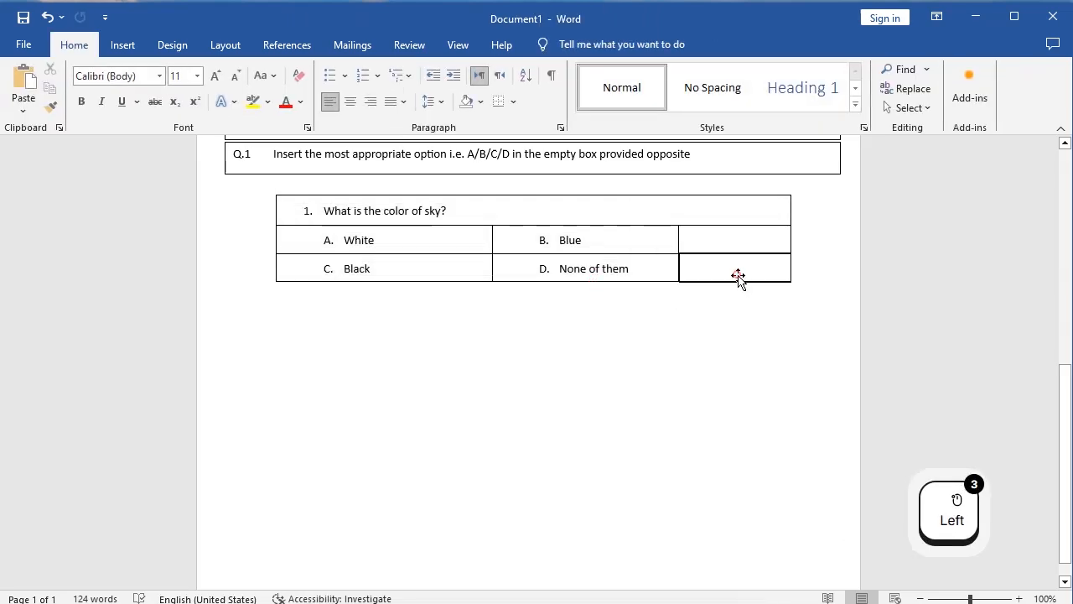
click(738, 277)
drag(718, 249, 715, 378)
click(715, 378)
key(Delete)
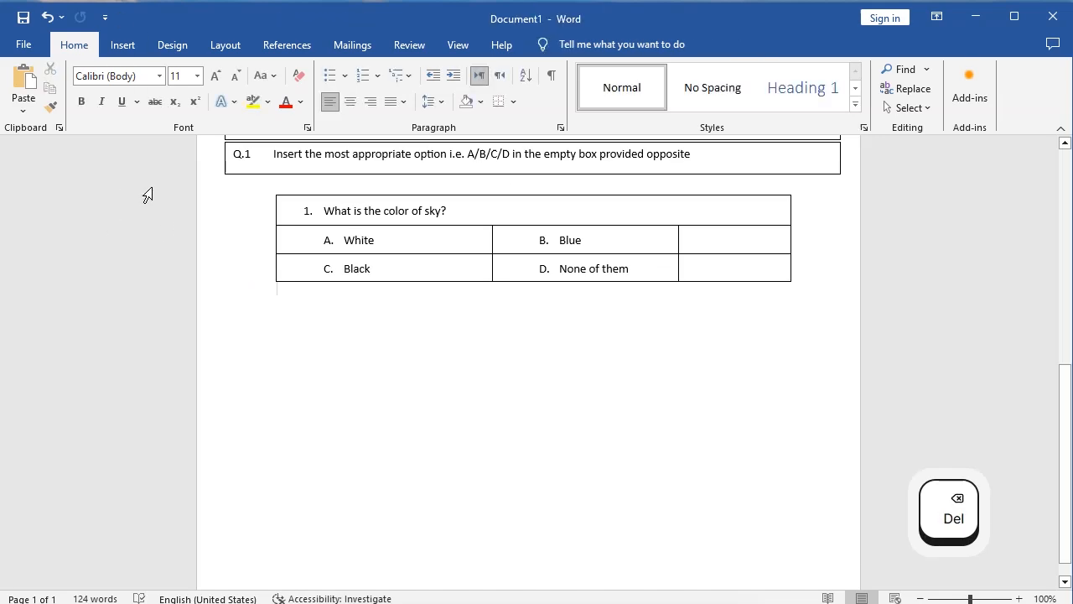
Remove all borders from the entire question table beneath the Q.1 box
click(458, 205)
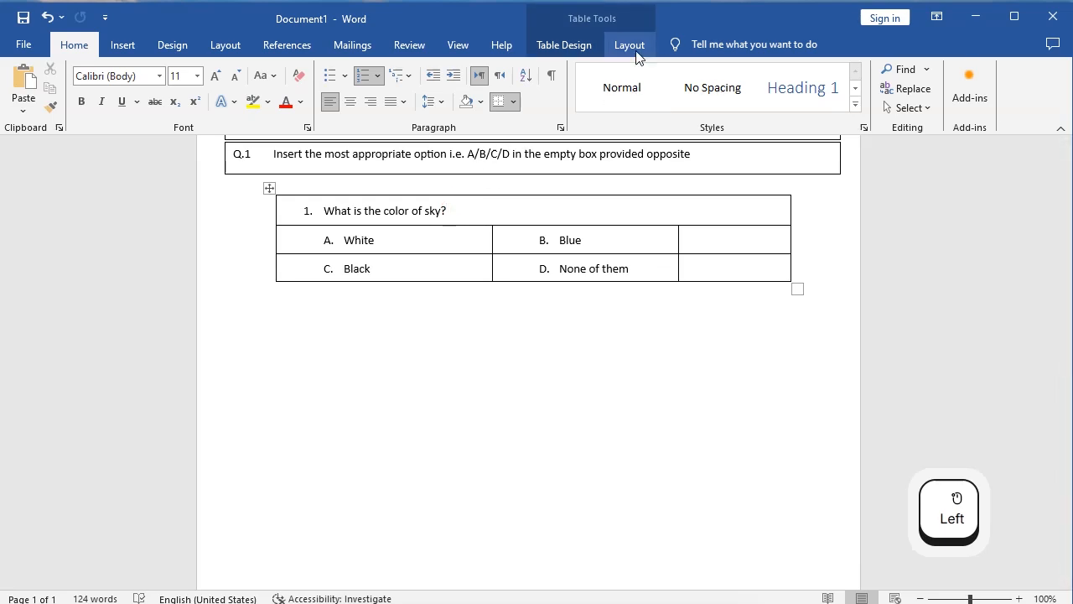
click(636, 48)
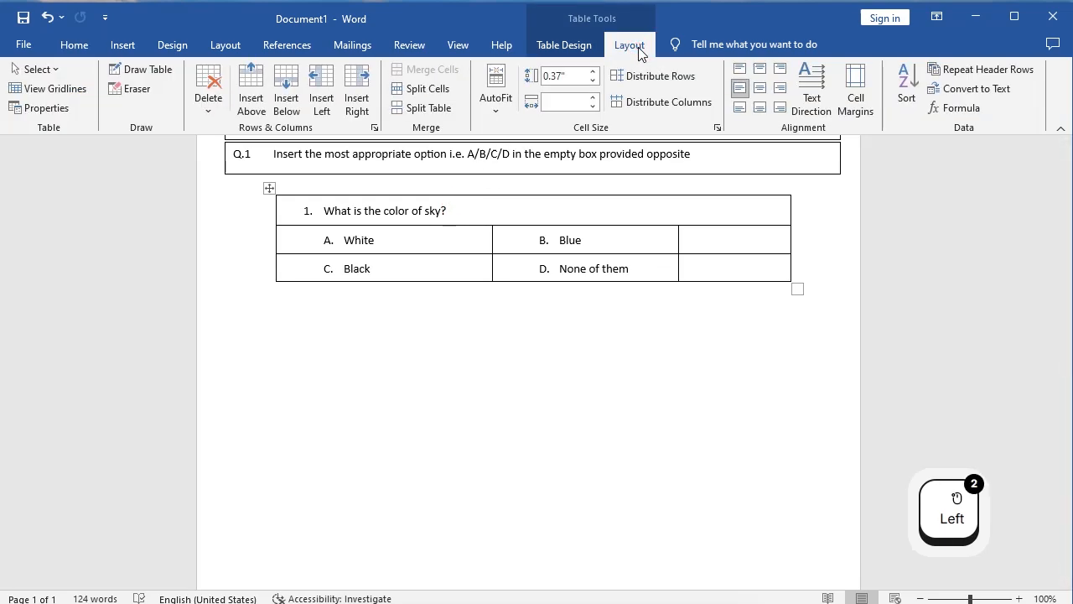
click(585, 45)
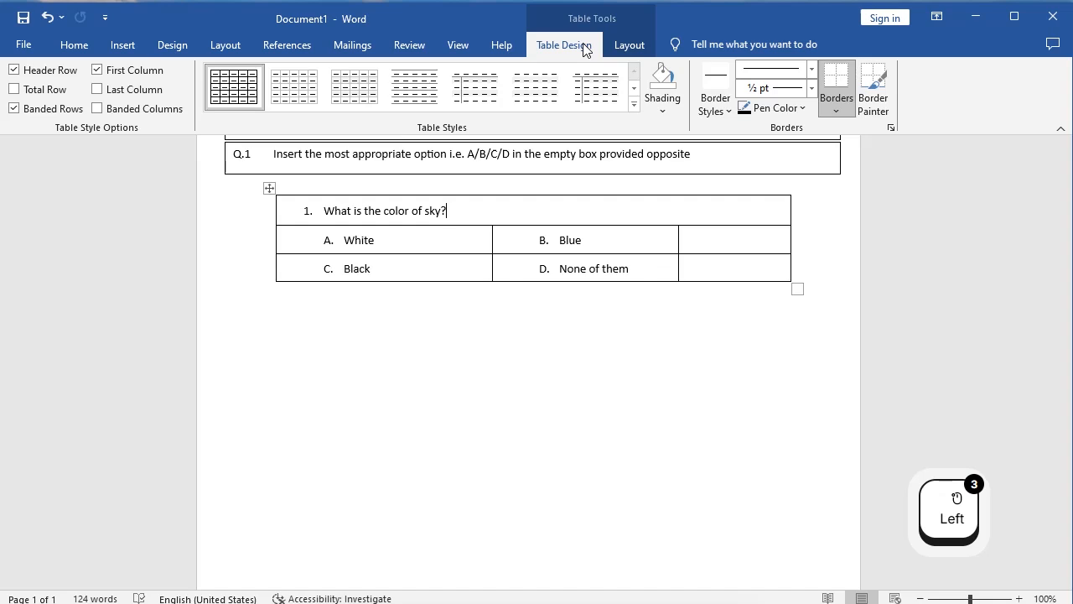
mouse_move(298, 216)
mouse_down()
mouse_move(571, 240)
mouse_move(698, 274)
mouse_move(744, 236)
mouse_move(752, 266)
mouse_up()
click(836, 111)
click(836, 111)
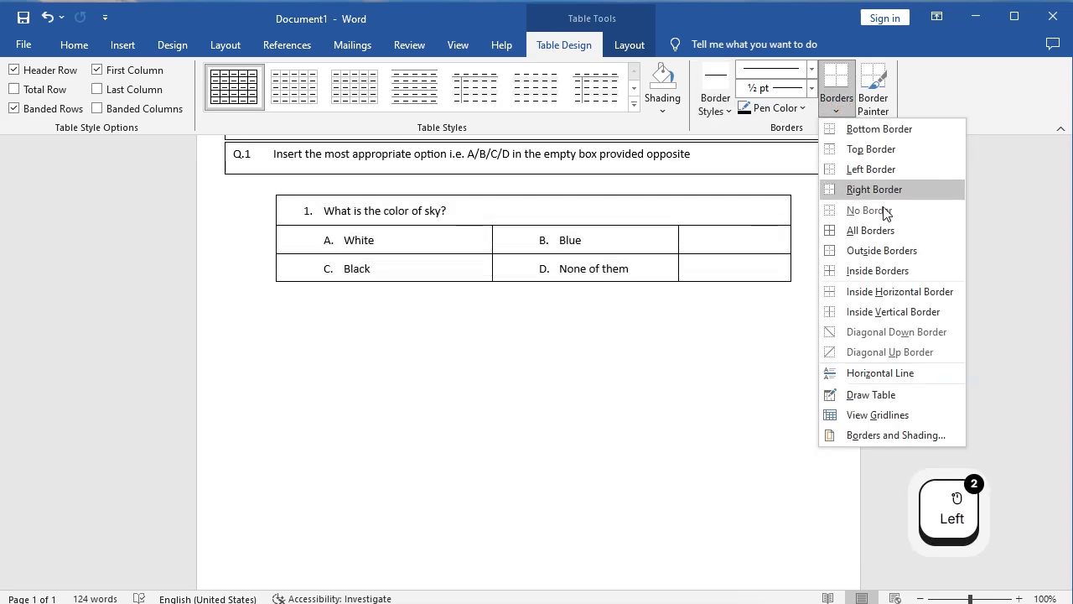
click(886, 214)
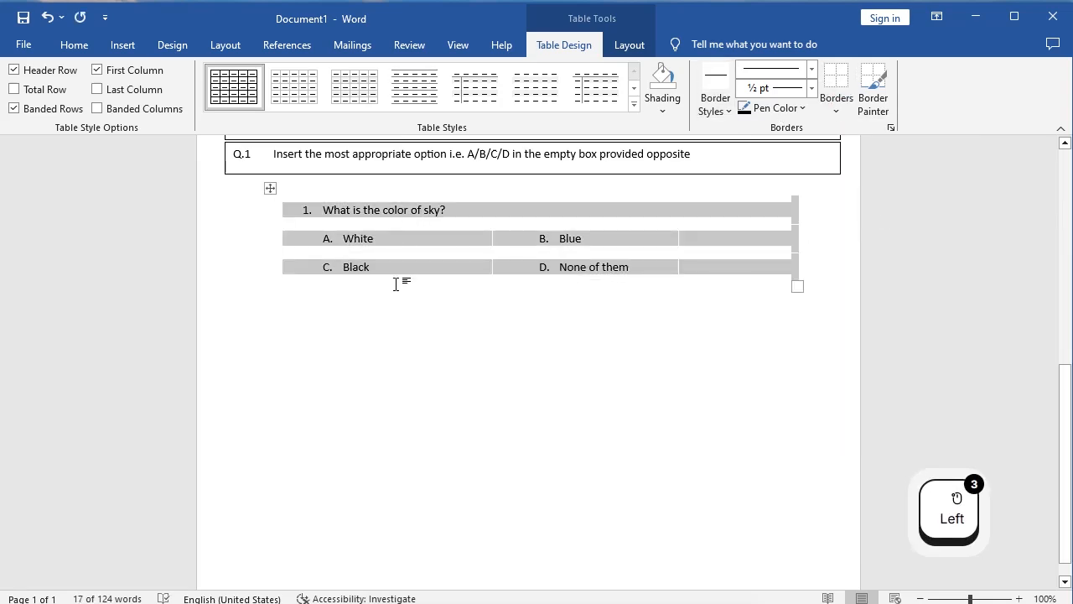
click(405, 359)
Apply all borders to the empty answer cell beside option D to form a boxed answer space
click(641, 267)
click(708, 266)
click(730, 268)
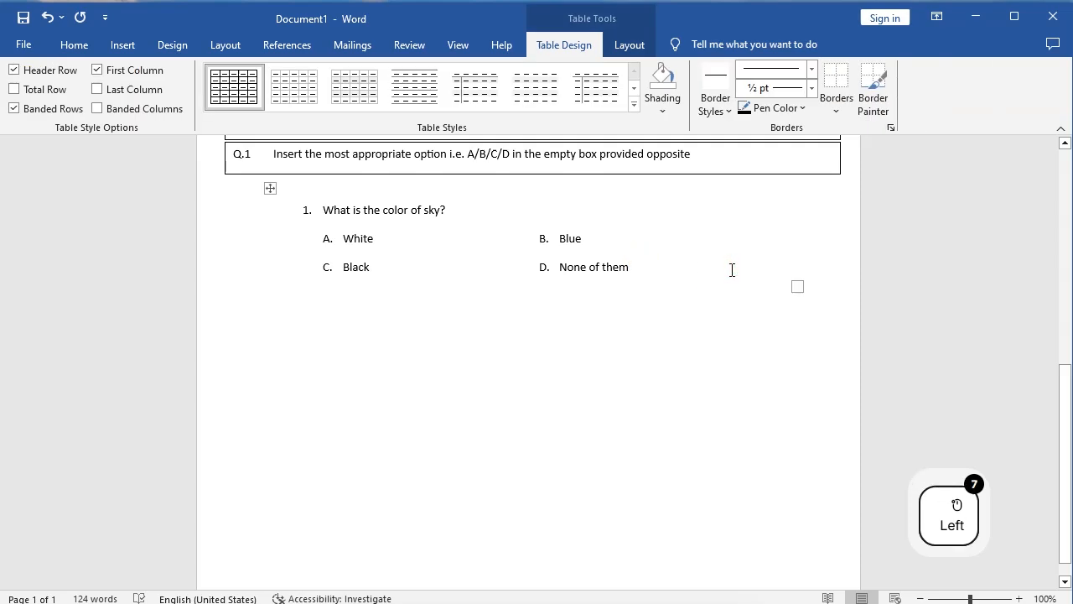
click(726, 115)
click(726, 120)
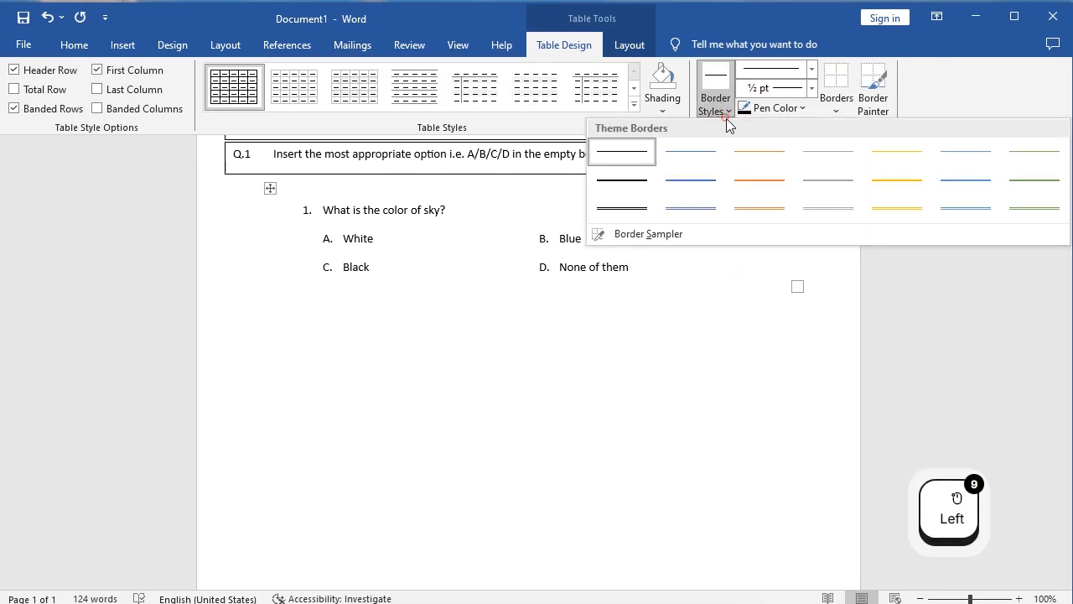
click(960, 103)
click(837, 113)
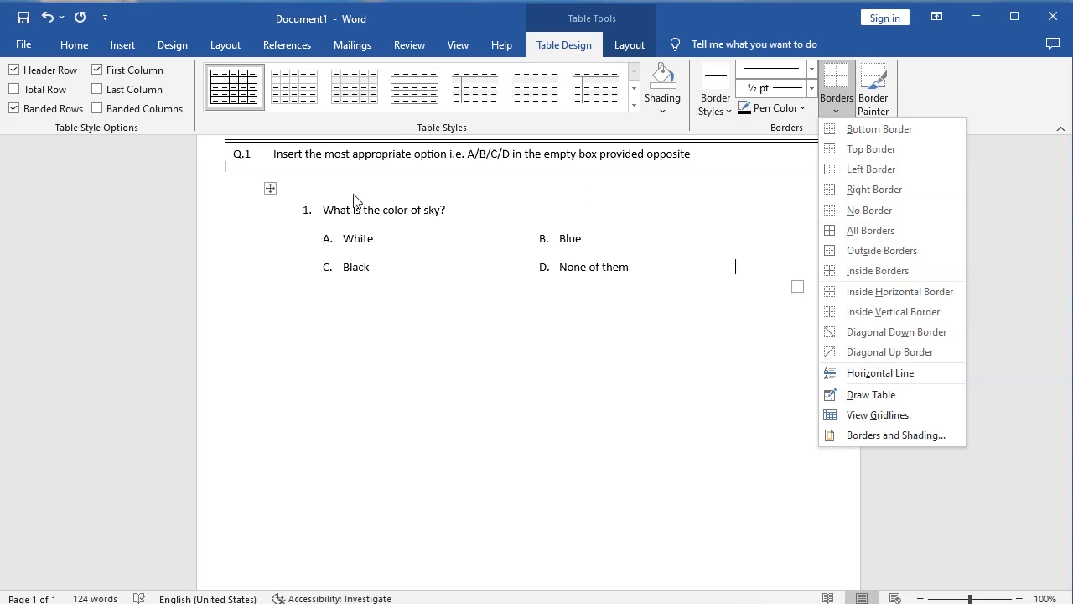
click(741, 270)
click(741, 270)
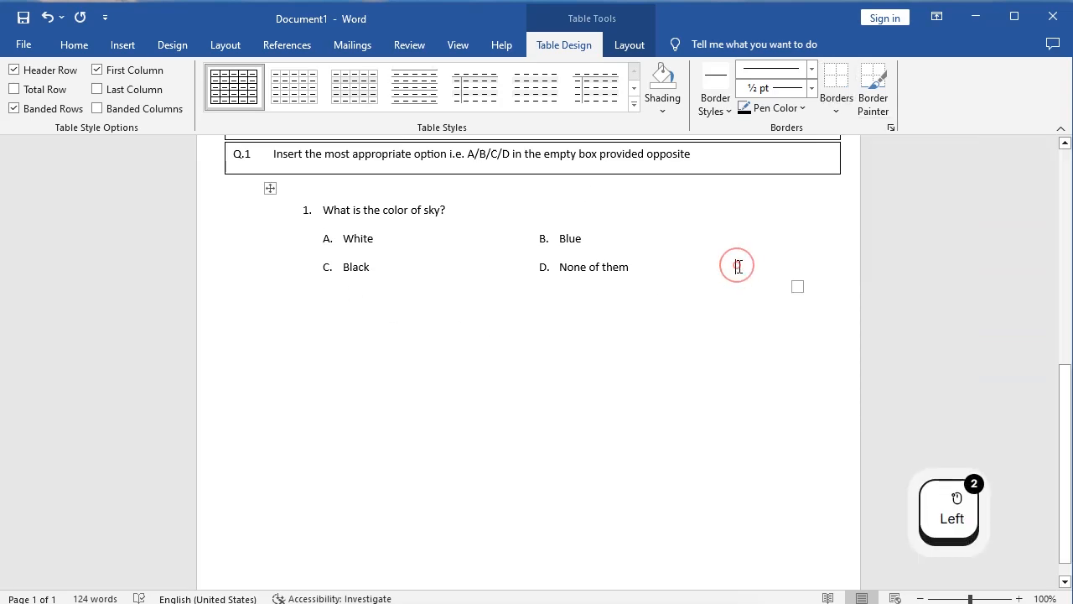
click(836, 123)
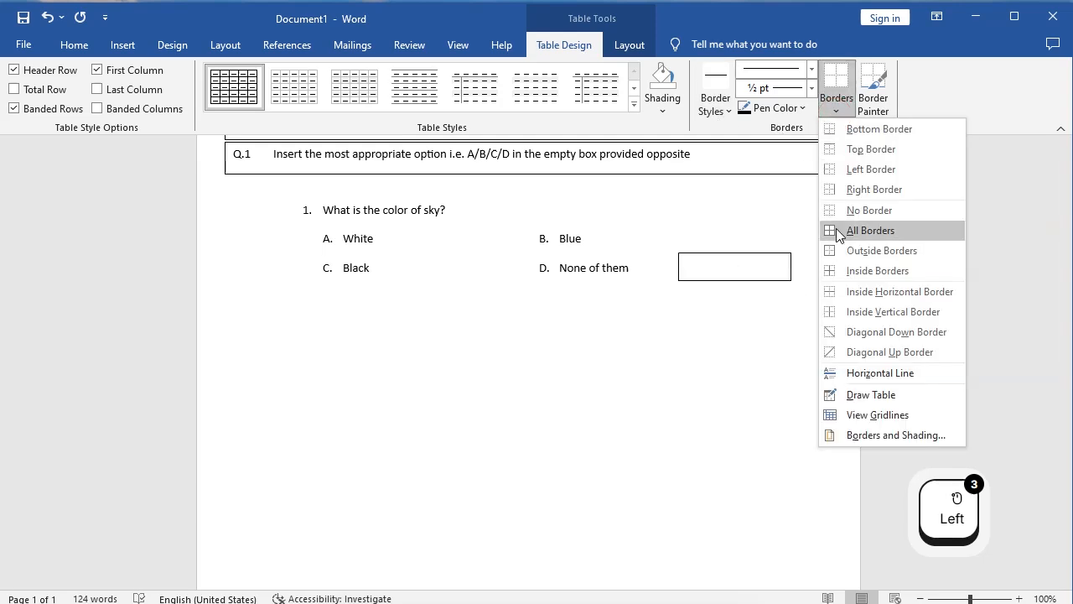
click(870, 230)
click(665, 397)
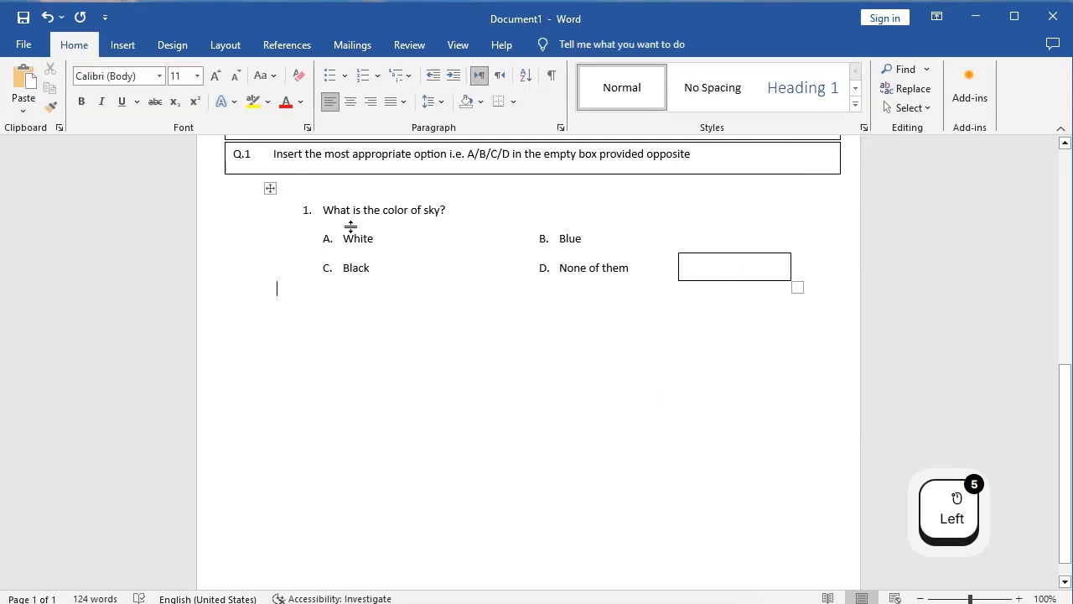
Duplicate the question table directly below as question 2 and restart its option lettering at A
right_click(270, 189)
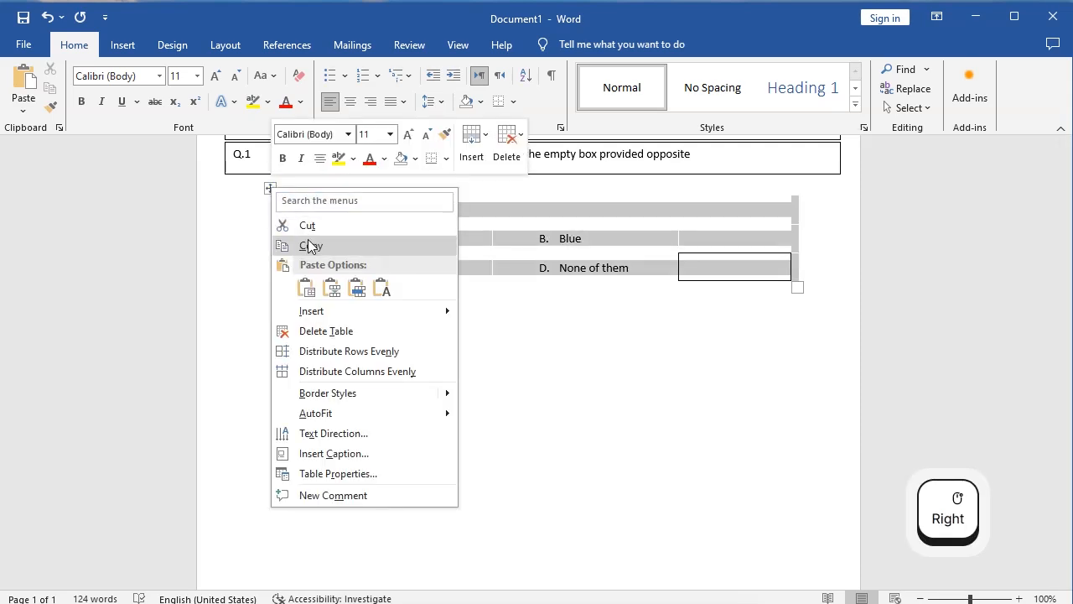
click(307, 244)
click(307, 311)
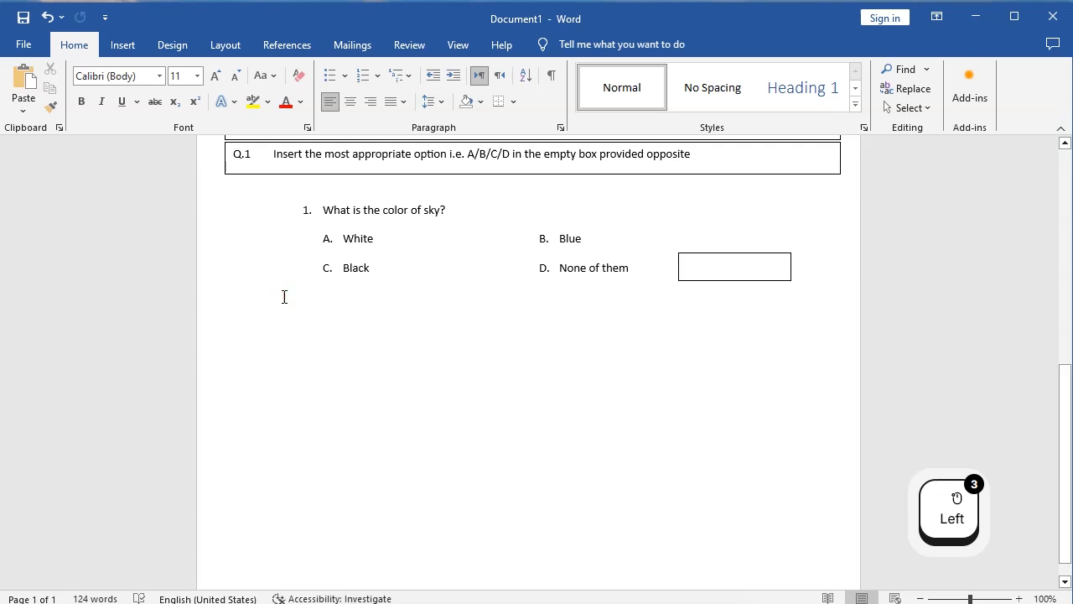
key(ctrl+v)
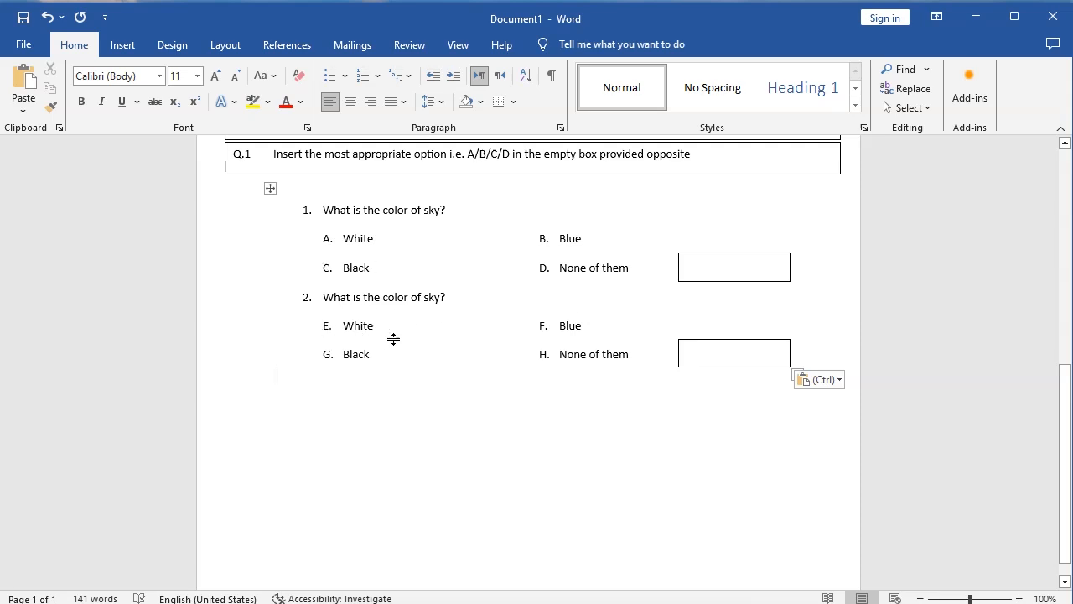
right_click(327, 333)
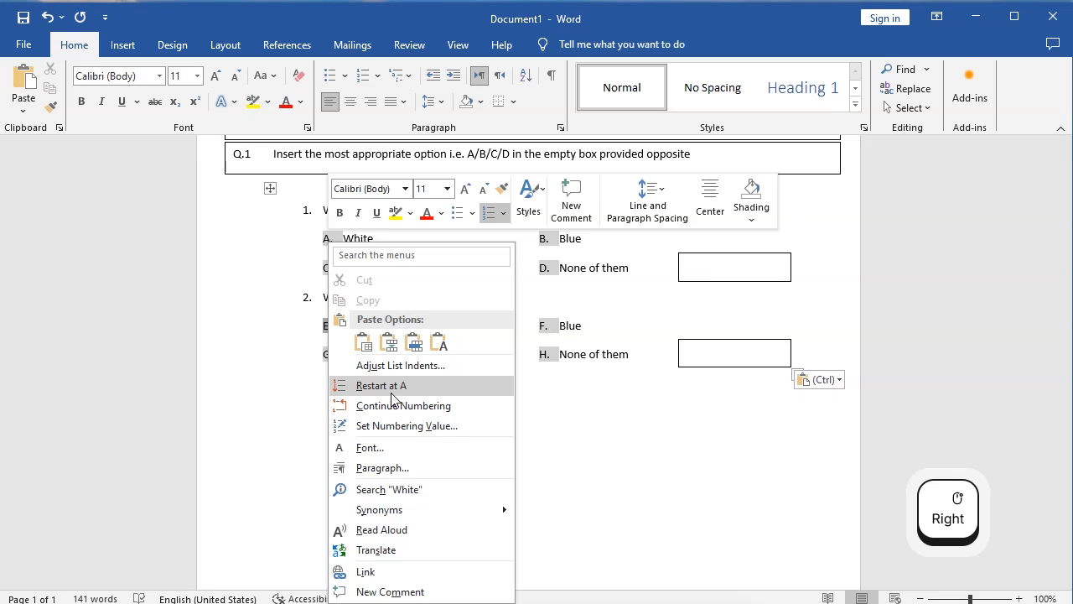
click(415, 386)
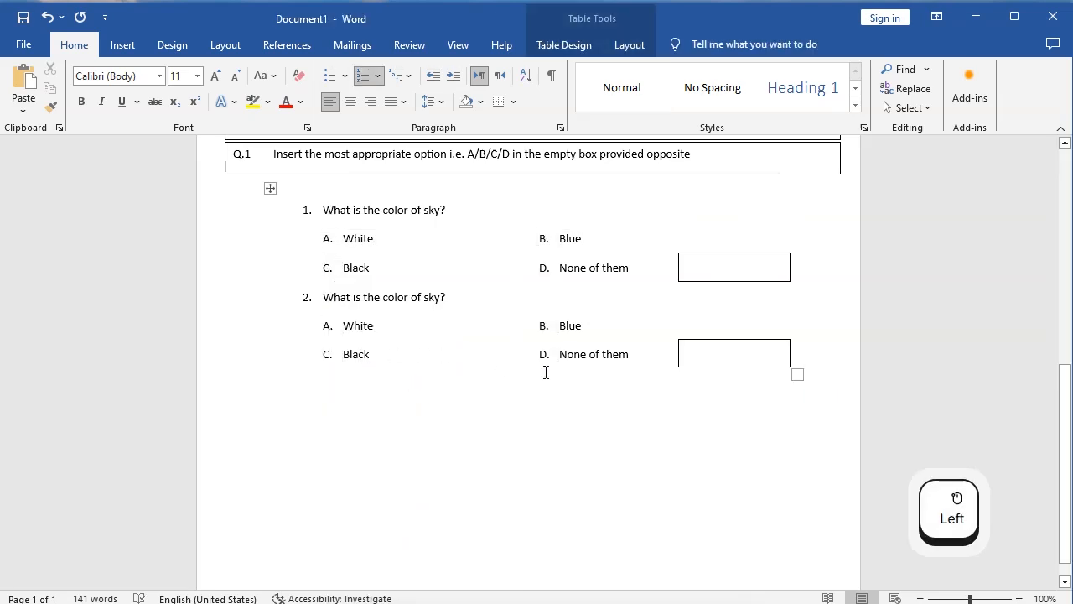
Paste another copy of the question table below question 2 and restart its option lettering at A
click(325, 385)
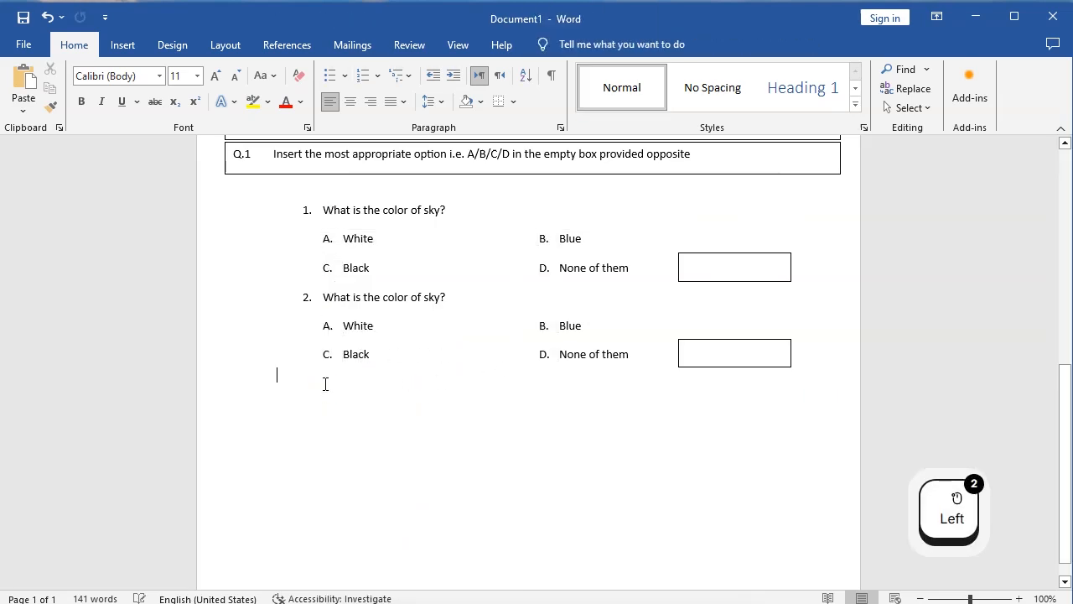
key(ctrl+v)
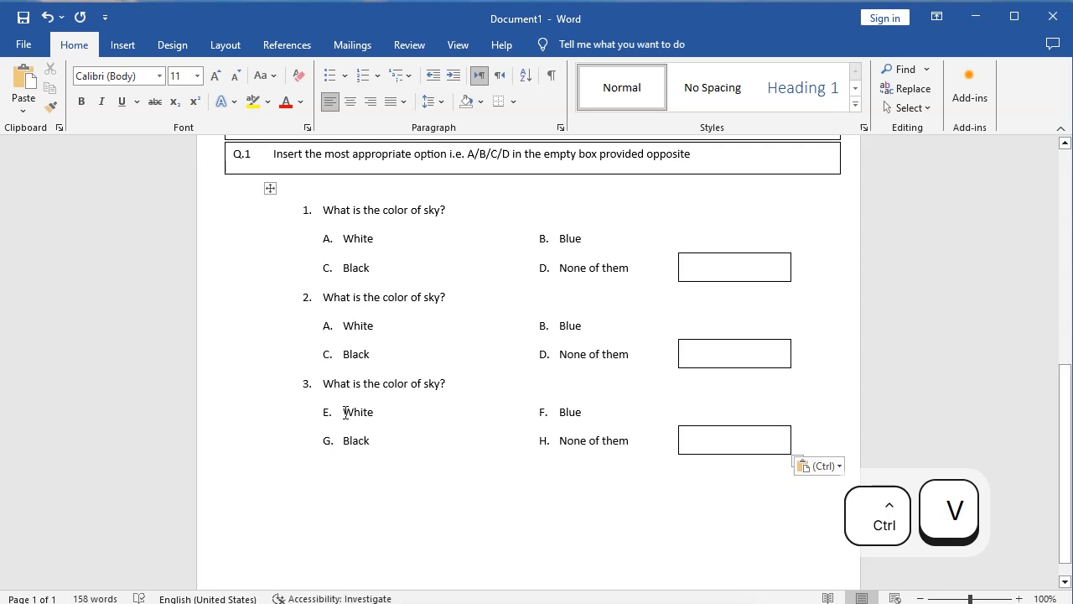
right_click(323, 412)
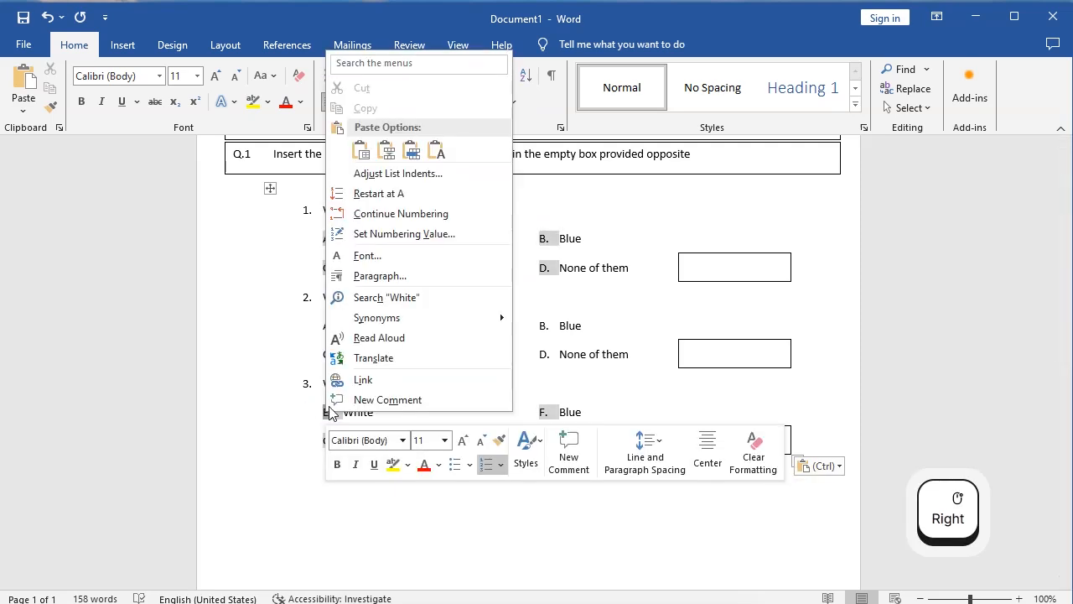
click(403, 195)
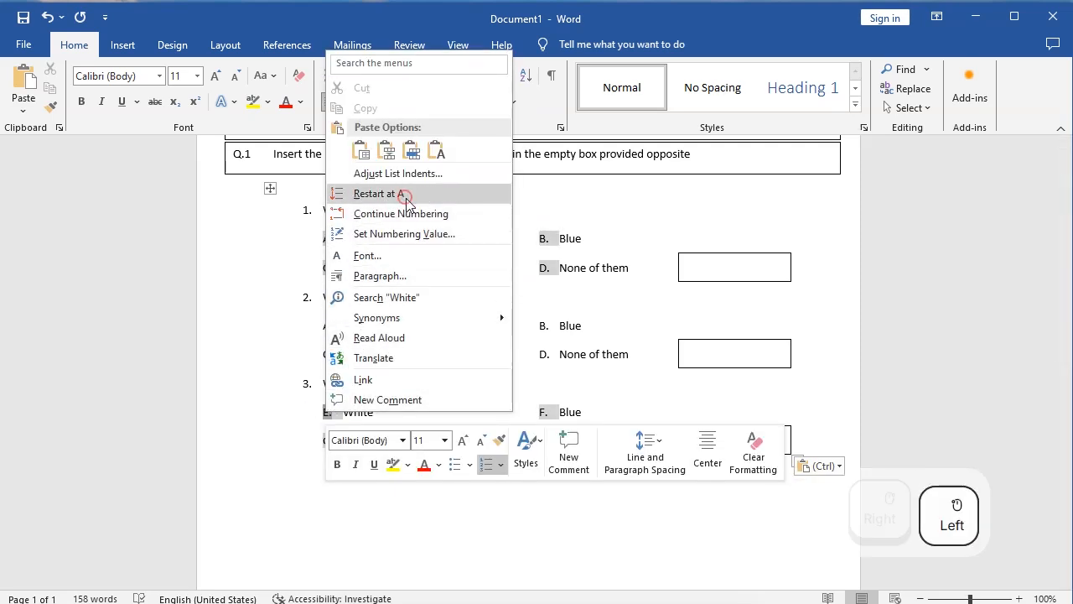
Paste seven more copies of the question table one after another below question 3
drag(1059, 362, 922, 412)
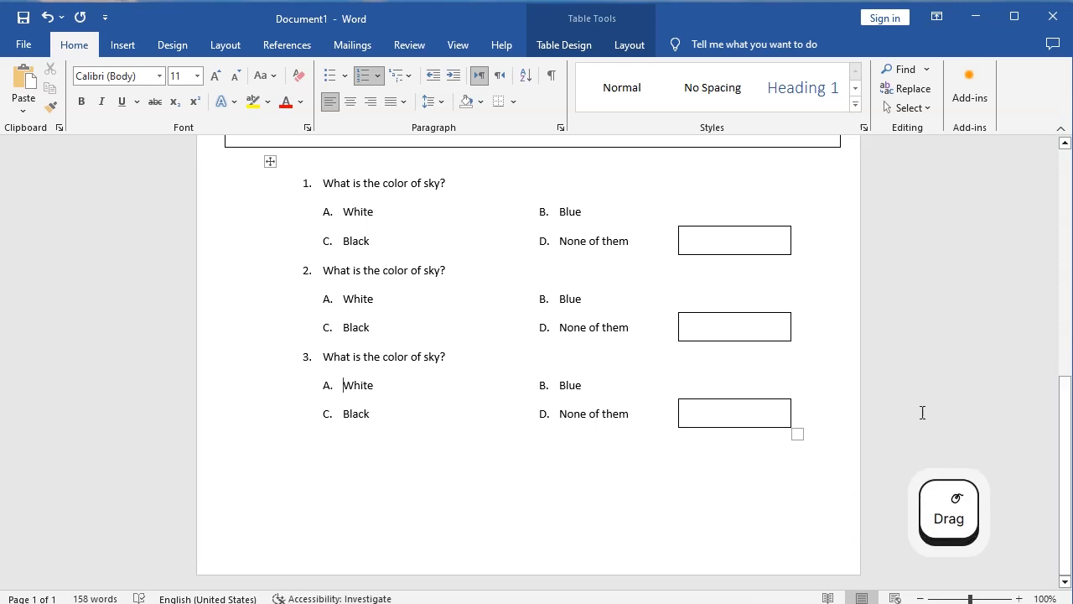
click(322, 441)
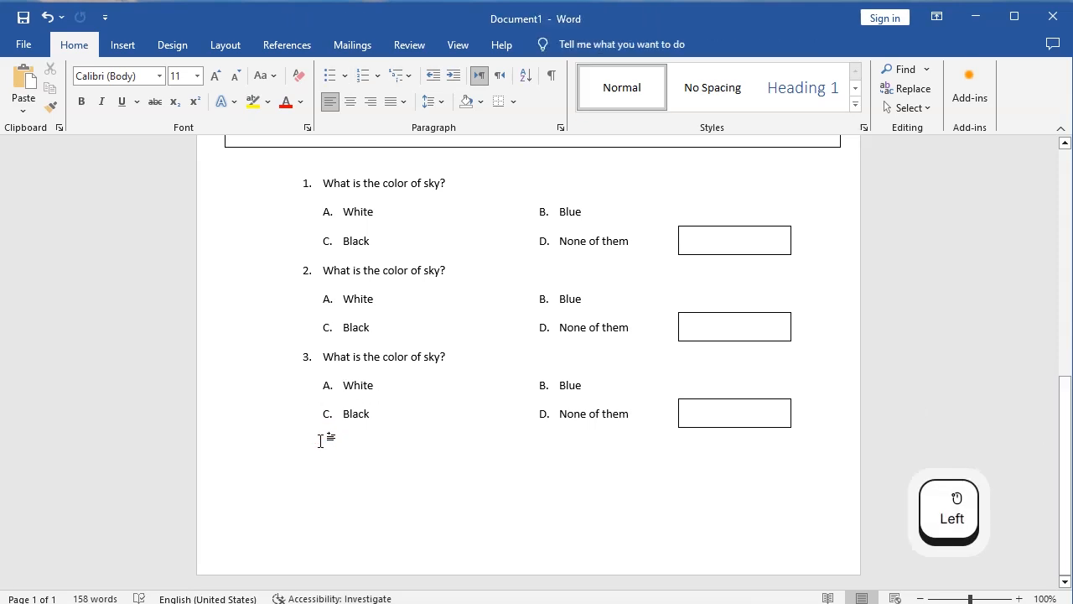
key(ctrl+v)
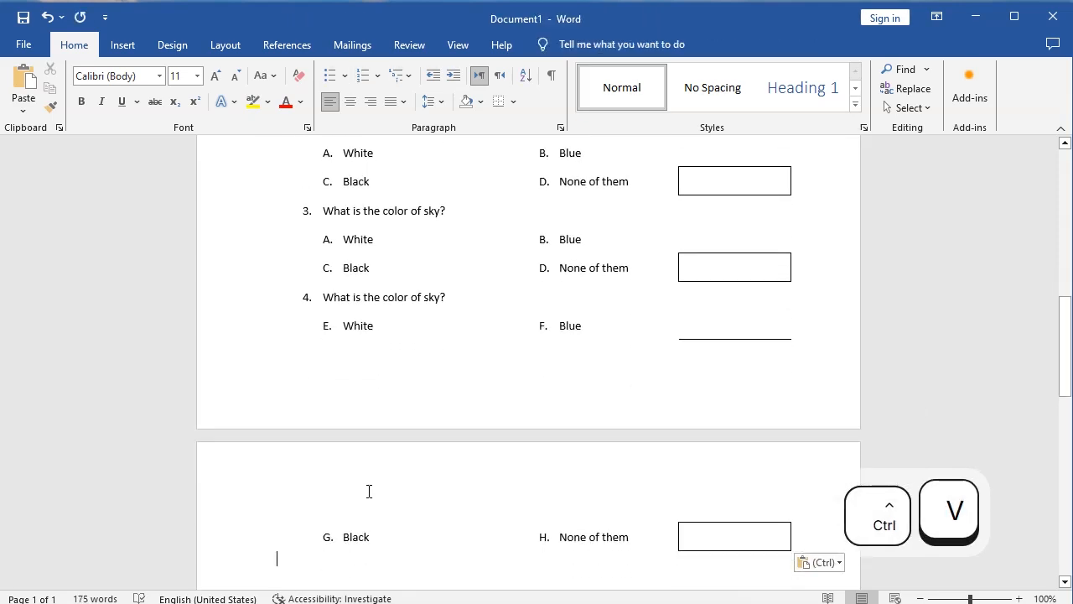
key(ctrl+v)
key(ctrl+v)
key(ctrl+v)
key(ctrl+v)
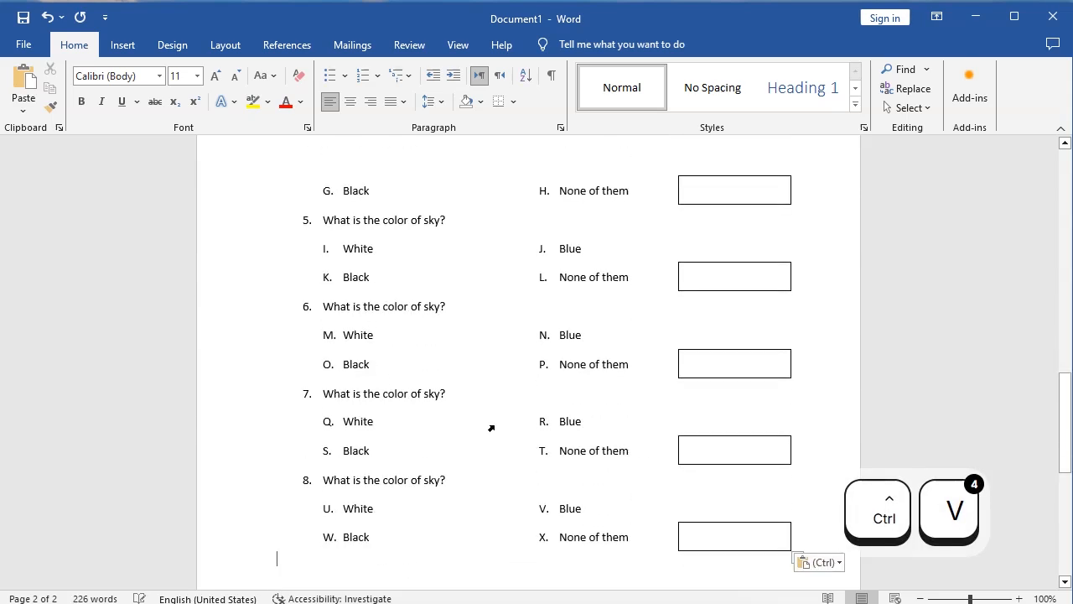
key(ctrl+v)
drag(1063, 430, 1047, 333)
key(ctrl+v)
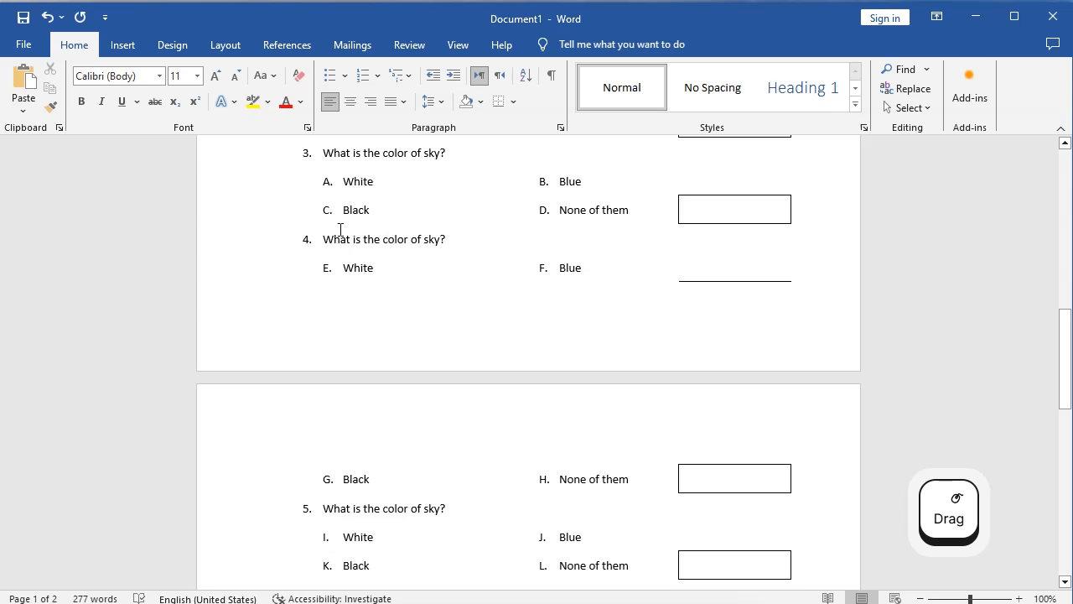
Restart the option lettering of question 4 at A
click(335, 238)
click(304, 242)
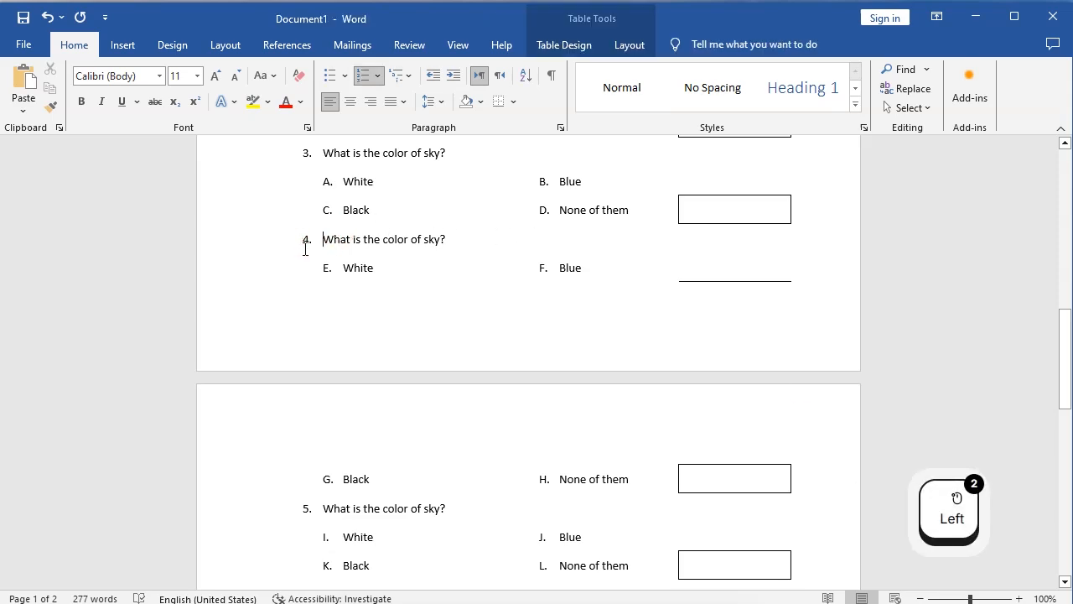
drag(1064, 390, 1056, 338)
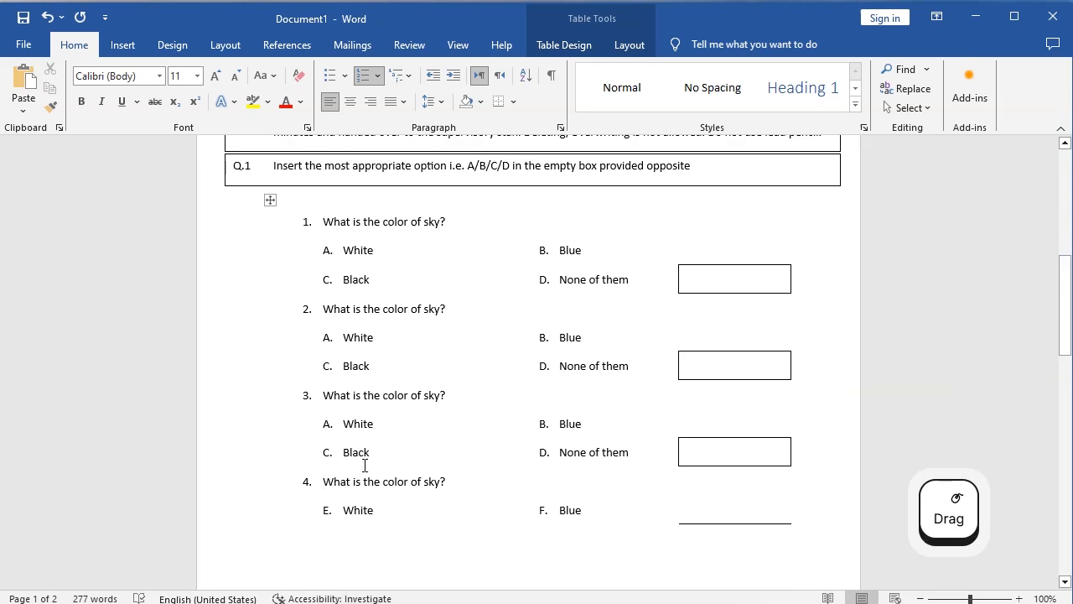
right_click(331, 510)
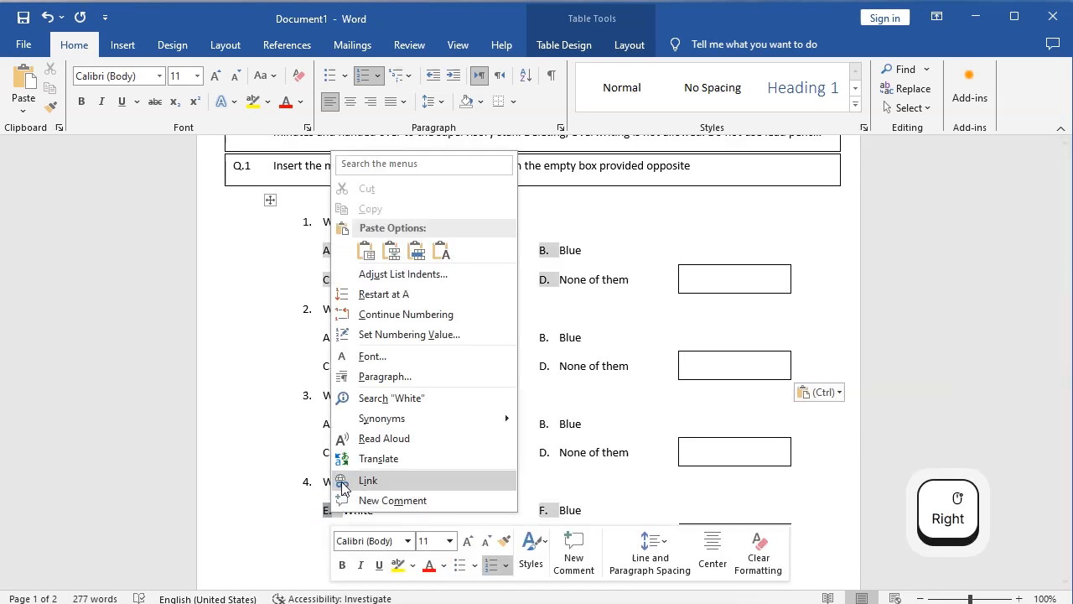
click(404, 302)
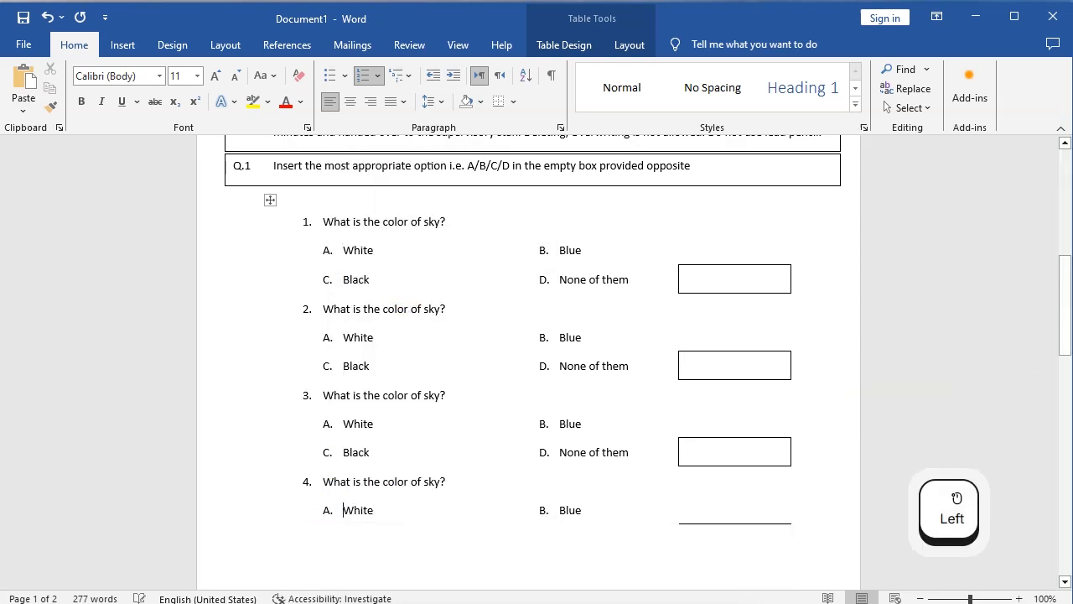
Restart the option lettering at A for questions 5 and 6
drag(1066, 374, 1067, 427)
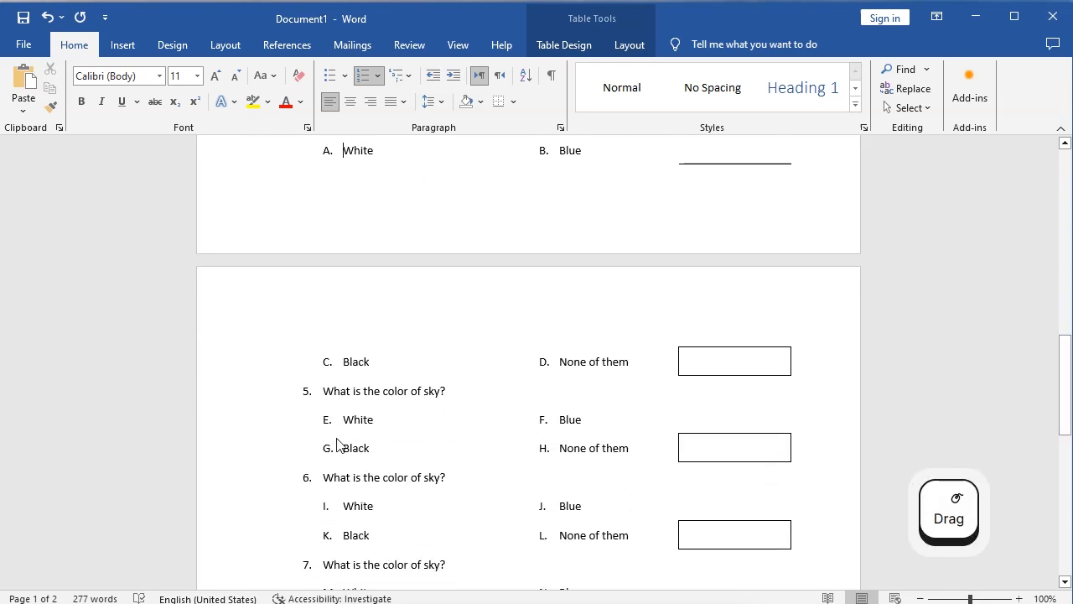
right_click(328, 421)
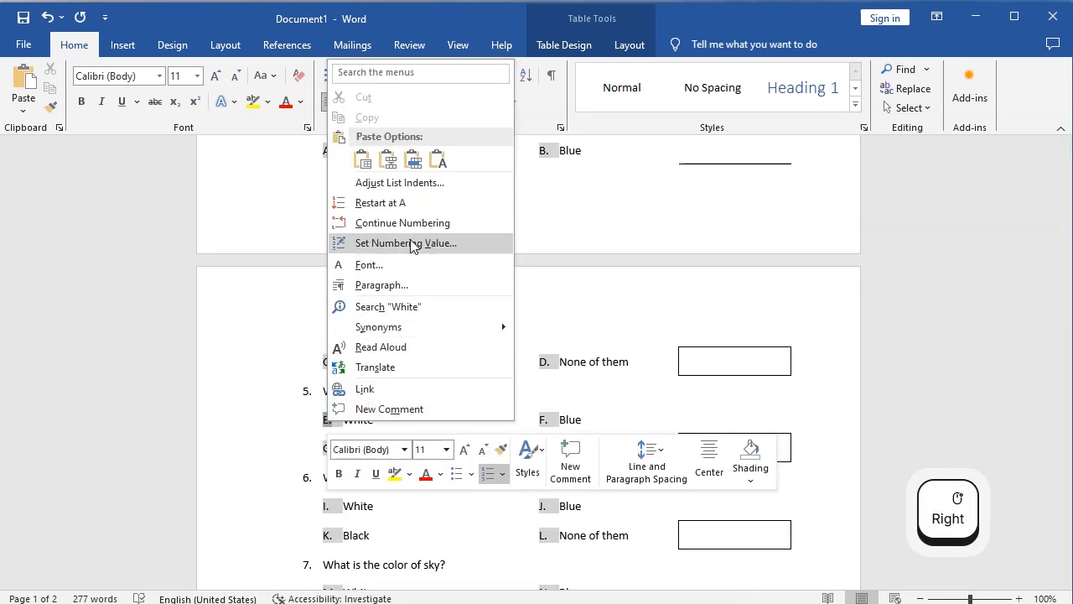
click(410, 205)
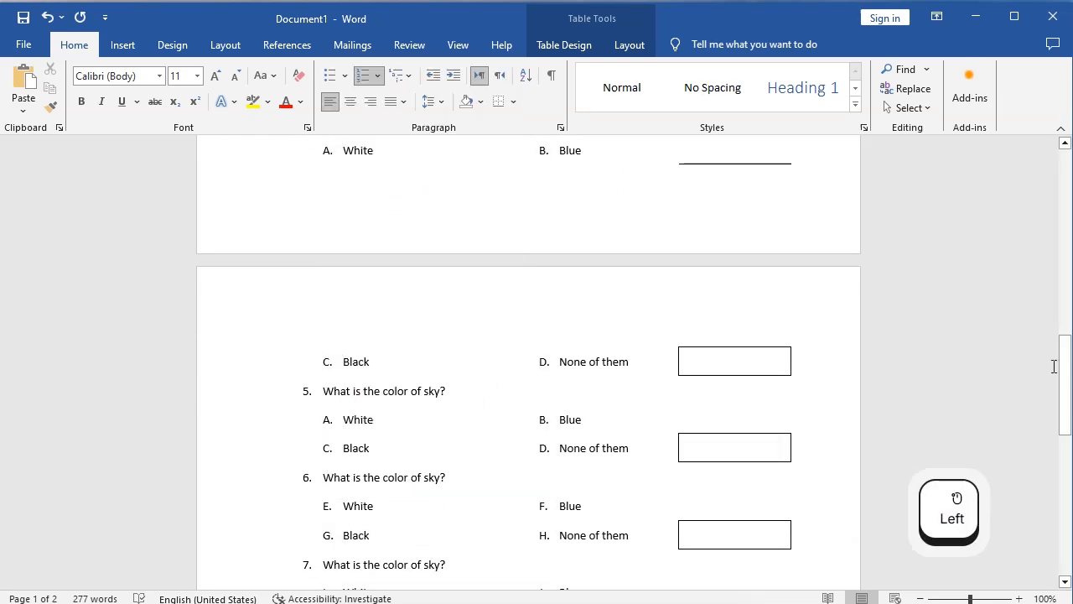
drag(1064, 371, 1064, 415)
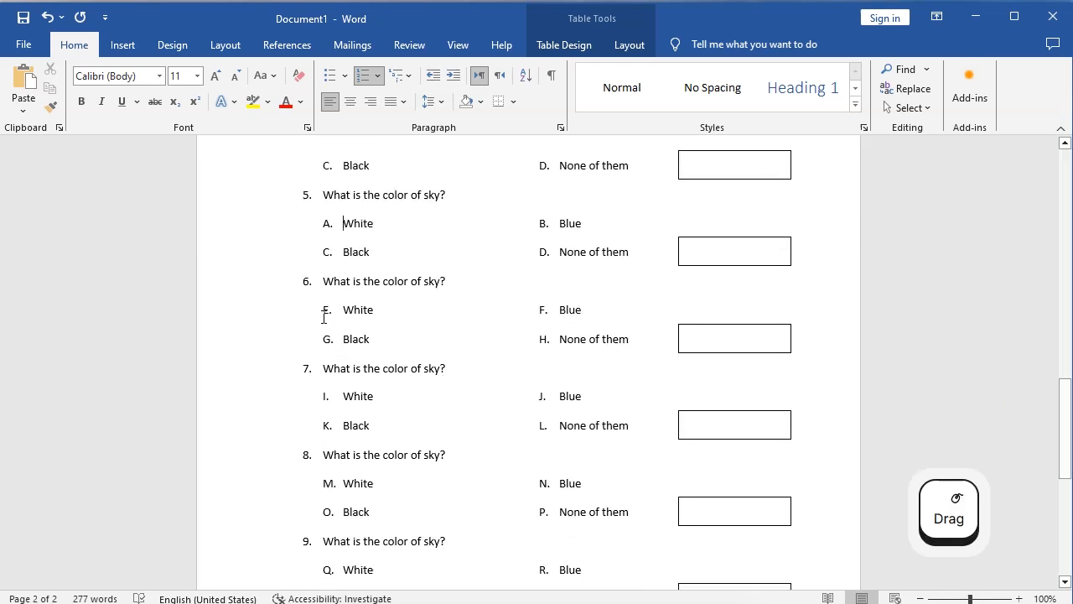
right_click(326, 313)
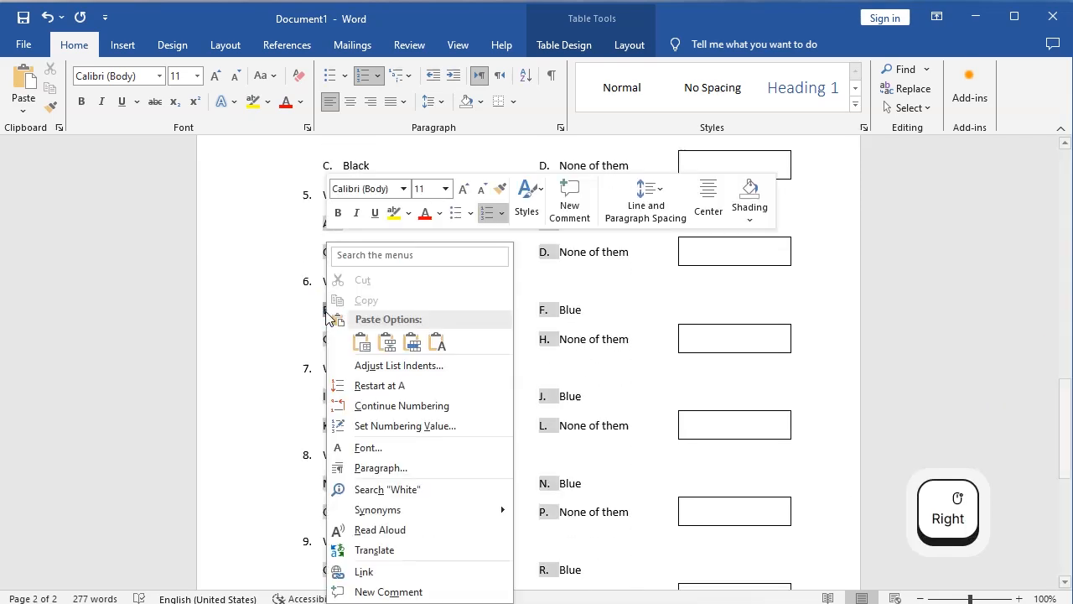
click(425, 384)
Restart the option lettering at A for questions 7 and 8
right_click(329, 398)
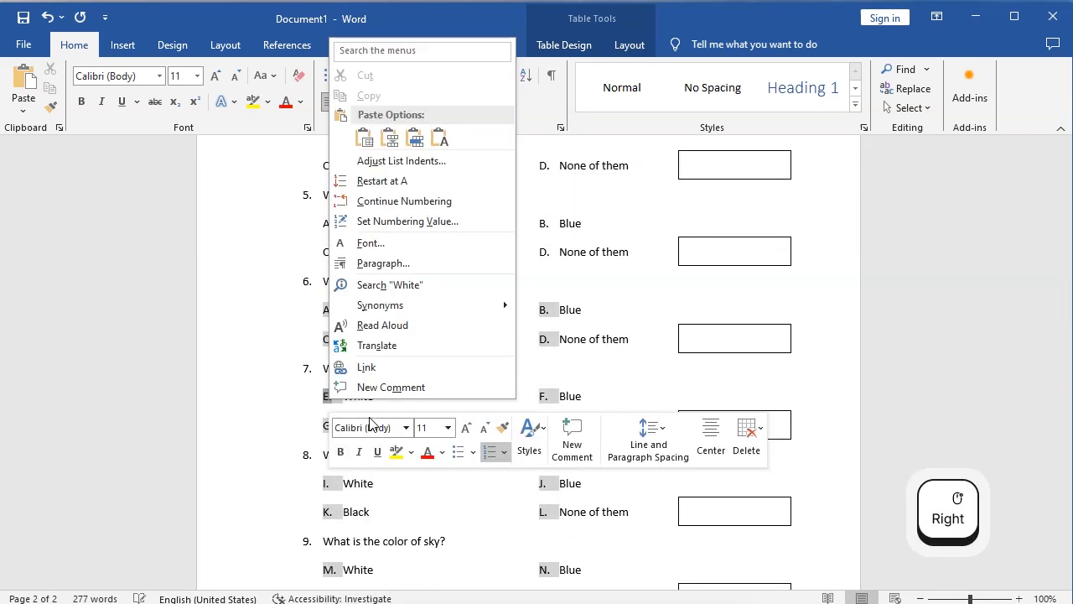
click(400, 182)
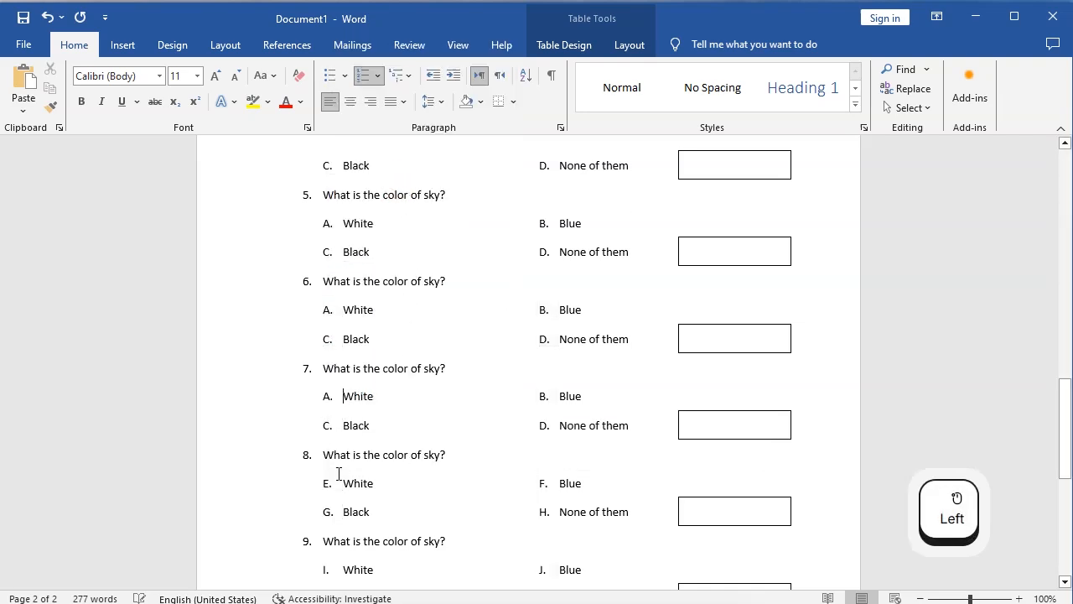
right_click(327, 489)
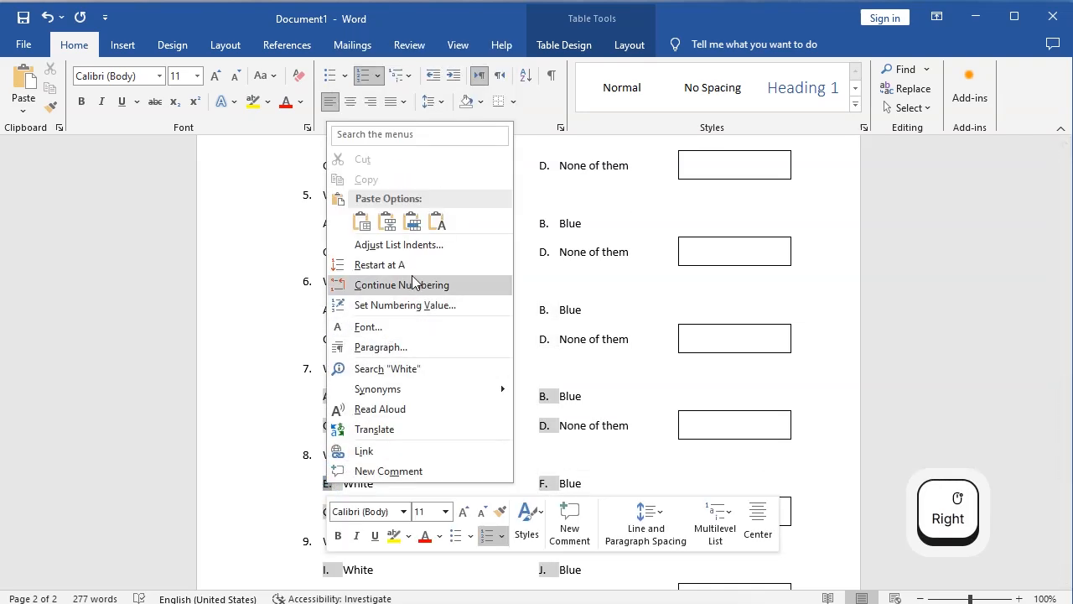
click(412, 264)
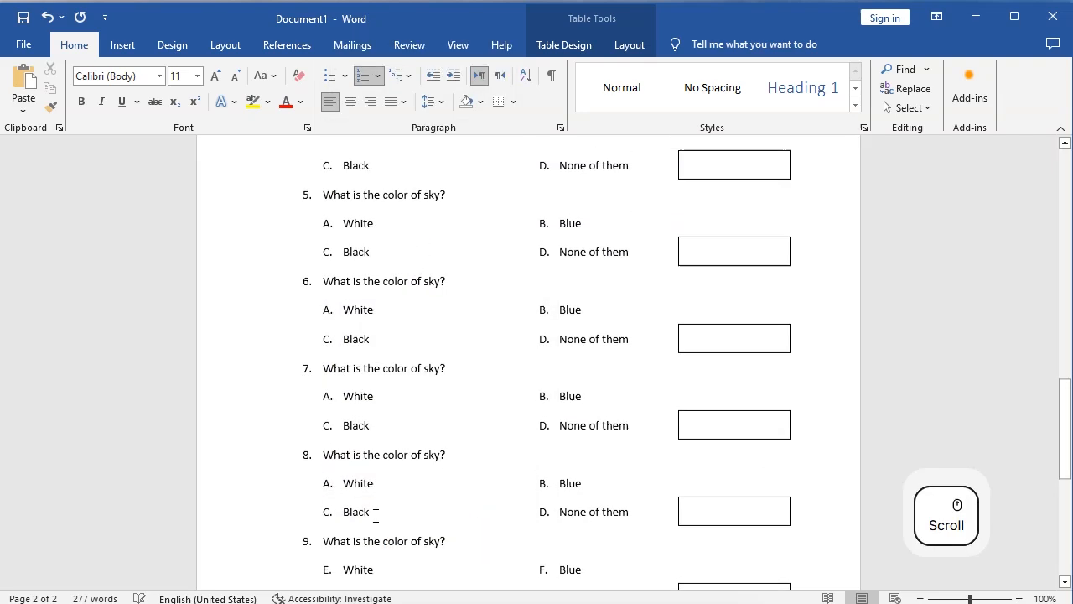
Restart the option lettering at A for questions 9 and 10
right_click(329, 571)
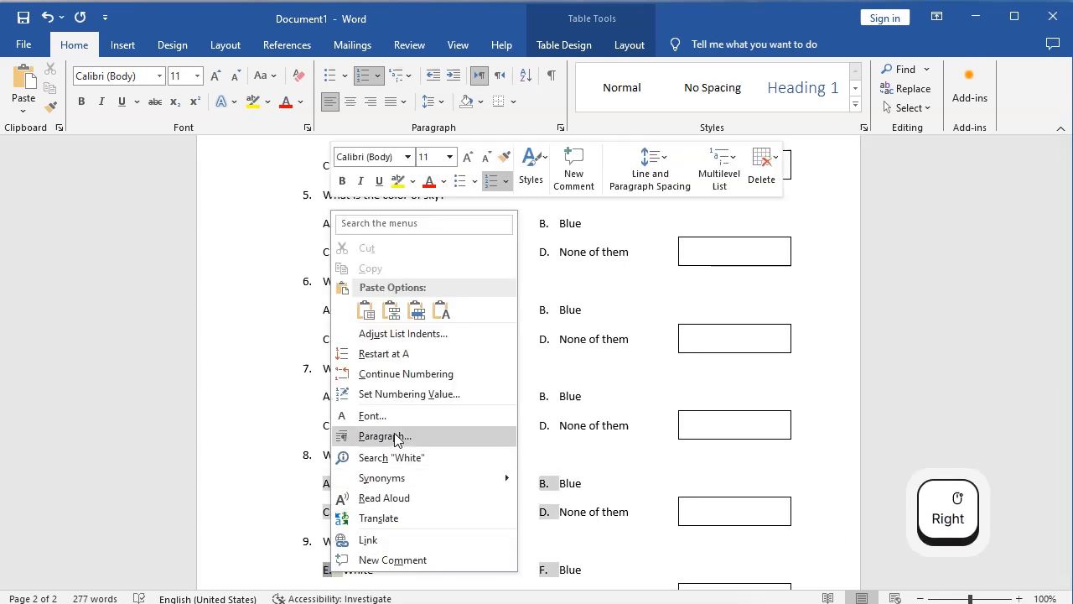
click(410, 354)
drag(1063, 403, 1063, 458)
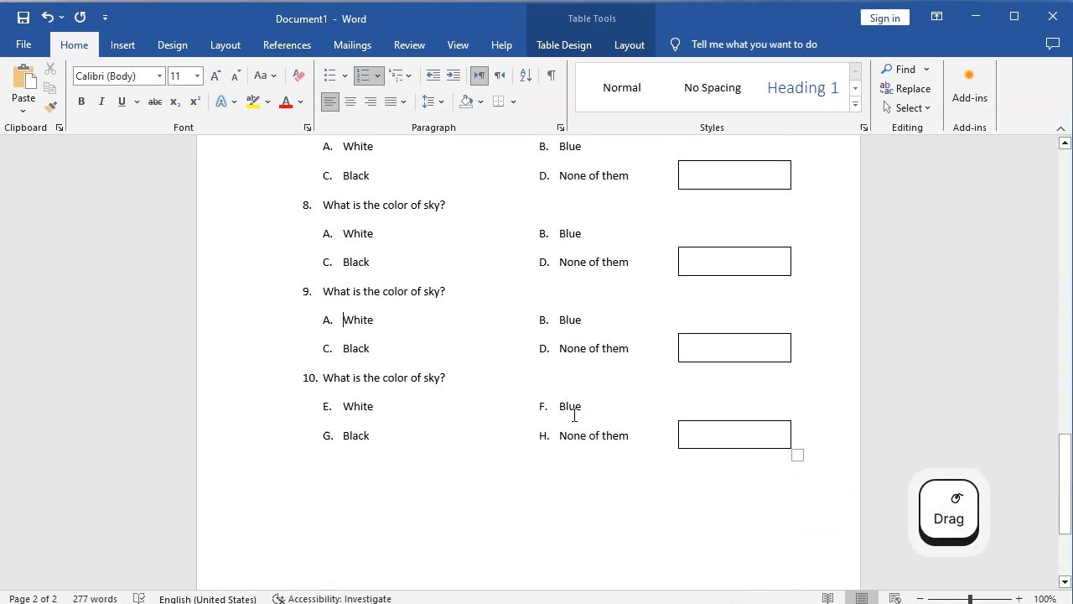
right_click(331, 408)
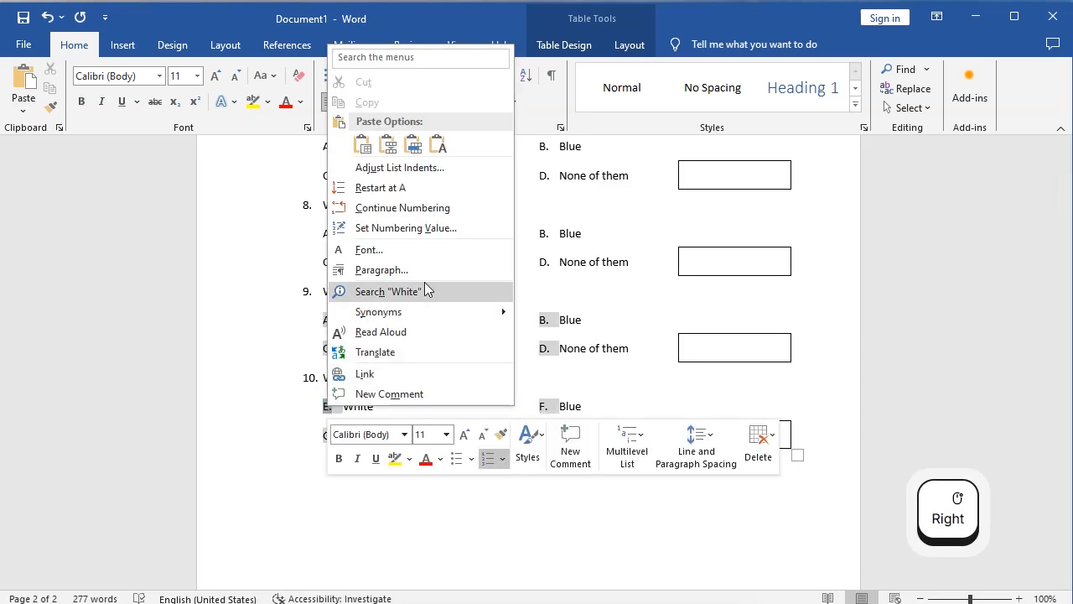
click(423, 189)
Make the "Federal Institute of Technical & Skills" heading on the first page bold and centre it in its box
drag(1065, 514, 1059, 239)
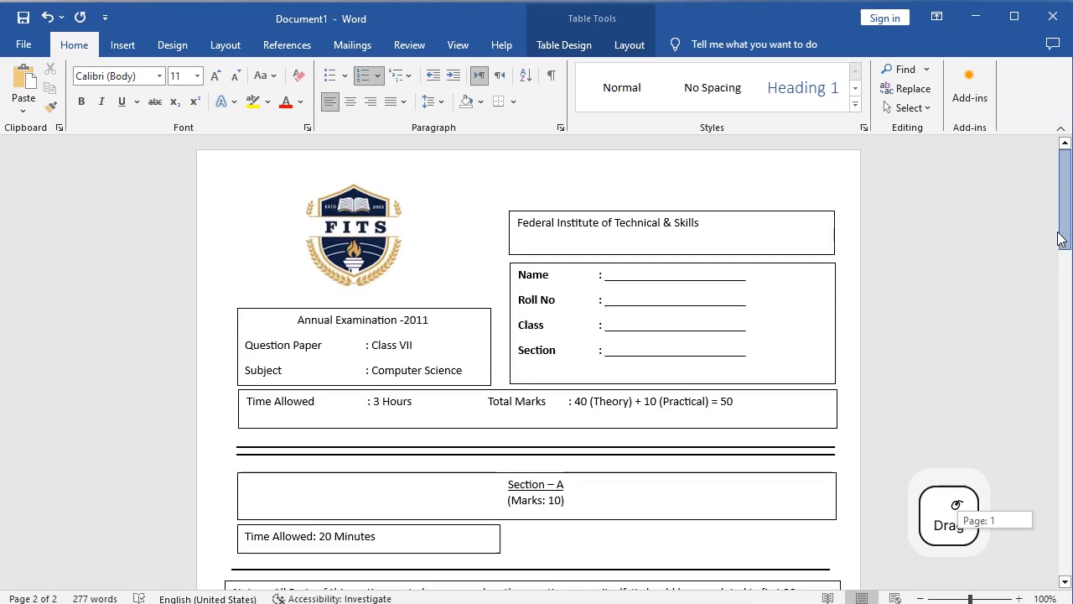
drag(1058, 239, 1059, 234)
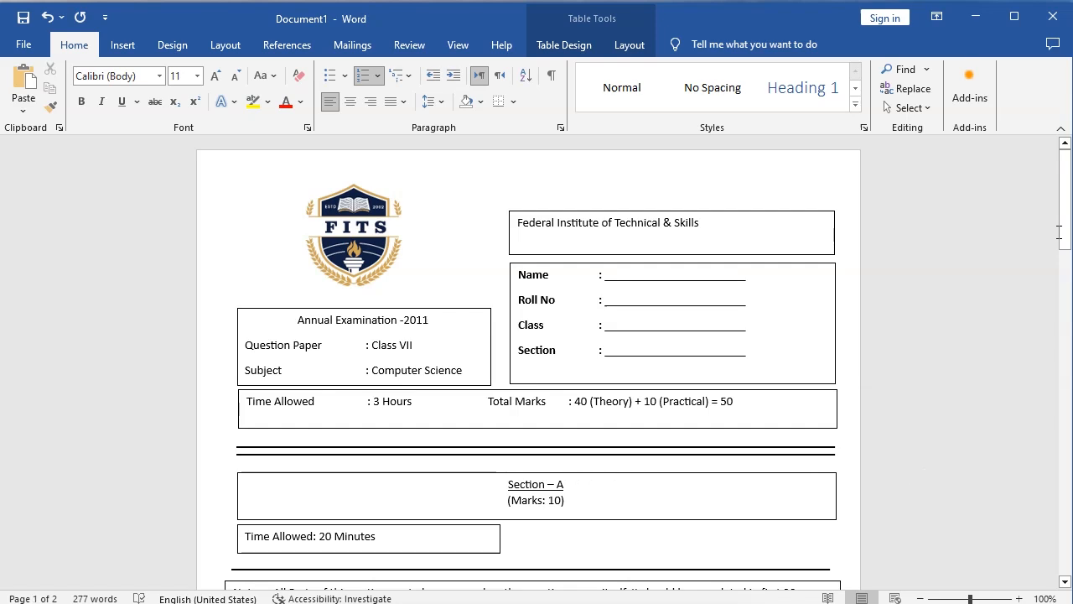
click(708, 228)
key(ctrl+a)
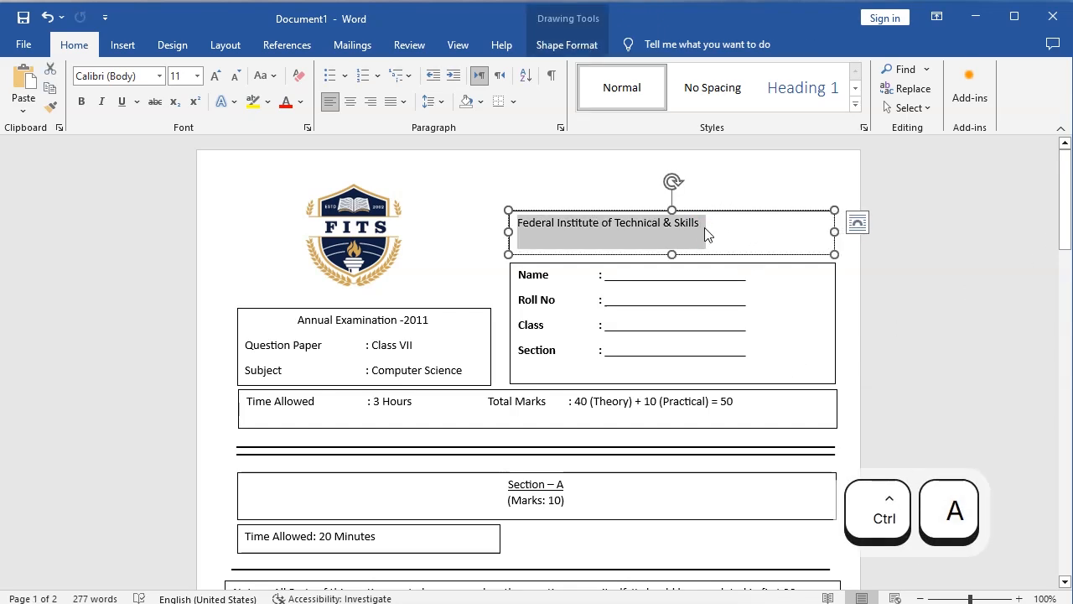
key(ctrl+b)
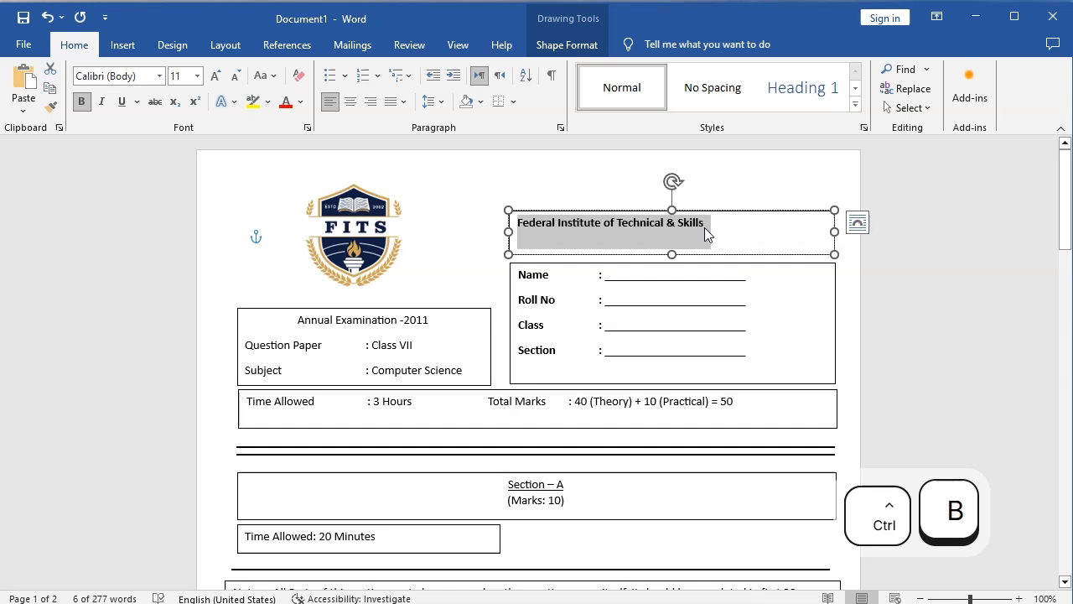
key(ctrl+e)
Bold all the text in the Annual Examination box and in the Time Allowed and Total Marks box
click(421, 358)
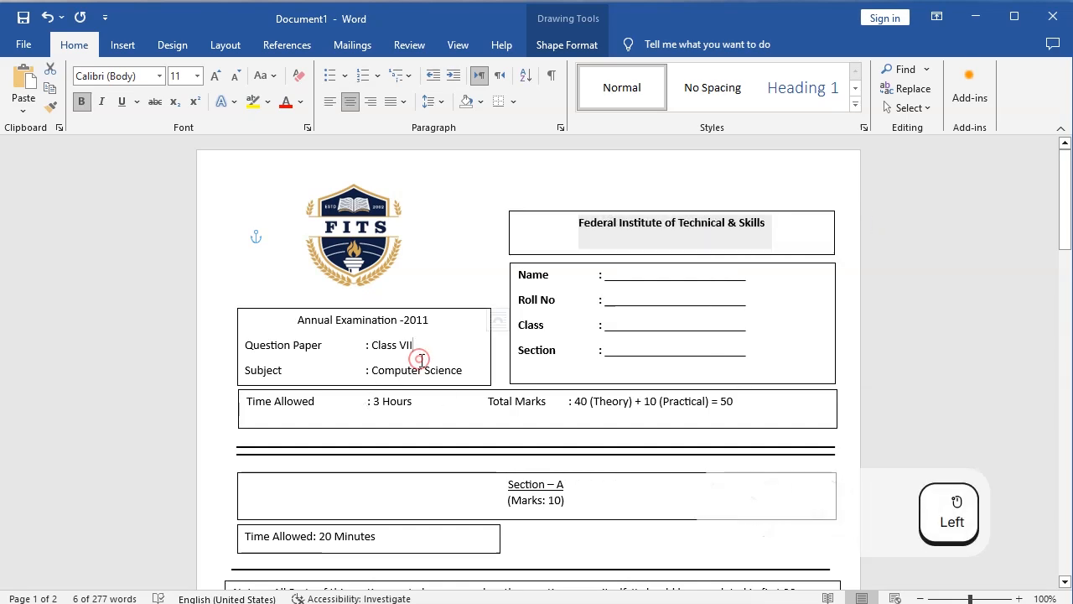
key(ctrl+a)
key(ctrl+b)
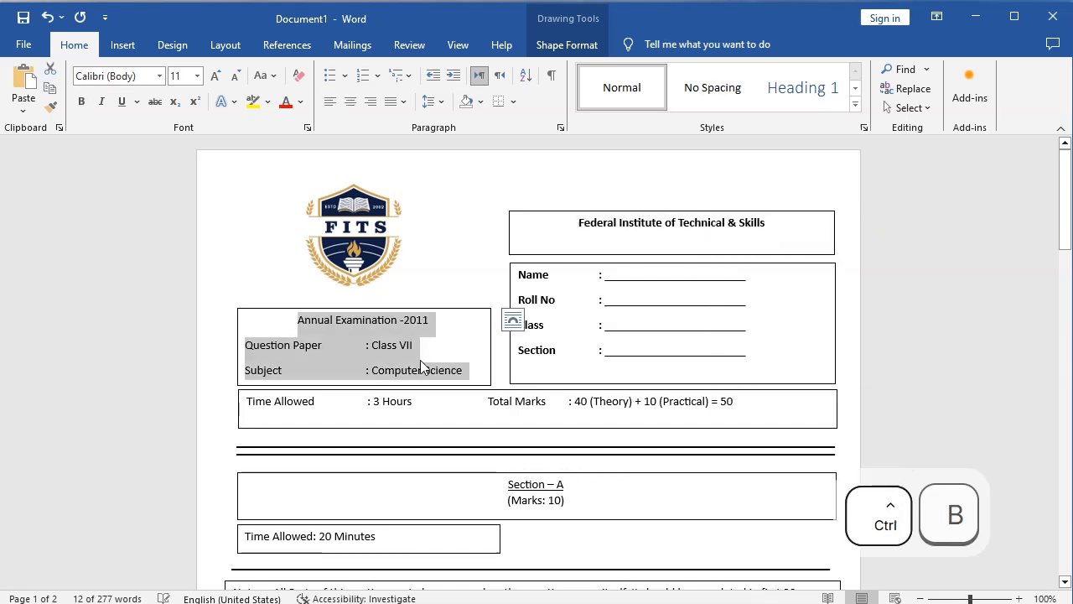
click(448, 410)
key(ctrl+a)
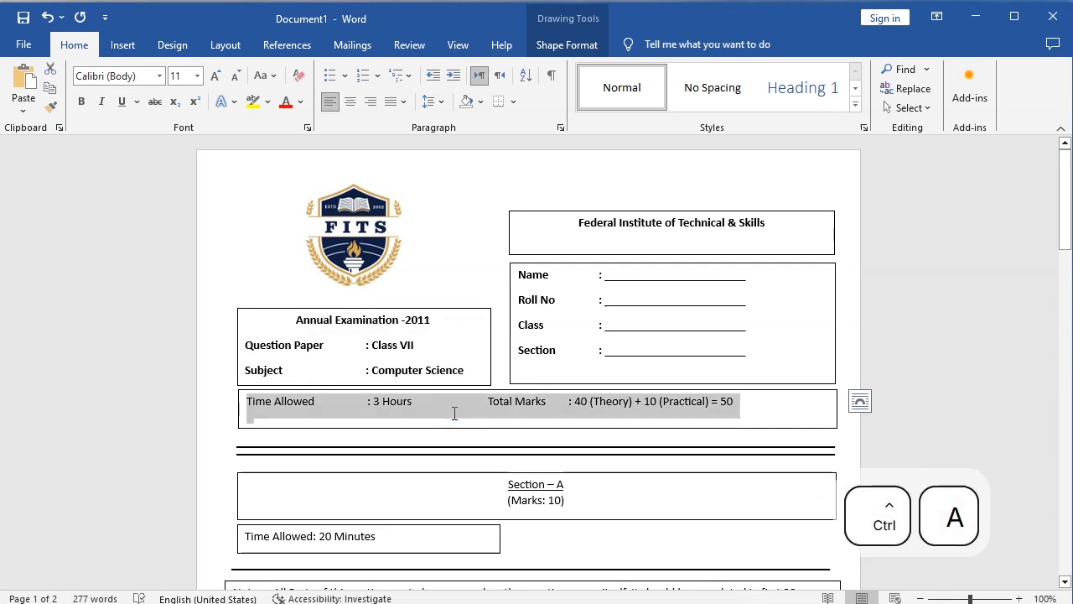
key(ctrl+b)
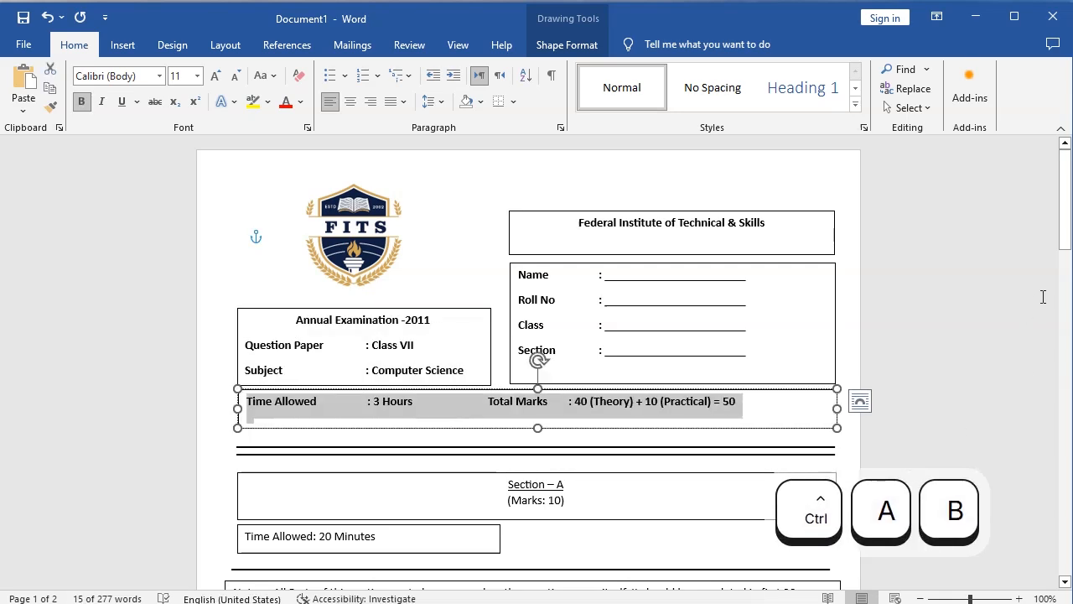
Bold the "Section – A (Marks: 10)" heading and the "Time Allowed: 20 Minutes" line below it
drag(1064, 201, 1065, 251)
drag(580, 308, 494, 295)
text(What is the color of sky?)
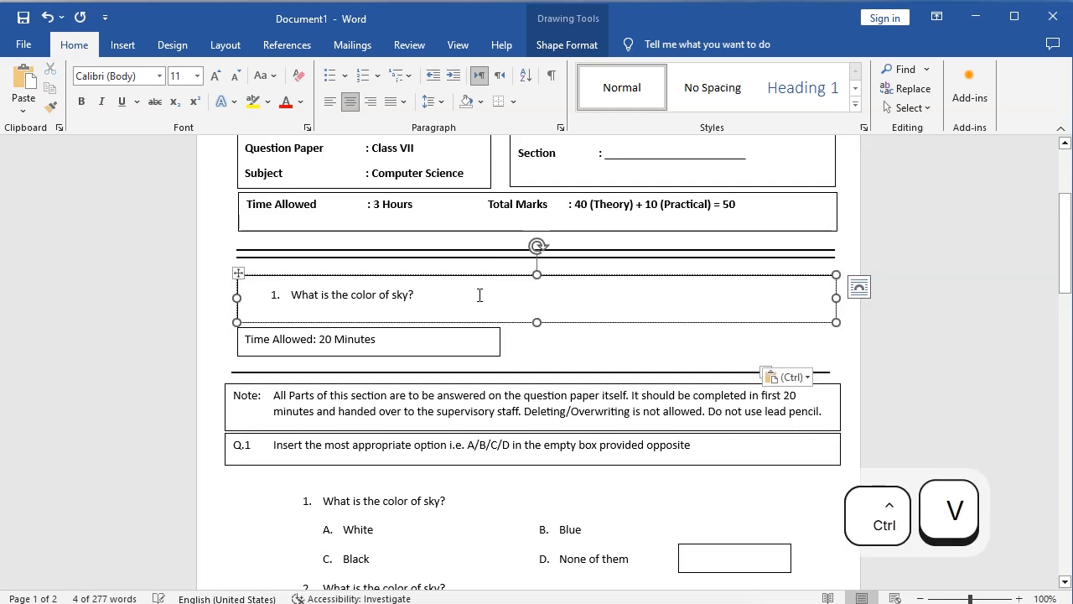
key(ctrl+z)
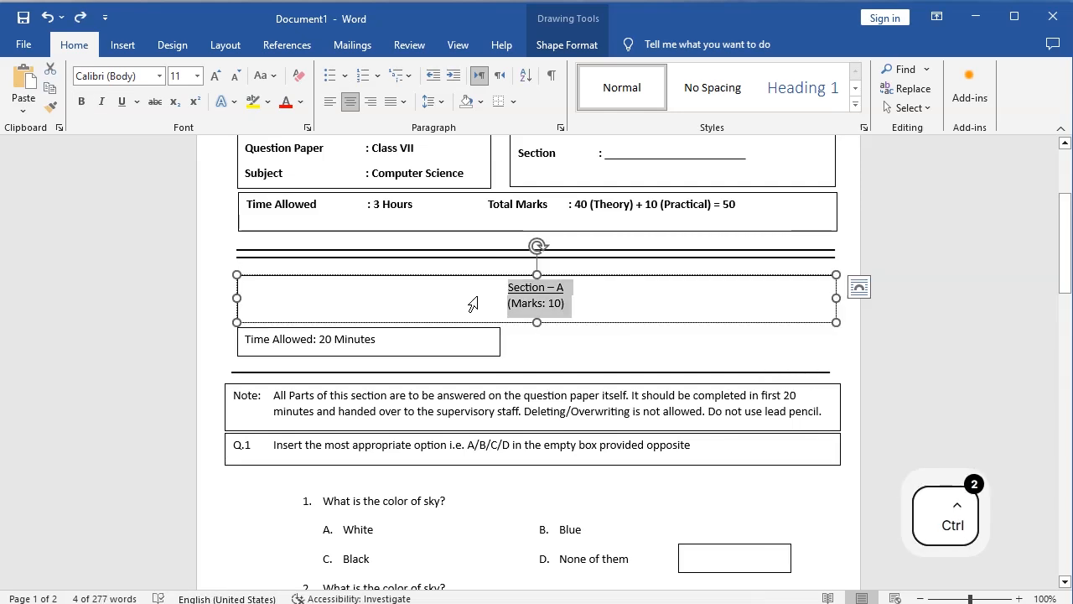
key(ctrl+b)
drag(399, 350, 244, 343)
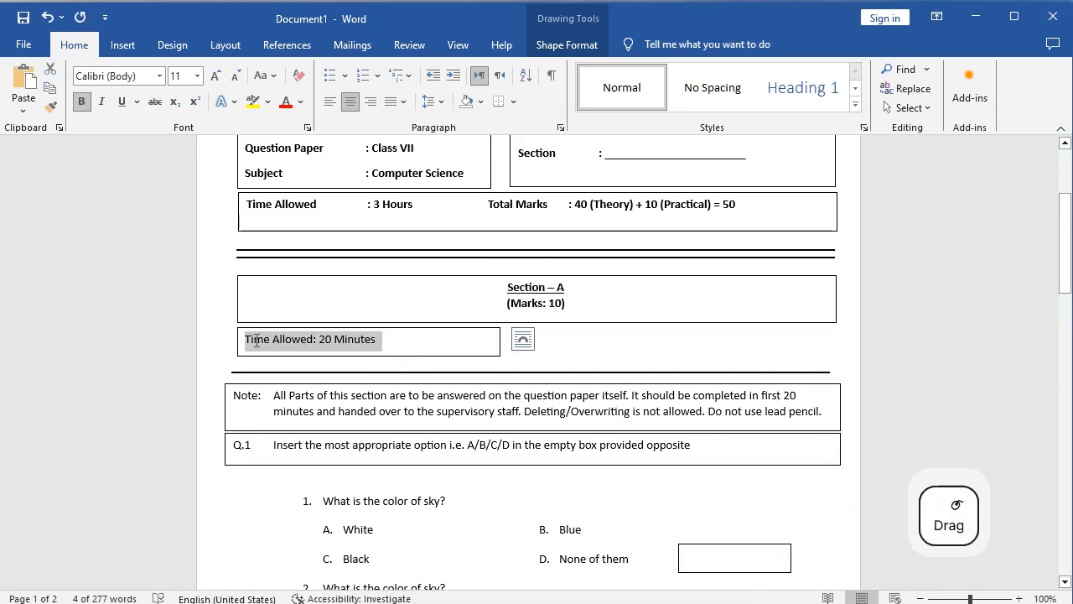
key(ctrl+b)
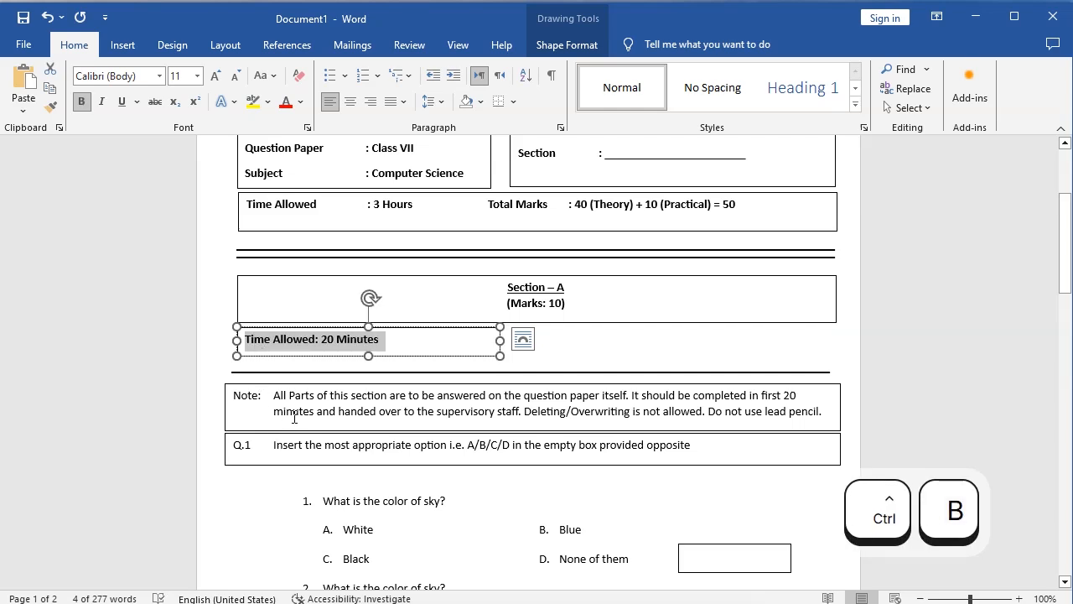
Bold the full text of the Note box and of the Q.1 instruction box
click(293, 417)
key(ctrl+a)
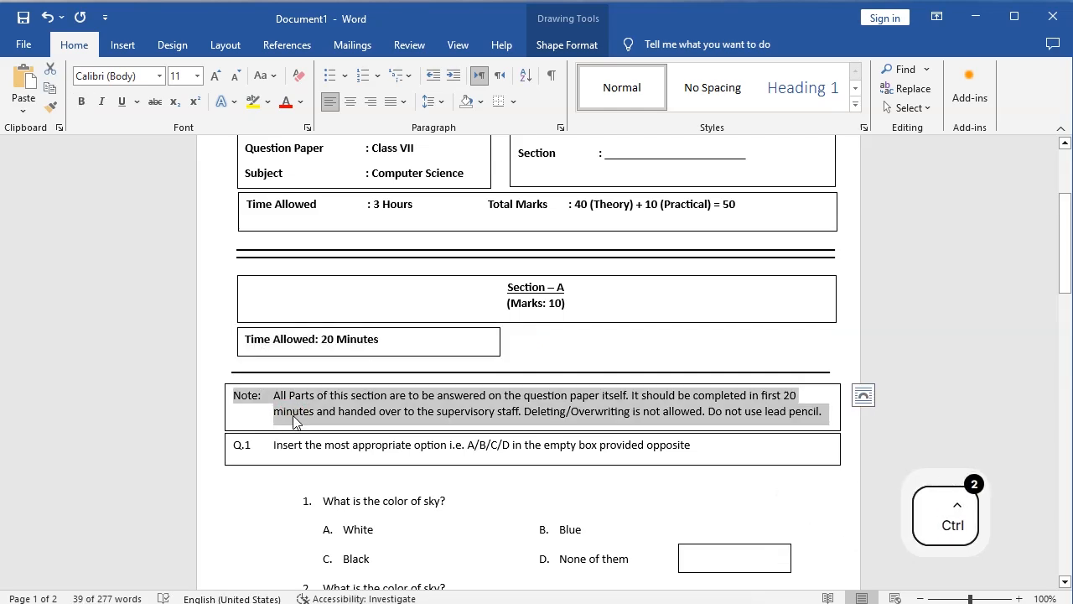
key(ctrl+b)
click(327, 447)
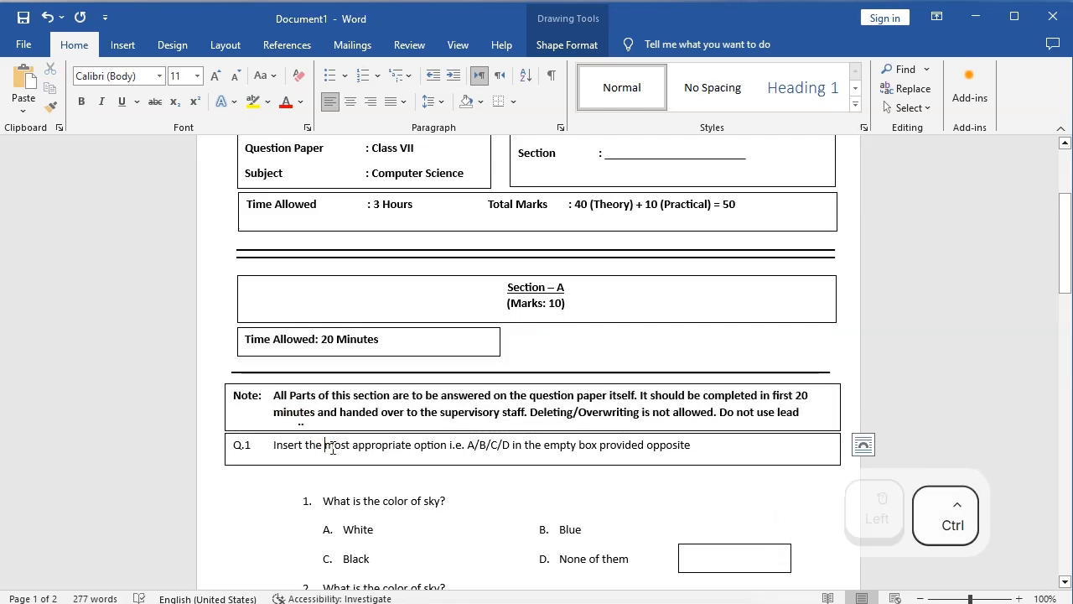
key(ctrl+a)
key(ctrl+b)
Compare the formatting of the questions with the reference exam paper image p1.jpg and return to the Word document
drag(1065, 278, 1070, 307)
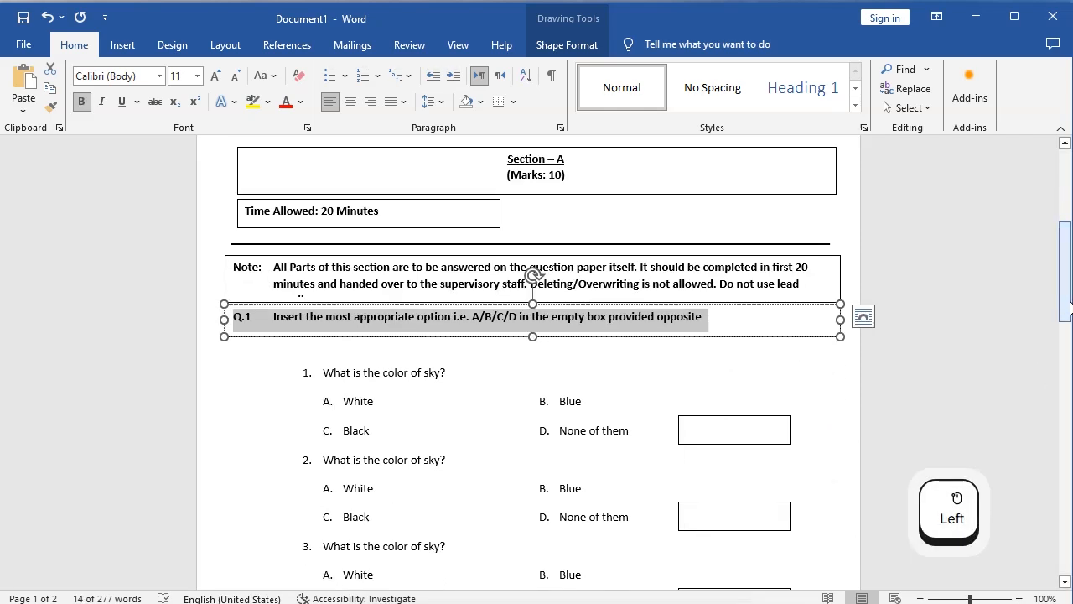
drag(1070, 307, 1068, 307)
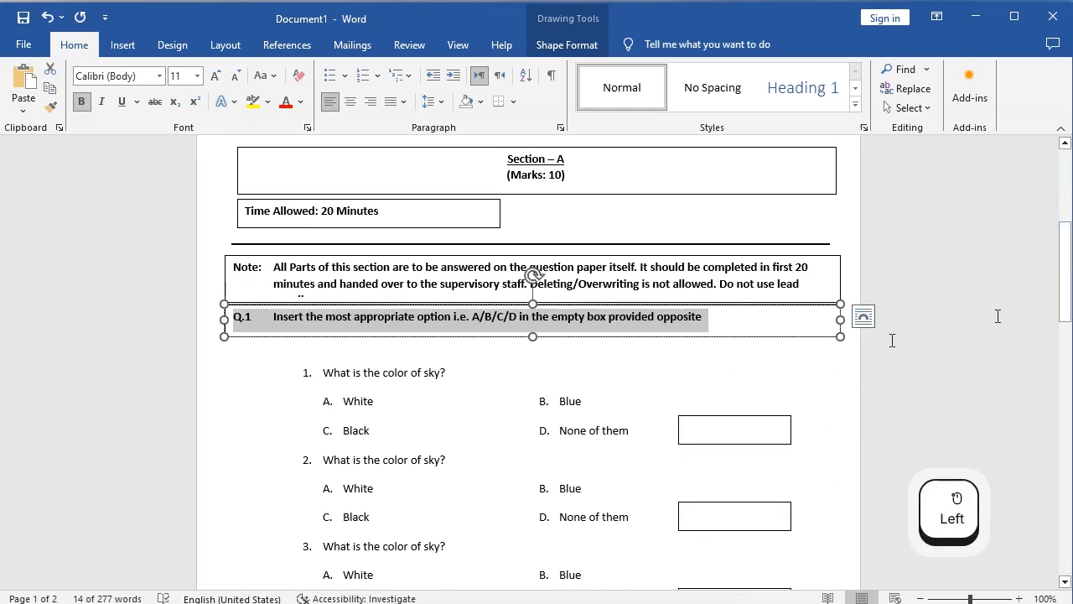
drag(1065, 292, 1066, 328)
drag(450, 225, 324, 224)
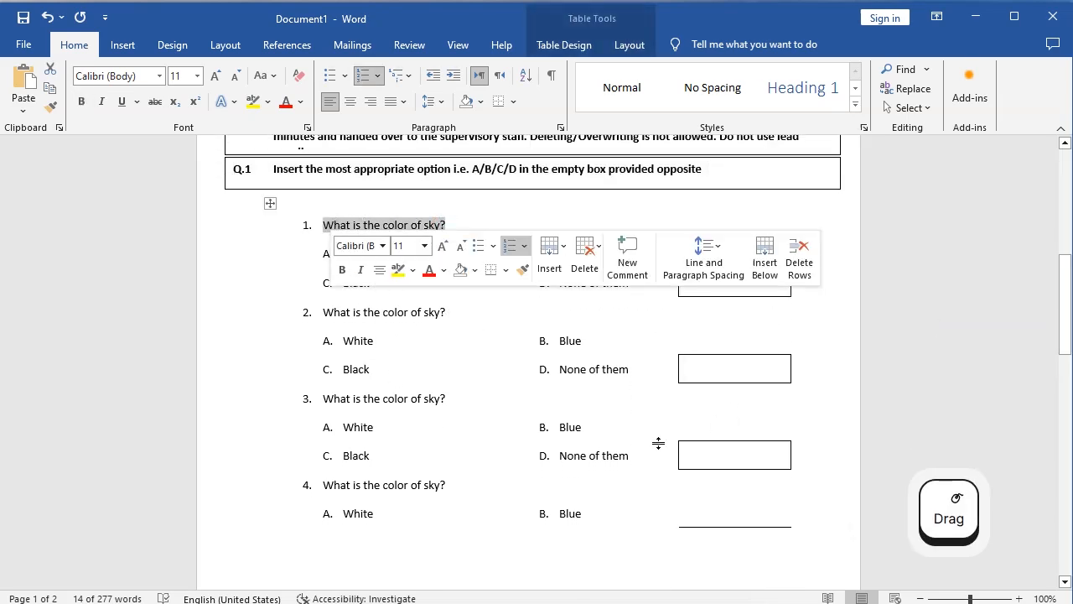
click(973, 17)
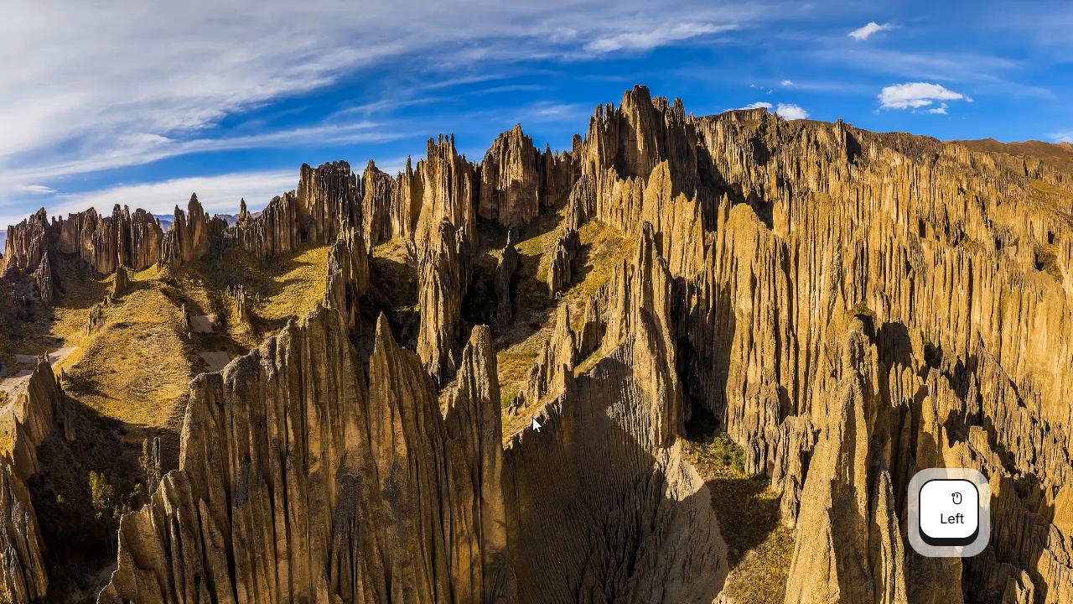
click(334, 602)
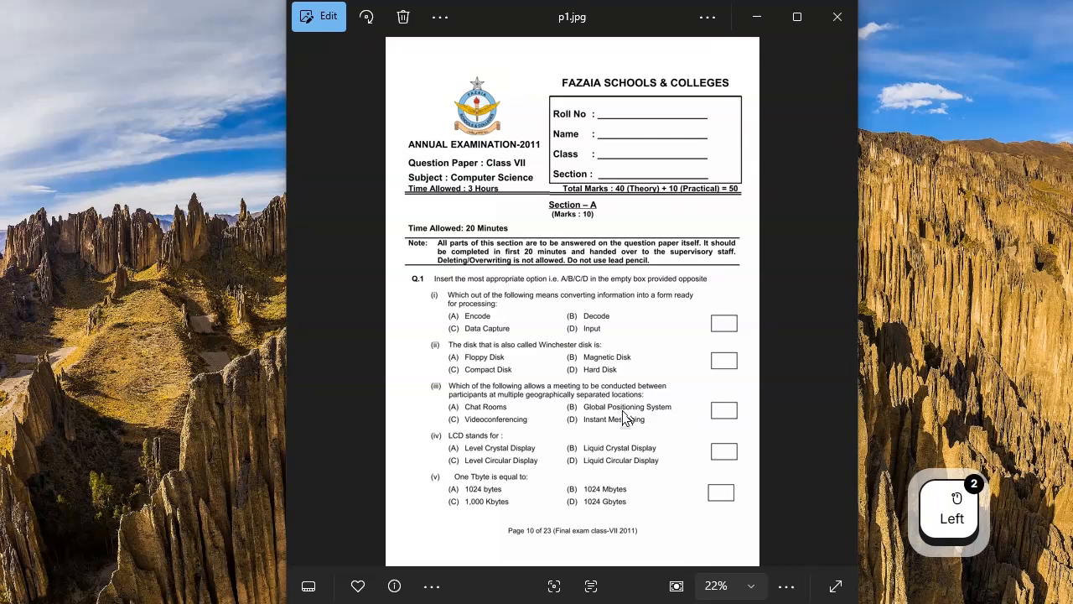
click(757, 19)
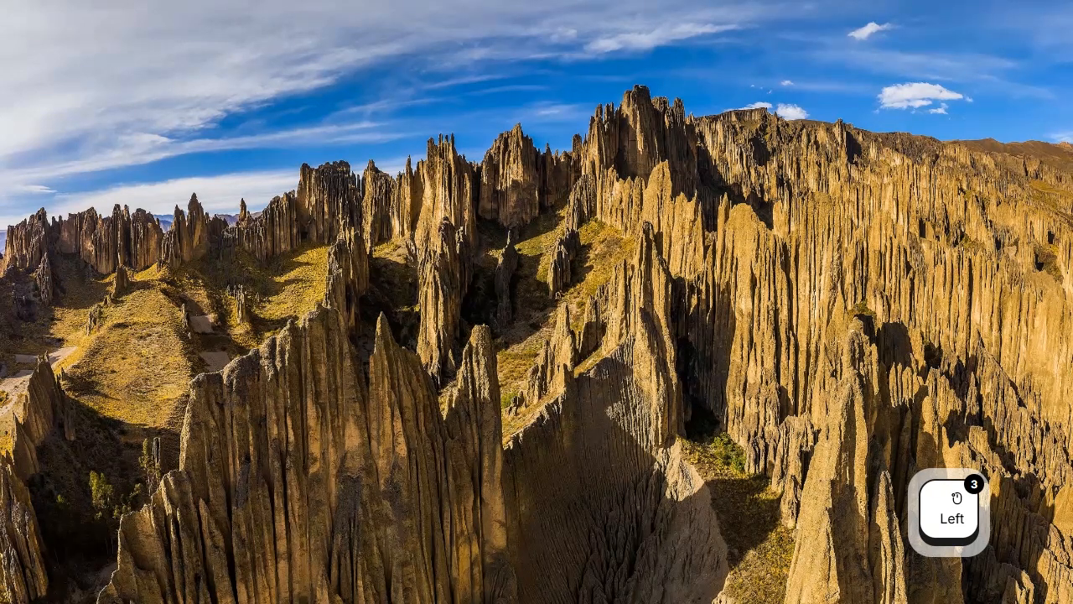
click(168, 602)
Remove the outline from the institute name, Annual Examination, Total Marks, Section – A, Time Allowed: 20 Minutes, Note and Q.1 text boxes together
drag(1067, 331, 1065, 248)
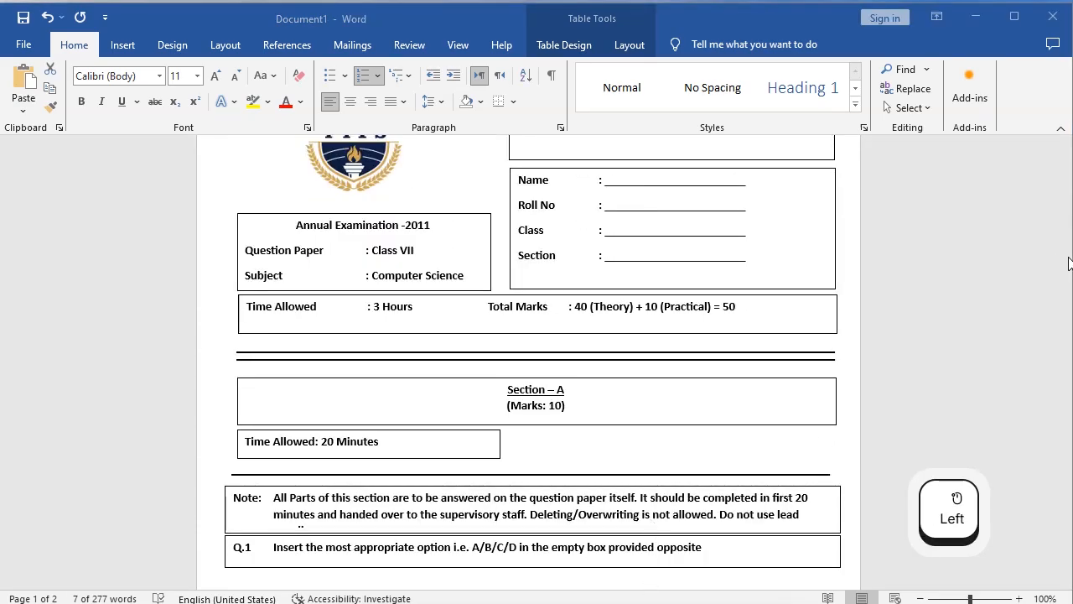
double_click(1006, 304)
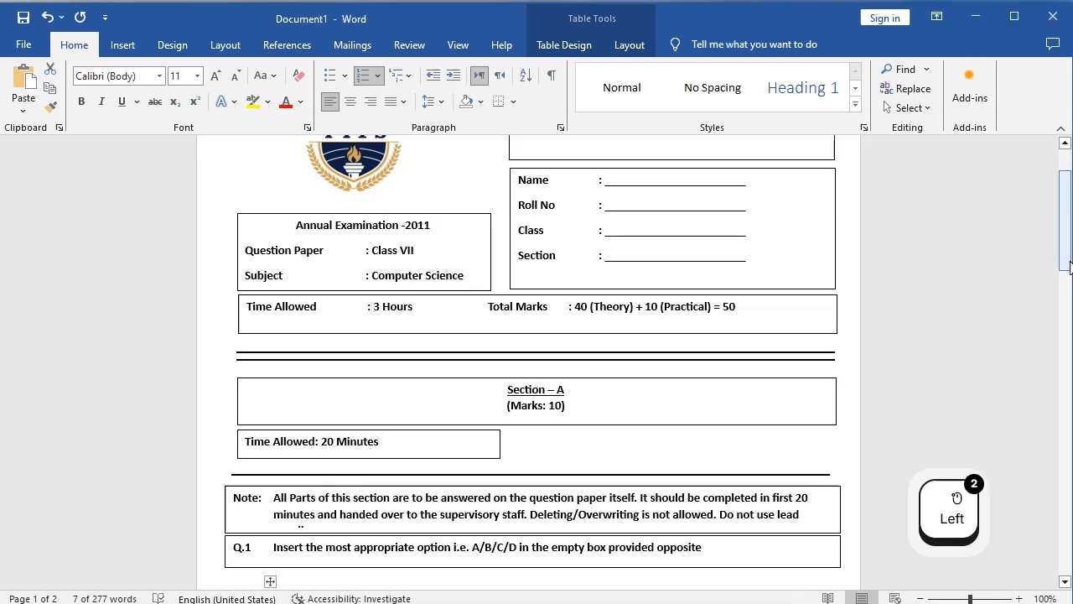
drag(1068, 264, 1061, 231)
click(776, 231)
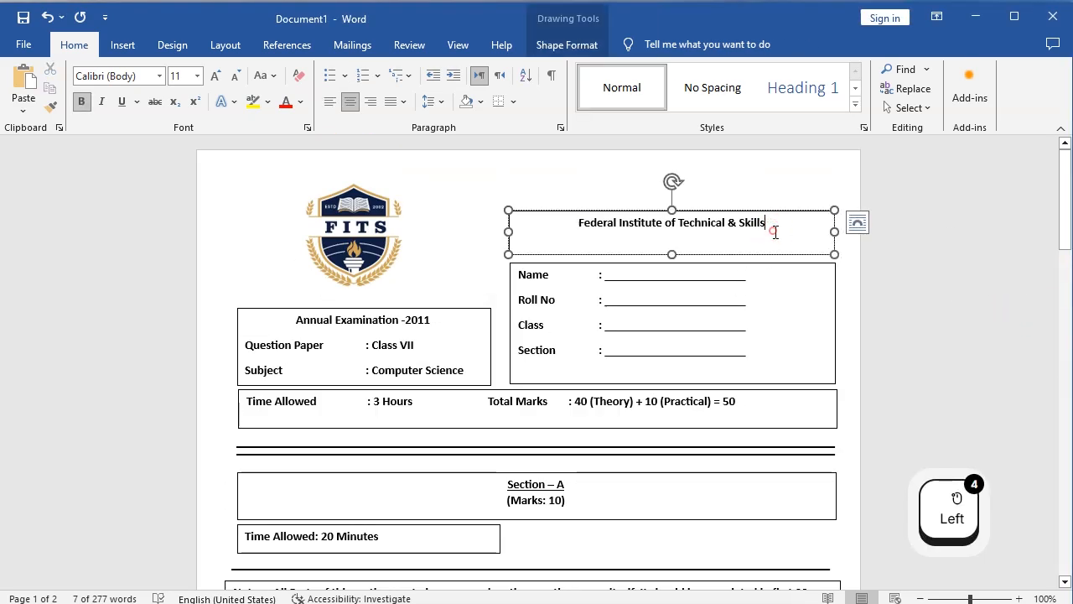
shift+click(441, 342)
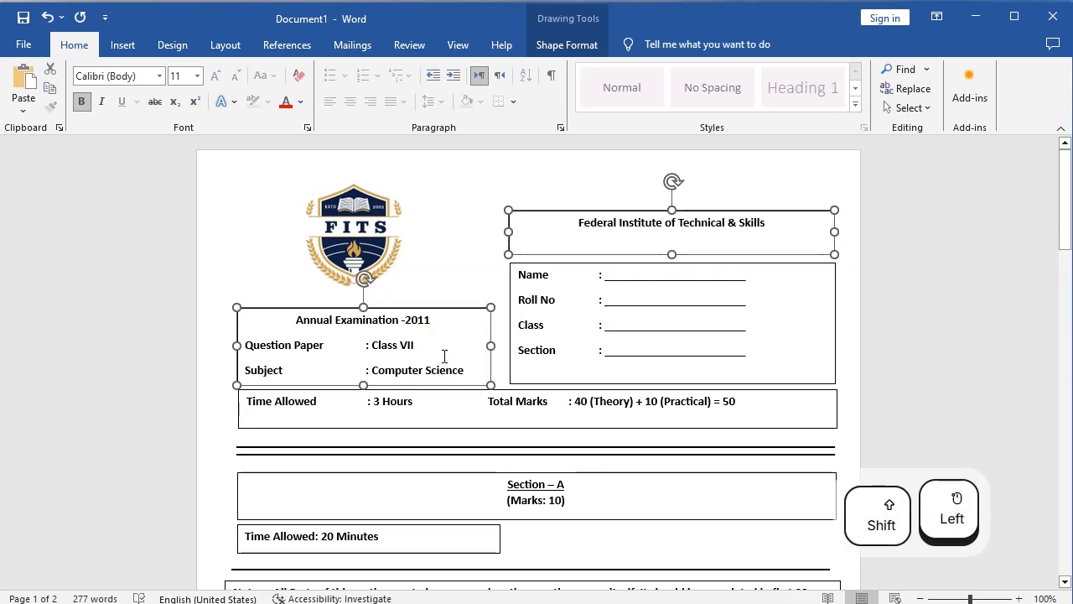
shift+click(513, 408)
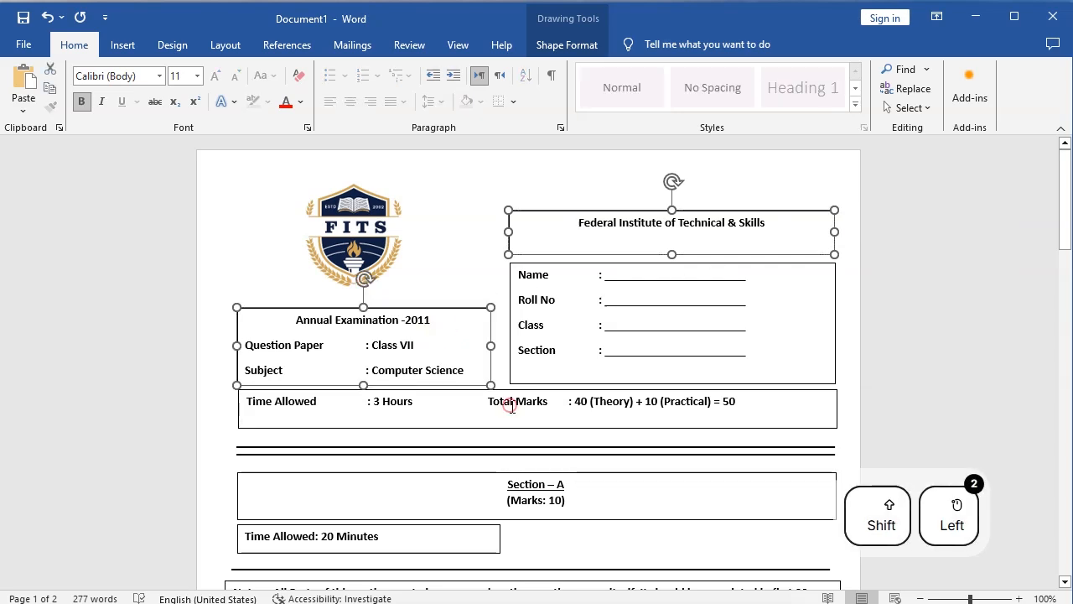
shift+click(437, 494)
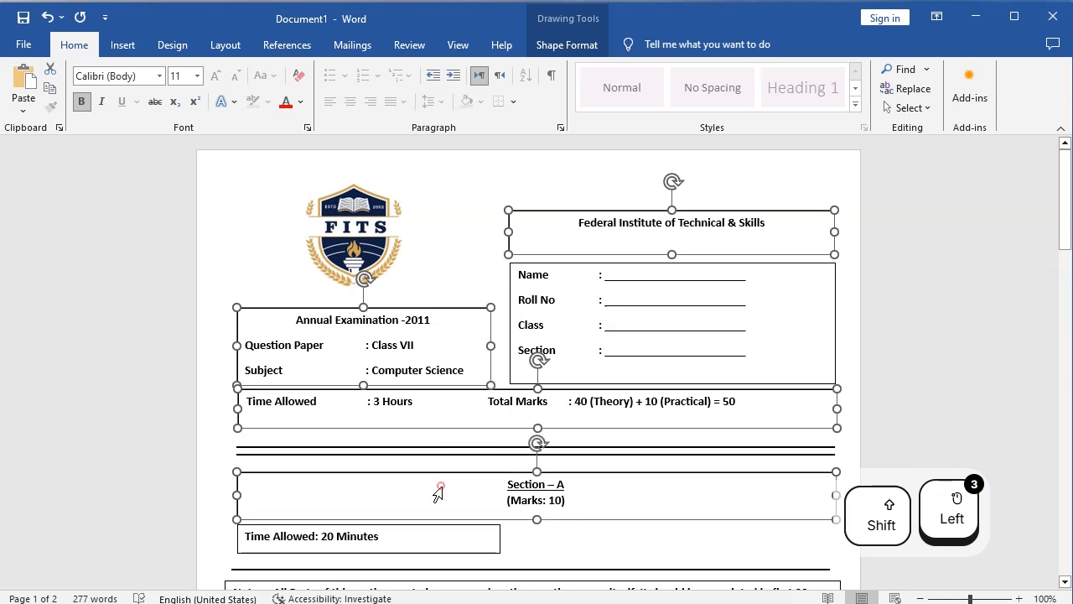
shift+click(426, 536)
drag(1064, 200, 1065, 272)
shift+click(657, 329)
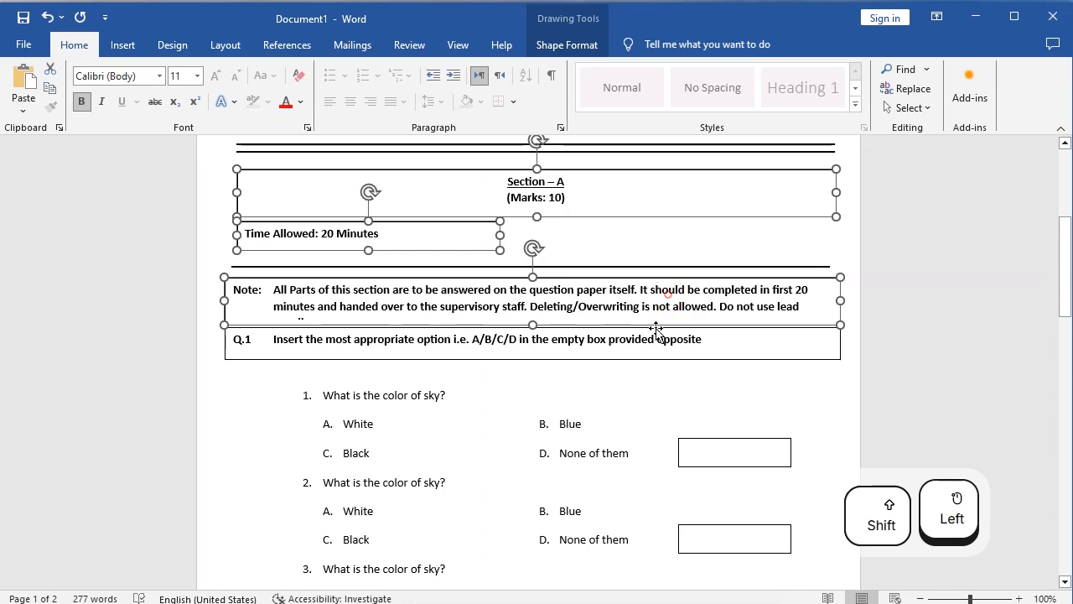
shift+click(650, 342)
mouse_move(1063, 237)
mouse_down()
mouse_move(1063, 423)
mouse_move(1069, 231)
mouse_up()
click(567, 44)
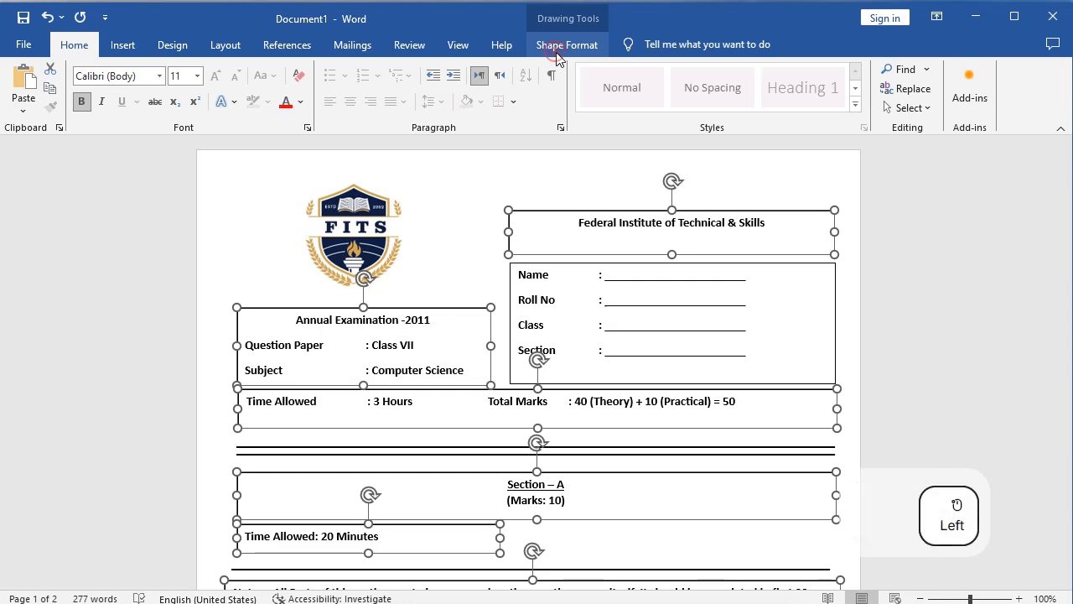
click(403, 88)
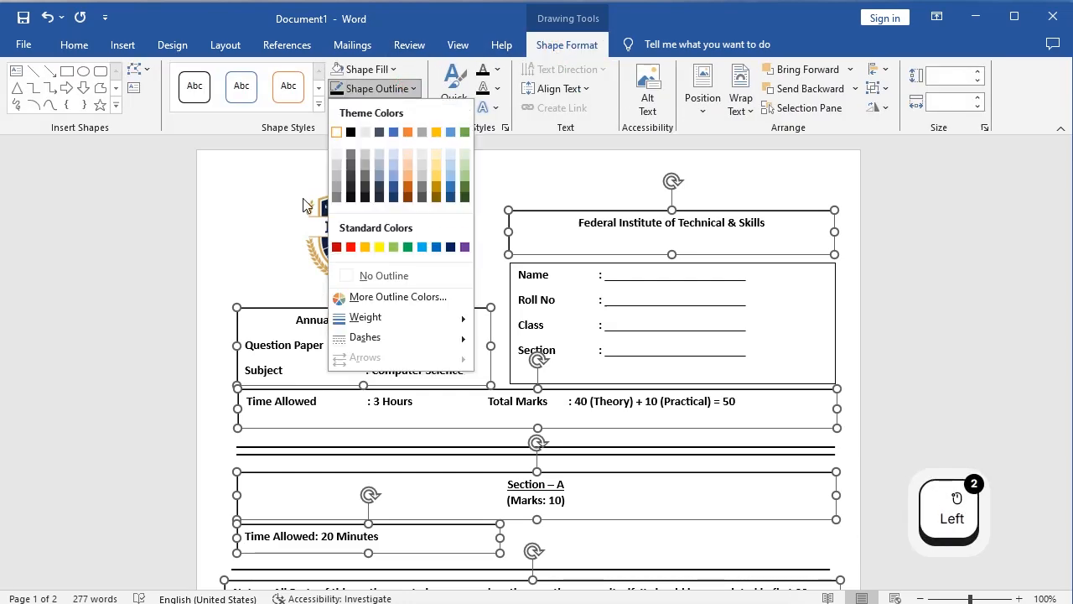
click(362, 275)
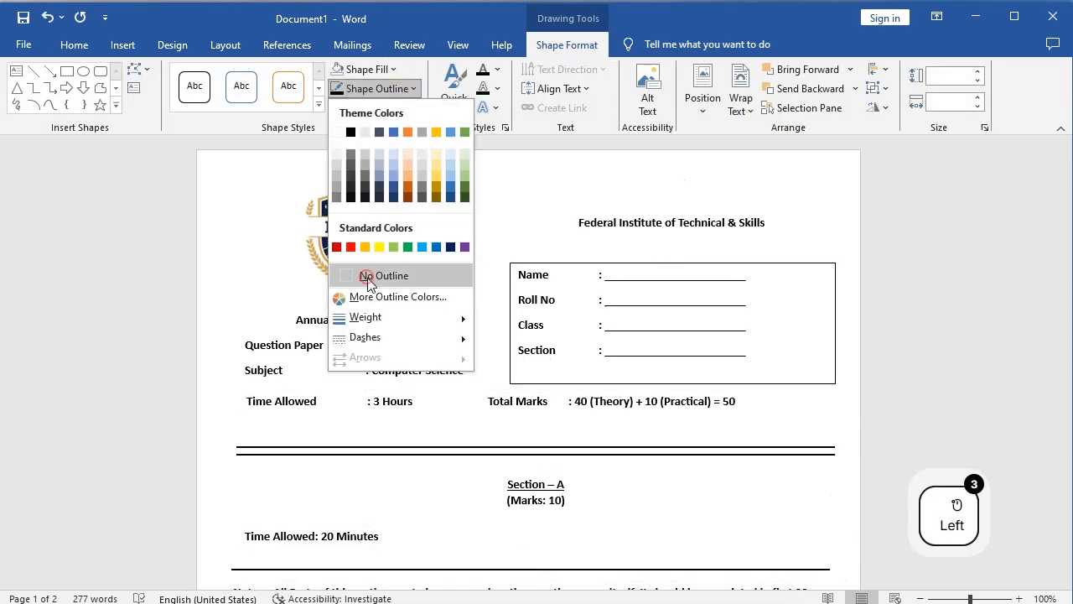
Set the outline weight of the box holding the Name, Roll No, Class and Section lines to 2¼ pt
click(724, 325)
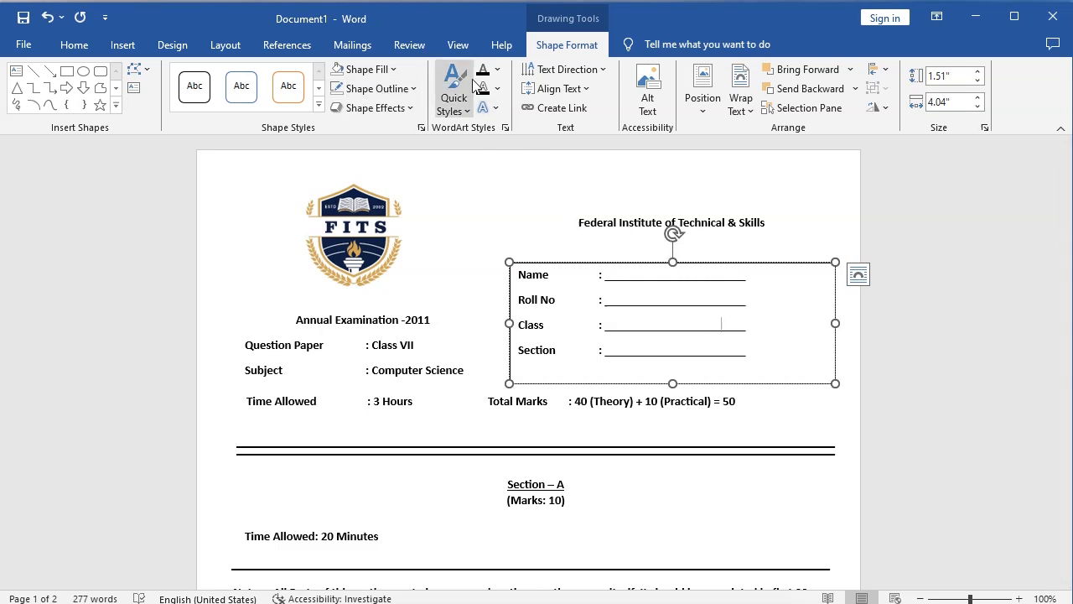
click(552, 46)
click(389, 92)
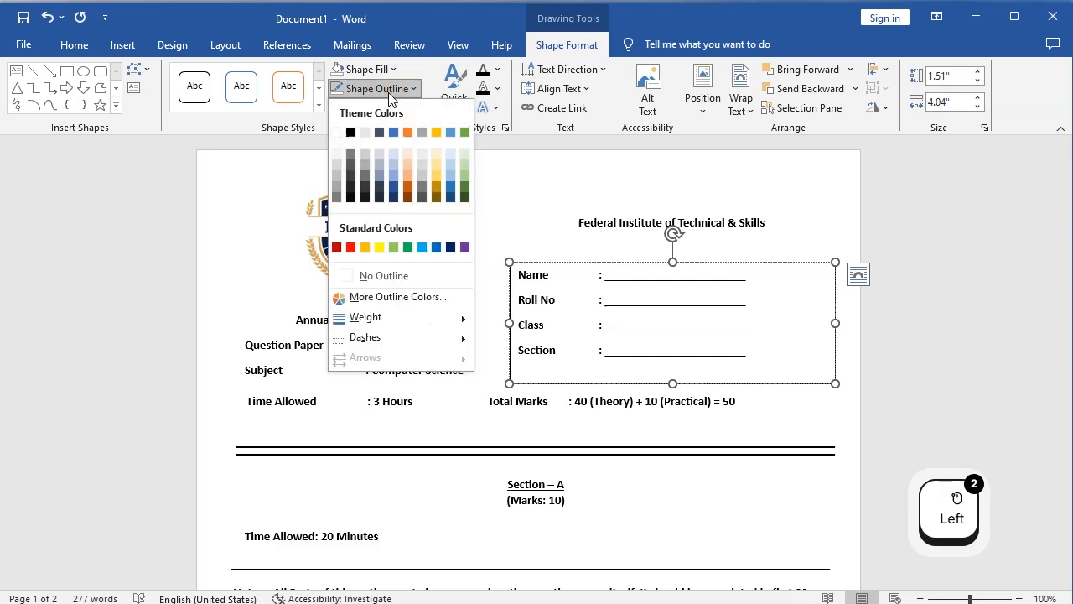
mouse_move(444, 325)
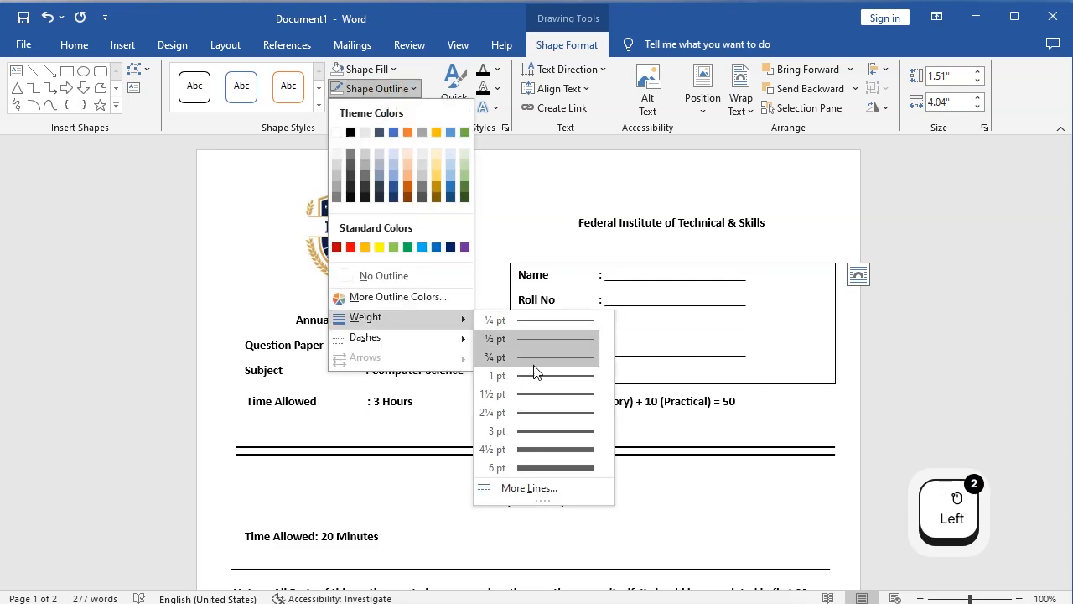
click(553, 411)
click(635, 421)
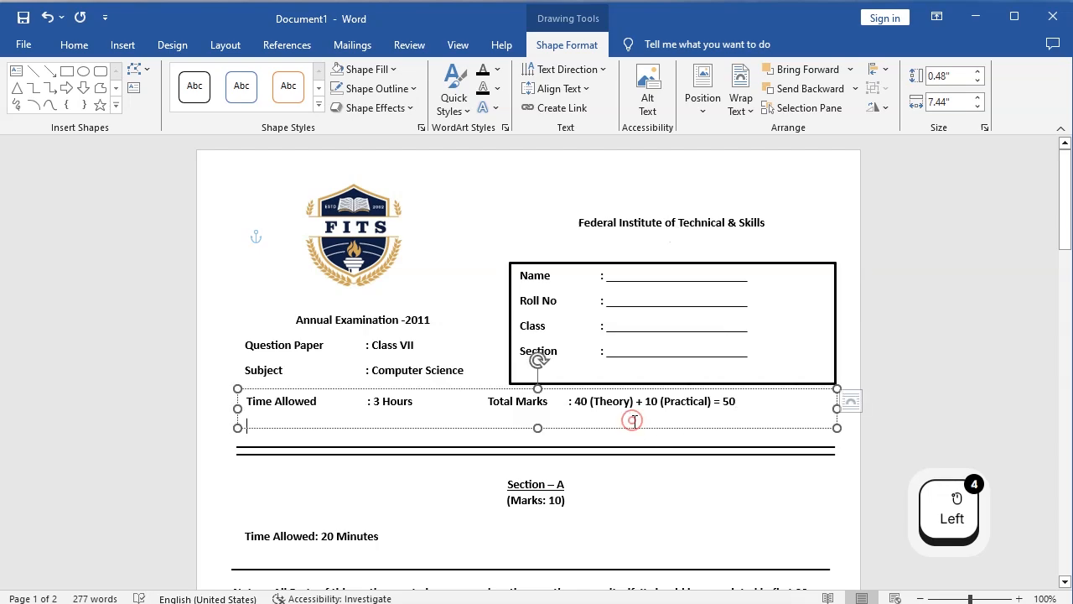
drag(470, 498, 506, 436)
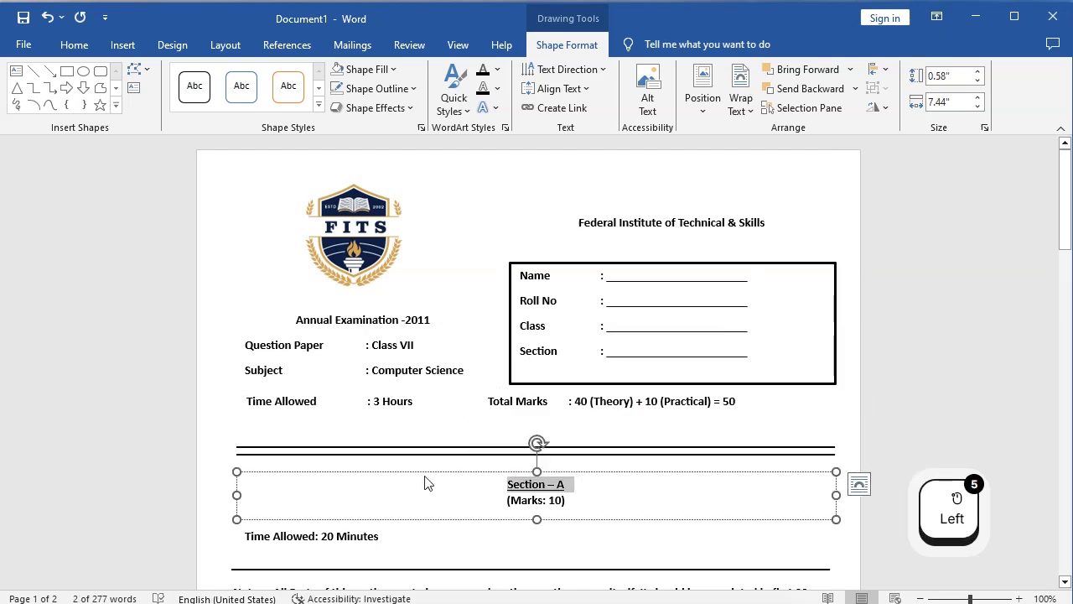
Compare the page layout with the reference image p1.jpg, return to the Word document and review it down to the last question
drag(181, 602, 181, 603)
click(181, 603)
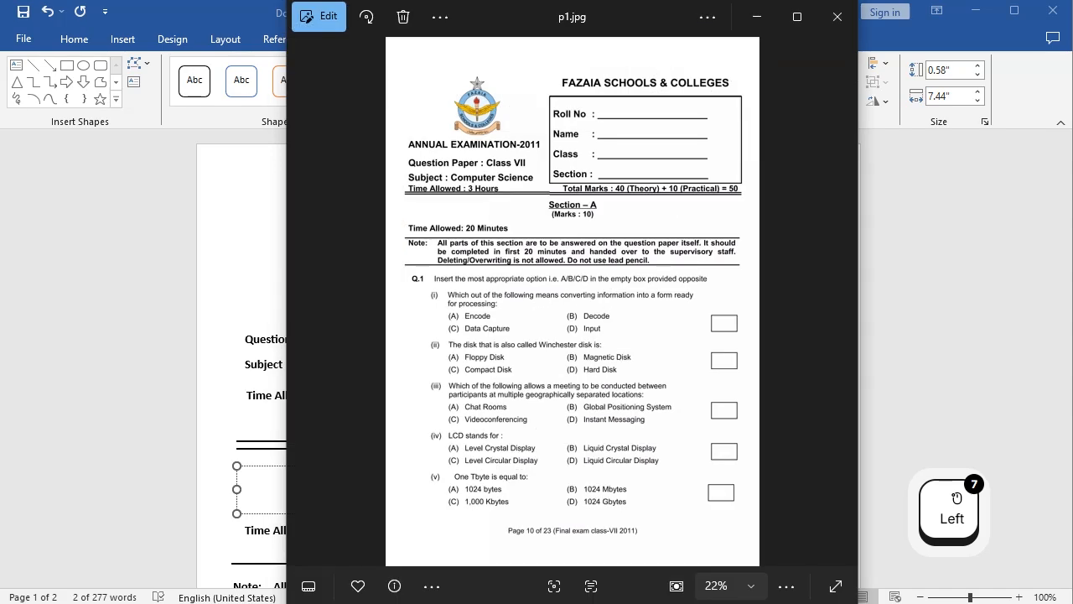
click(181, 603)
click(227, 596)
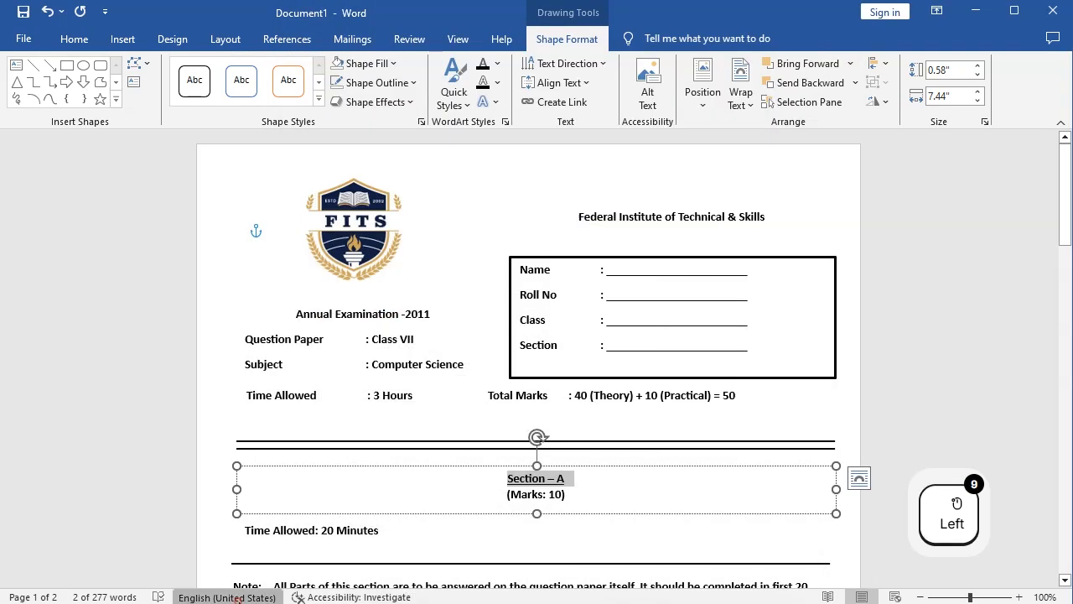
click(227, 603)
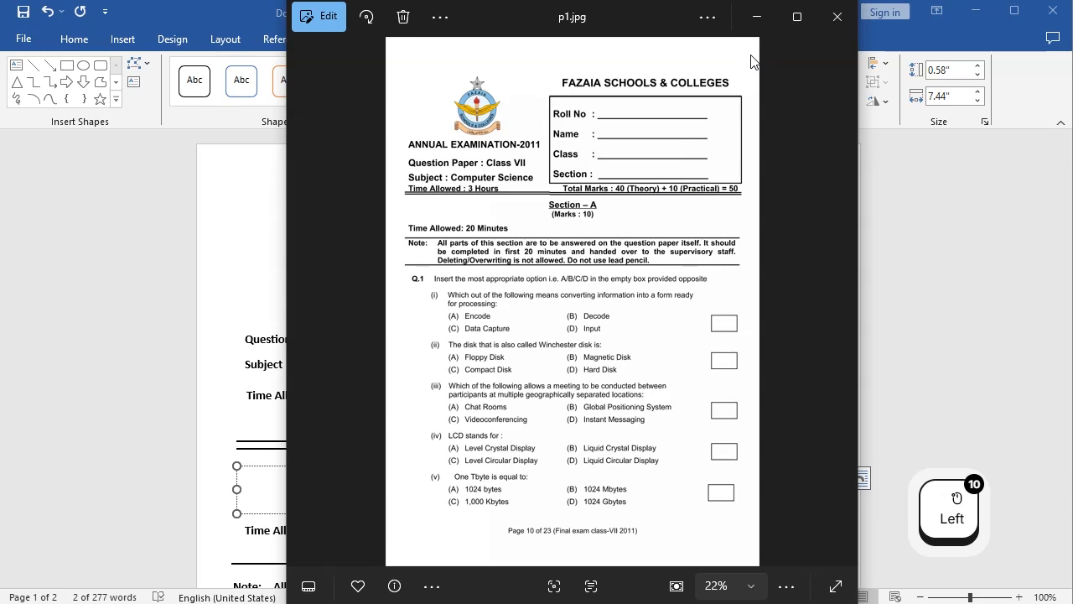
click(757, 16)
click(620, 395)
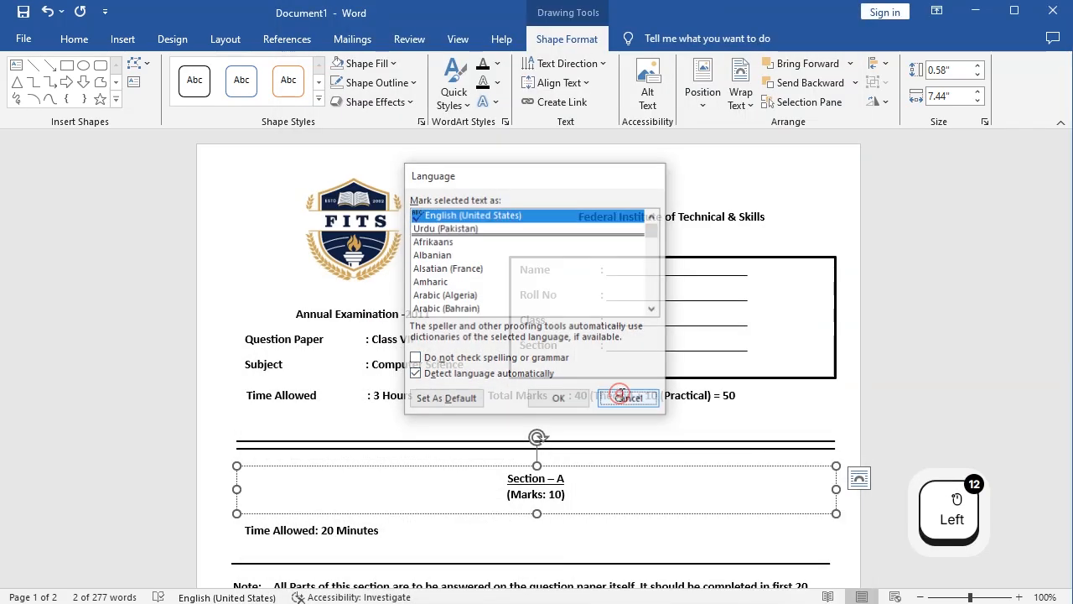
drag(1063, 223, 1070, 558)
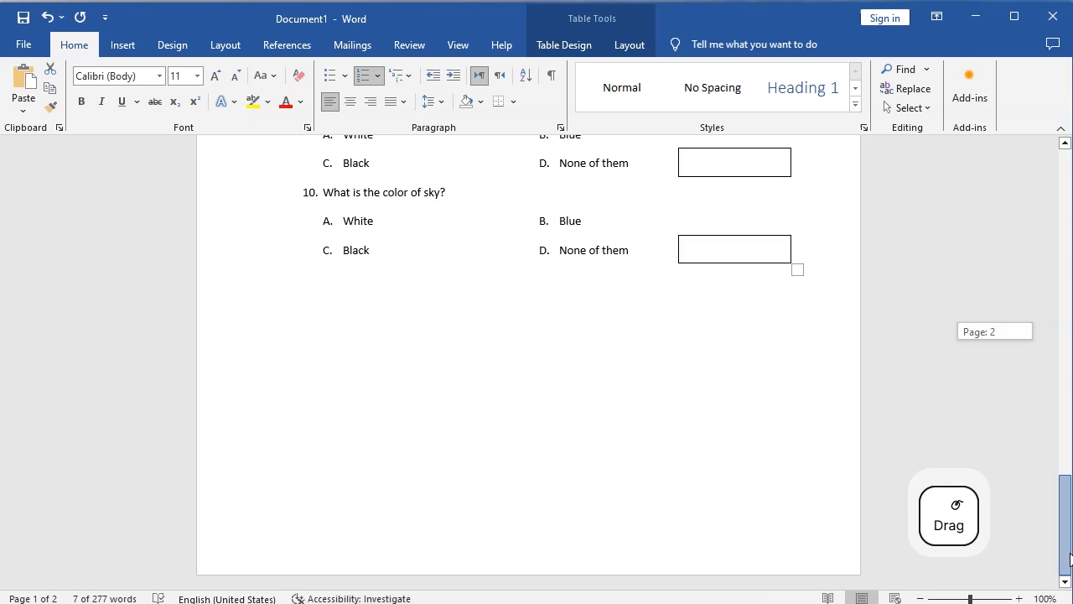